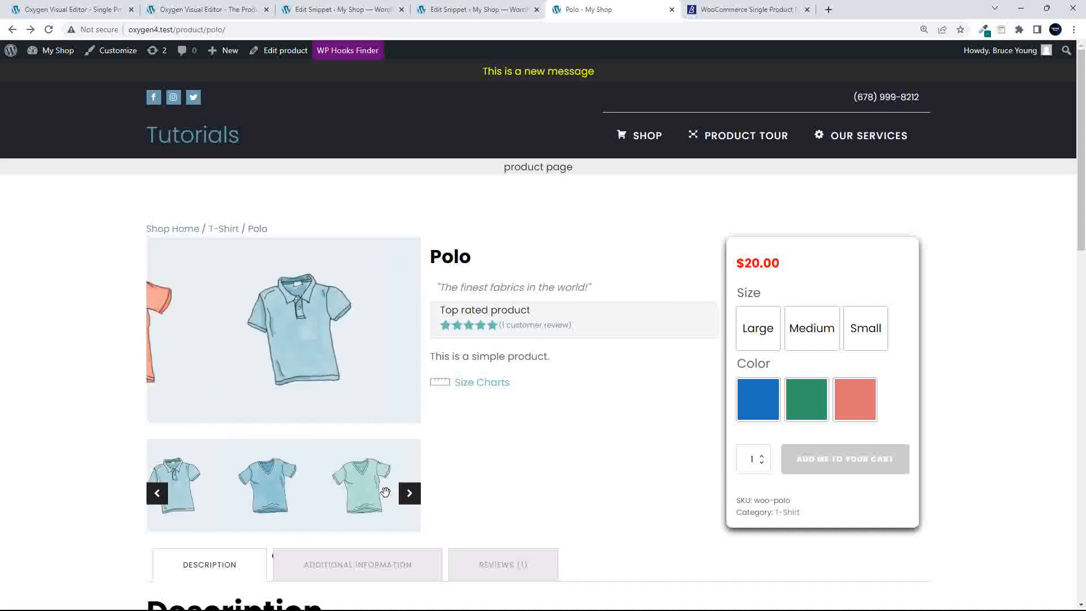
Check the Polo page gallery by viewing images, switching main images and advancing thumbnails
{"action": "left_click", "coordinate": [278, 332]}
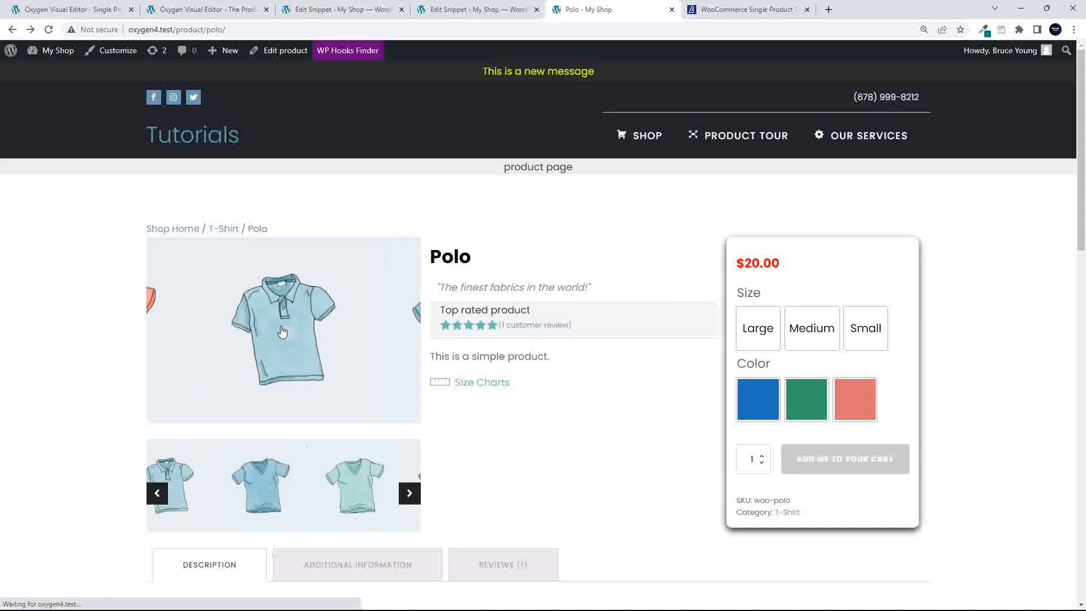
{"action": "left_click", "coordinate": [12, 29]}
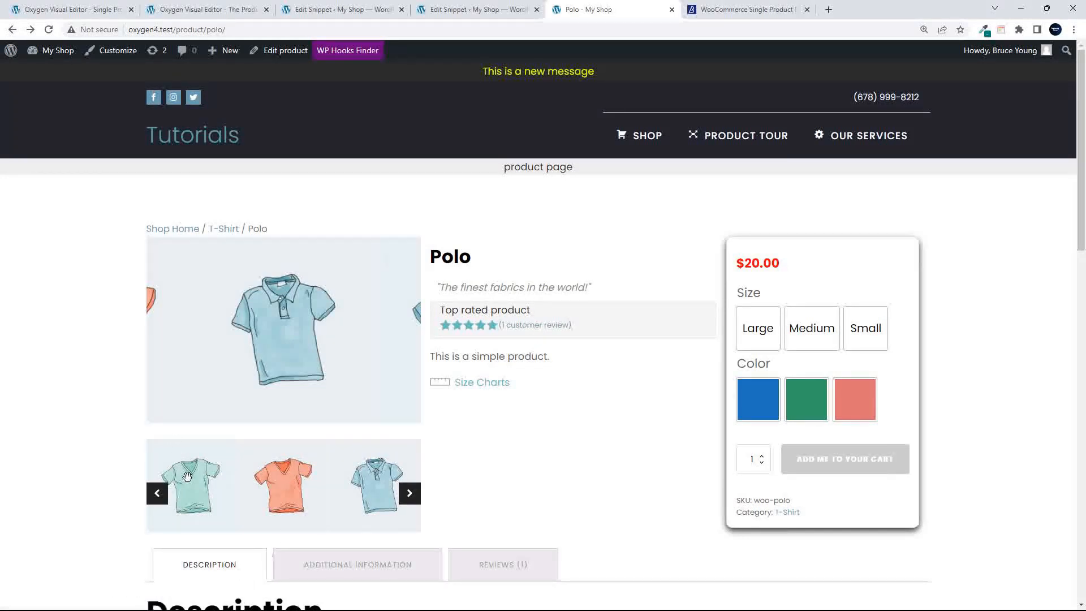
{"action": "left_click", "coordinate": [188, 476]}
{"action": "left_click", "coordinate": [294, 501]}
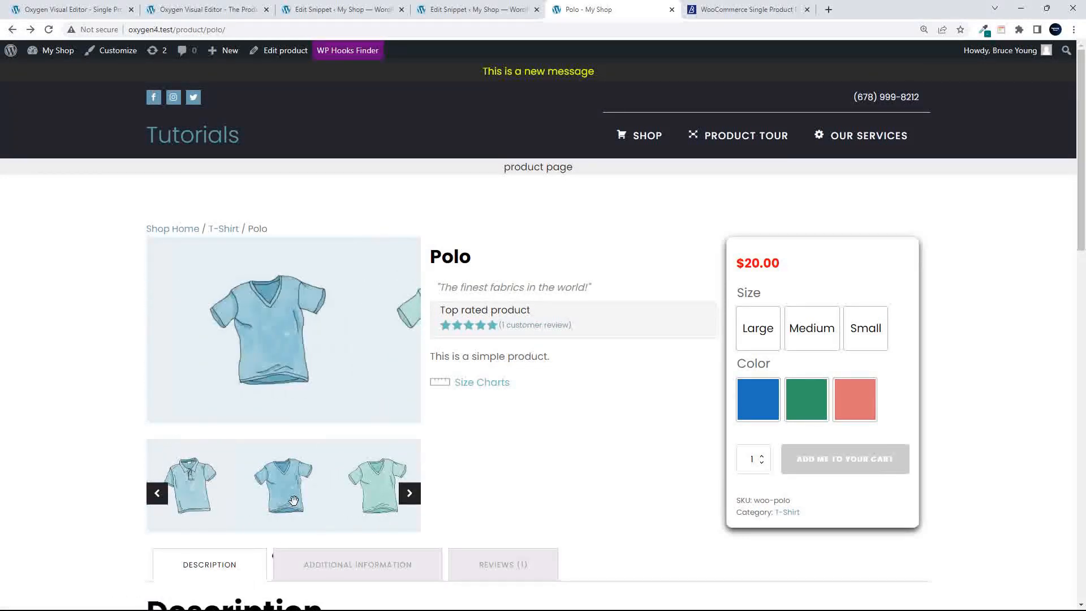
{"action": "left_click", "coordinate": [193, 510]}
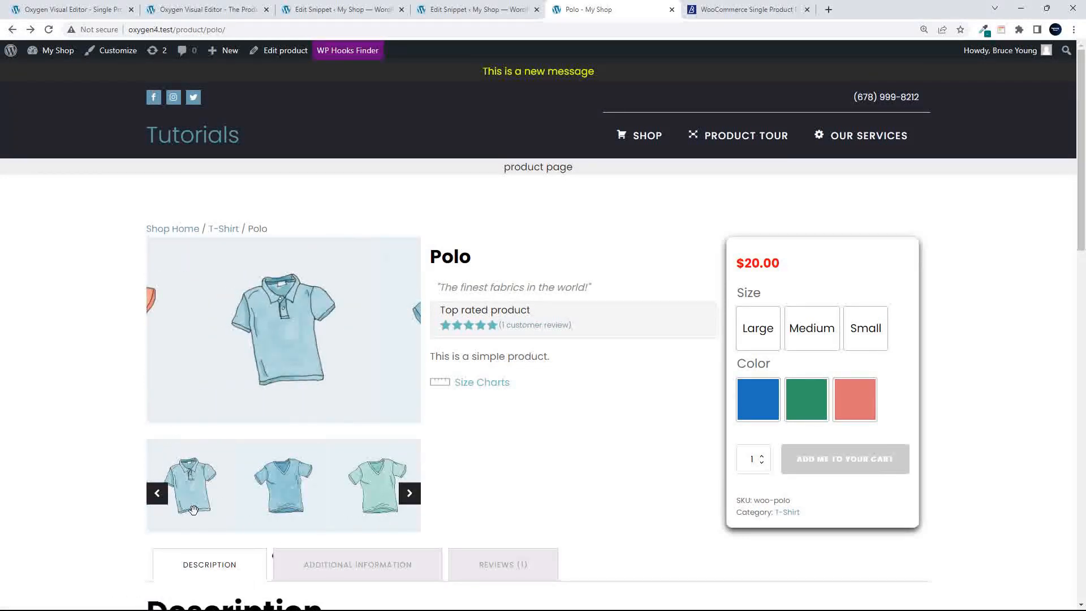
{"action": "left_click", "coordinate": [413, 501]}
Delete all code from the Product Gallery Image Slider snippet
{"action": "left_click", "coordinate": [474, 17]}
{"action": "scroll", "coordinate": [558, 477], "scroll_direction": "down", "scroll_amount": 4}
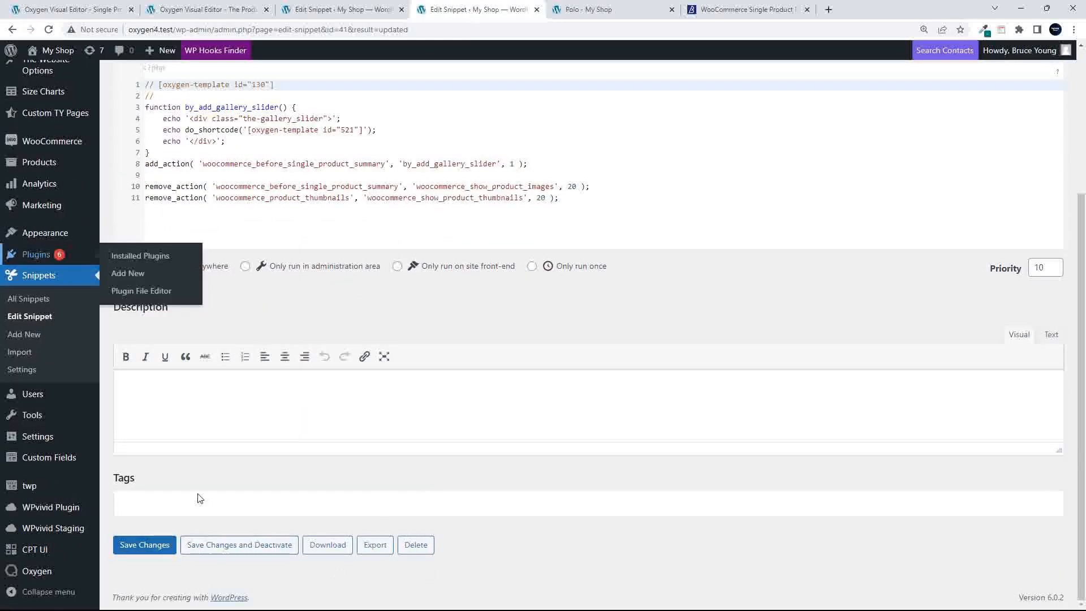
{"action": "scroll", "coordinate": [474, 310], "scroll_direction": "up", "scroll_amount": 4}
{"action": "left_click", "coordinate": [455, 333]}
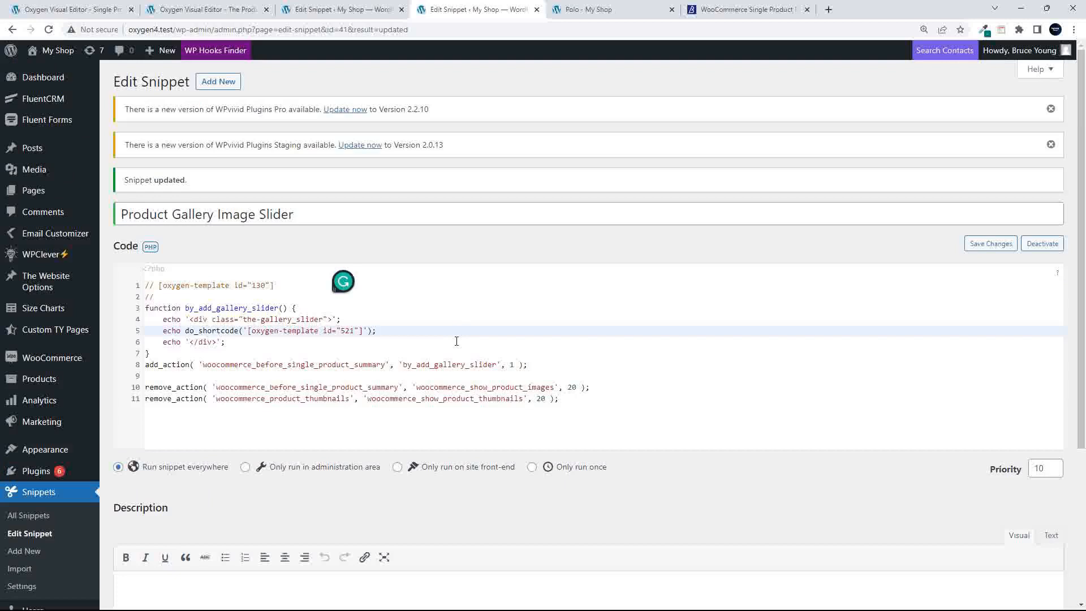
{"action": "key", "text": "ctrl+a"}
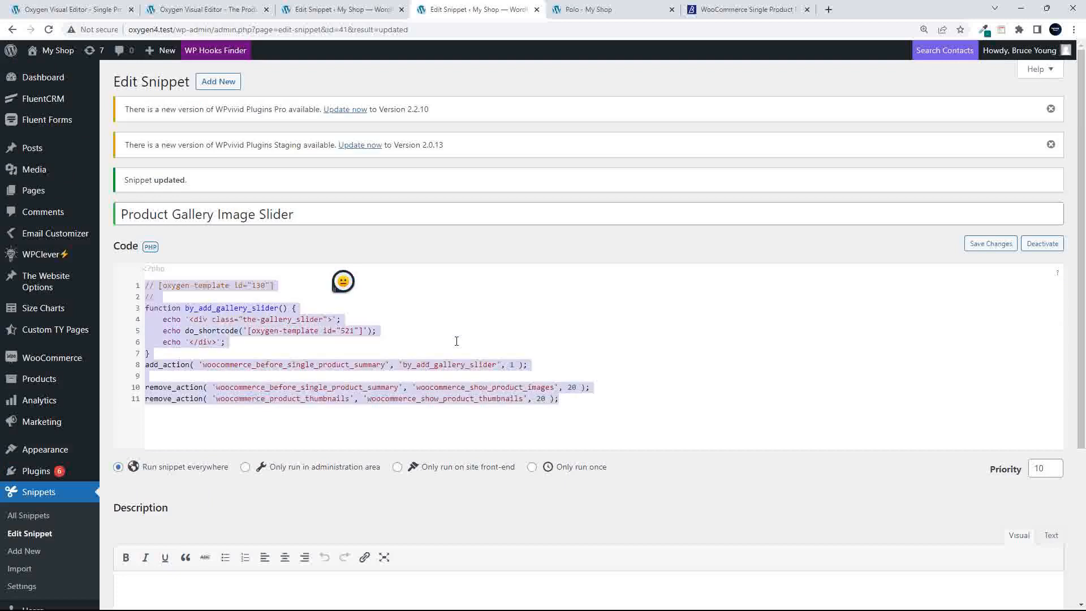
{"action": "key", "text": "Delete"}
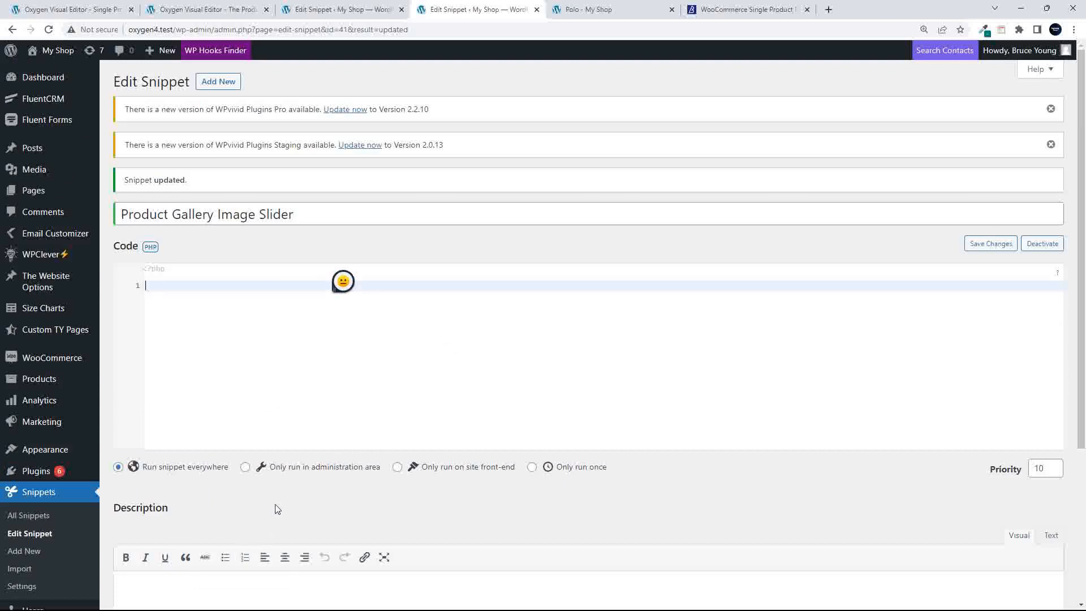
Save the emptied snippet, confirming it has no code, and return to the Polo page
{"action": "scroll", "coordinate": [301, 499], "scroll_direction": "down", "scroll_amount": 4}
{"action": "left_click", "coordinate": [141, 546]}
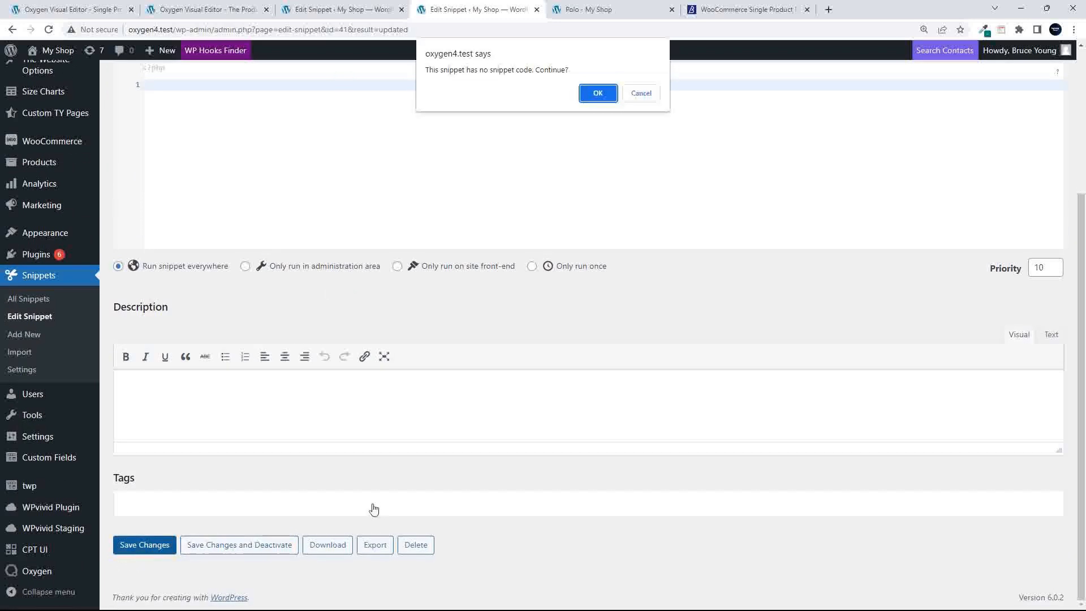
{"action": "left_click", "coordinate": [597, 94]}
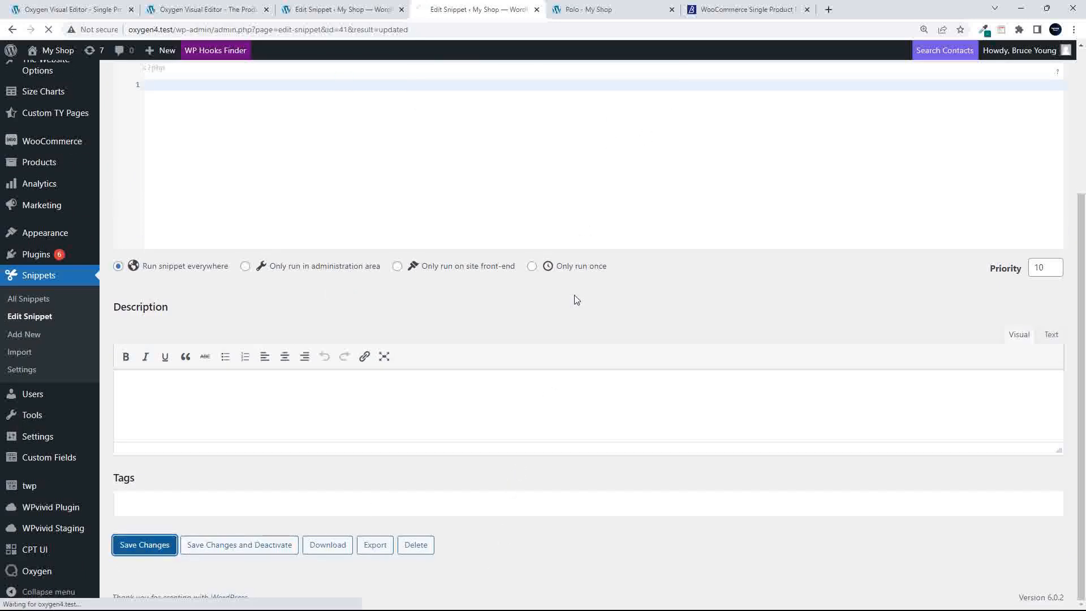
{"action": "left_click", "coordinate": [612, 12]}
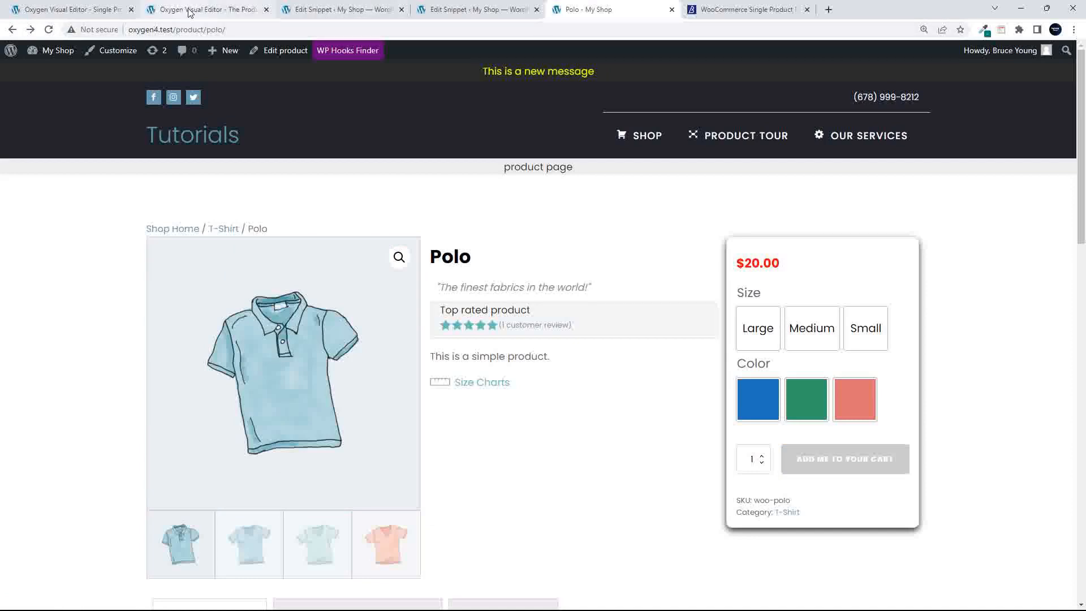
Scroll the single-product template editor to the top and bring up the Add components list
{"action": "left_click", "coordinate": [81, 5]}
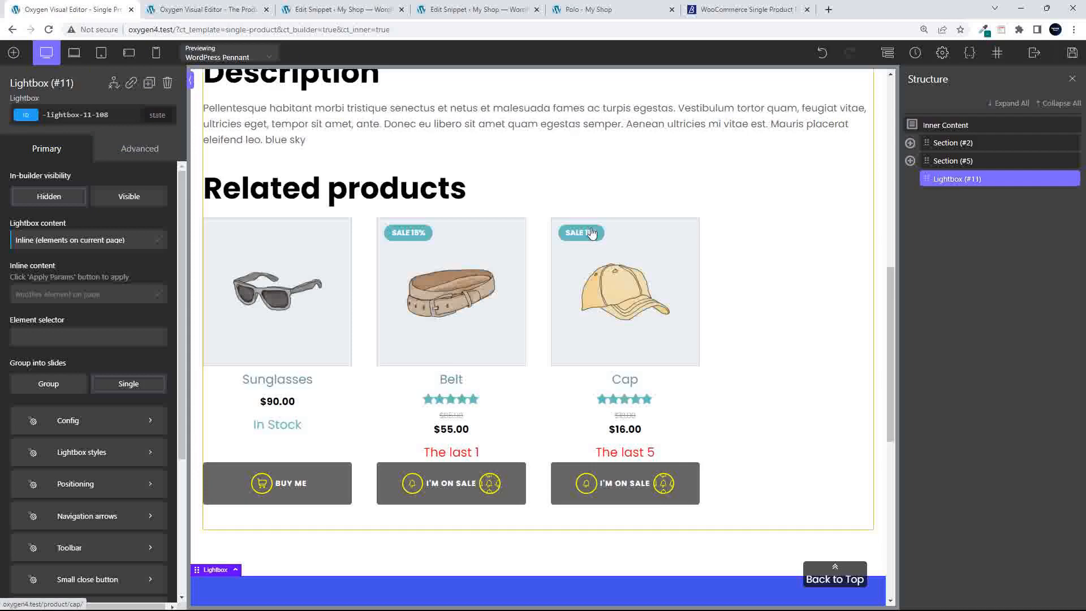
{"action": "scroll", "coordinate": [592, 232], "scroll_direction": "up", "scroll_amount": 8}
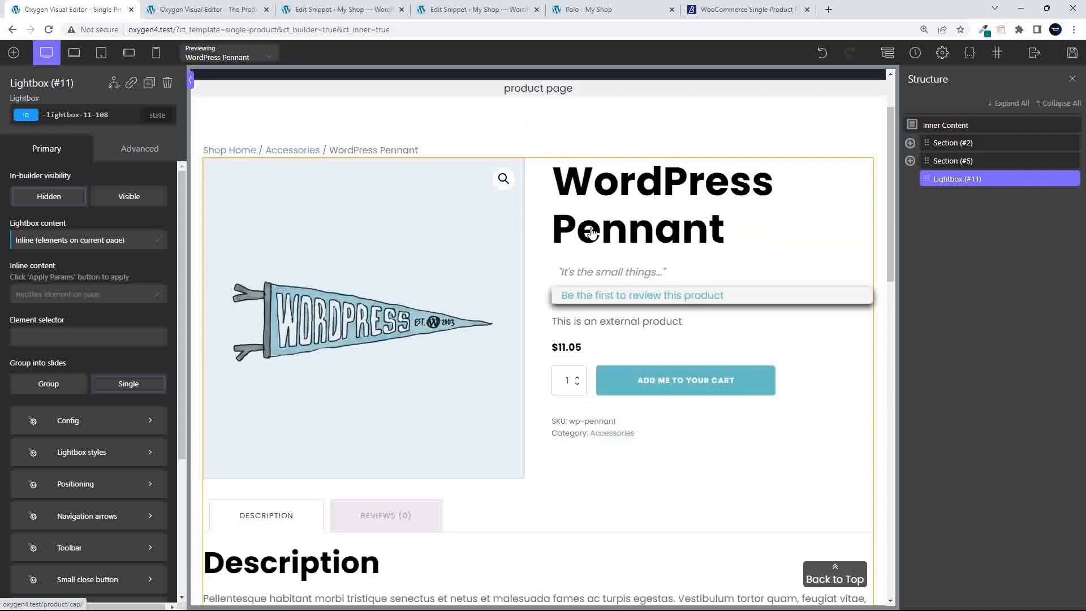
{"action": "scroll", "coordinate": [592, 232], "scroll_direction": "up", "scroll_amount": 3}
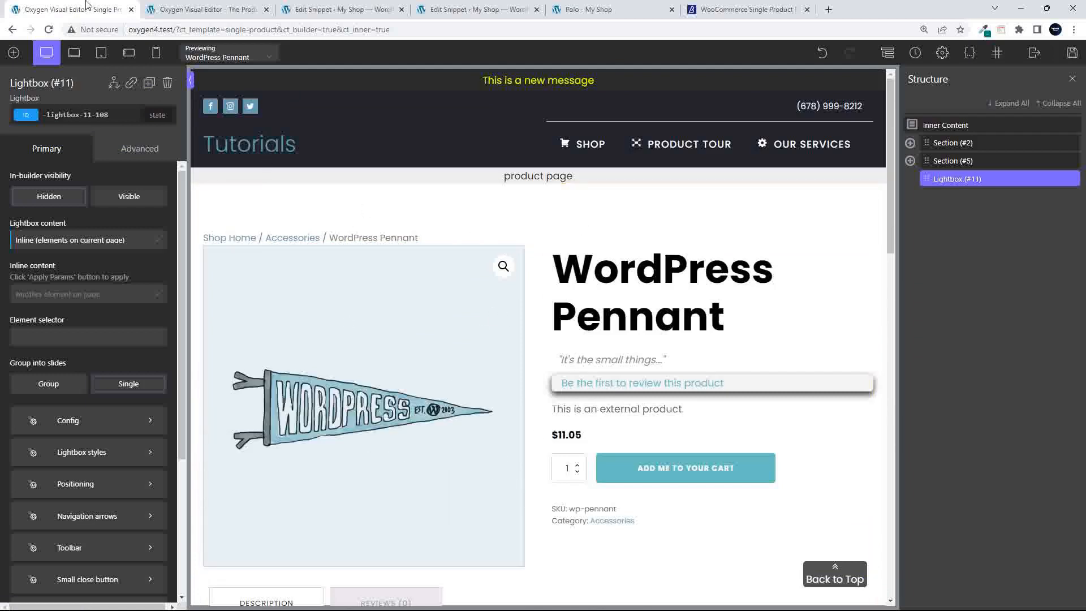
{"action": "left_click", "coordinate": [13, 52]}
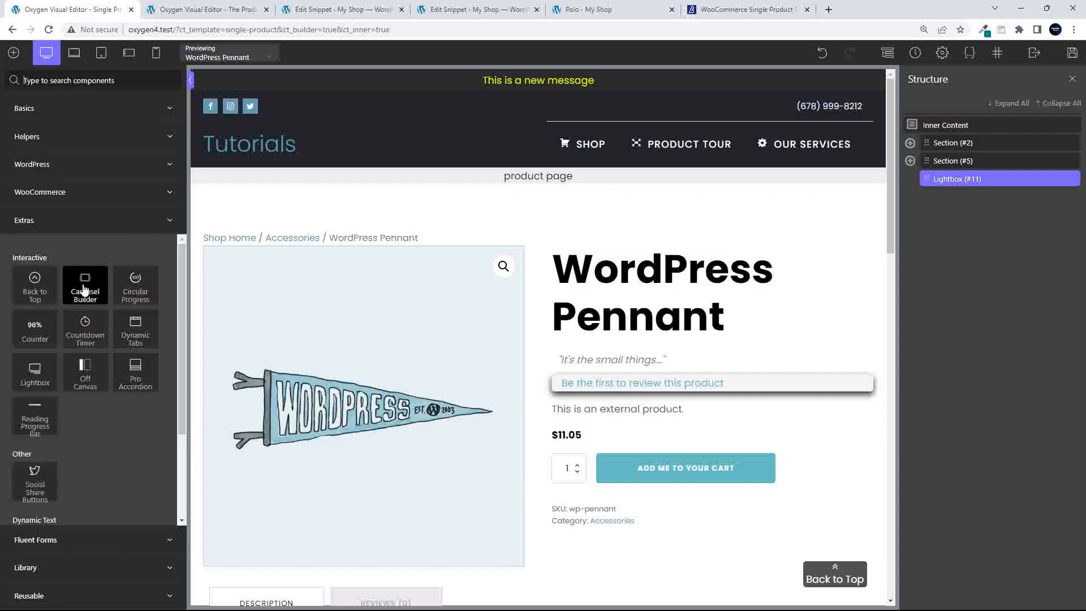
Add a Div from Basics and move Div (#12) above Section (#2) at the top of Inner Content
{"action": "left_click", "coordinate": [69, 109]}
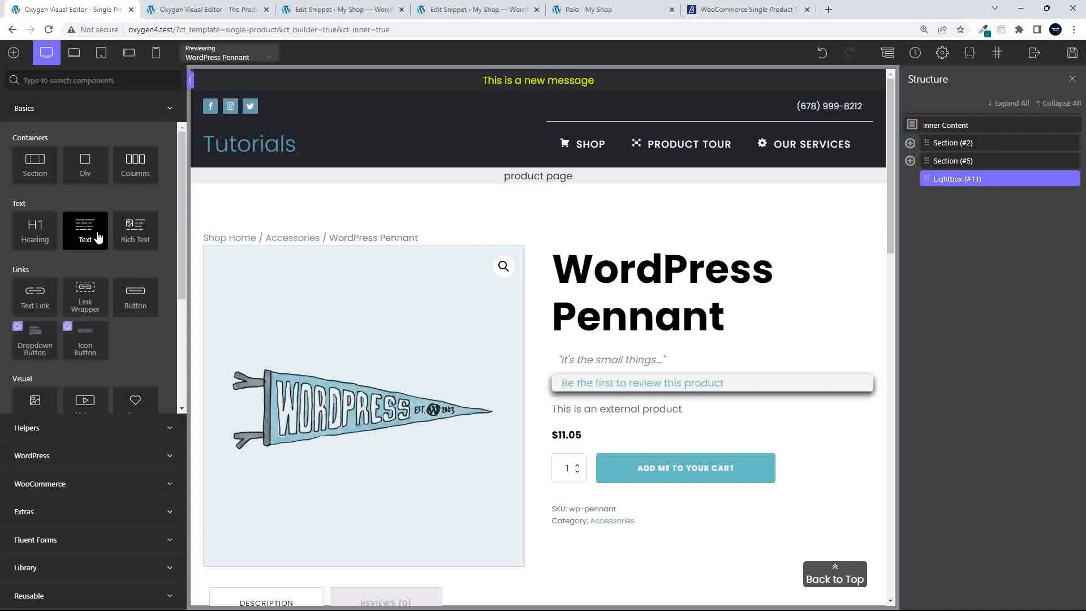
{"action": "left_click", "coordinate": [85, 167]}
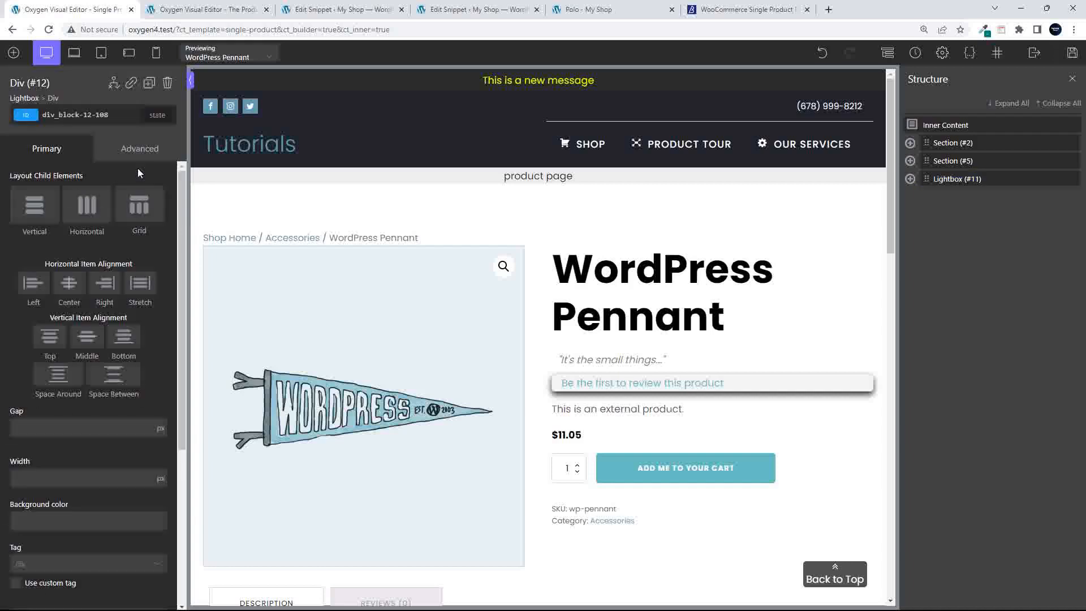
{"action": "left_click", "coordinate": [910, 179]}
{"action": "left_click_drag", "start_coordinate": [938, 192], "coordinate": [947, 140]}
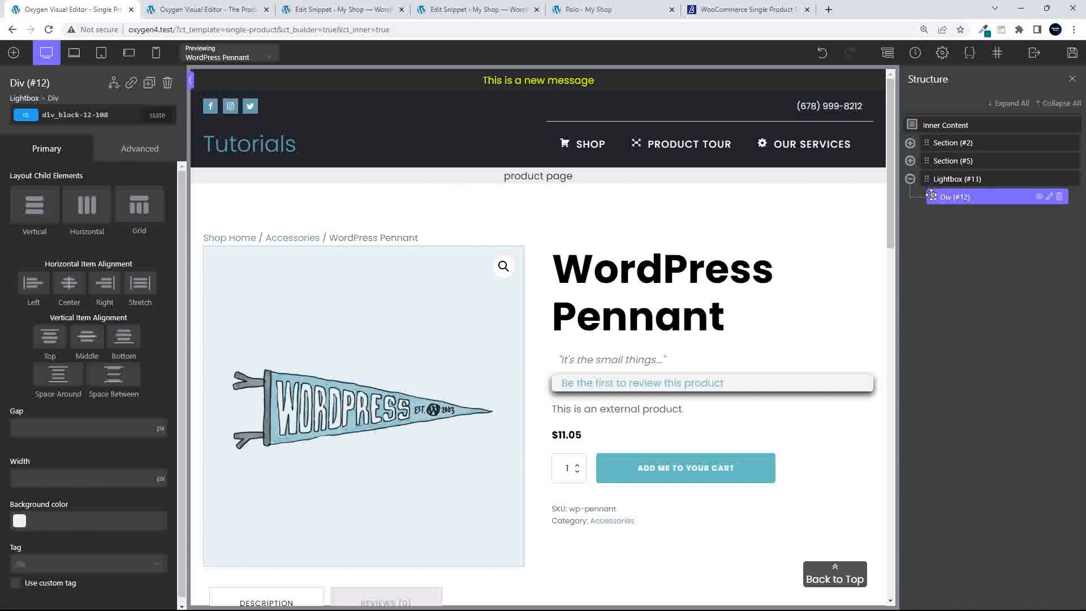
{"action": "left_click_drag", "start_coordinate": [930, 195], "coordinate": [940, 146]}
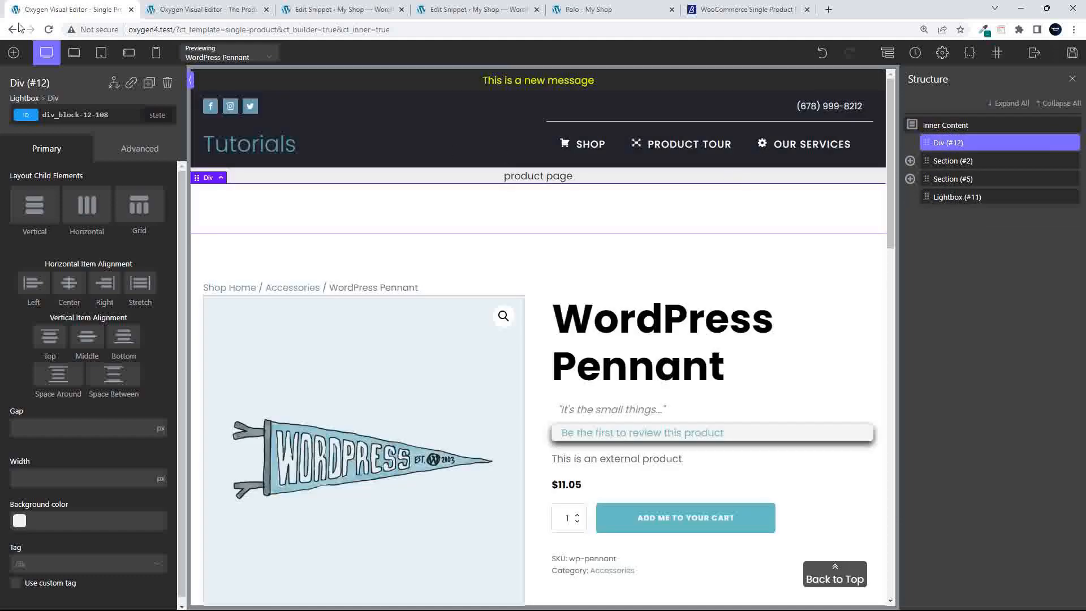
{"action": "left_click", "coordinate": [14, 52]}
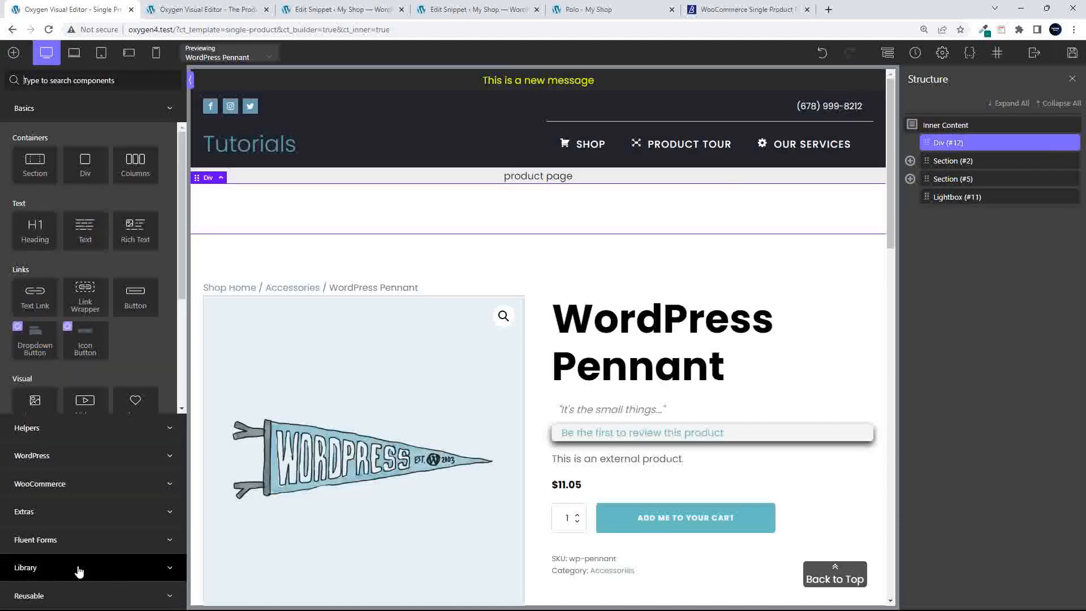
{"action": "left_click", "coordinate": [85, 512]}
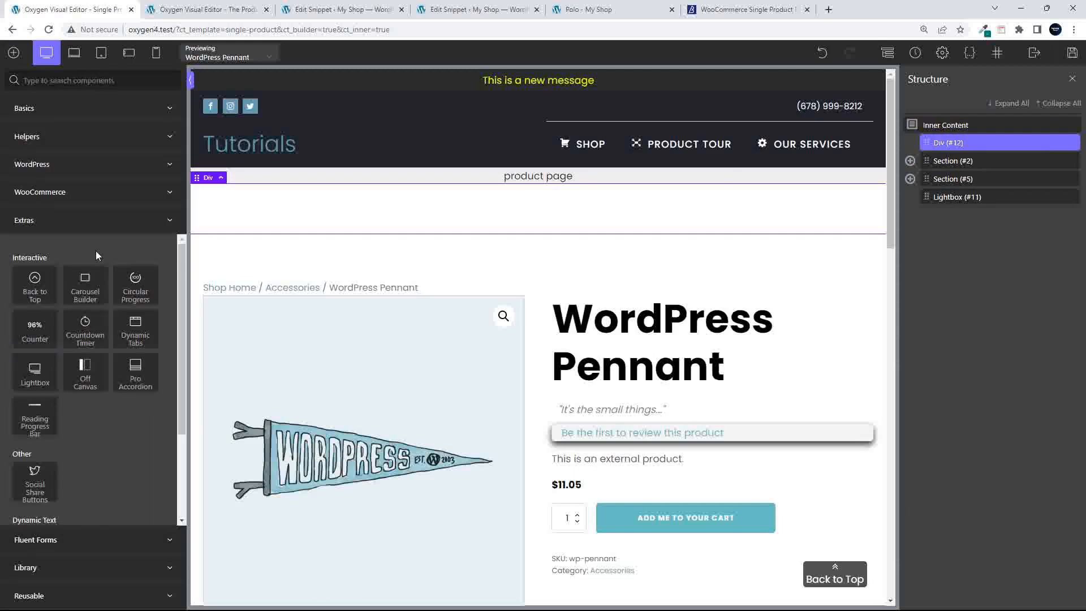
Add two Carousel Builders inside the Div and set the second one's source to Woo product gallery
{"action": "left_click", "coordinate": [88, 289]}
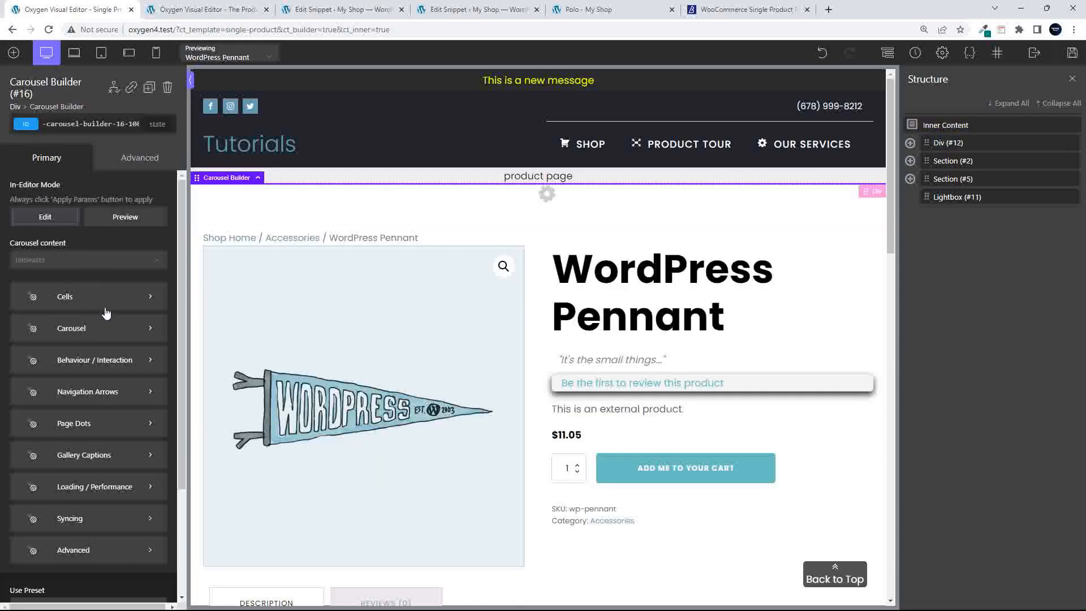
{"action": "left_click", "coordinate": [14, 53]}
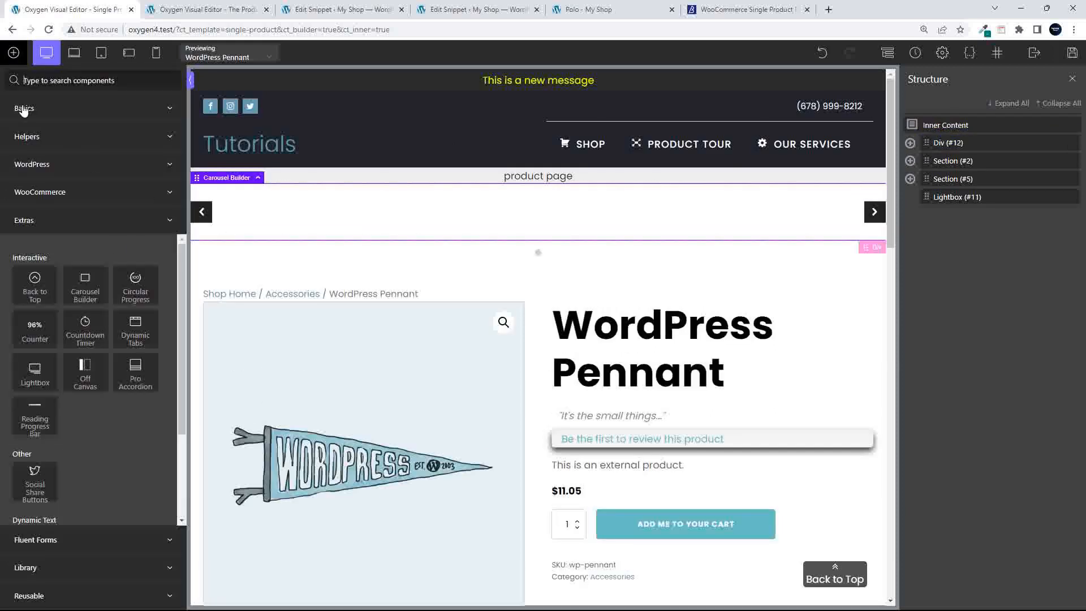
{"action": "left_click", "coordinate": [86, 291]}
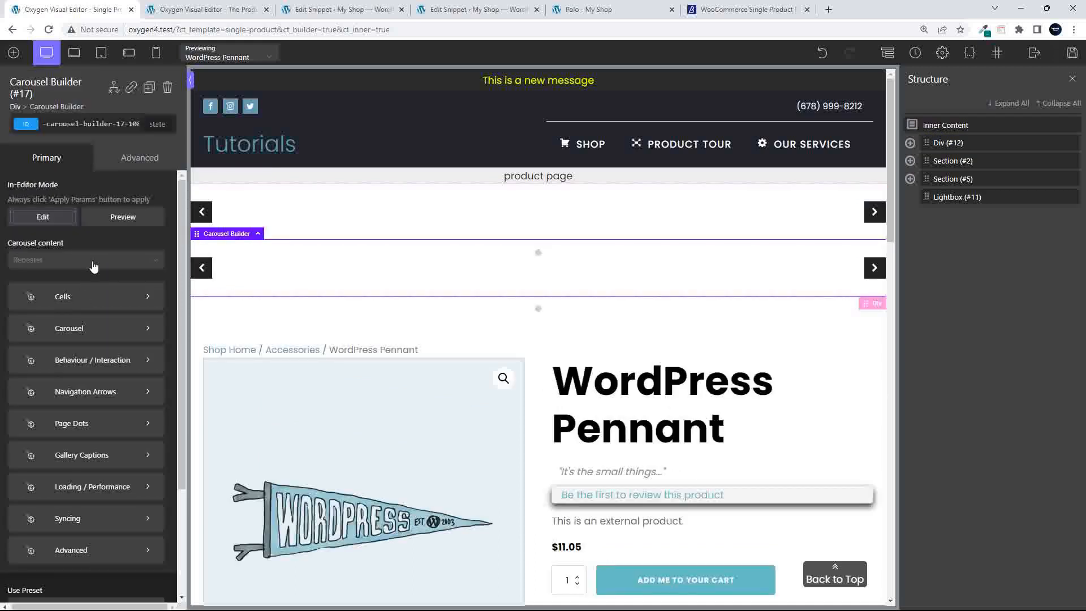
{"action": "left_click", "coordinate": [94, 263]}
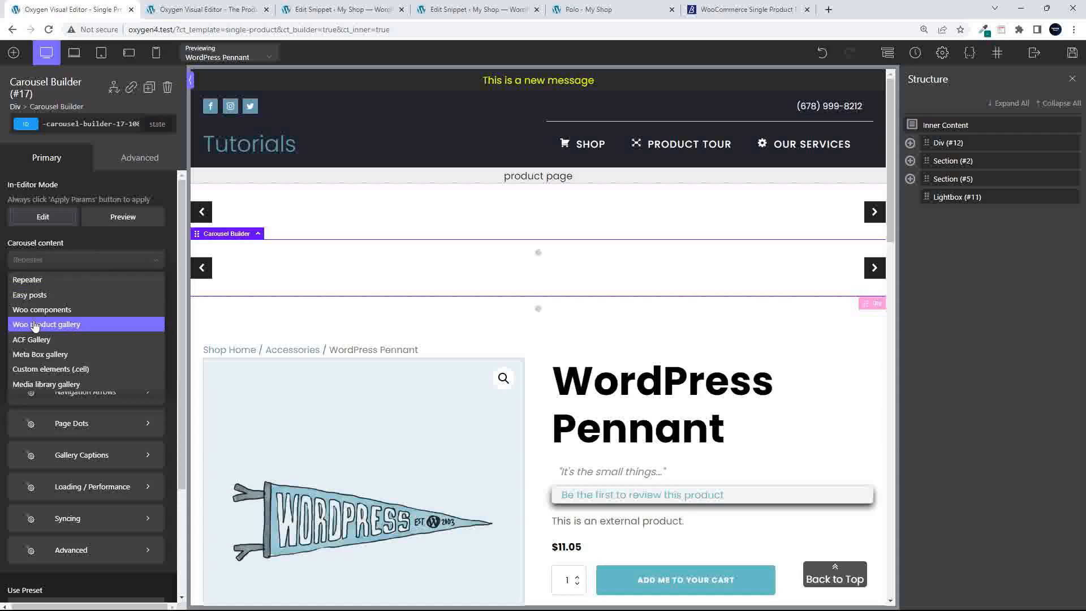
{"action": "left_click", "coordinate": [54, 326]}
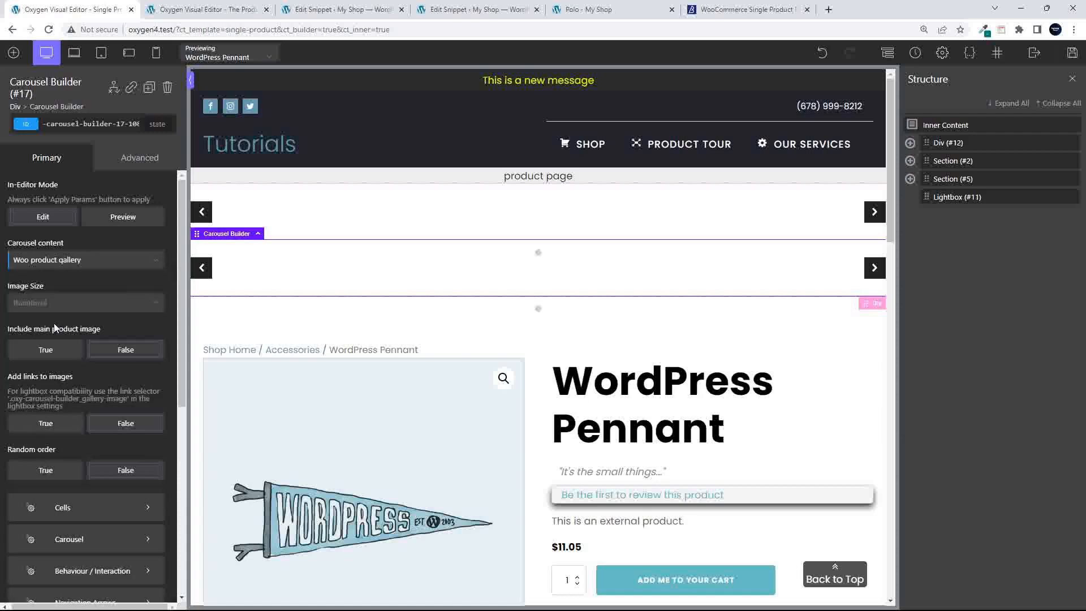
Set Carousel Builder #16 to Woo product gallery with medium image size
{"action": "left_click", "coordinate": [909, 143]}
{"action": "left_click", "coordinate": [976, 160]}
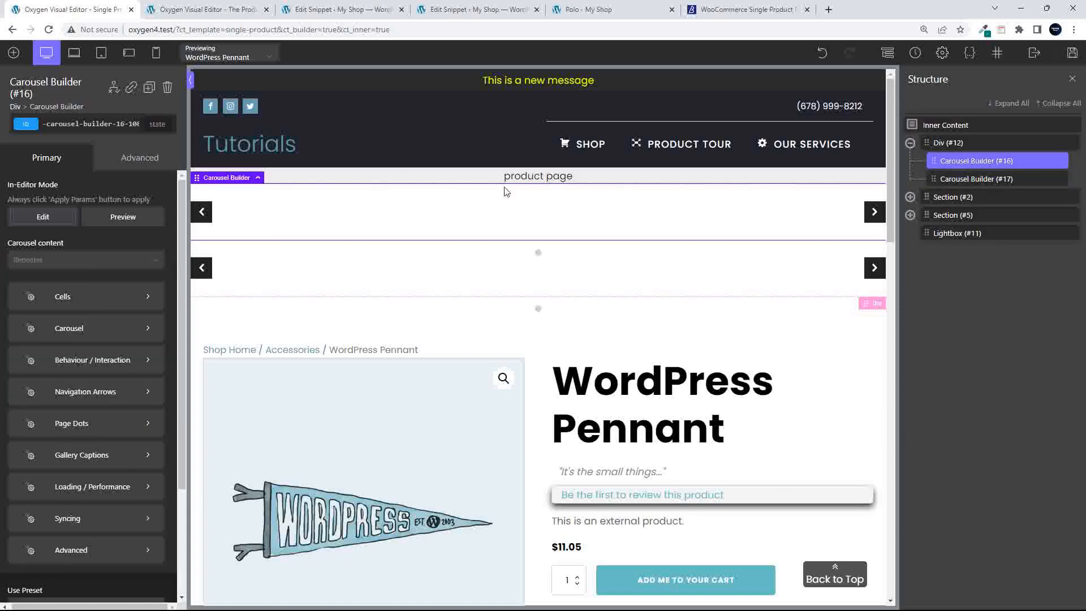
{"action": "left_click", "coordinate": [43, 261]}
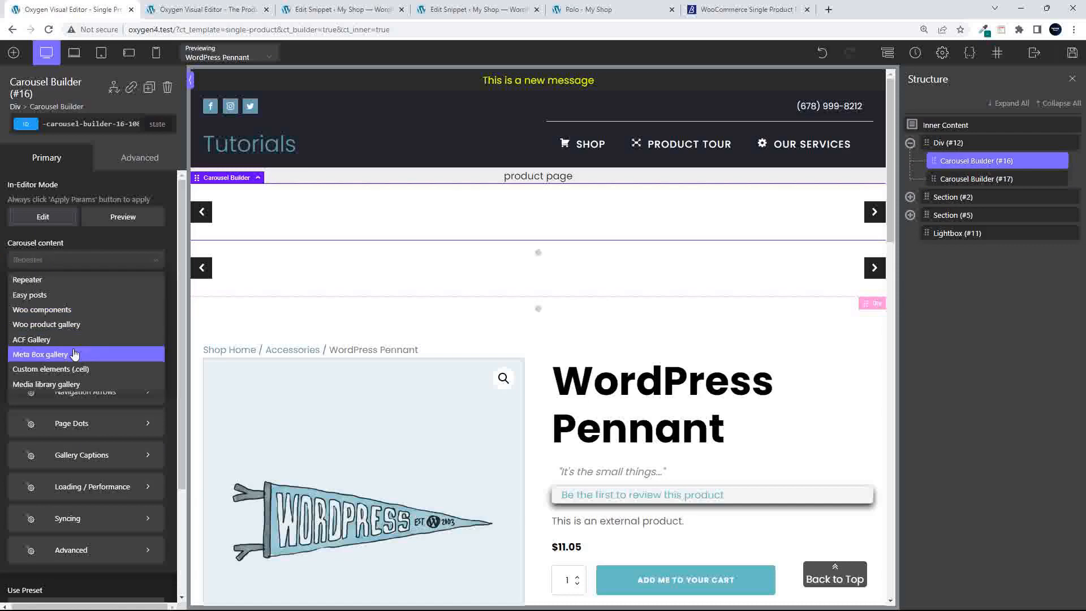
{"action": "left_click", "coordinate": [74, 326]}
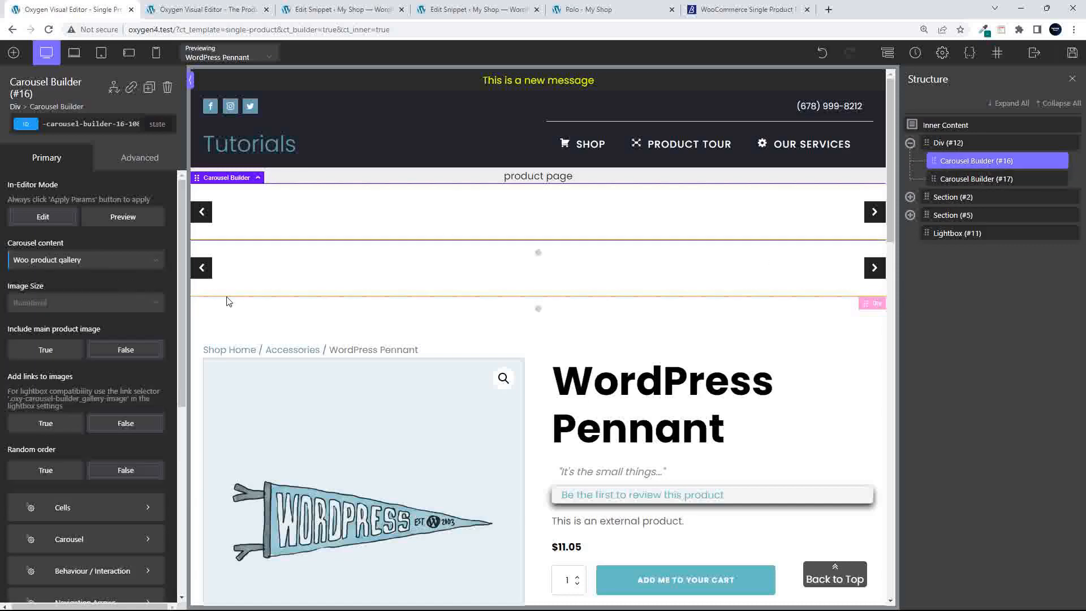
{"action": "left_click", "coordinate": [42, 302]}
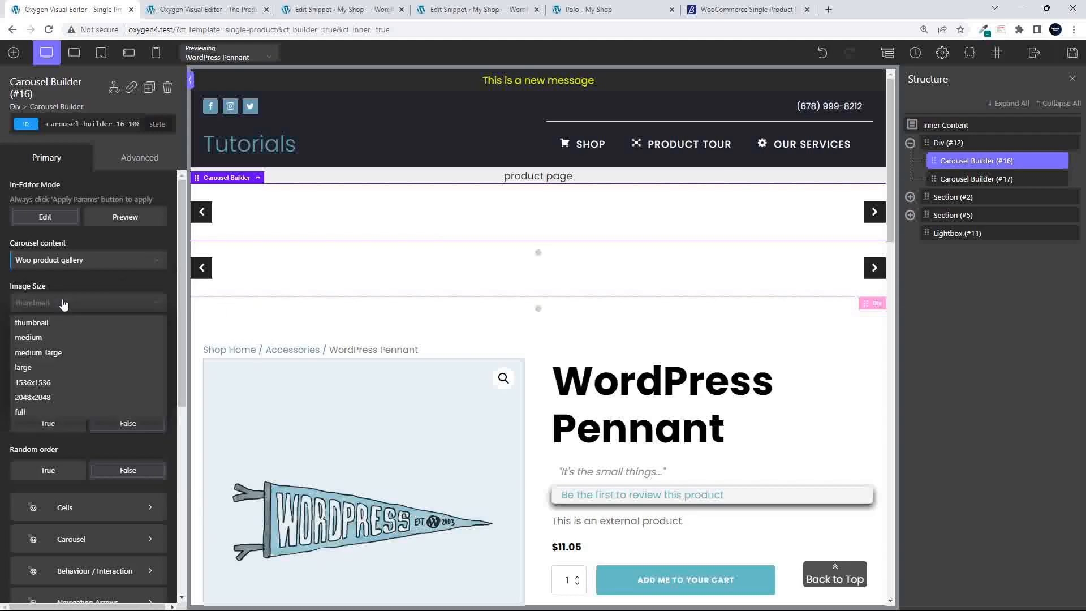
{"action": "left_click", "coordinate": [40, 340]}
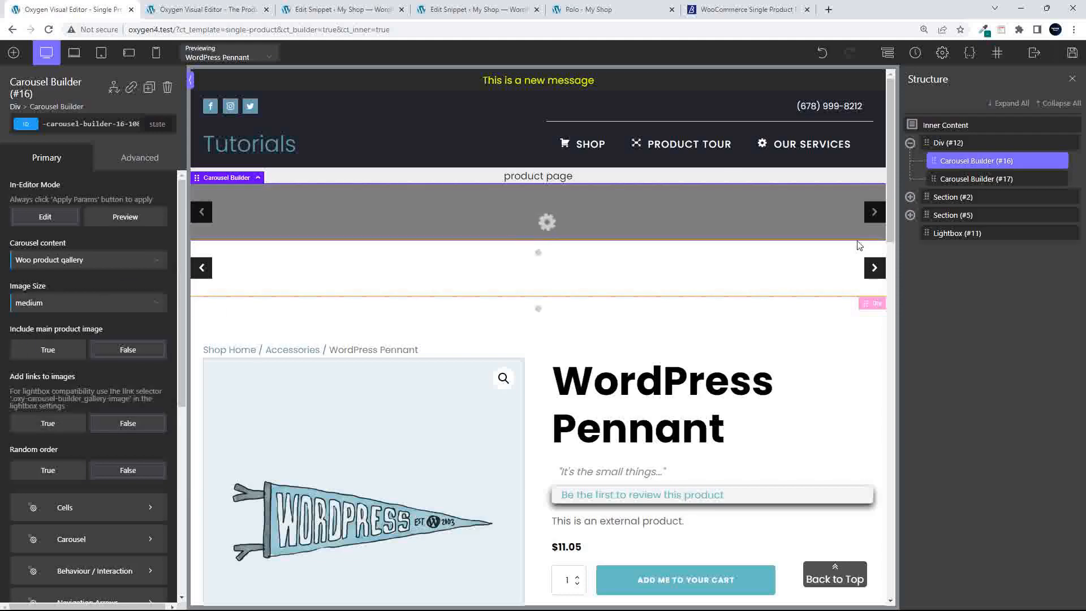
{"action": "left_click", "coordinate": [986, 180]}
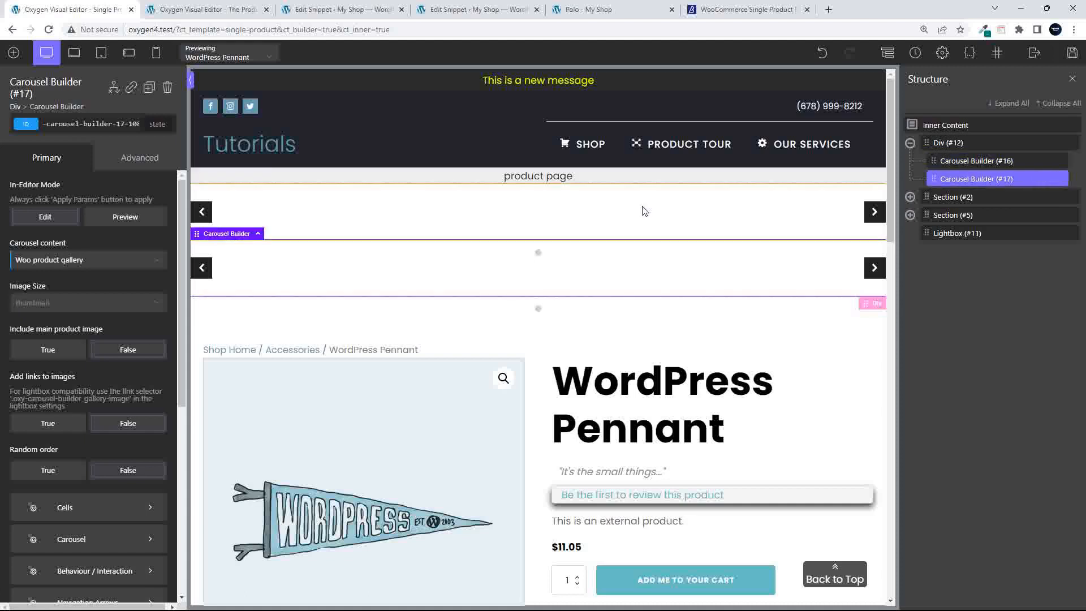
{"action": "left_click", "coordinate": [35, 307]}
Give Carousel Builder #17 thumbnail-size images and enable 'Use as navigation' in Syncing
{"action": "left_click", "coordinate": [48, 318]}
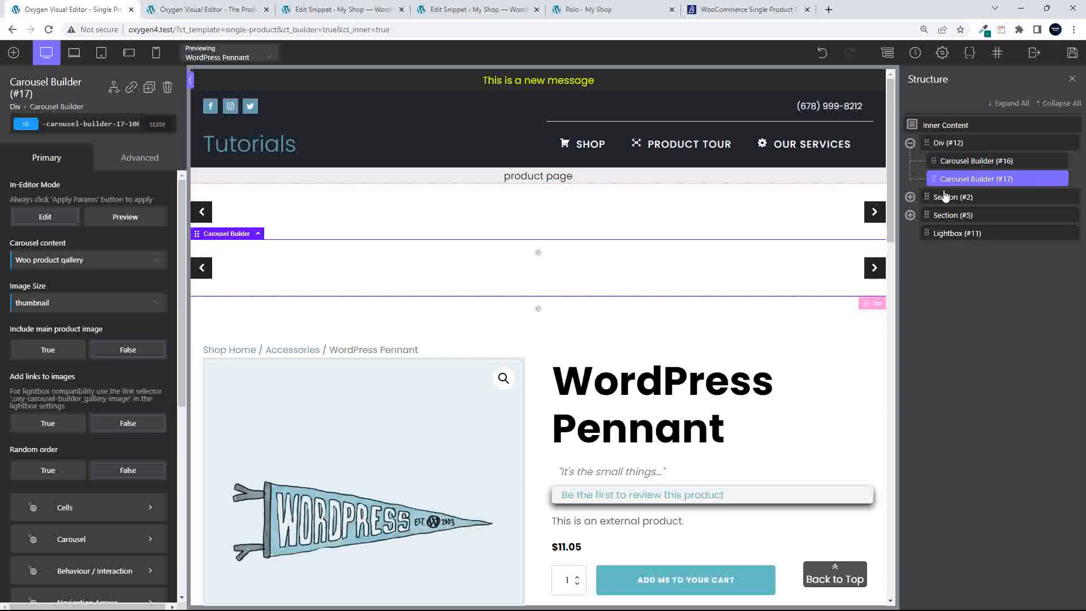
{"action": "scroll", "coordinate": [83, 457], "scroll_direction": "down", "scroll_amount": 6}
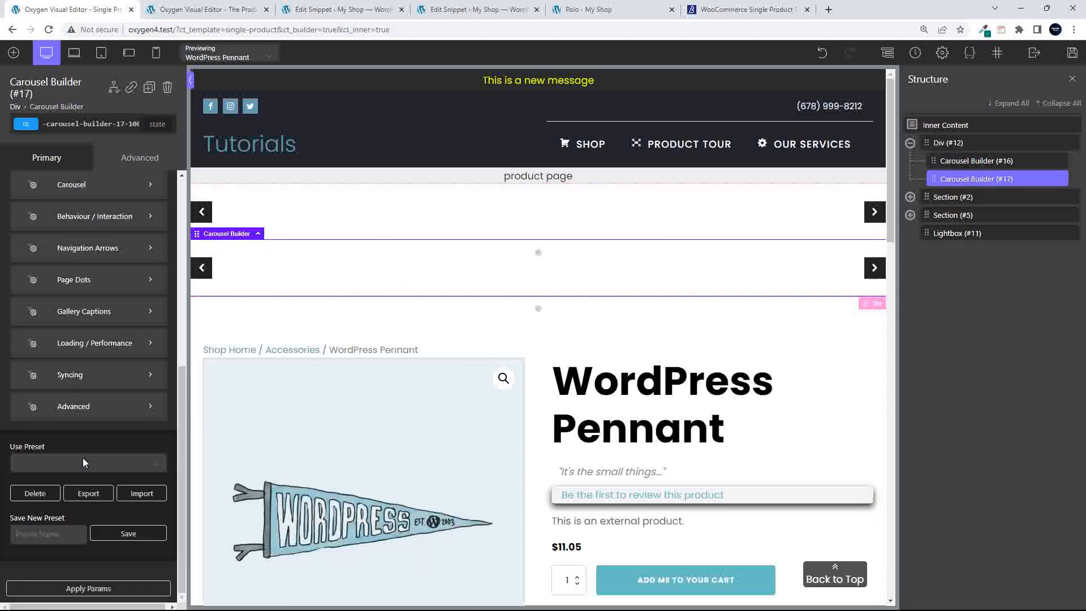
{"action": "left_click", "coordinate": [83, 375]}
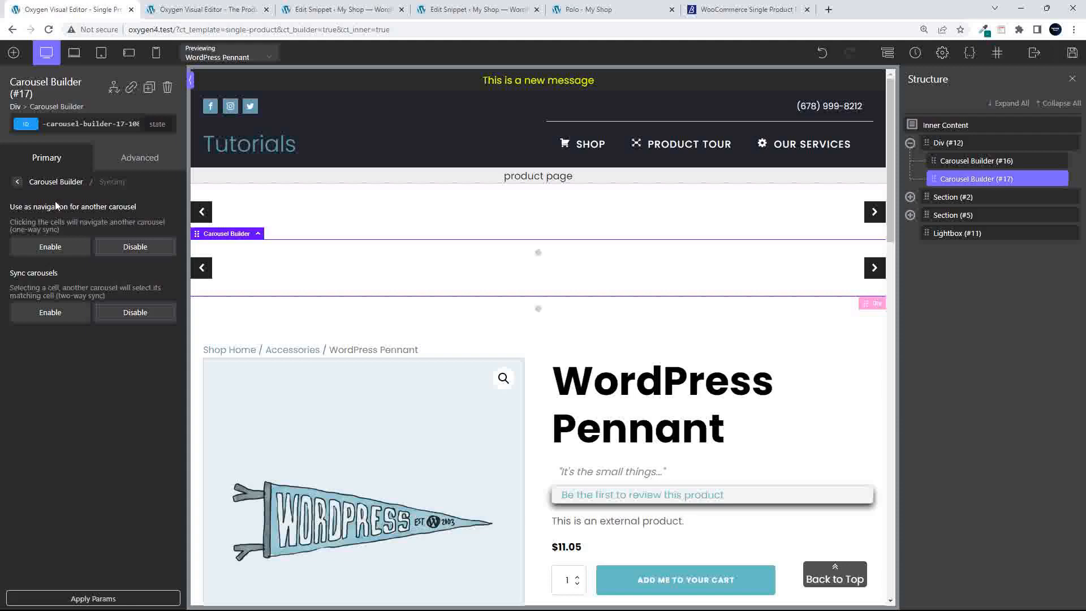
{"action": "left_click", "coordinate": [50, 247]}
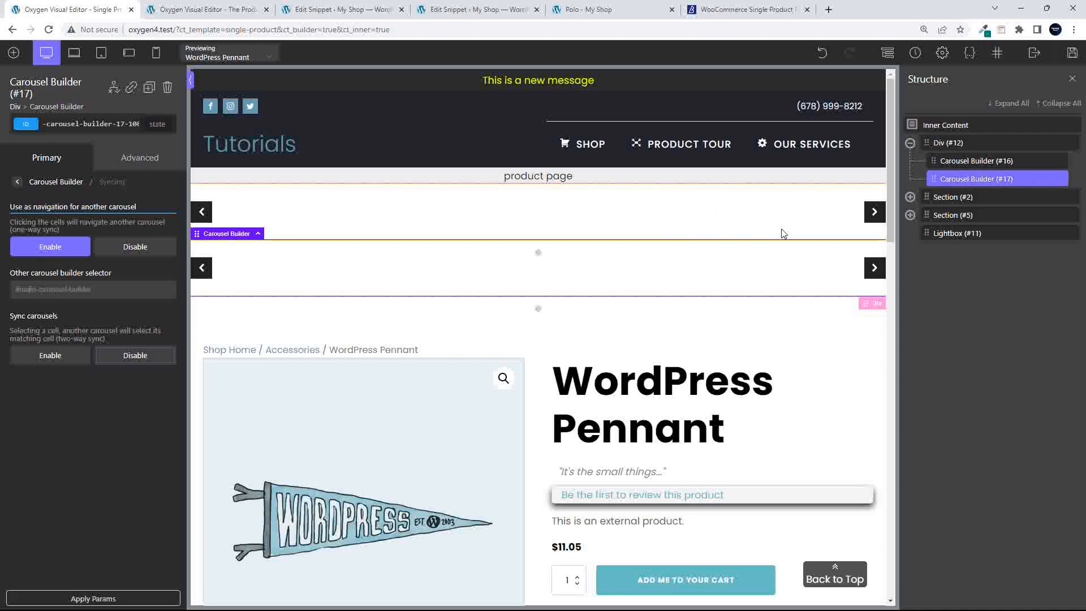
Paste #16's selector #-carousel-builder-16-108 into #17's Other carousel builder selector and save
{"action": "left_click", "coordinate": [966, 161]}
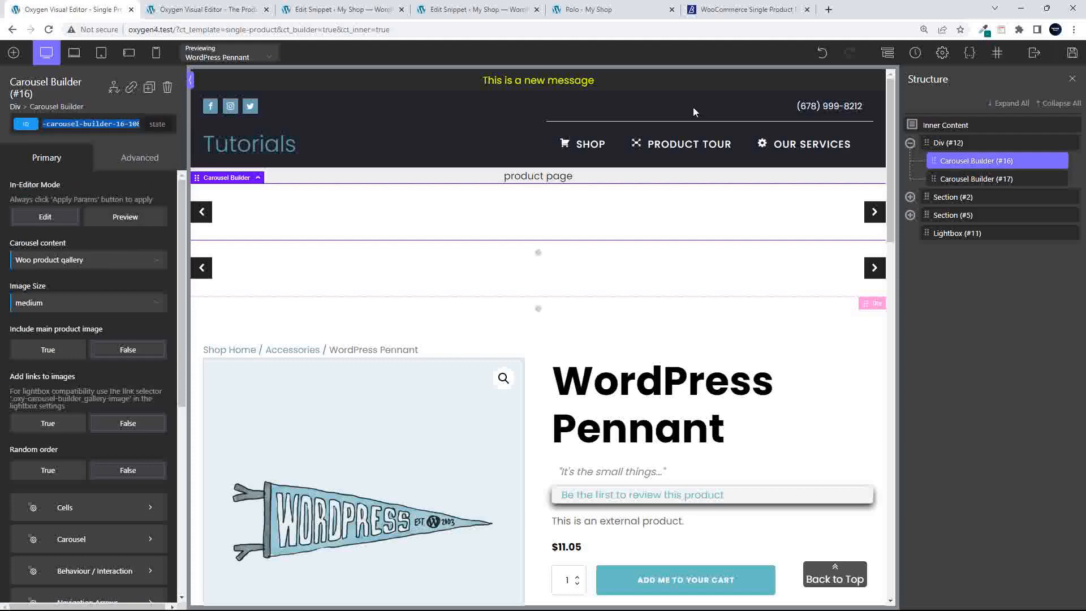
{"action": "left_click", "coordinate": [963, 180]}
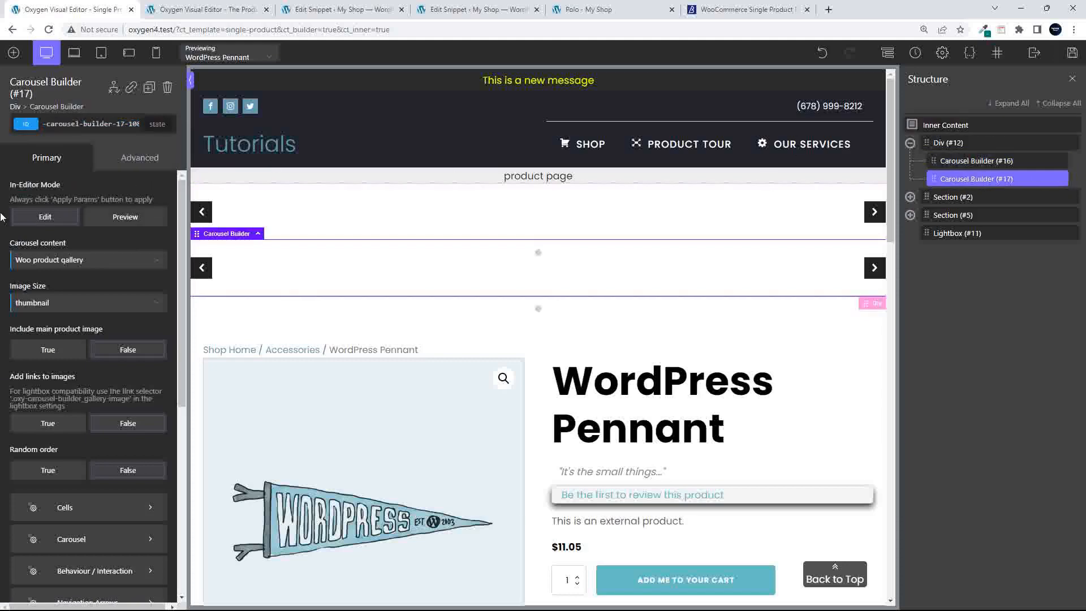
{"action": "scroll", "coordinate": [90, 430], "scroll_direction": "down", "scroll_amount": 6}
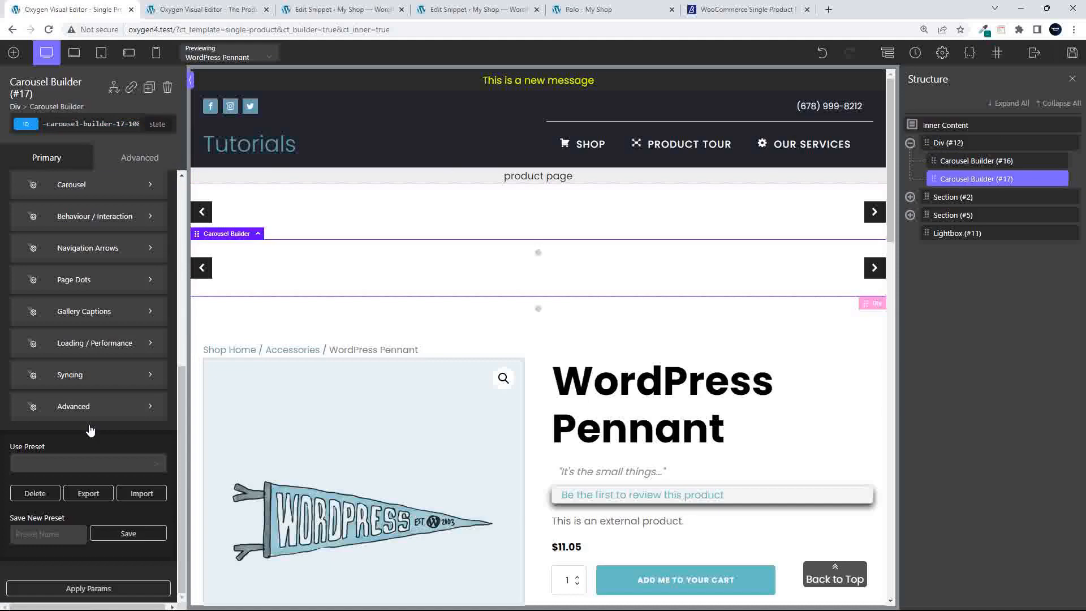
{"action": "left_click", "coordinate": [69, 376]}
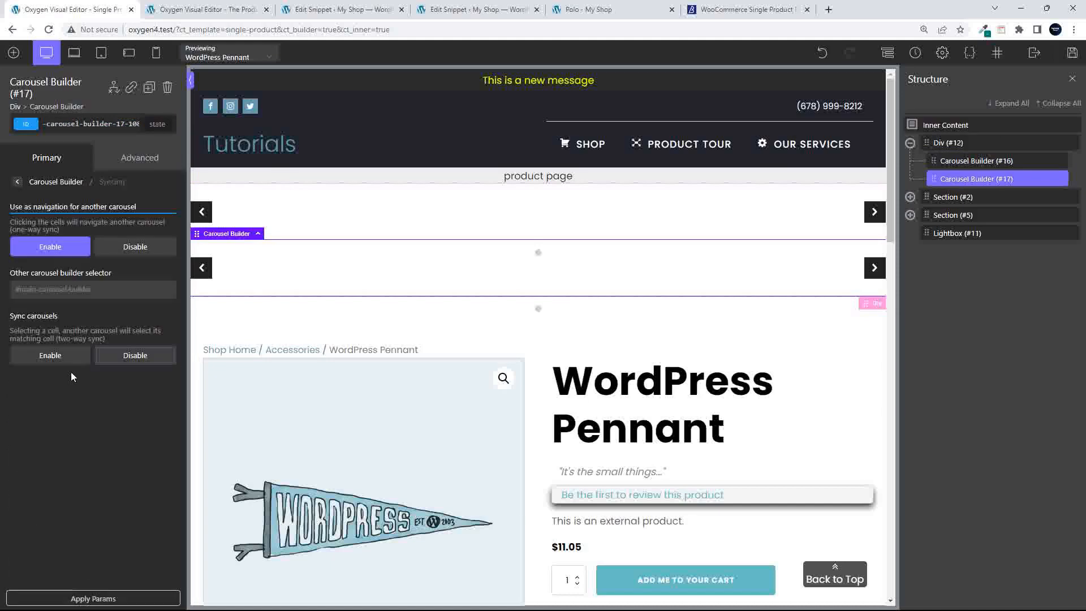
{"action": "left_click", "coordinate": [18, 287]}
{"action": "type", "text": "#-carousel-builder-16-108"}
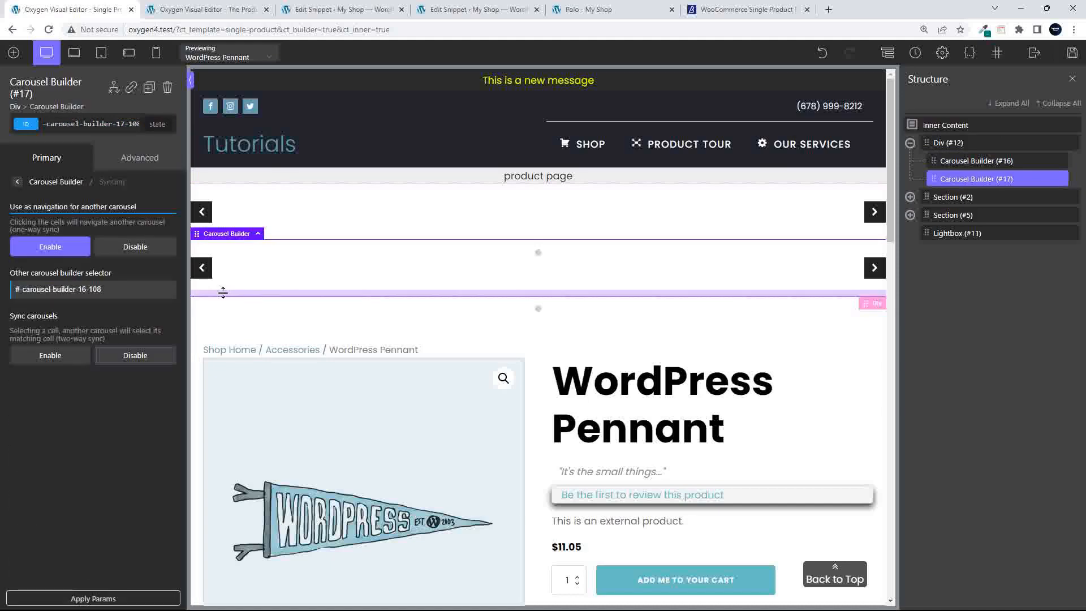
{"action": "left_click", "coordinate": [1072, 52]}
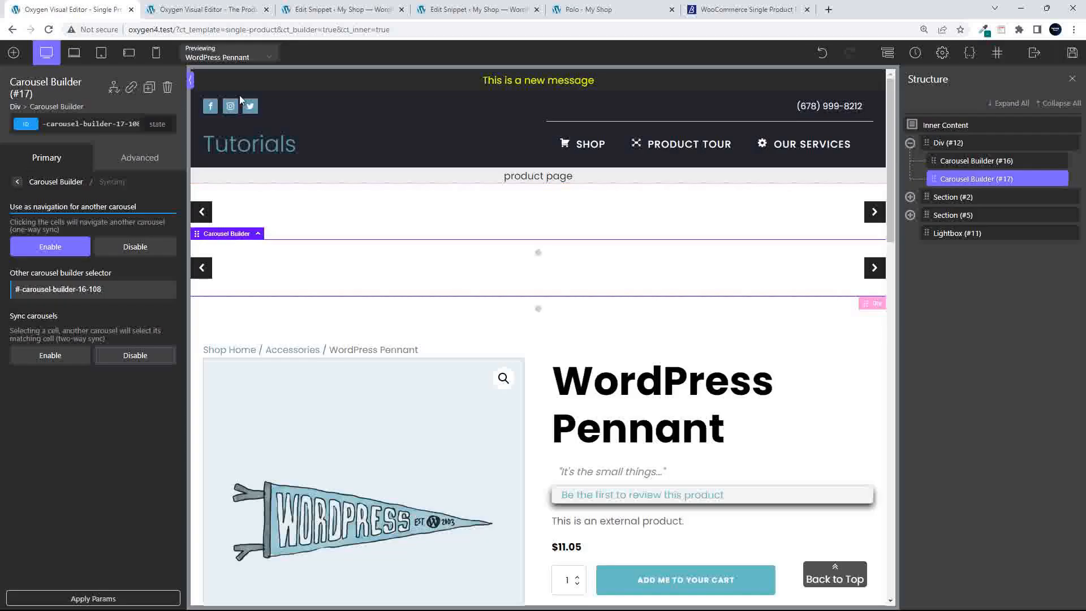
Preview the single-product template with the Polo product
{"action": "left_click", "coordinate": [266, 59]}
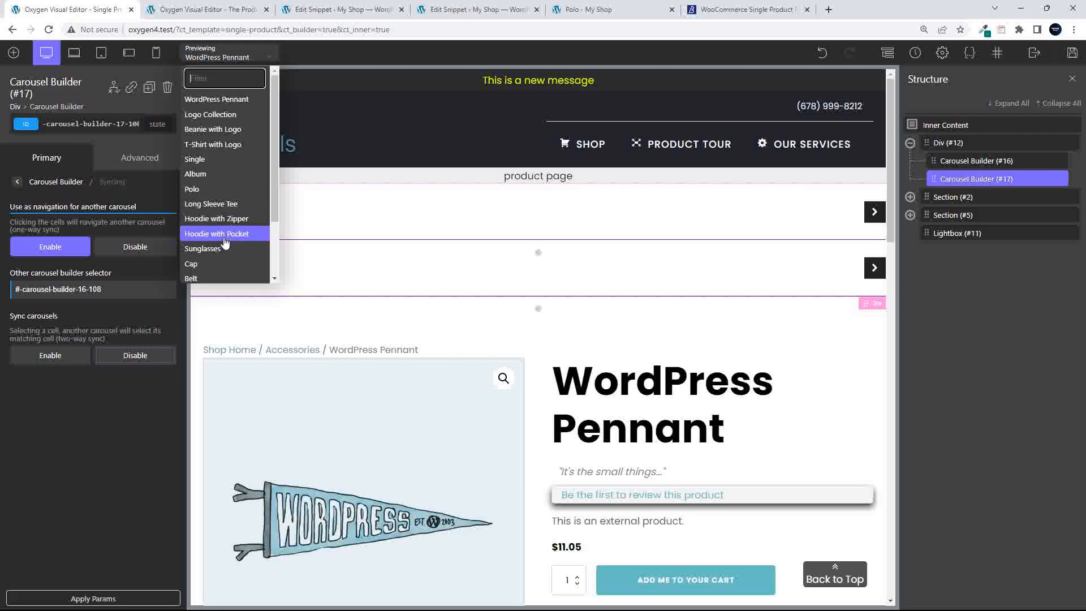
{"action": "left_click", "coordinate": [201, 189]}
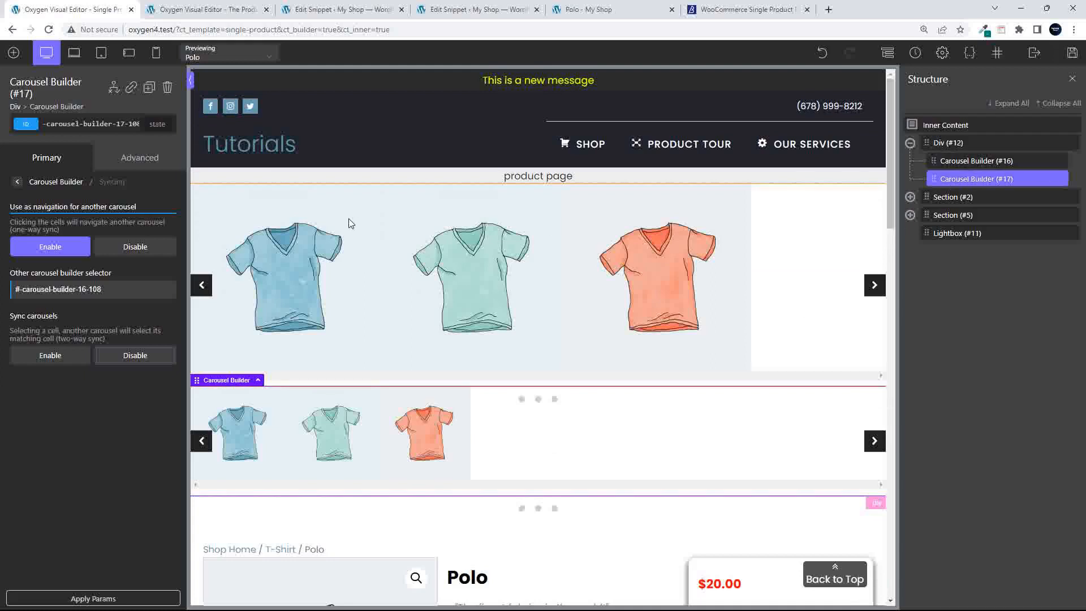
Set Carousel Builder #17's Group cells by option to 'Choose a number'
{"action": "left_click", "coordinate": [18, 184]}
{"action": "scroll", "coordinate": [83, 308], "scroll_direction": "down", "scroll_amount": 5}
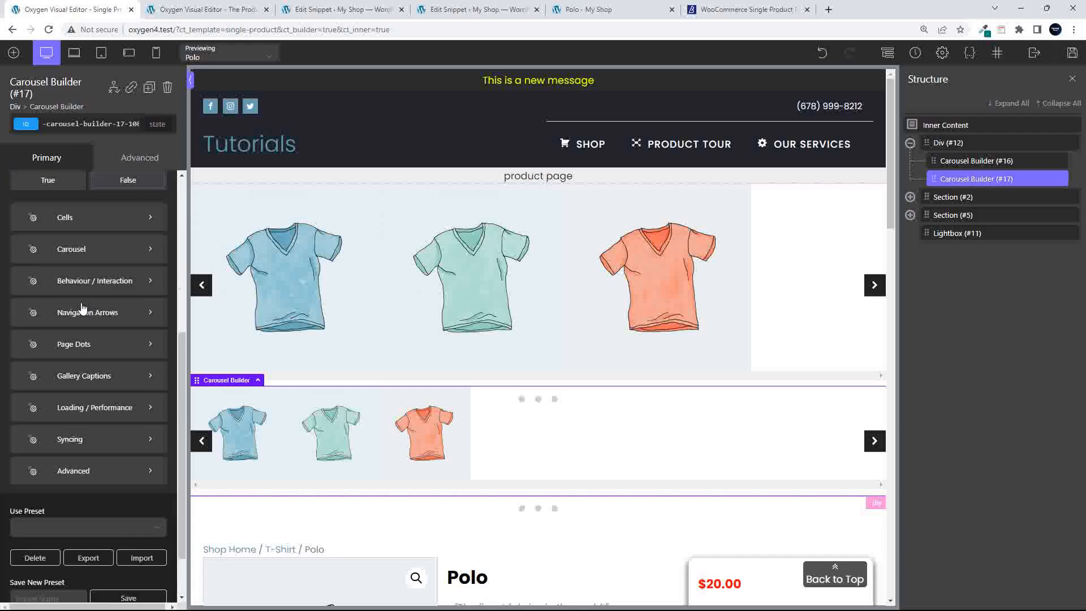
{"action": "scroll", "coordinate": [82, 307], "scroll_direction": "down", "scroll_amount": 1}
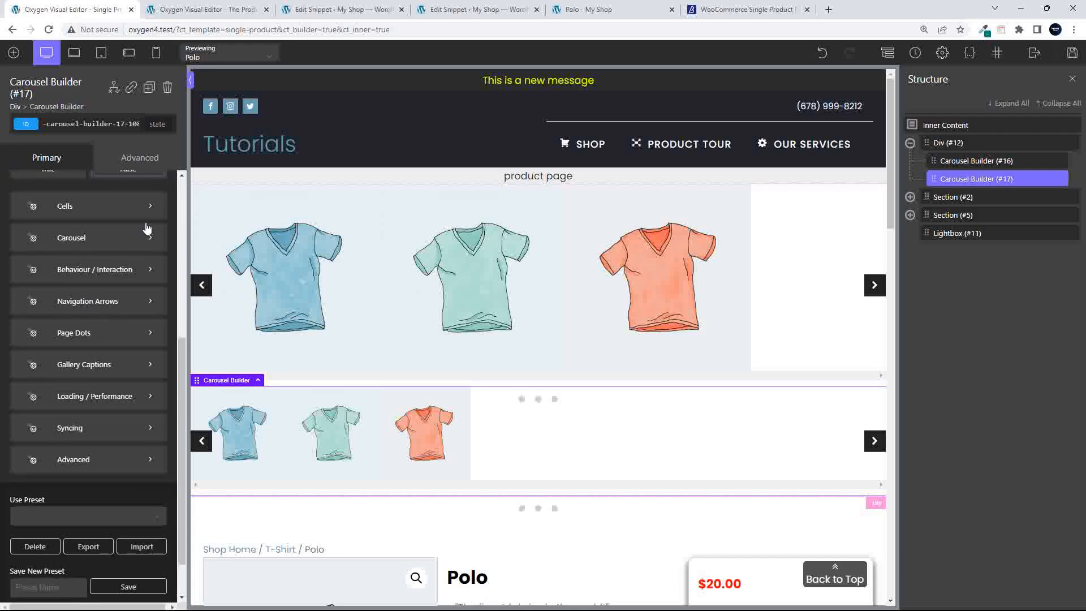
{"action": "left_click", "coordinate": [101, 244]}
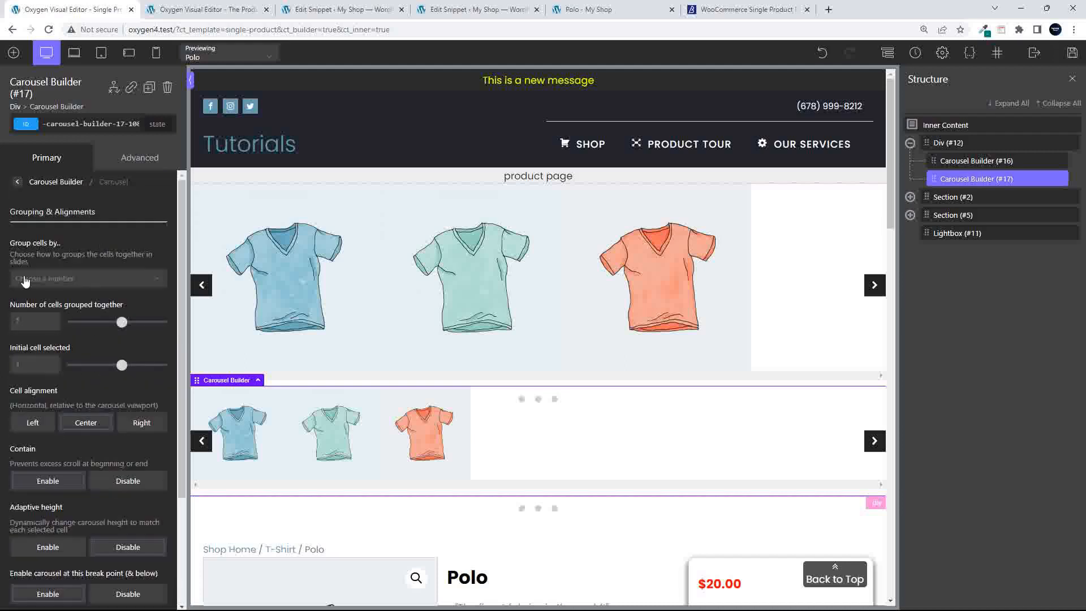
{"action": "left_click", "coordinate": [45, 283]}
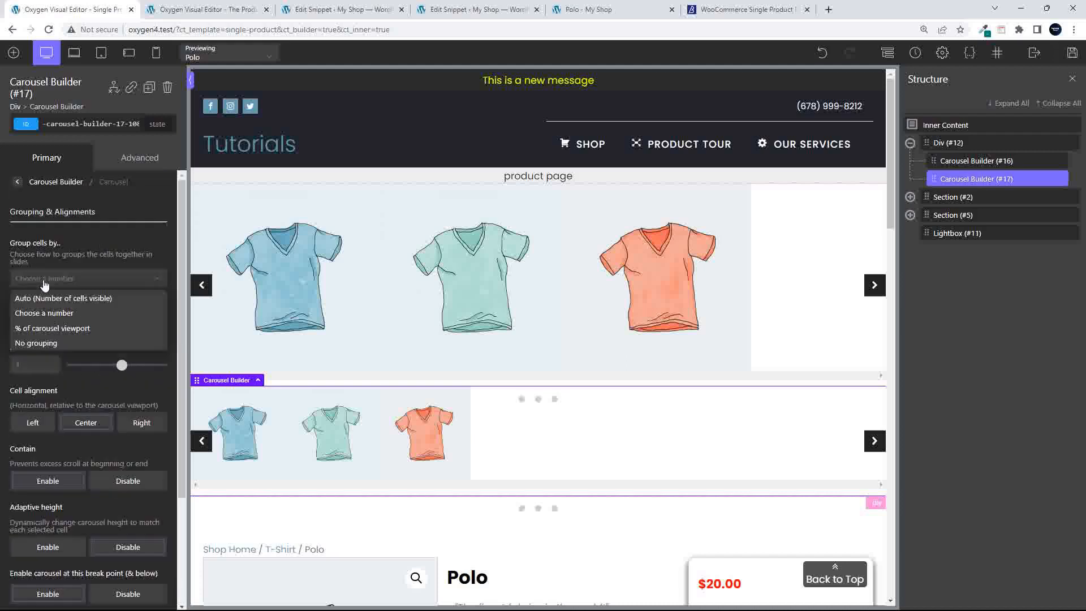
{"action": "left_click", "coordinate": [49, 314]}
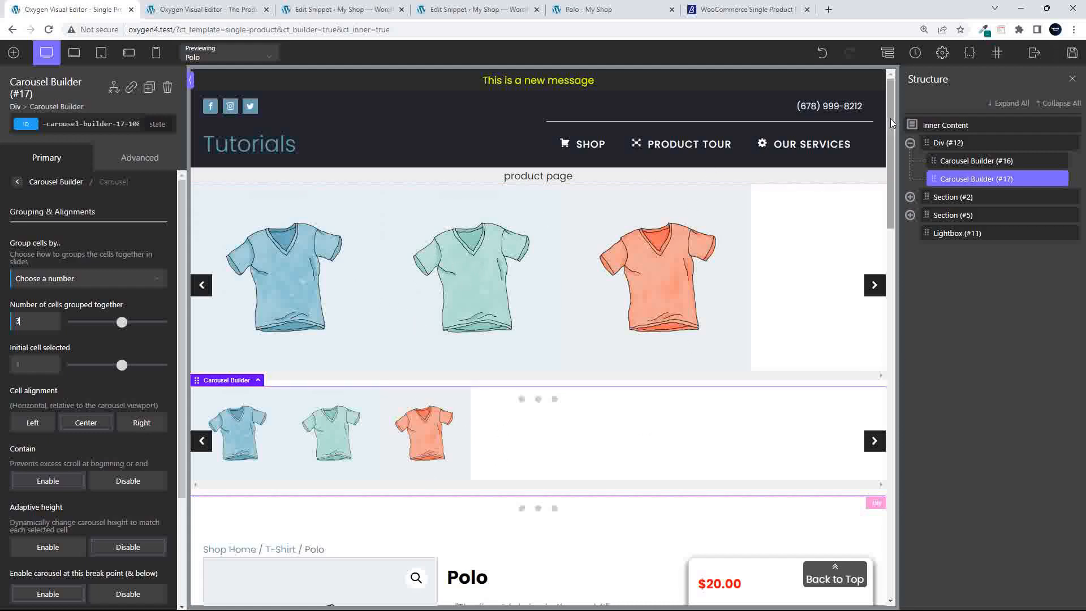
{"action": "left_click", "coordinate": [971, 162]}
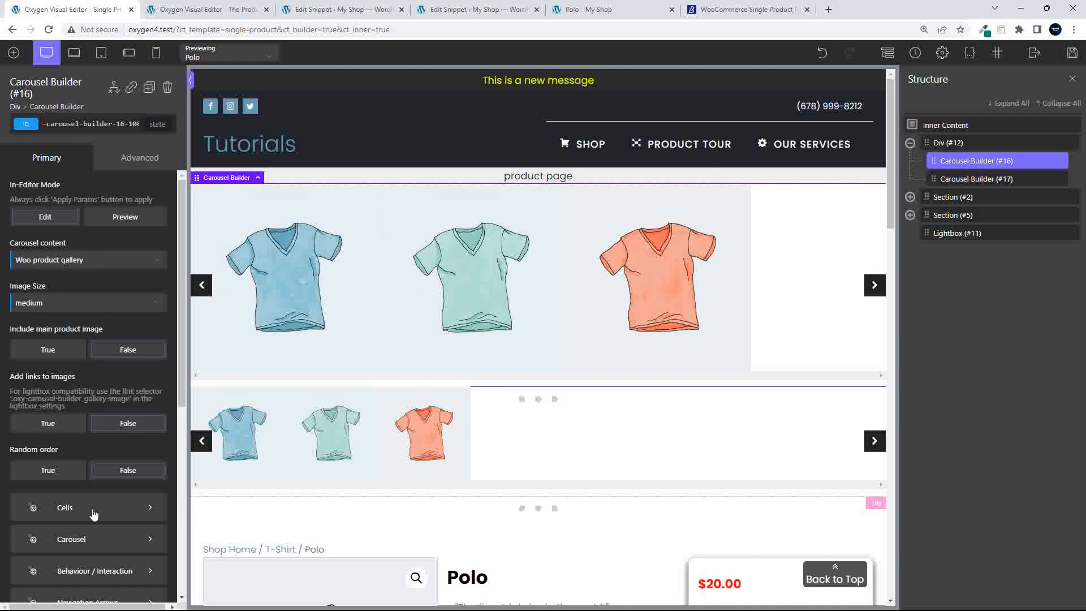
Set Include main product image to True on both Carousel Builders #16 and #17
{"action": "left_click", "coordinate": [85, 540]}
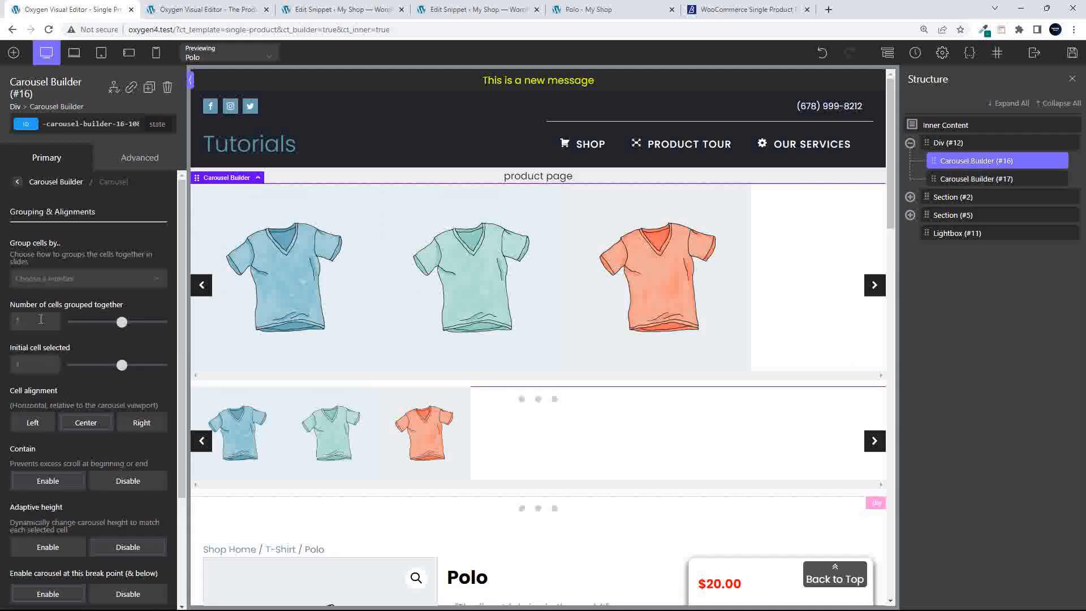
{"action": "left_click", "coordinate": [18, 181]}
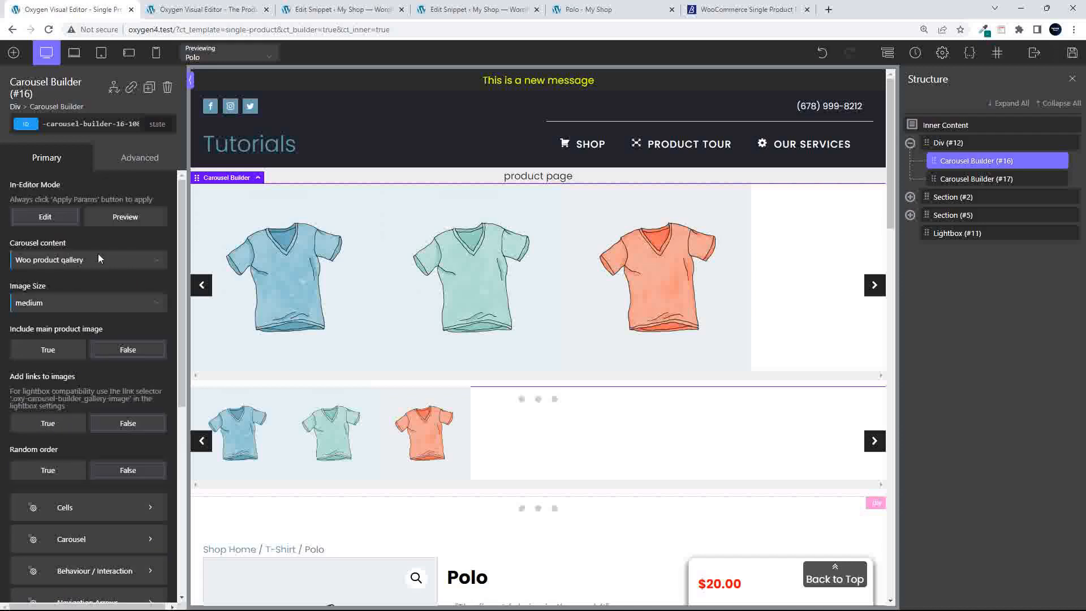
{"action": "left_click", "coordinate": [38, 352]}
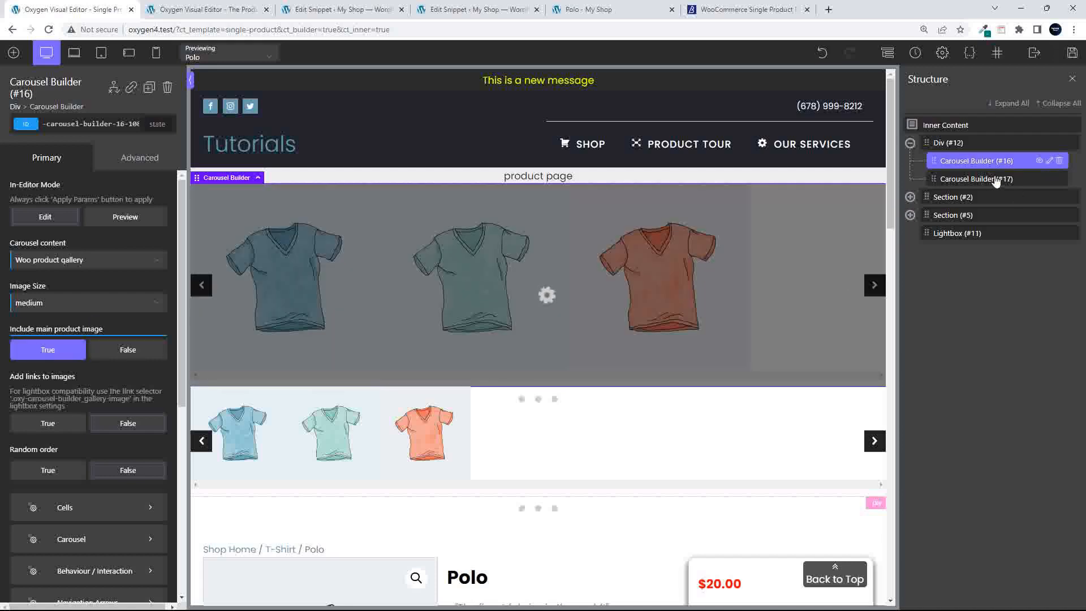
{"action": "left_click", "coordinate": [949, 178]}
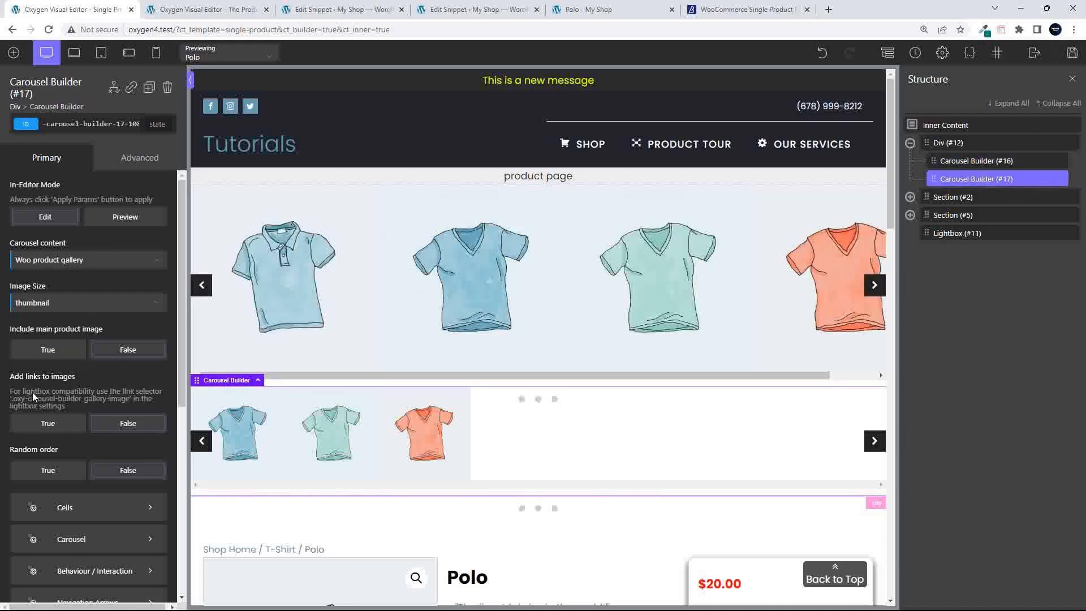
{"action": "left_click", "coordinate": [65, 355]}
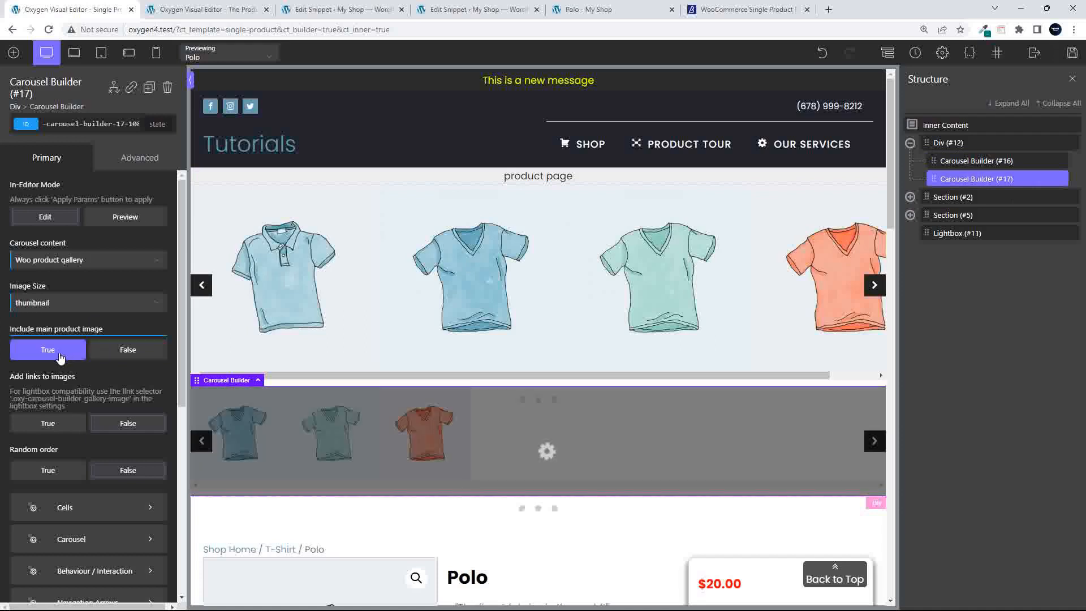
Turn on Add links to images for main Carousel Builder #16 and save the template
{"action": "left_click", "coordinate": [959, 162]}
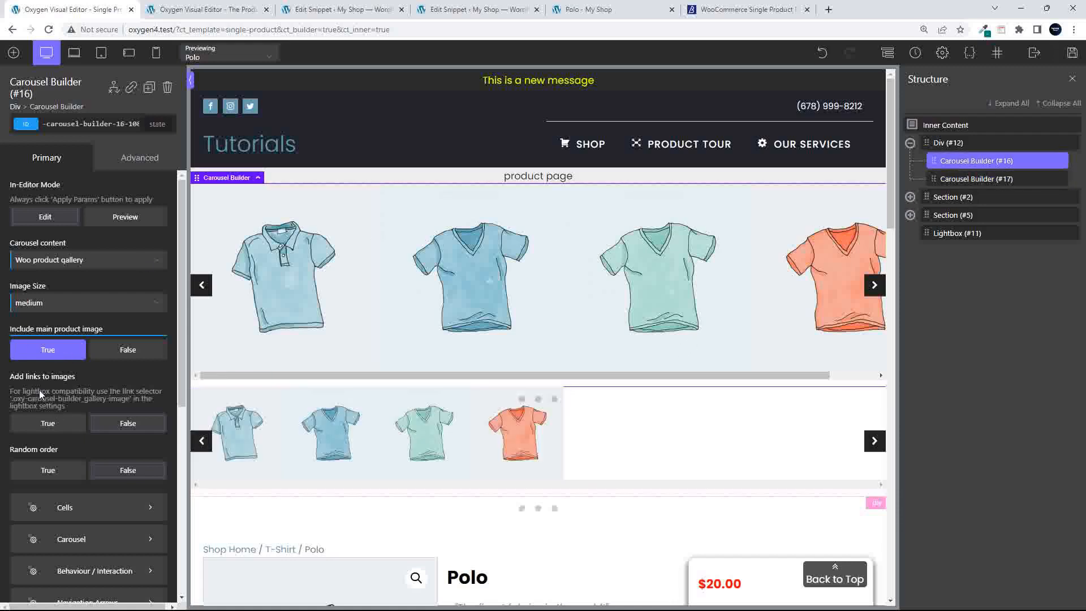
{"action": "left_click", "coordinate": [29, 424]}
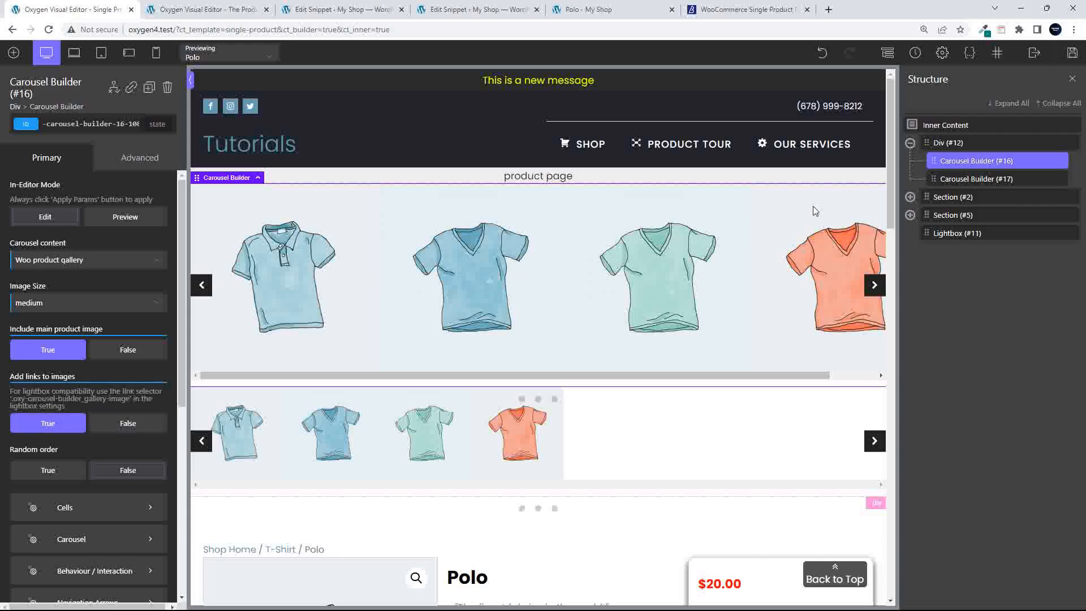
{"action": "left_click", "coordinate": [1074, 55]}
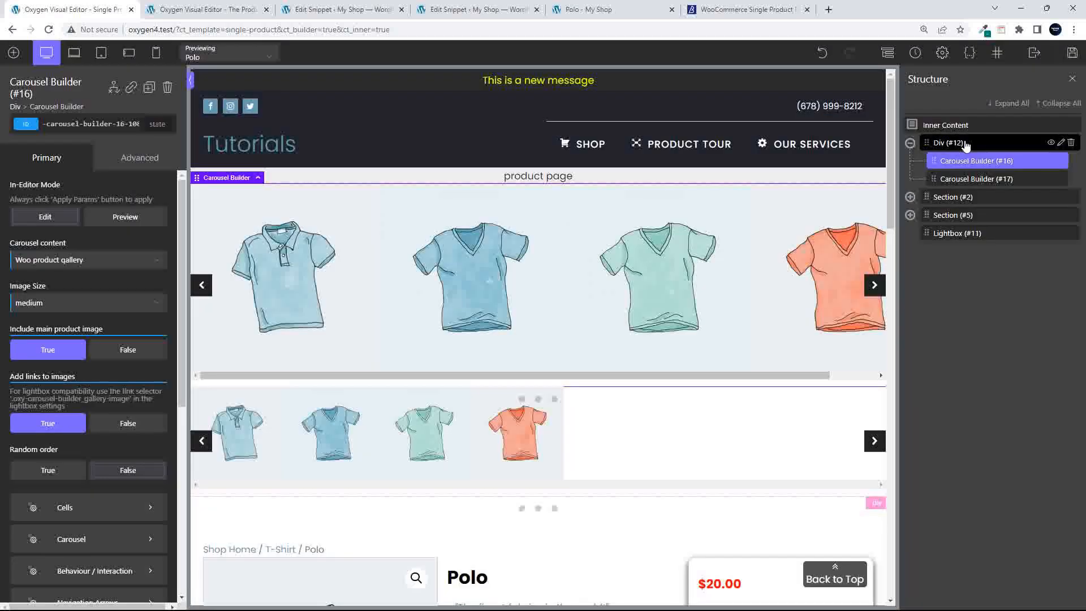
Make Div #12 a re-usable part named 'Product Gallery Images Carousel'
{"action": "left_click", "coordinate": [1061, 143]}
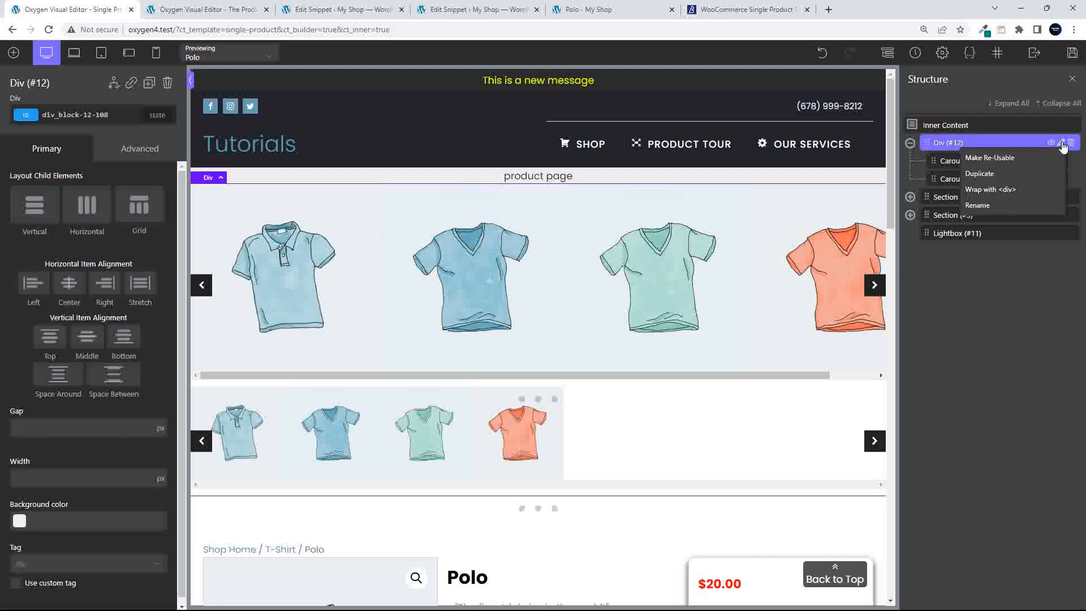
{"action": "left_click", "coordinate": [999, 161]}
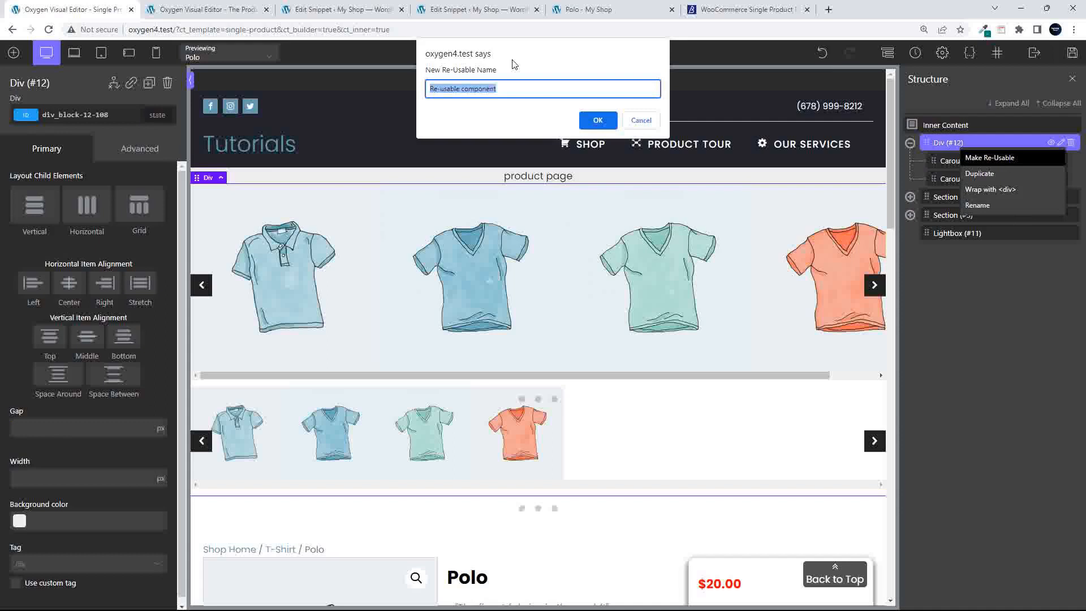
{"action": "type", "text": "Product Gallery Images Carousel"}
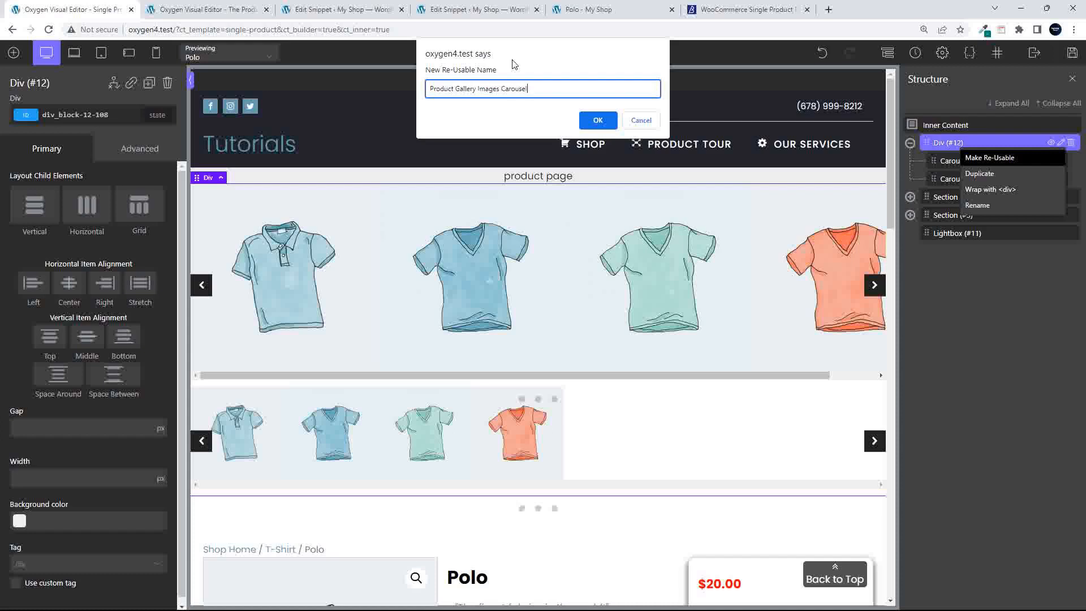
{"action": "left_click", "coordinate": [598, 121]}
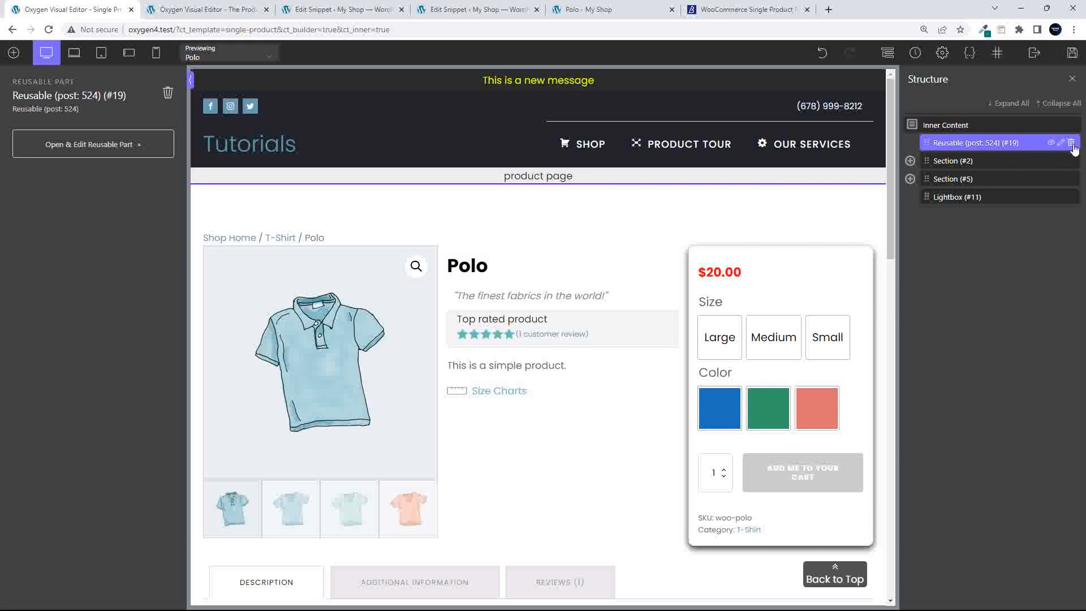
Remove the reusable part from the template, save, then exit the other editor tab to WP Admin
{"action": "left_click", "coordinate": [1072, 145]}
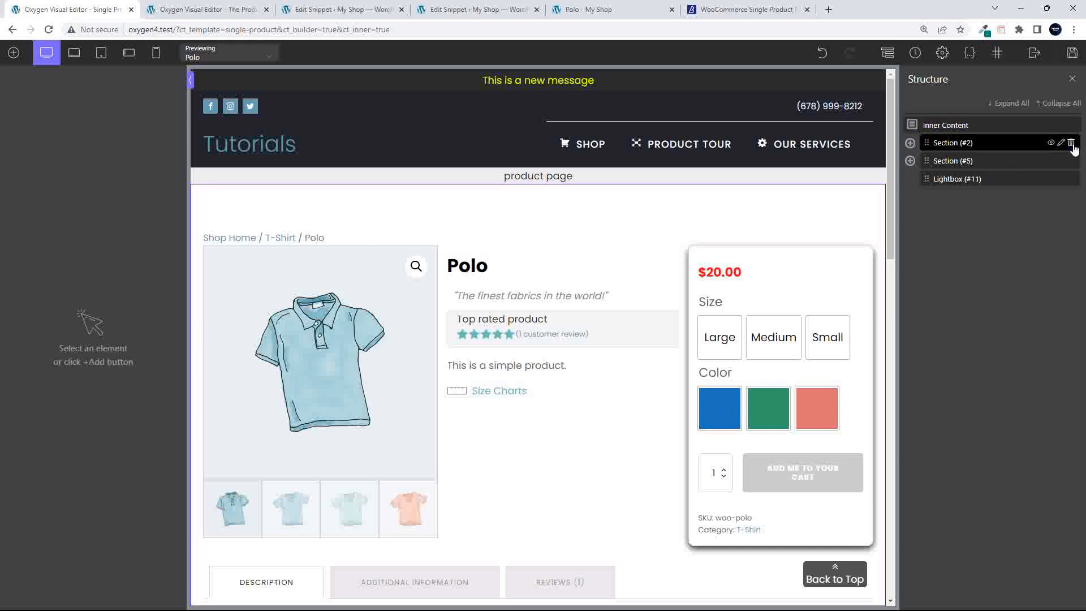
{"action": "left_click", "coordinate": [1072, 59]}
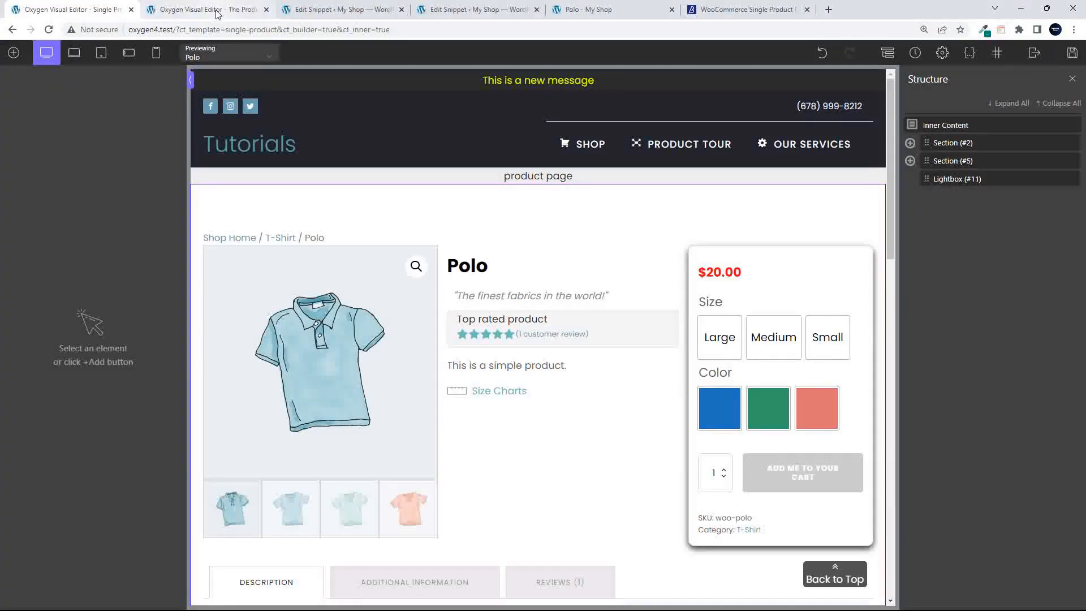
{"action": "left_click", "coordinate": [214, 10]}
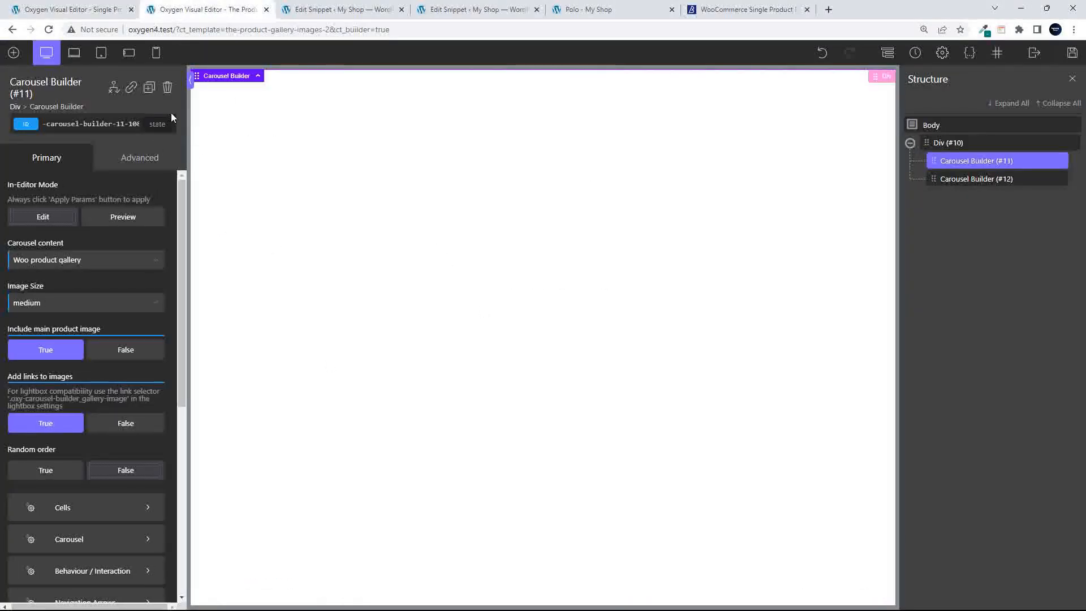
{"action": "mouse_move", "coordinate": [1034, 57]}
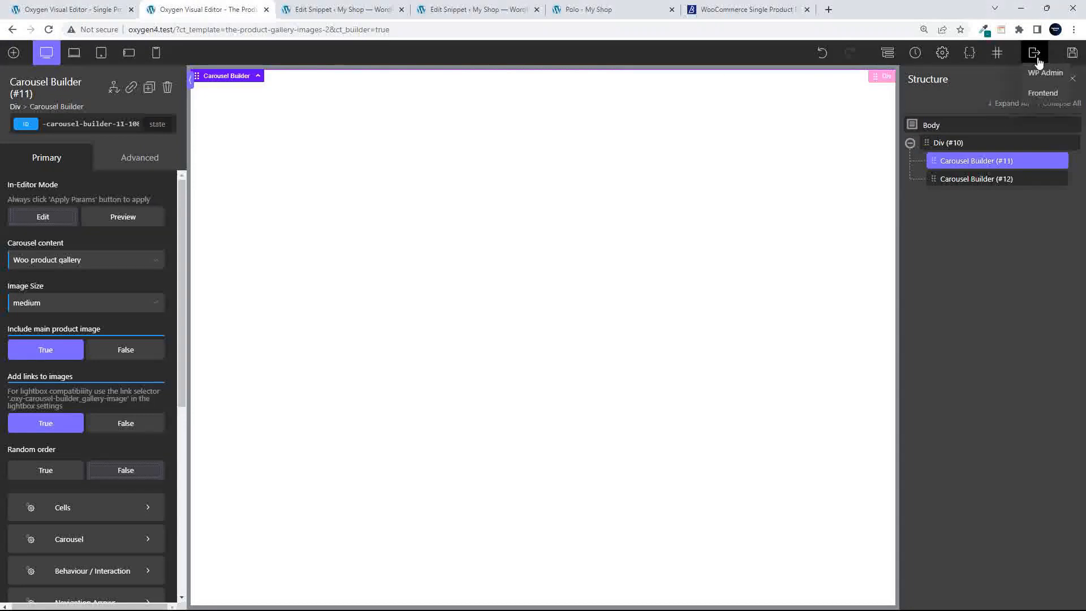
{"action": "left_click", "coordinate": [1039, 78]}
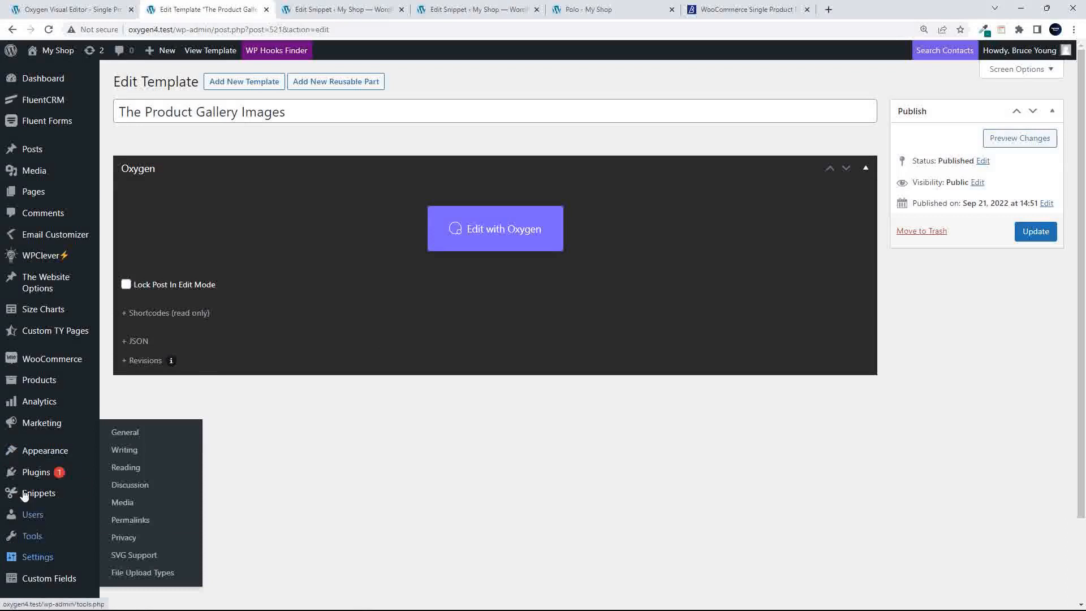
Open the Product Gallery Images Carousel template from Oxygen > Templates anyway, noting its ID 524
{"action": "scroll", "coordinate": [51, 560], "scroll_direction": "down", "scroll_amount": 2}
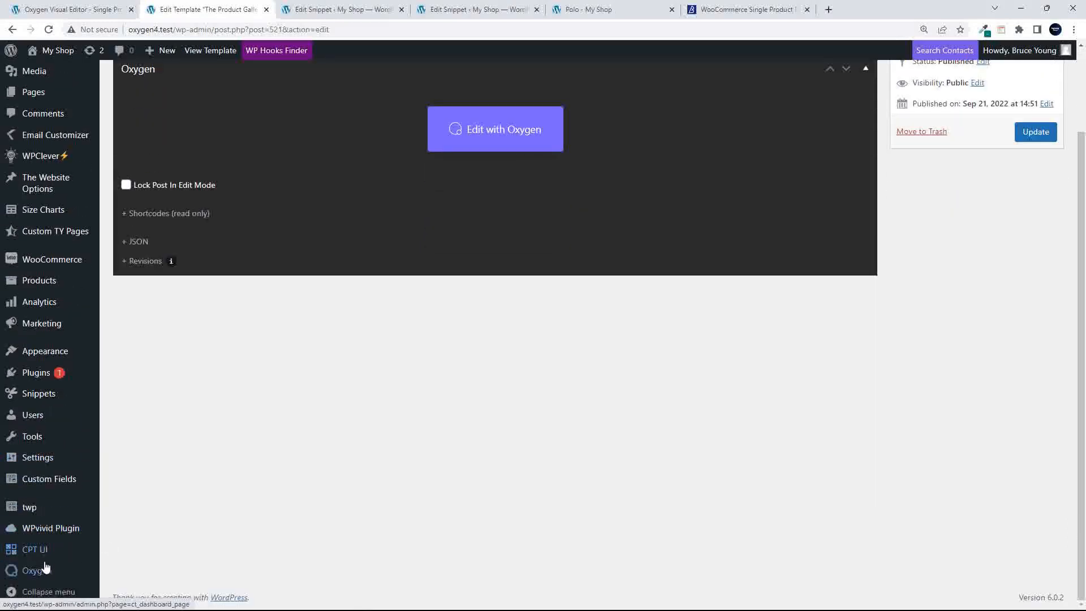
{"action": "mouse_move", "coordinate": [46, 568]}
{"action": "left_click", "coordinate": [135, 498]}
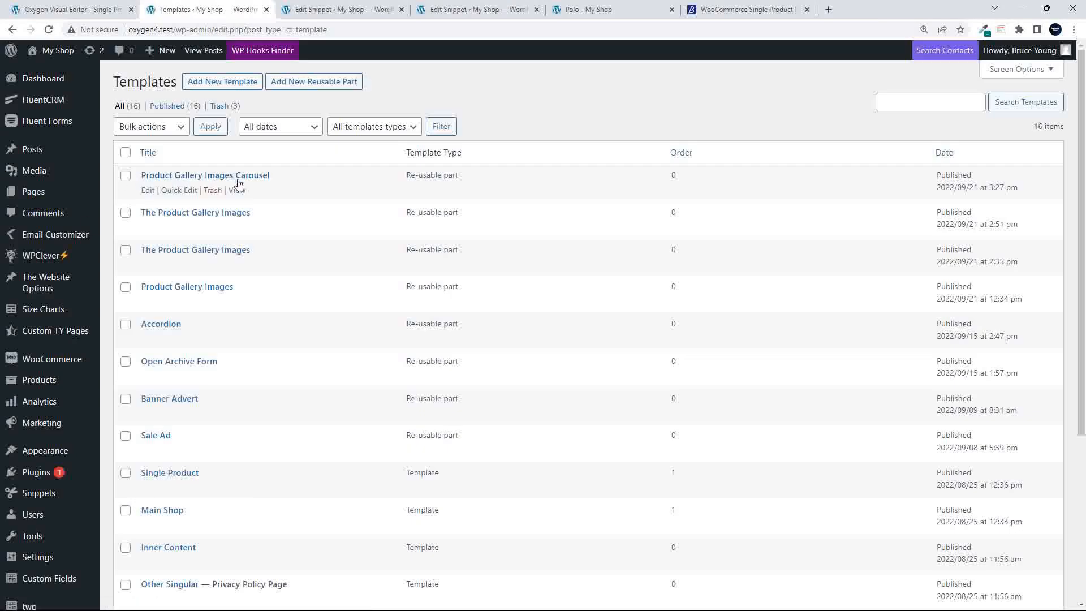
{"action": "left_click", "coordinate": [200, 176]}
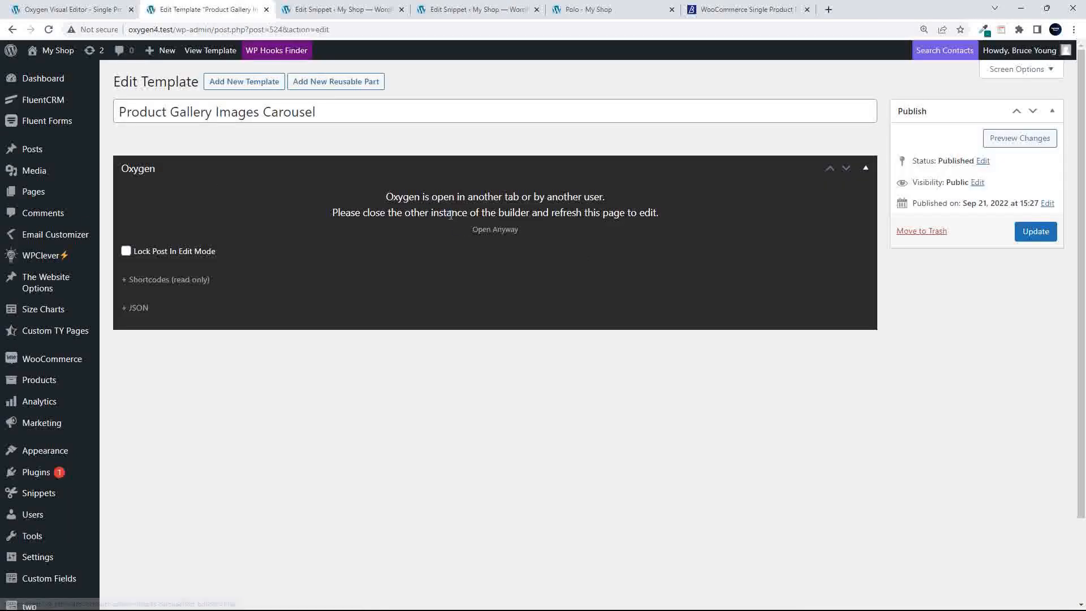
{"action": "left_click", "coordinate": [492, 230]}
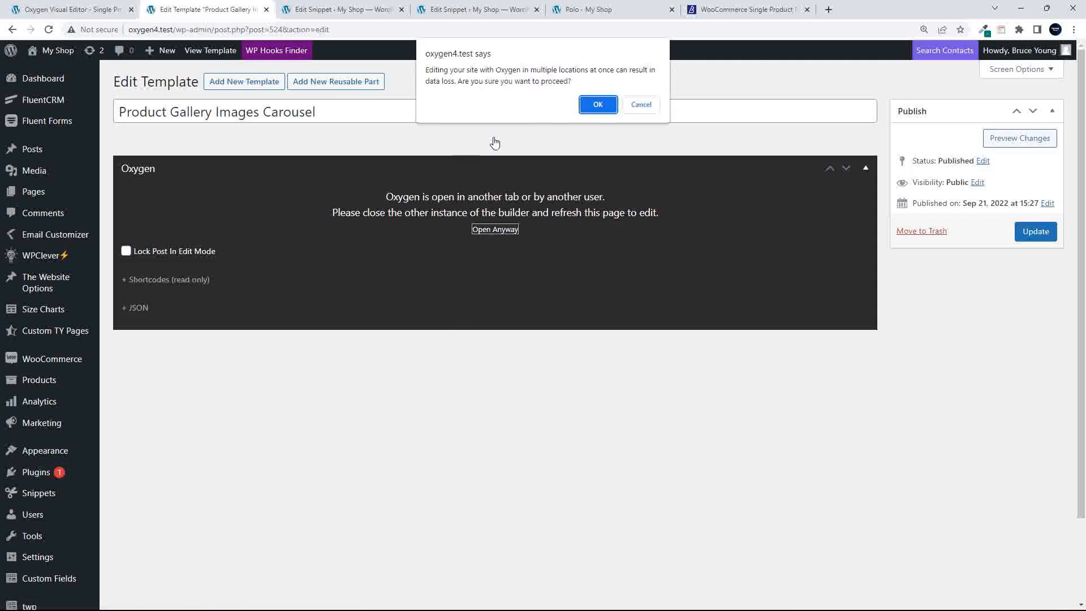
{"action": "left_click_drag", "start_coordinate": [269, 29], "coordinate": [282, 30]}
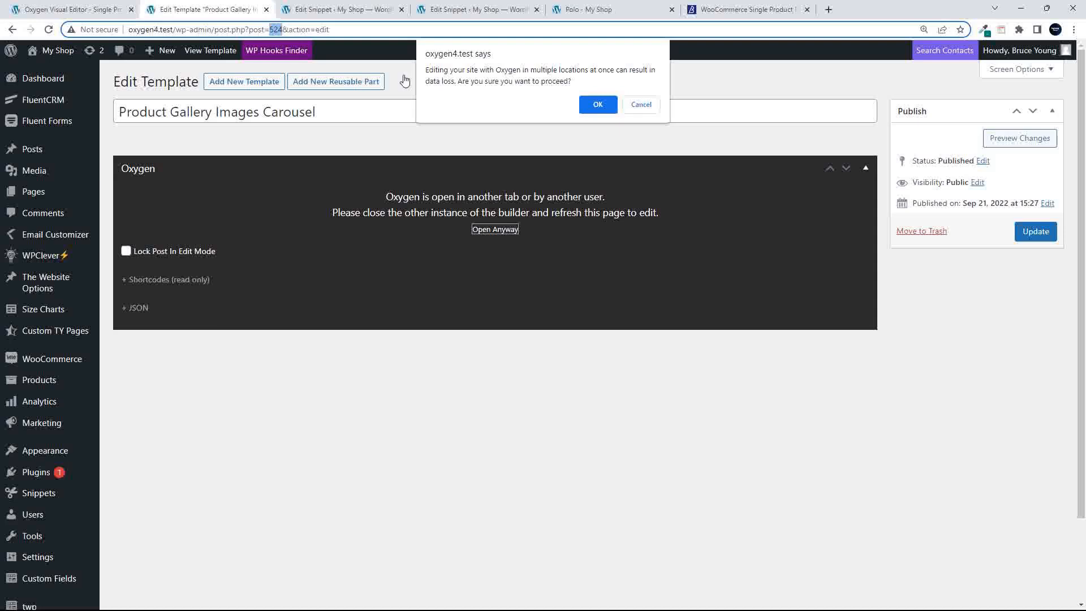
{"action": "left_click", "coordinate": [598, 105]}
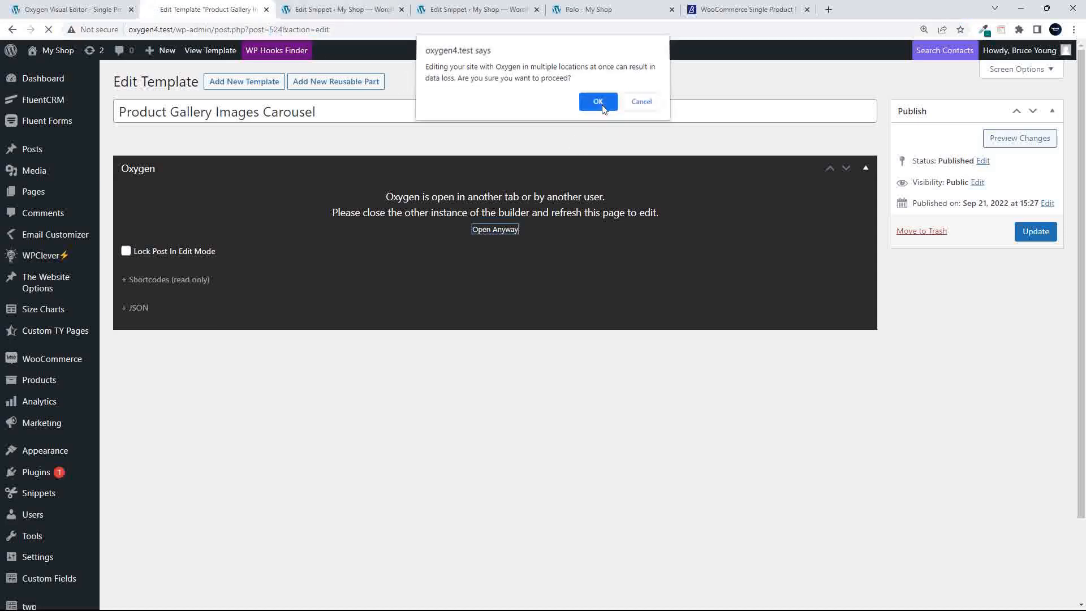
Put the comment // 524 on line 1 of the Product Gallery Image Slider snippet
{"action": "left_click", "coordinate": [452, 9]}
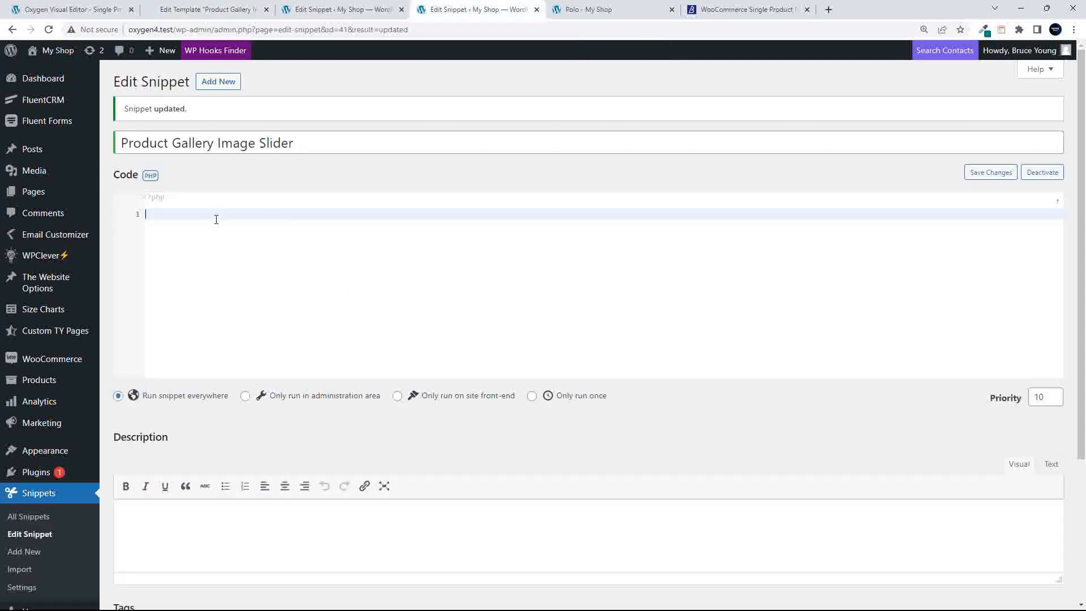
{"action": "type", "text": "// 5"}
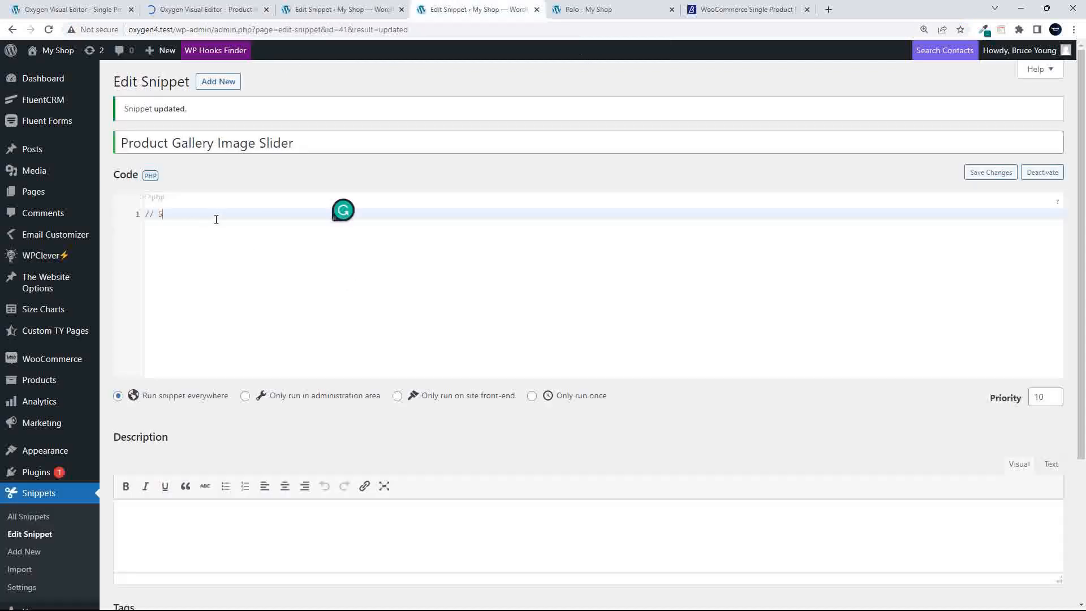
{"action": "type", "text": "24"}
{"action": "scroll", "coordinate": [207, 419], "scroll_direction": "down", "scroll_amount": 3}
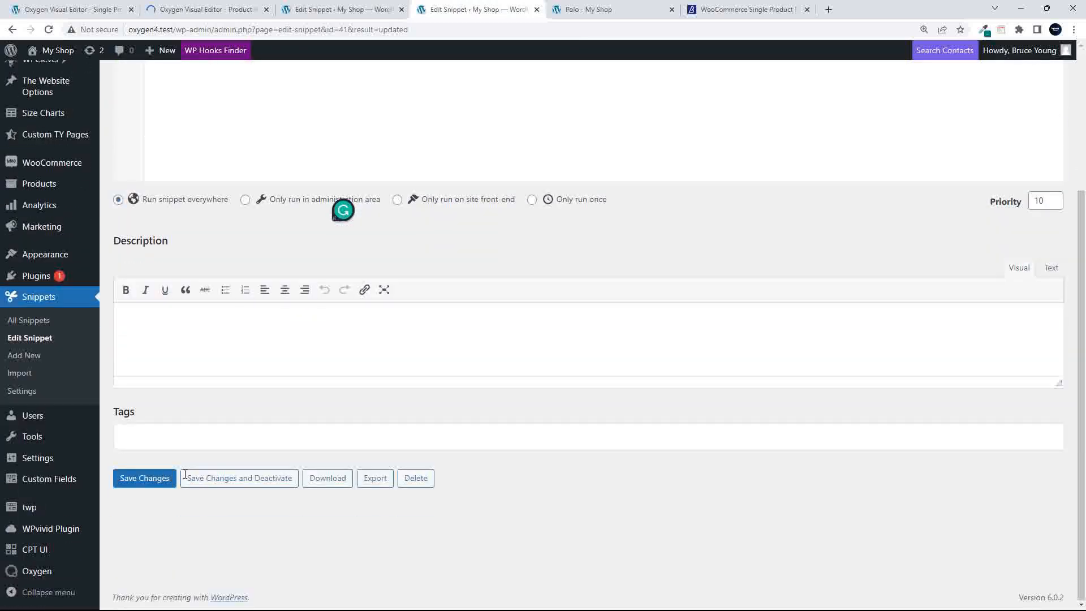
{"action": "scroll", "coordinate": [547, 341], "scroll_direction": "up", "scroll_amount": 3}
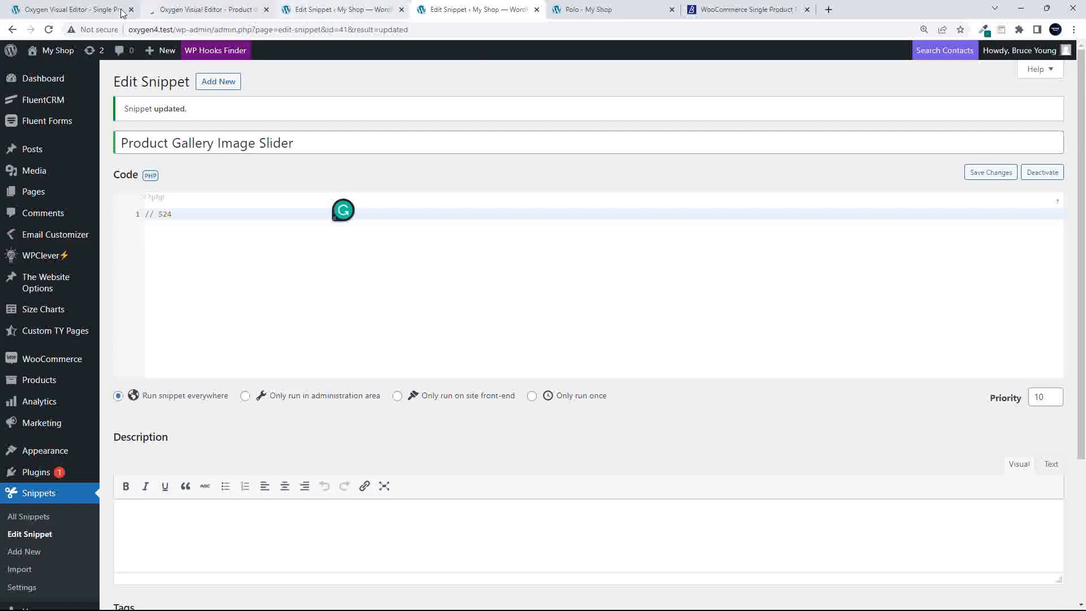
{"action": "left_click", "coordinate": [188, 11]}
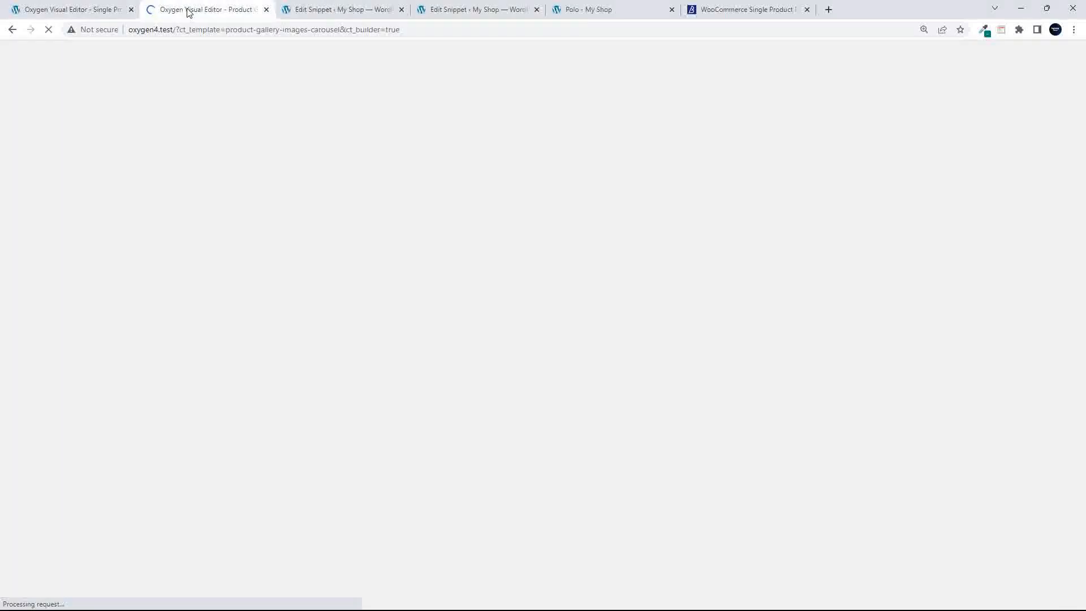
In the template's Structure panel, expand Div (#12) to confirm Carousel Builders #16 and #17
{"action": "left_click", "coordinate": [468, 12]}
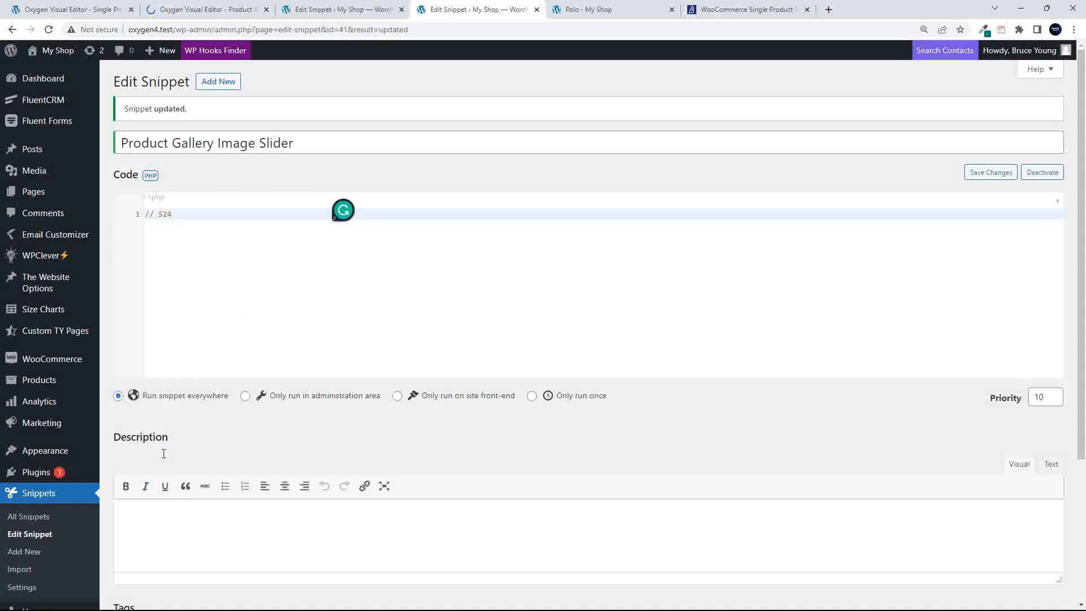
{"action": "left_click", "coordinate": [203, 10]}
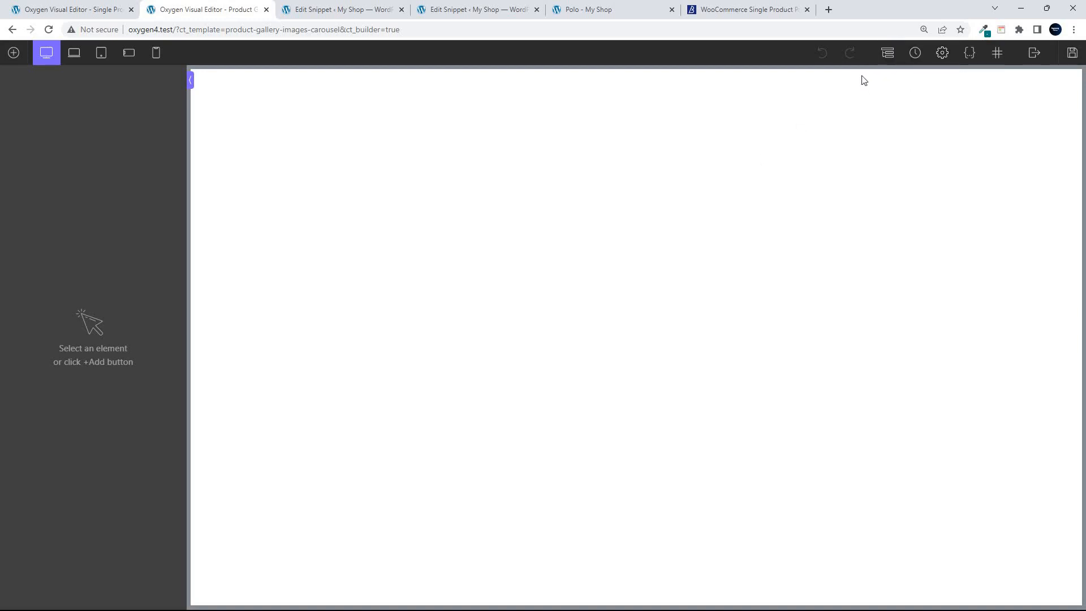
{"action": "left_click", "coordinate": [891, 62]}
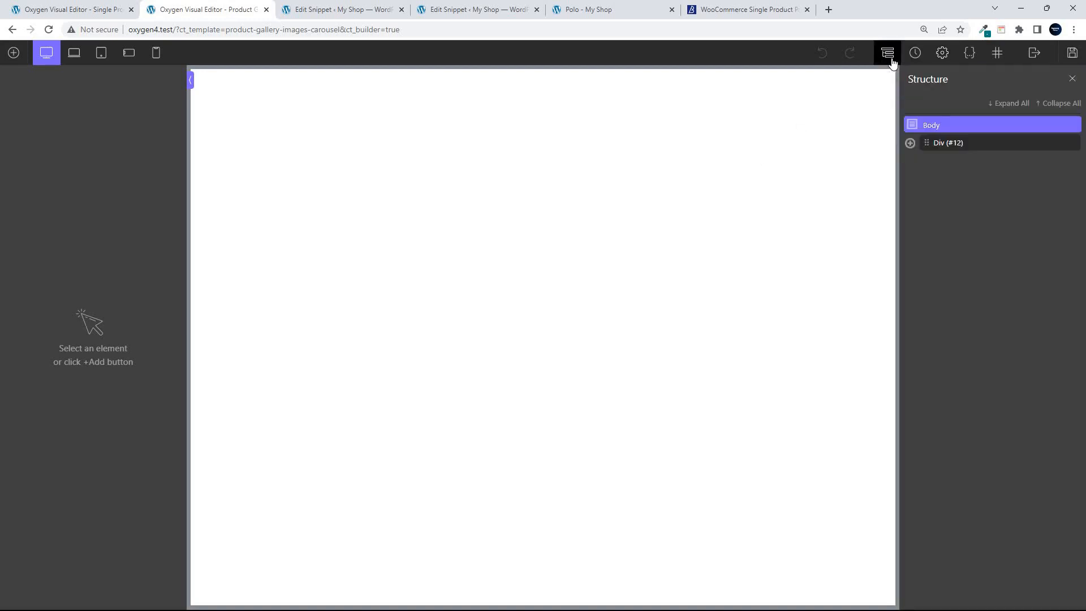
{"action": "left_click", "coordinate": [942, 144]}
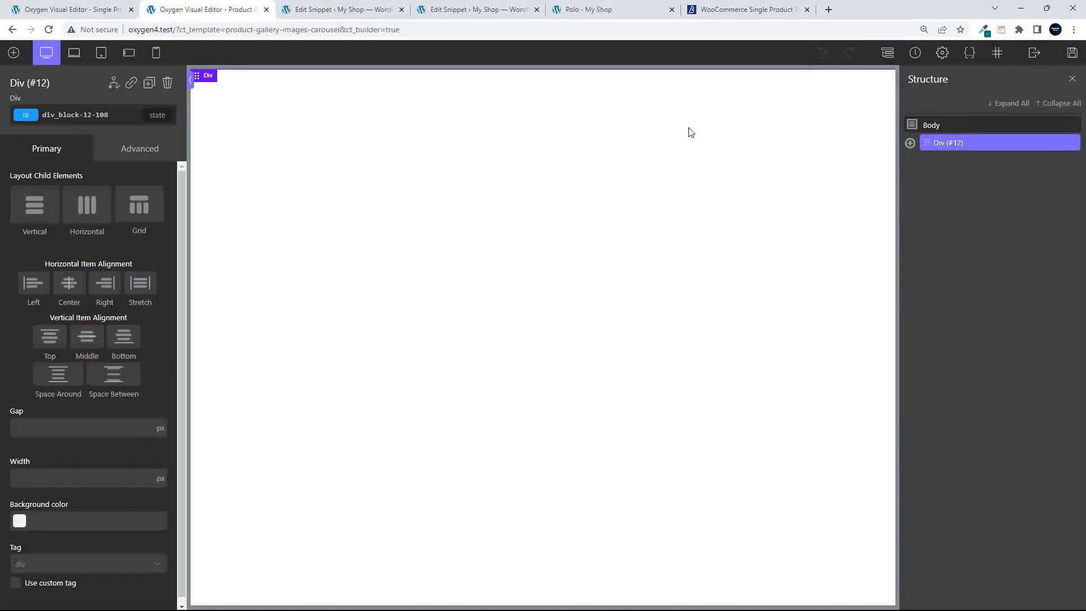
{"action": "left_click", "coordinate": [909, 144]}
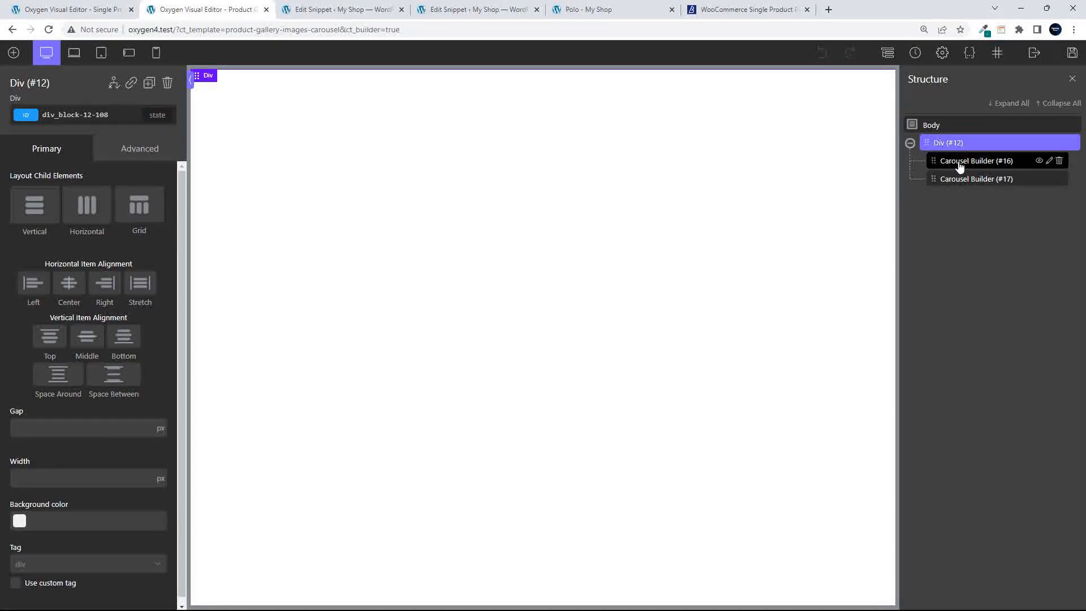
{"action": "left_click", "coordinate": [452, 10]}
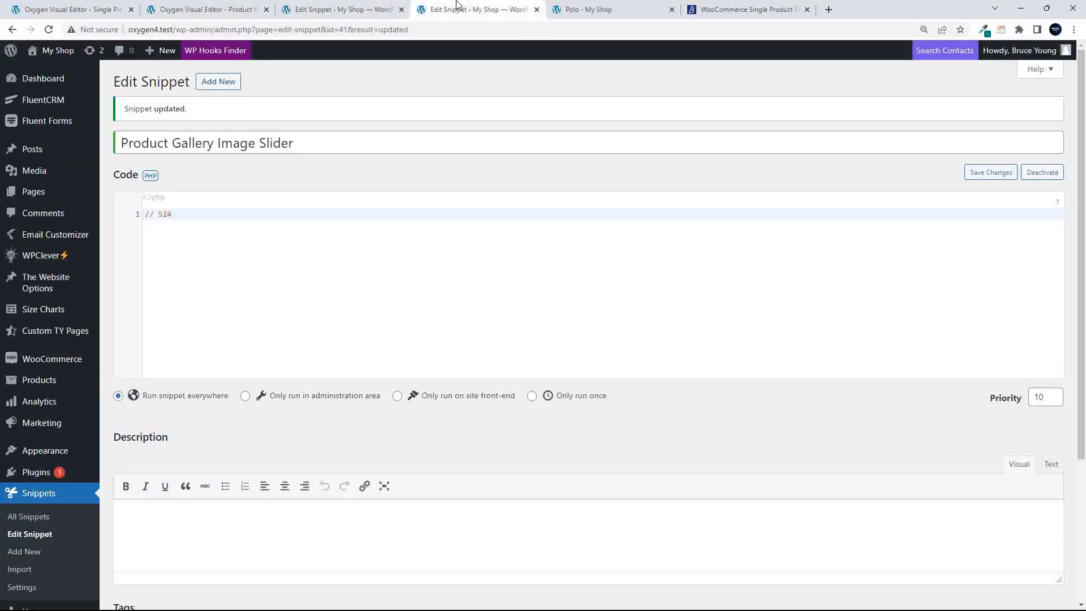
Save the snippet, then paste the sample oxygen-template shortcode from Oxygen Elements Shortcodes onto line 1
{"action": "scroll", "coordinate": [206, 503], "scroll_direction": "down", "scroll_amount": 3}
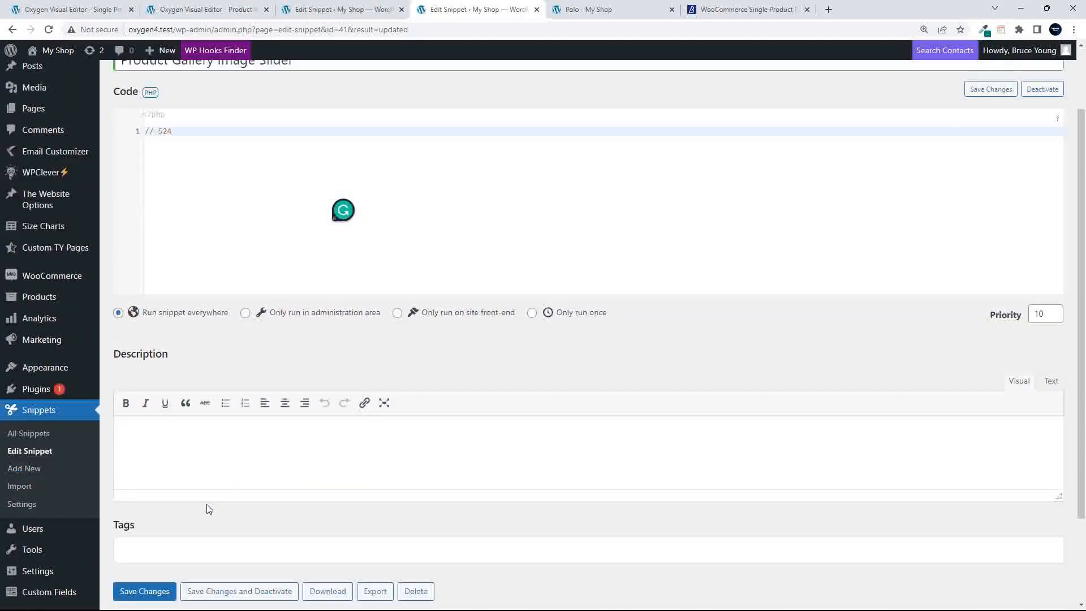
{"action": "left_click", "coordinate": [146, 545]}
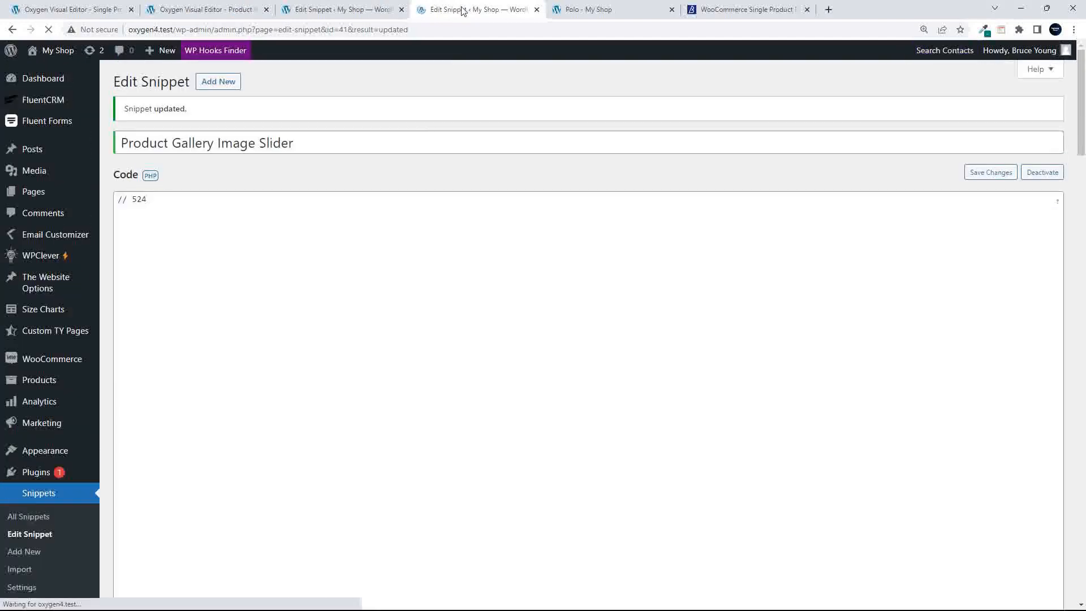
{"action": "left_click", "coordinate": [334, 9]}
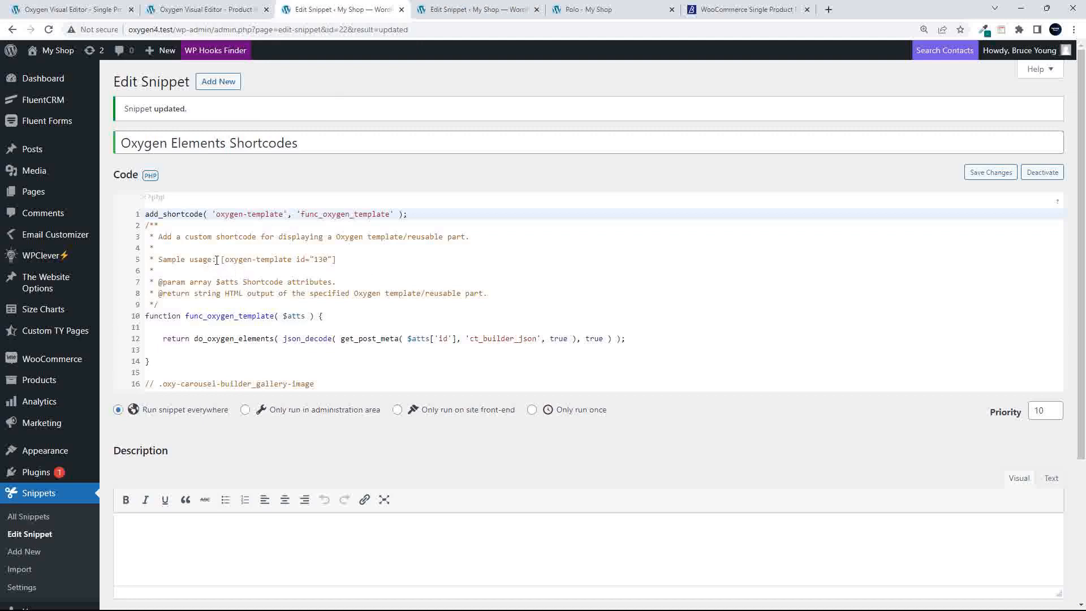
{"action": "left_click_drag", "start_coordinate": [220, 259], "coordinate": [340, 259]}
{"action": "key", "text": "ctrl+c"}
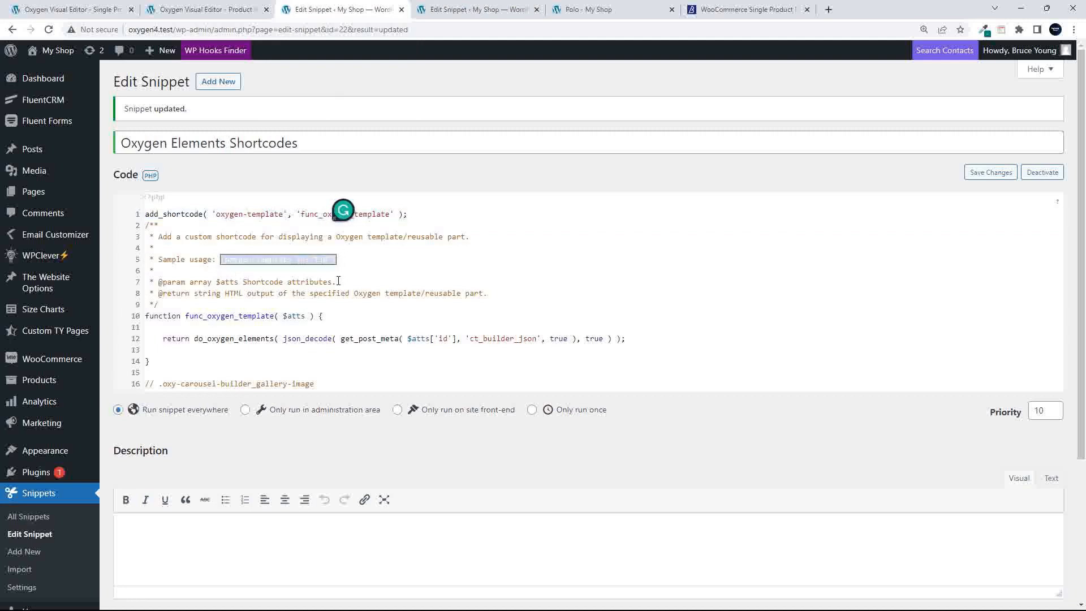
{"action": "left_click", "coordinate": [464, 11]}
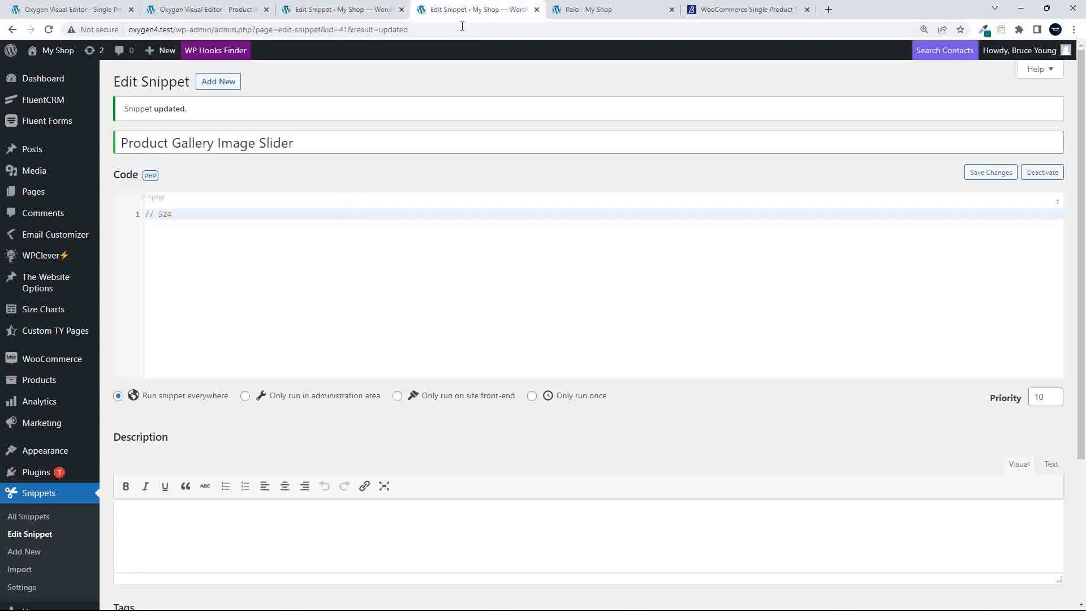
{"action": "left_click", "coordinate": [201, 219]}
{"action": "key", "text": "ctrl+v"}
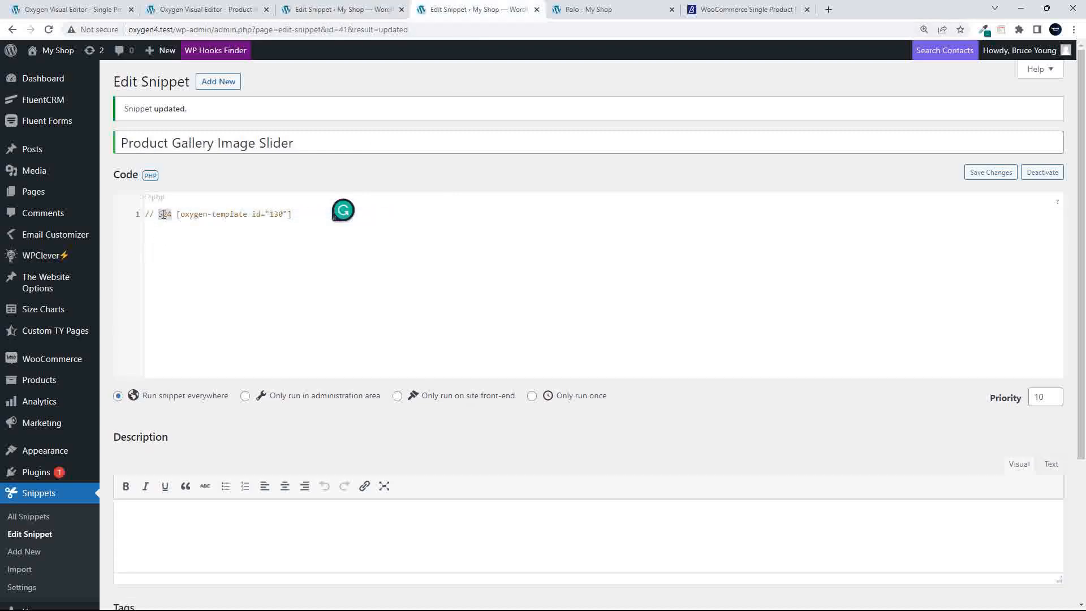
Change the pasted shortcode's id from 130 to 524 on line 1
{"action": "double_click", "coordinate": [163, 215]}
{"action": "key", "text": "ctrl+c"}
{"action": "key", "text": "BackSpace"}
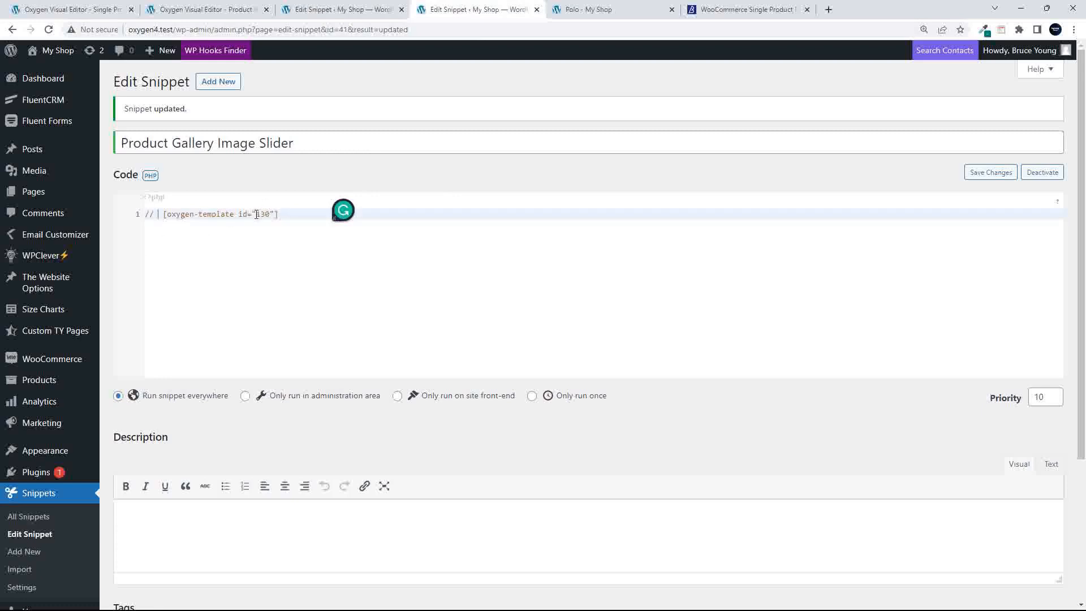
{"action": "left_click_drag", "start_coordinate": [257, 214], "coordinate": [271, 214]}
{"action": "key", "text": "ctrl+v"}
{"action": "triple_click", "coordinate": [305, 217]}
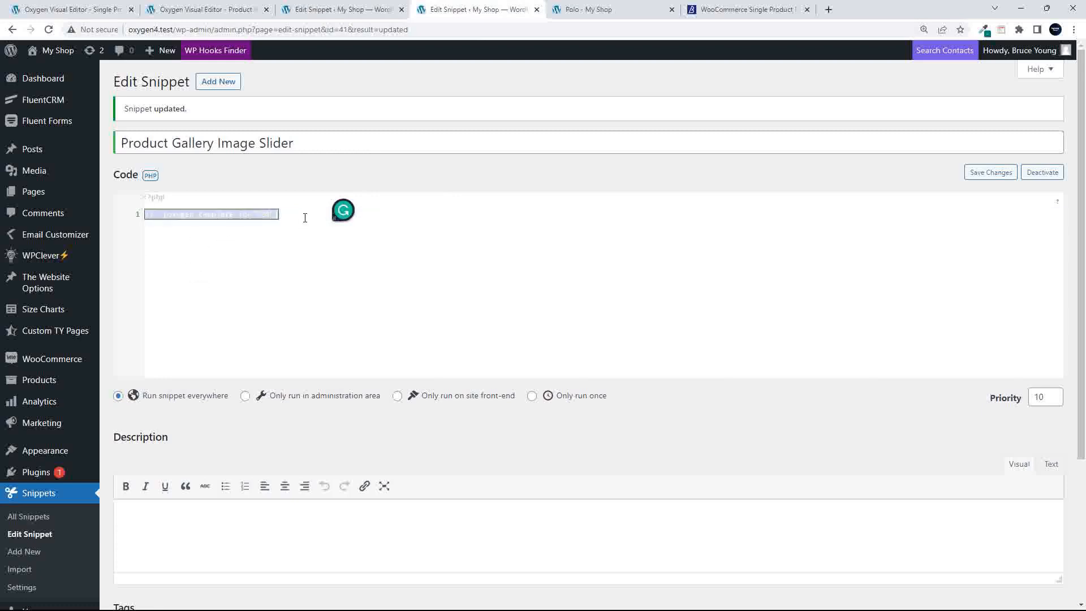
{"action": "left_click", "coordinate": [304, 218]}
Start a by_product_carousel() function whose body echoes do_shortcode('')
{"action": "key", "text": "Return"}
{"action": "key", "text": "Return"}
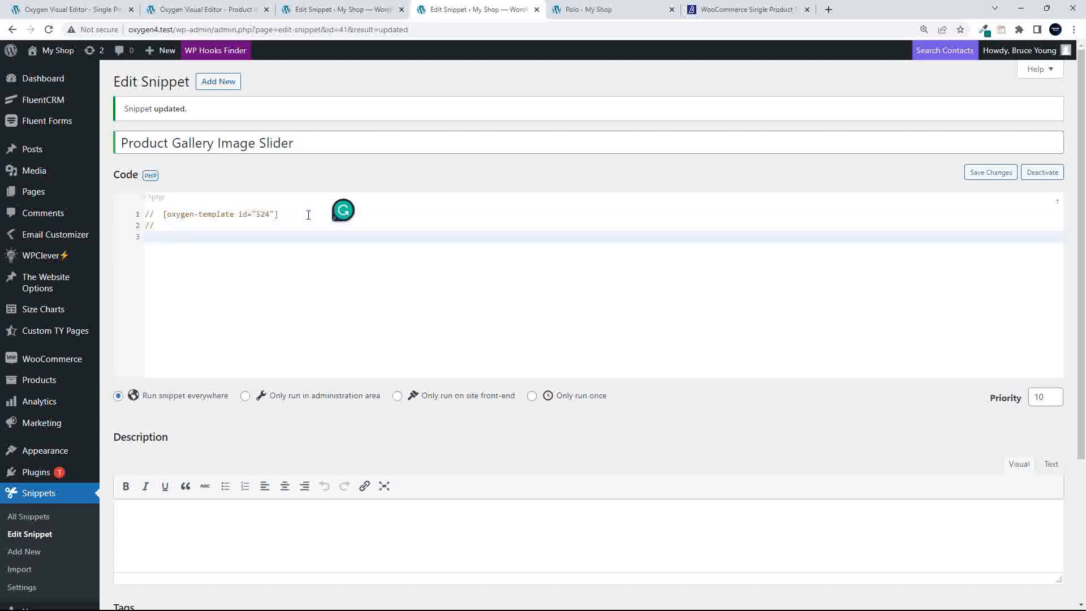
{"action": "key", "text": "Return"}
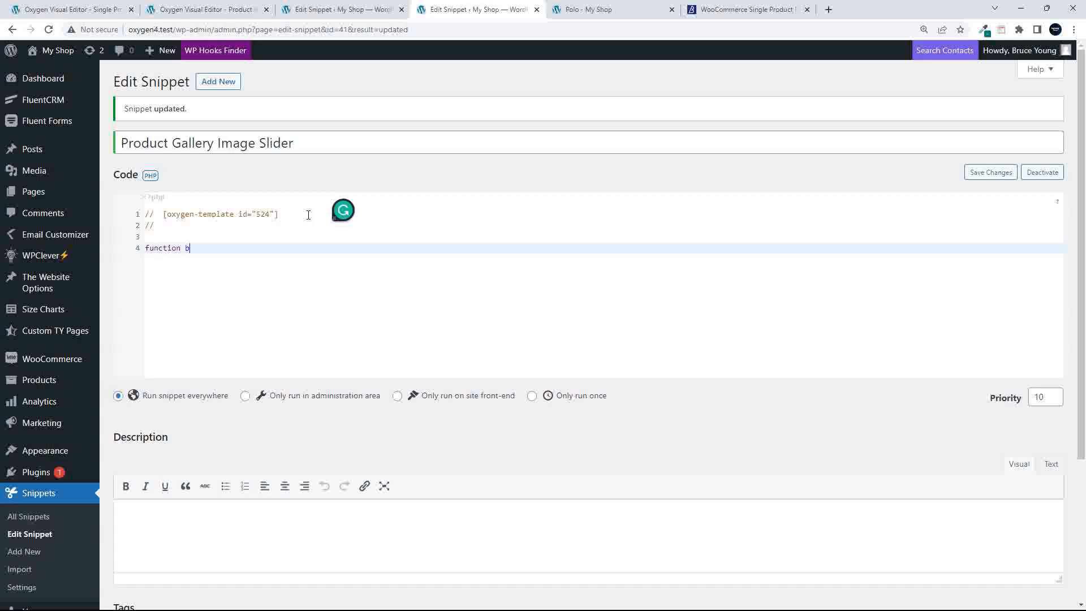
{"action": "type", "text": "function by_product_carousel() {"}
{"action": "key", "text": "Return"}
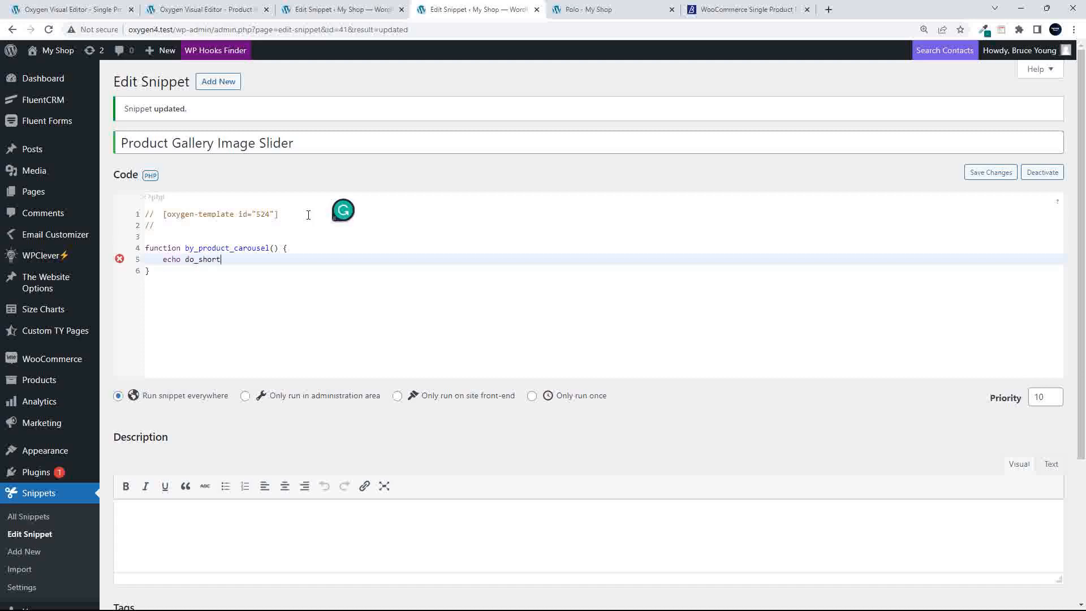
{"action": "type", "text": "ode('"}
Put [oxygen-template id="524"] inside do_shortcode(''), end line 5 with a semicolon, and save
{"action": "left_click_drag", "start_coordinate": [164, 215], "coordinate": [287, 213]}
{"action": "key", "text": "ctrl+c"}
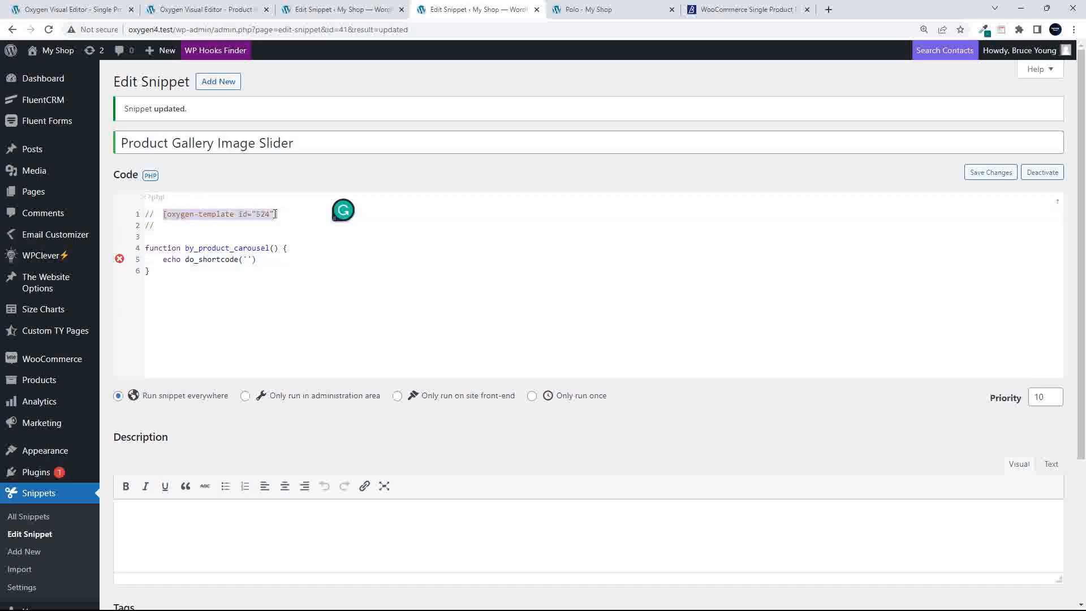
{"action": "left_click", "coordinate": [252, 259]}
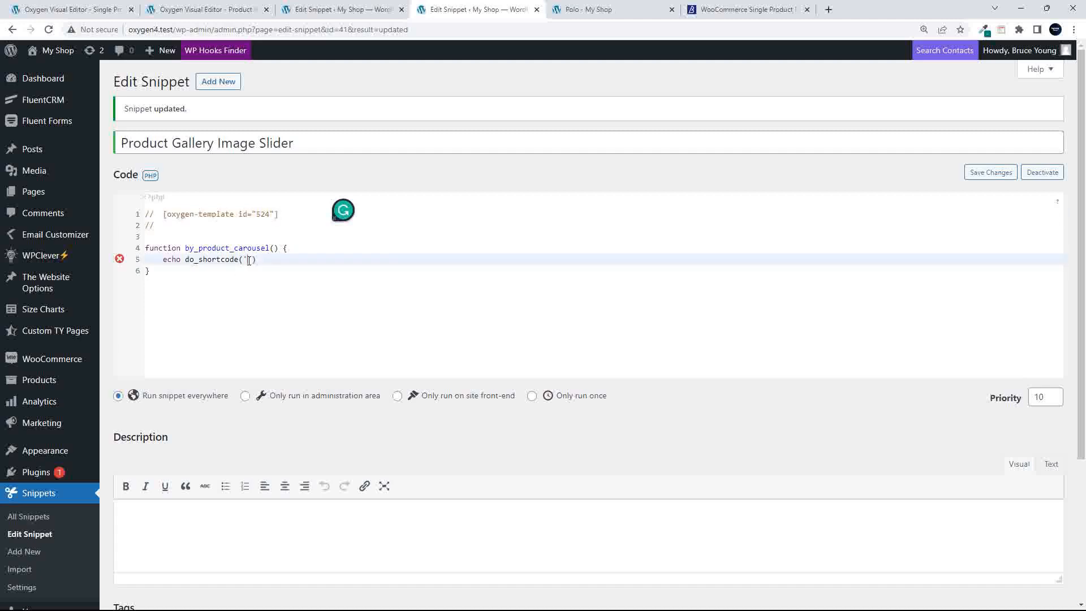
{"action": "key", "text": "ctrl+v"}
{"action": "left_click", "coordinate": [409, 260]}
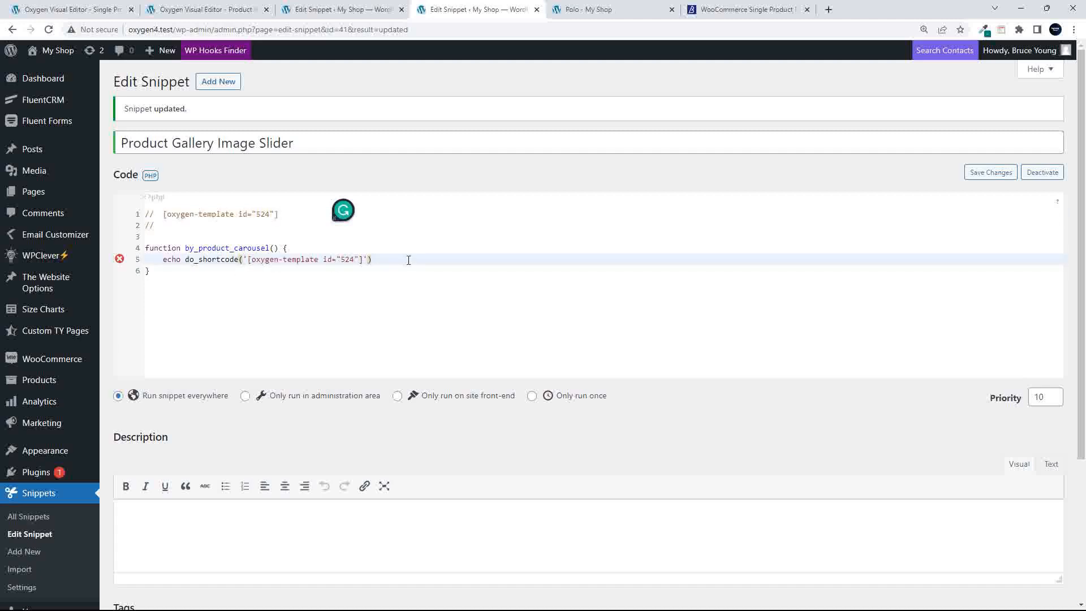
{"action": "type", "text": ";"}
{"action": "scroll", "coordinate": [266, 380], "scroll_direction": "down", "scroll_amount": 3}
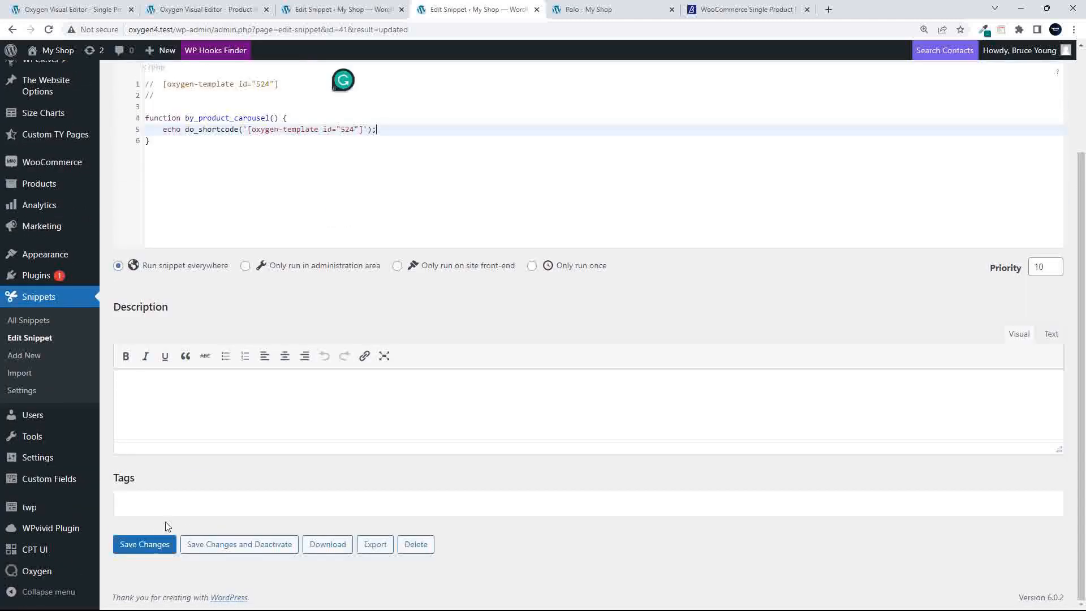
{"action": "left_click", "coordinate": [157, 546]}
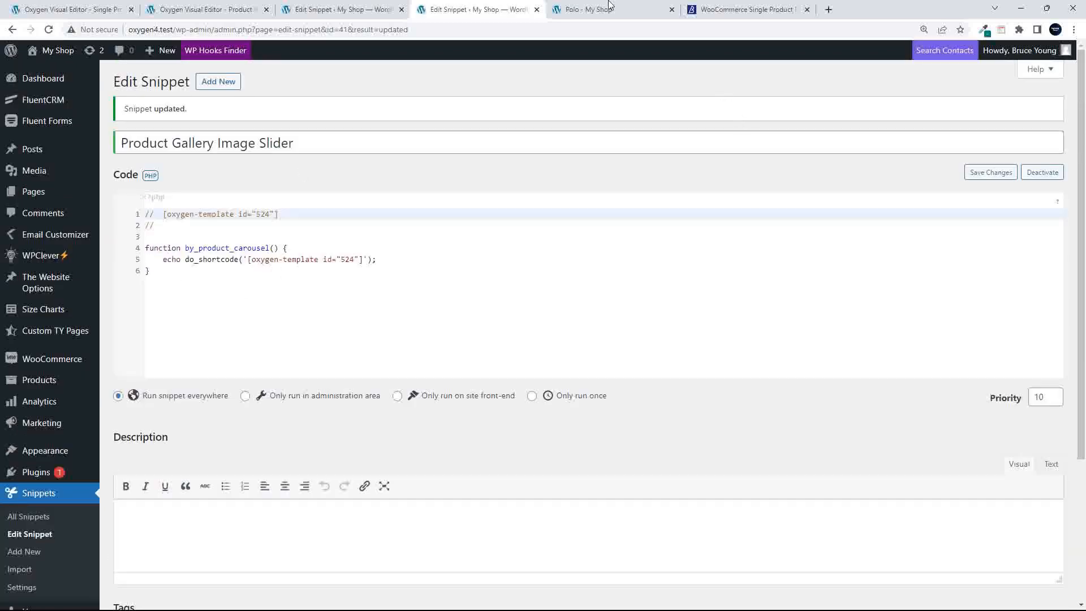
{"action": "left_click", "coordinate": [741, 9]}
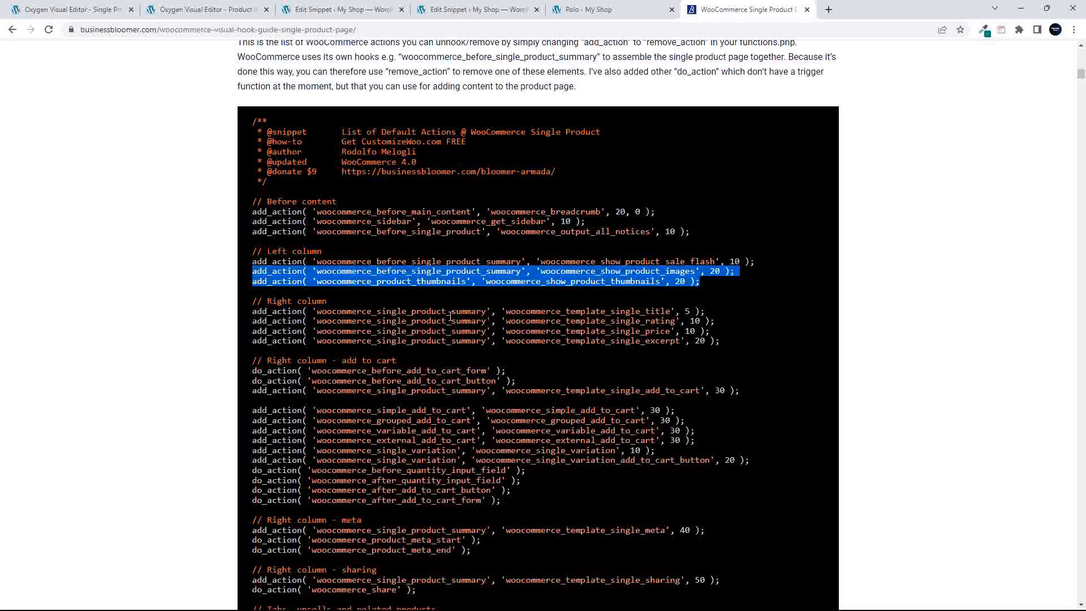
{"action": "scroll", "coordinate": [451, 315], "scroll_direction": "up", "scroll_amount": 20}
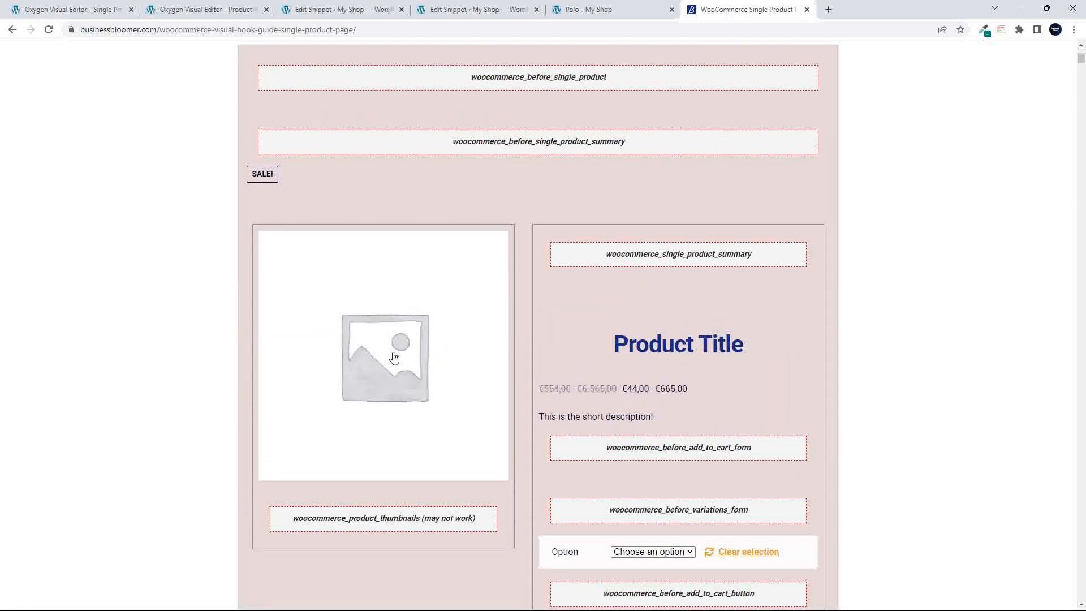
{"action": "scroll", "coordinate": [393, 359], "scroll_direction": "down", "scroll_amount": 9}
{"action": "scroll", "coordinate": [394, 358], "scroll_direction": "down", "scroll_amount": 20}
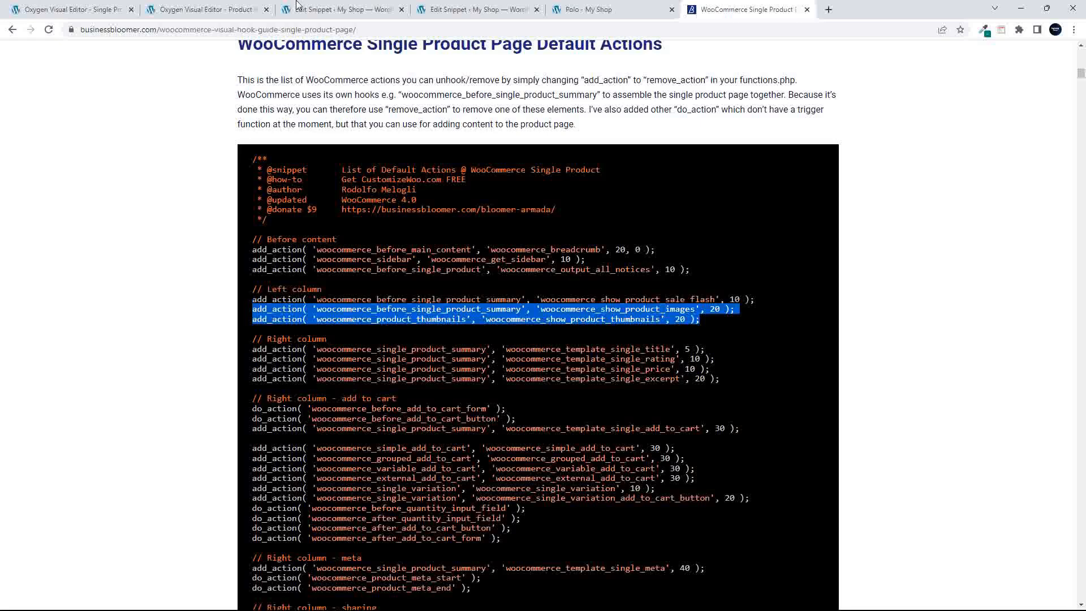
{"action": "left_click", "coordinate": [455, 13]}
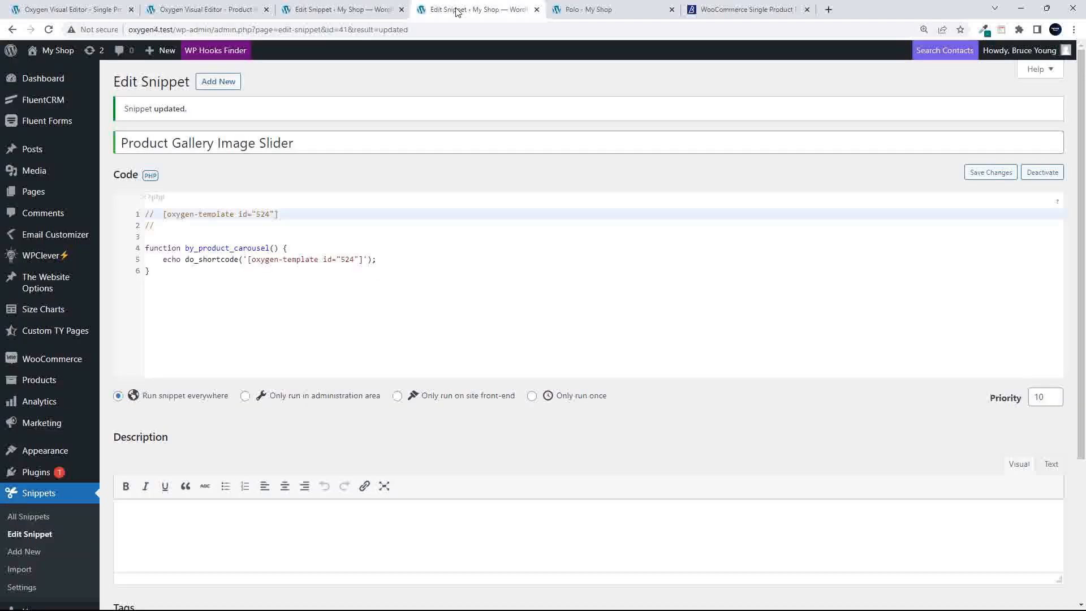
Paste the two WooCommerce product image hook lines below the function, change both to remove_action, and save
{"action": "left_click", "coordinate": [162, 296]}
{"action": "key", "text": "Return"}
{"action": "key", "text": "Return"}
{"action": "key", "text": "Return"}
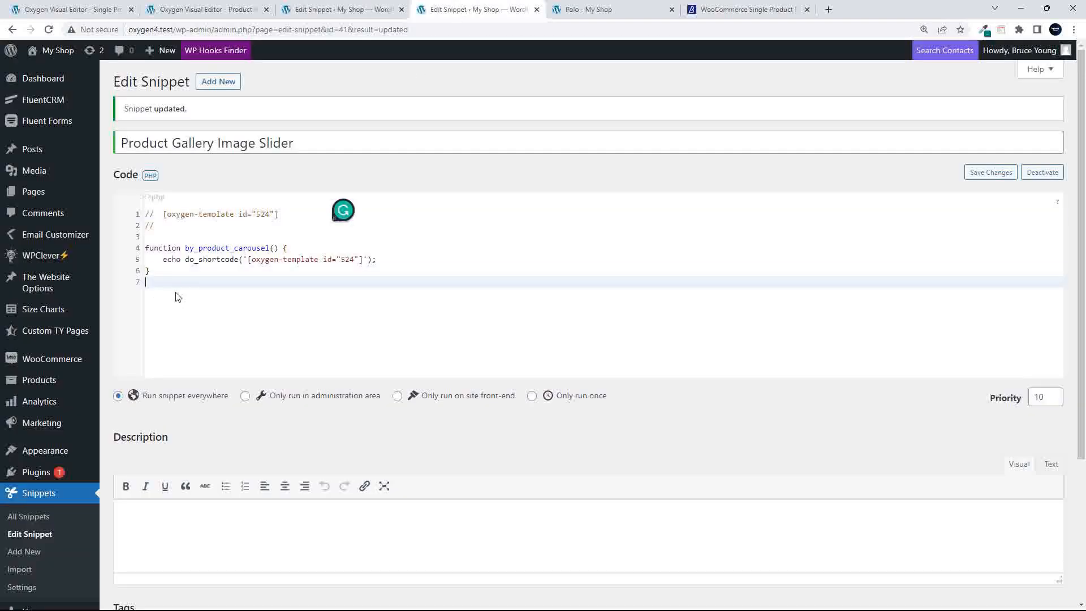
{"action": "type", "text": "add_action( 'woocommerce_before_single_product_summary', 'woocommerce_show_product_images', 20 ); add_action( 'woocommerce_product_thumbnails', 'woocommerce_show_product_thumbnails', 20 );"}
{"action": "left_click_drag", "start_coordinate": [161, 303], "coordinate": [145, 314]}
{"action": "type", "text": "remove"}
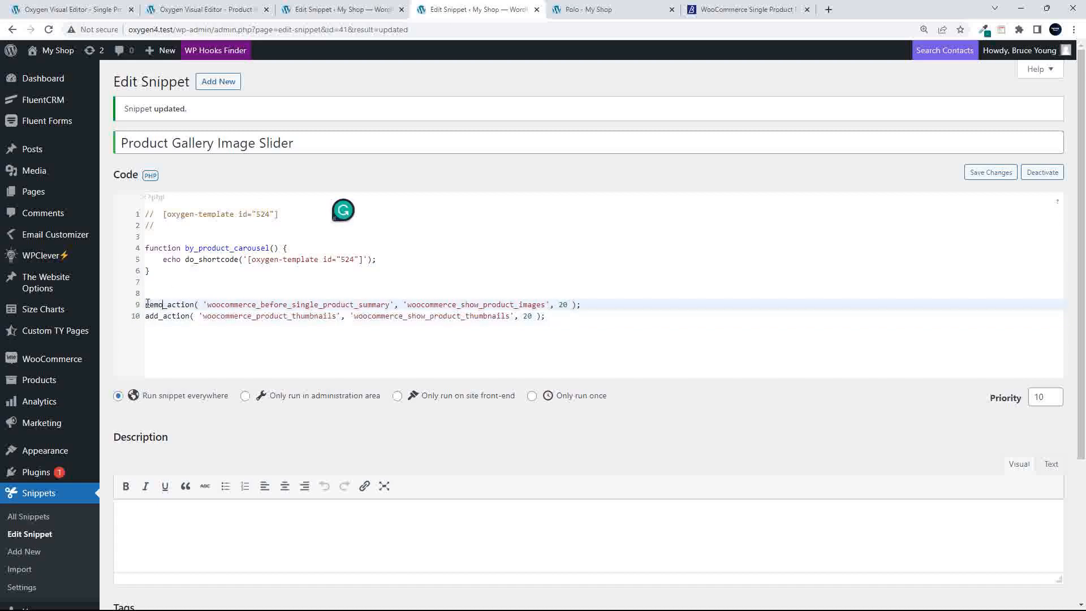
{"action": "left_click", "coordinate": [157, 318]}
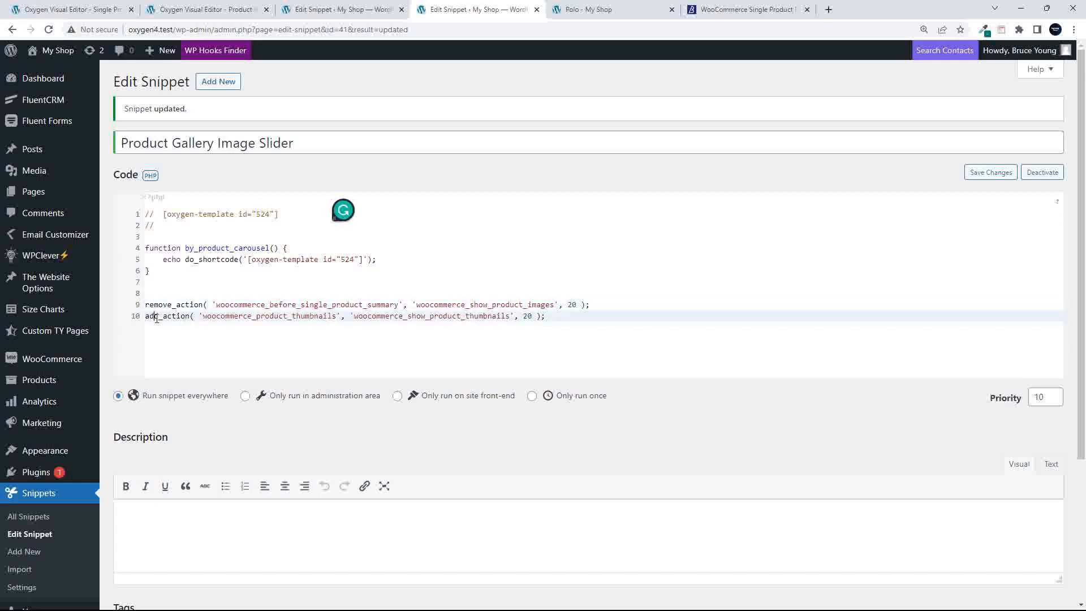
{"action": "left_click_drag", "start_coordinate": [159, 317], "coordinate": [146, 318]}
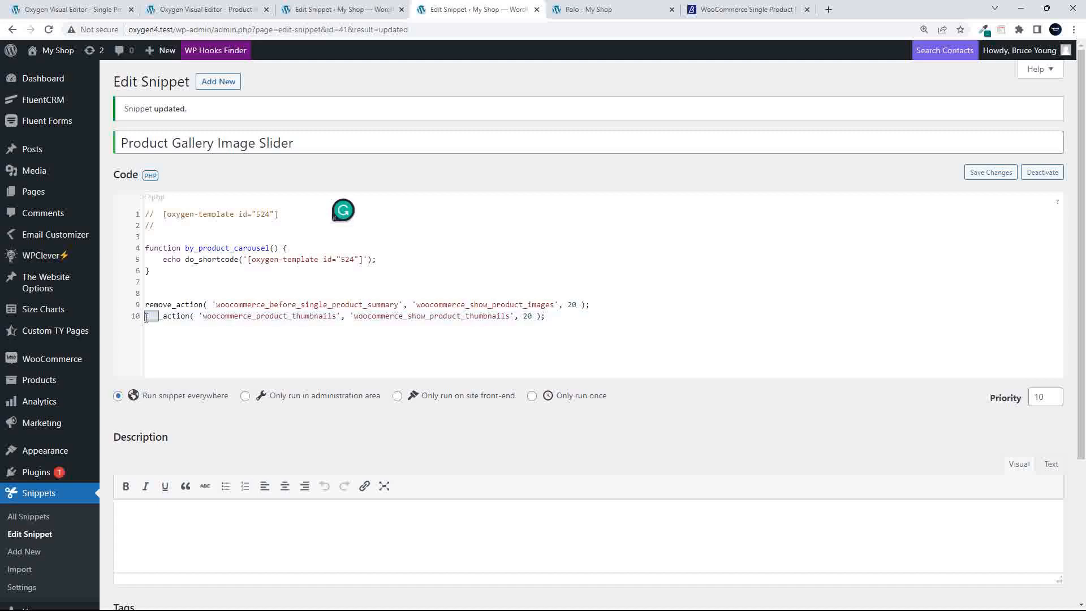
{"action": "type", "text": "remove"}
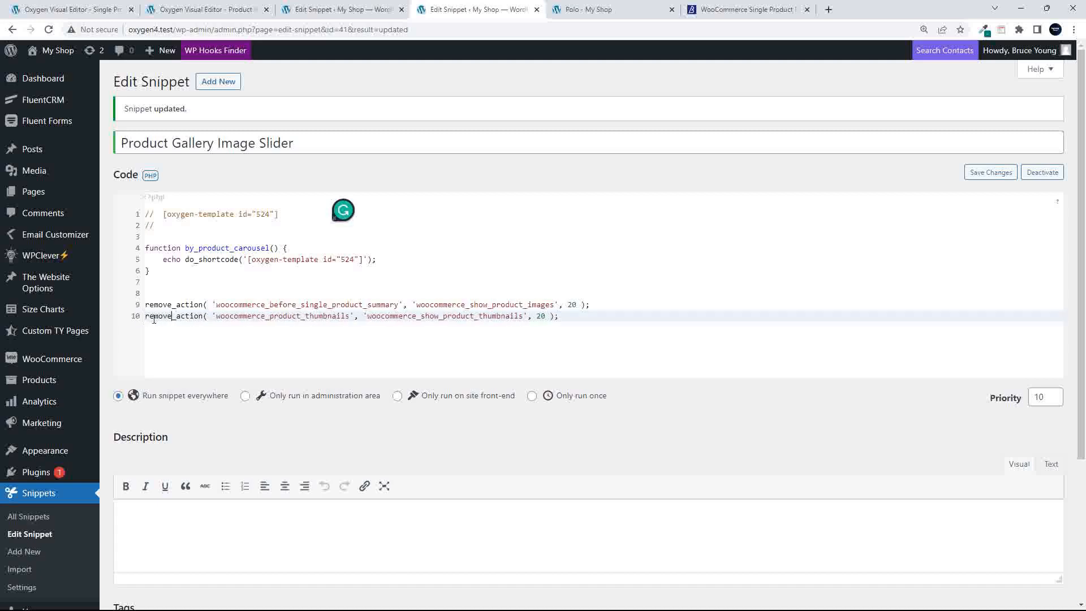
{"action": "key", "text": "ctrl+s"}
Reload the Polo product page to check the result, then return to the slider snippet
{"action": "left_click", "coordinate": [594, 10]}
{"action": "left_click", "coordinate": [50, 31]}
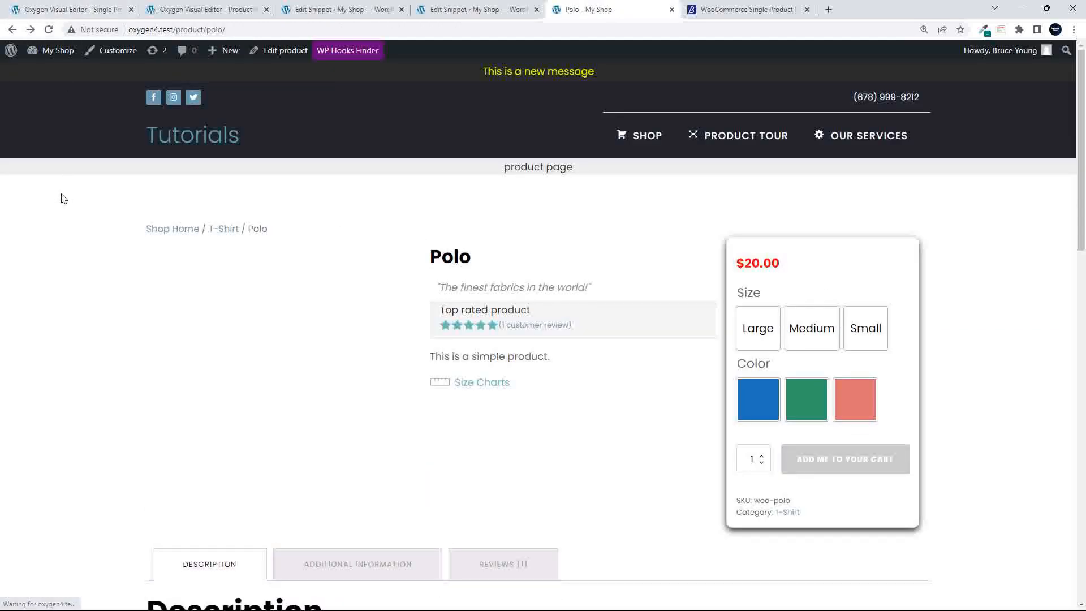
{"action": "left_click", "coordinate": [341, 11]}
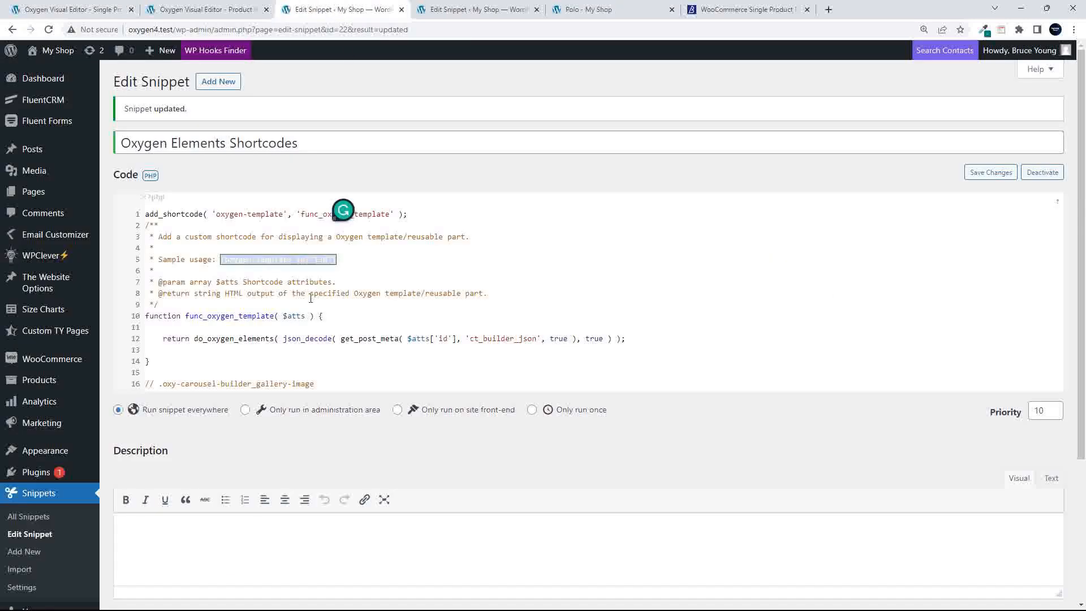
{"action": "left_click", "coordinate": [444, 11]}
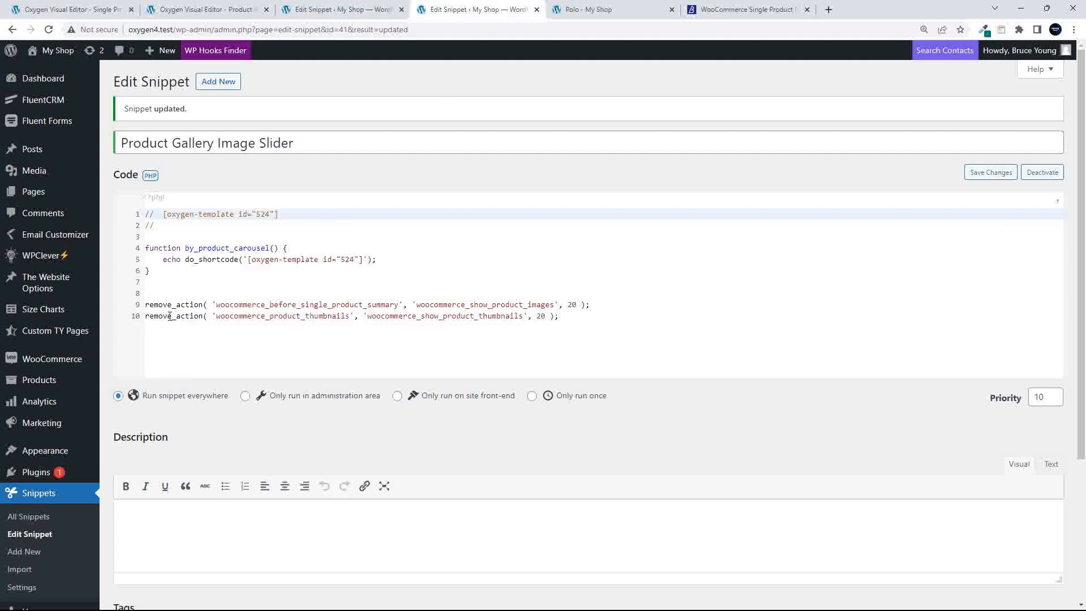
Copy a remove_action line onto line 7 and turn it into add_action
{"action": "left_click_drag", "start_coordinate": [597, 305], "coordinate": [144, 305]}
{"action": "key", "text": "ctrl+c"}
{"action": "left_click", "coordinate": [169, 290]}
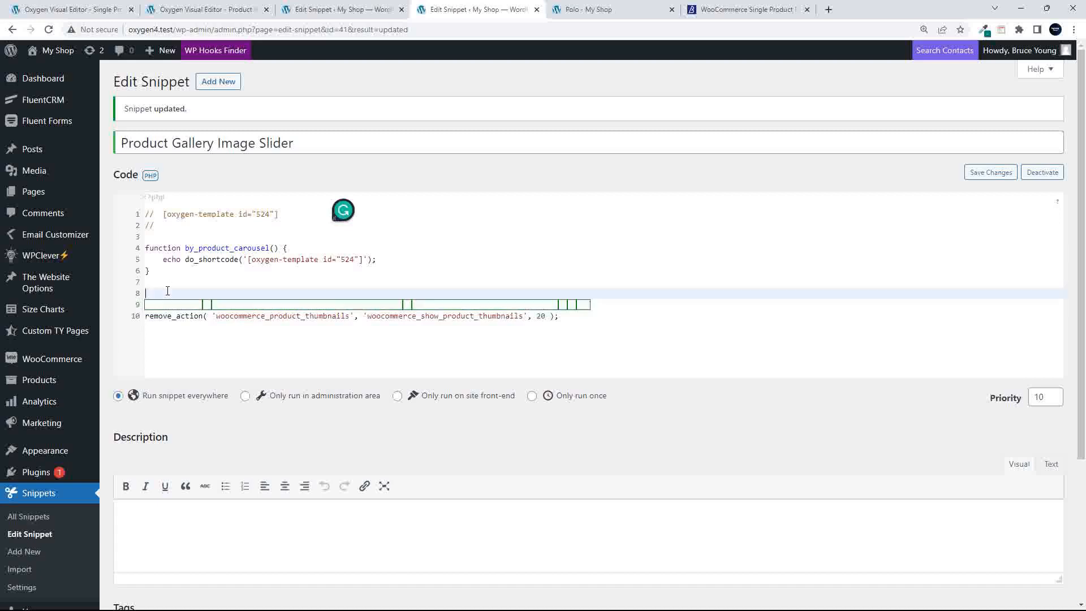
{"action": "left_click", "coordinate": [171, 283]}
{"action": "key", "text": "ctrl+v"}
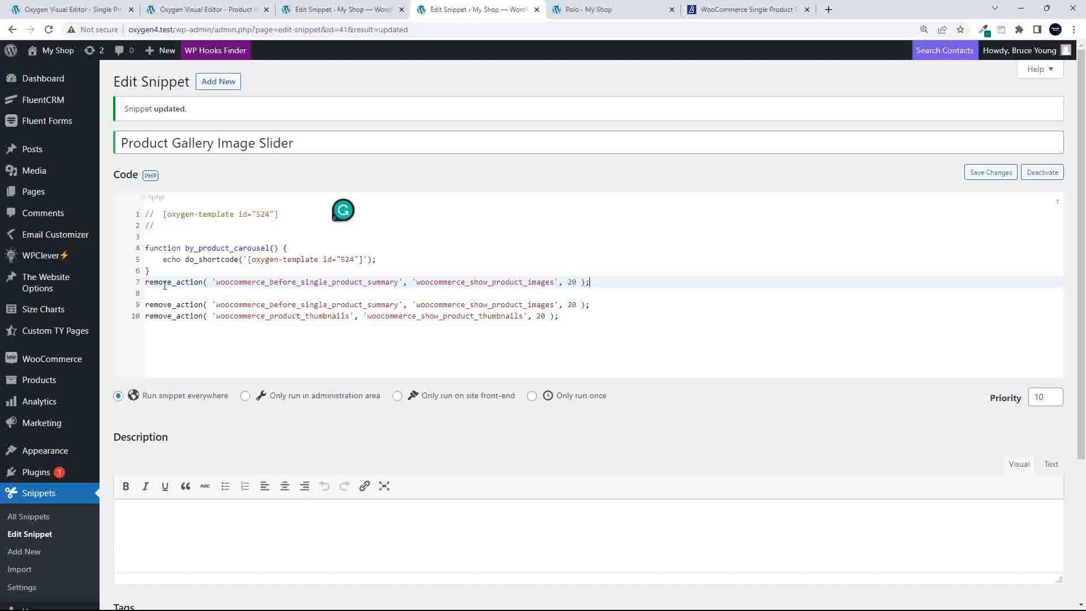
{"action": "left_click_drag", "start_coordinate": [176, 281], "coordinate": [146, 281]}
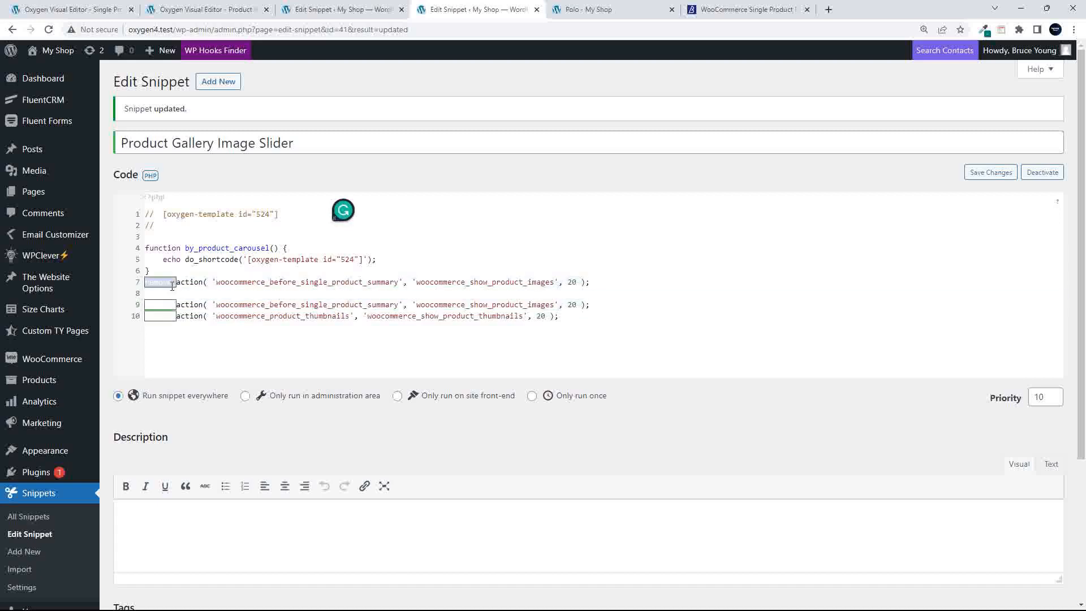
{"action": "key", "text": "BackSpace"}
{"action": "type", "text": "add_"}
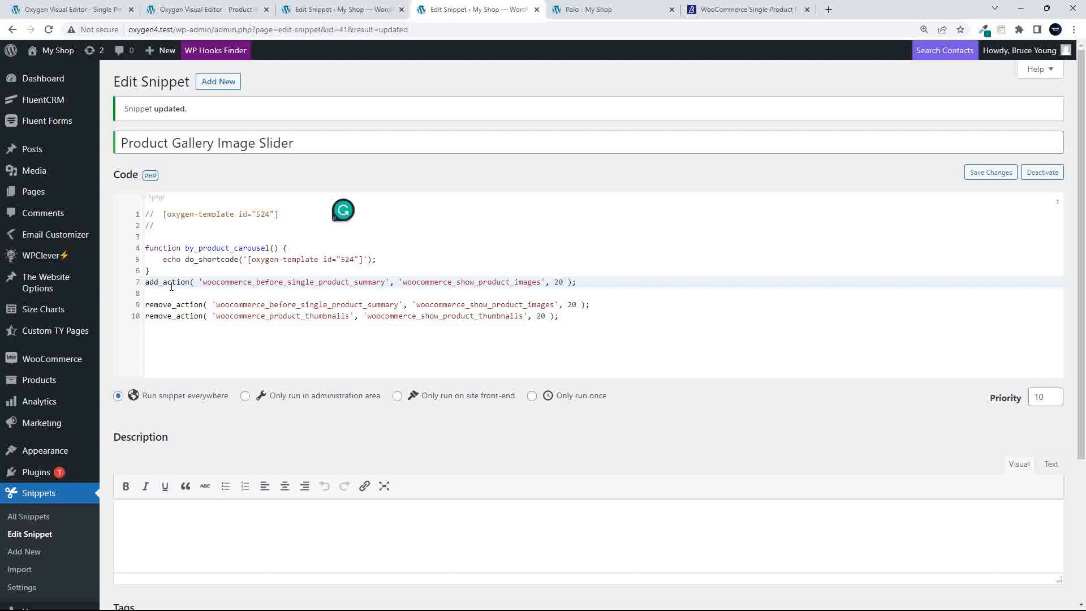
Replace woocommerce_show_product_images with by_product_carousel as line 7's callback, and save the snippet
{"action": "double_click", "coordinate": [223, 247]}
{"action": "key", "text": "ctrl+c"}
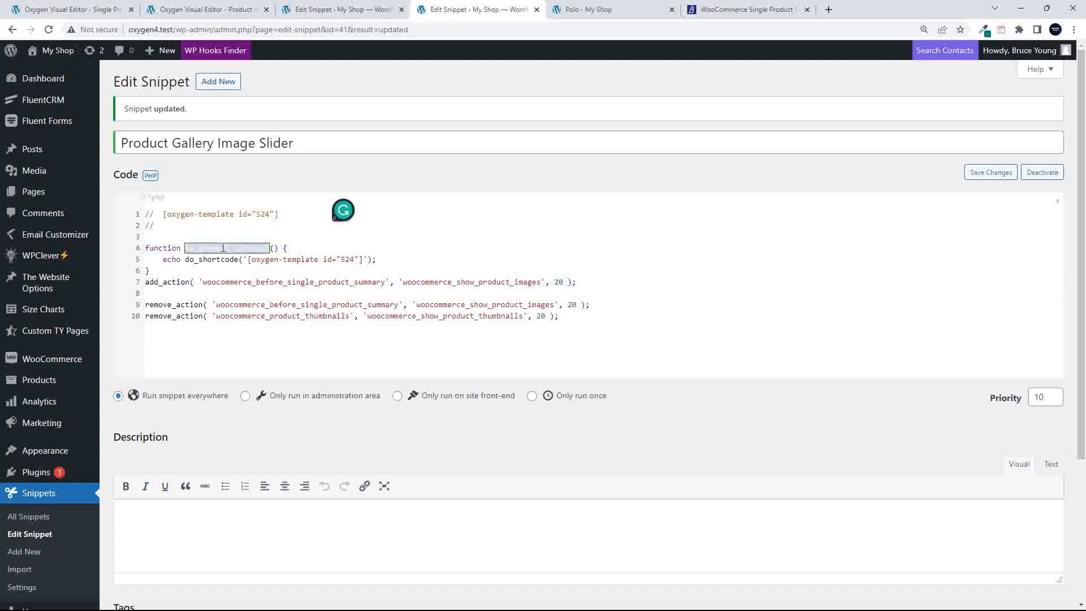
{"action": "left_click", "coordinate": [513, 281]}
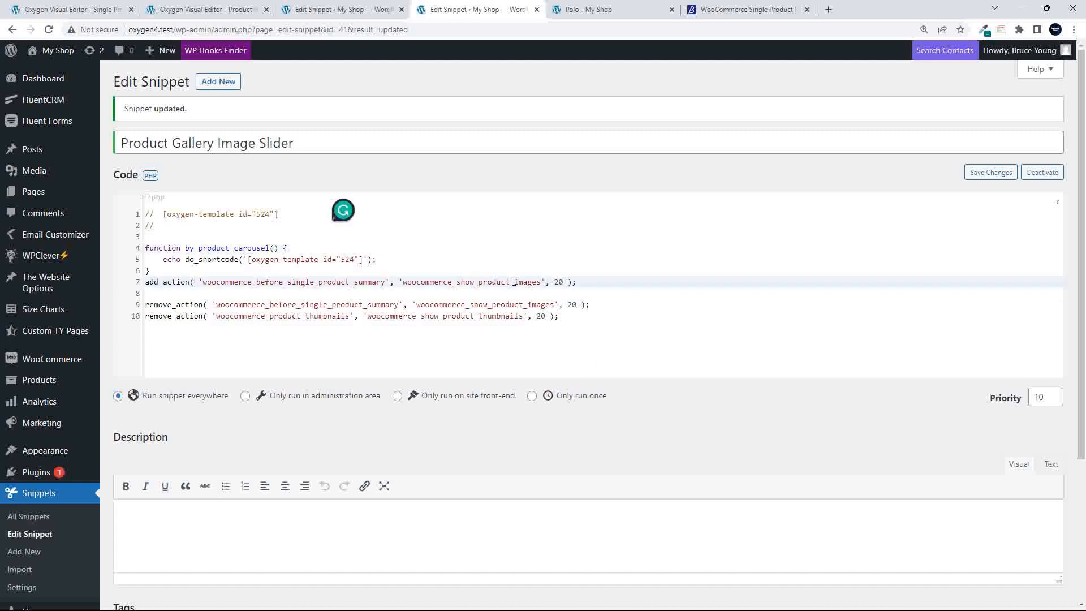
{"action": "double_click", "coordinate": [513, 282]}
{"action": "key", "text": "ctrl+v"}
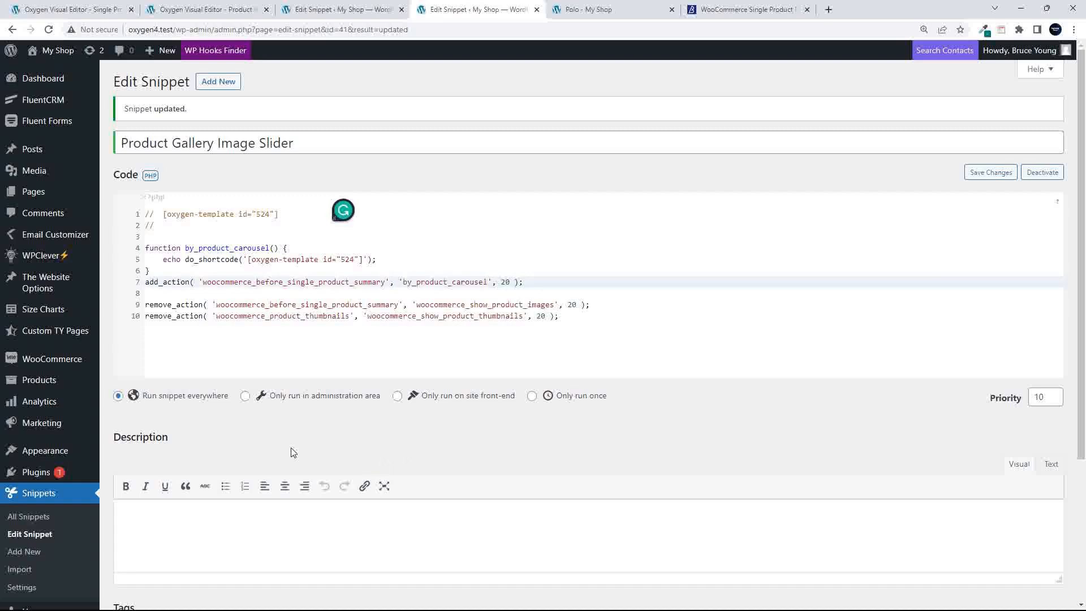
{"action": "scroll", "coordinate": [291, 451], "scroll_direction": "down", "scroll_amount": 3}
{"action": "left_click", "coordinate": [145, 544]}
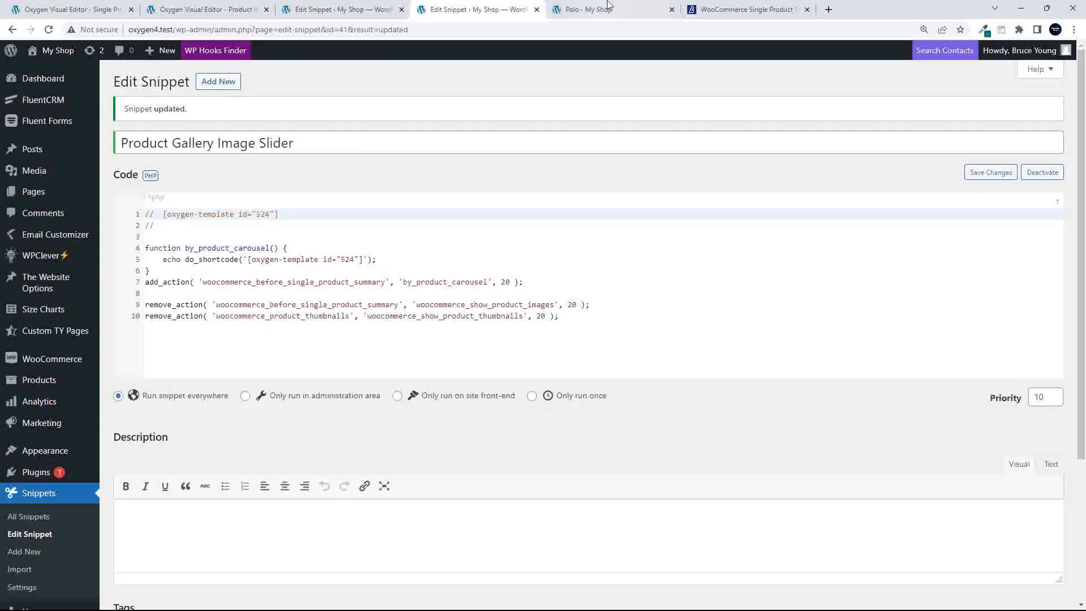
{"action": "left_click", "coordinate": [608, 6]}
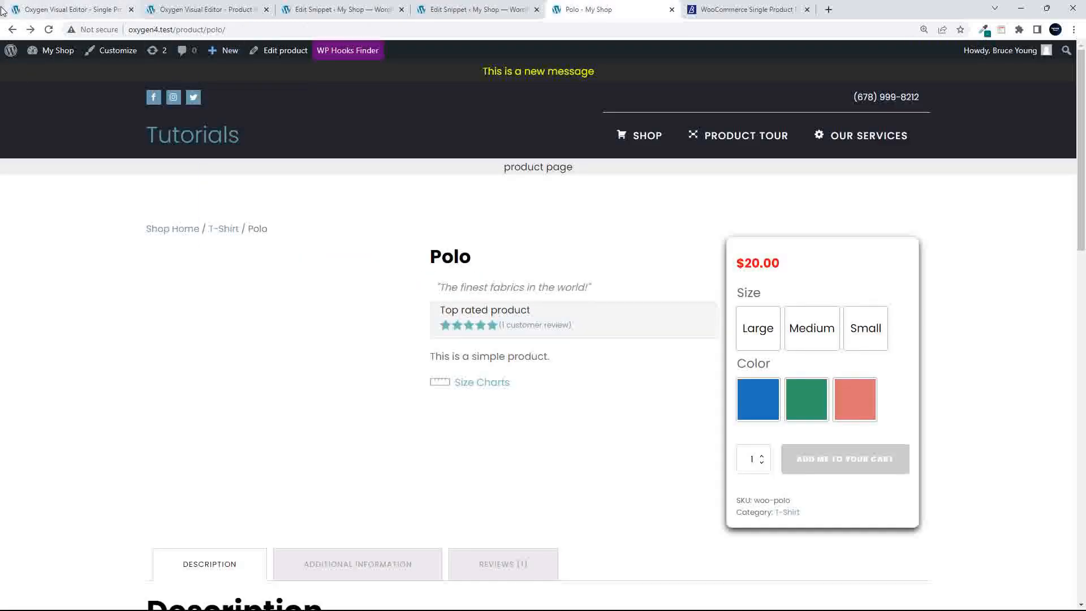
{"action": "left_click", "coordinate": [49, 29]}
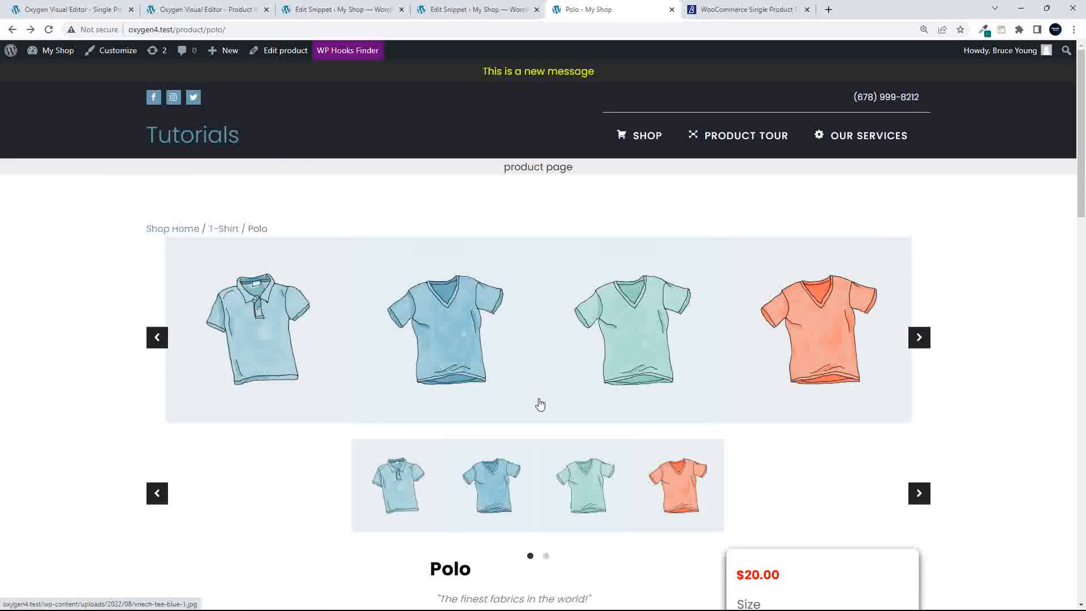
{"action": "scroll", "coordinate": [507, 431], "scroll_direction": "down", "scroll_amount": 3}
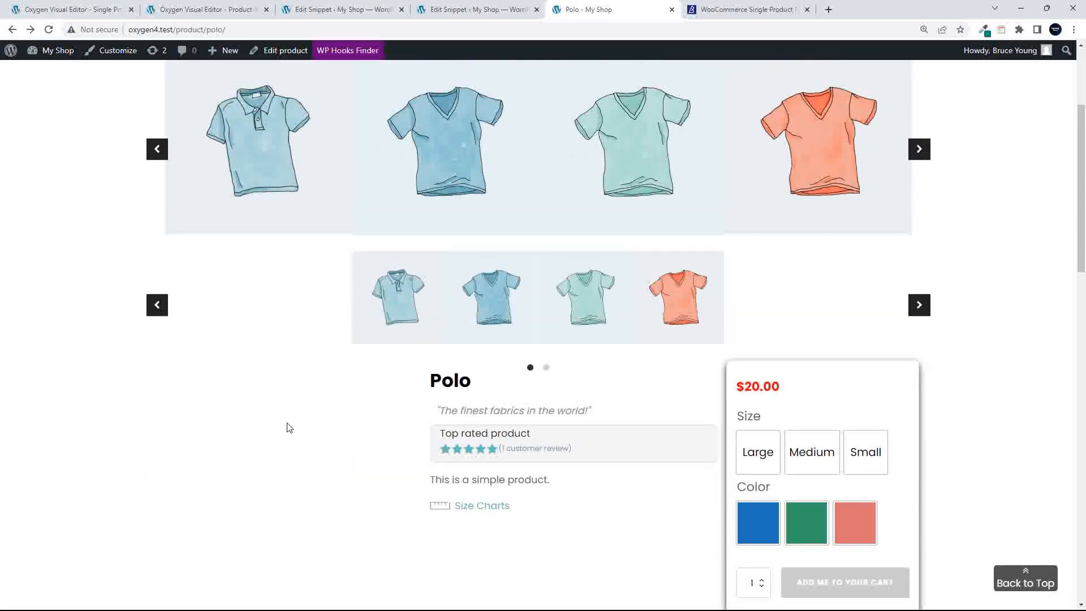
{"action": "scroll", "coordinate": [287, 427], "scroll_direction": "up", "scroll_amount": 3}
{"action": "left_click", "coordinate": [478, 9]}
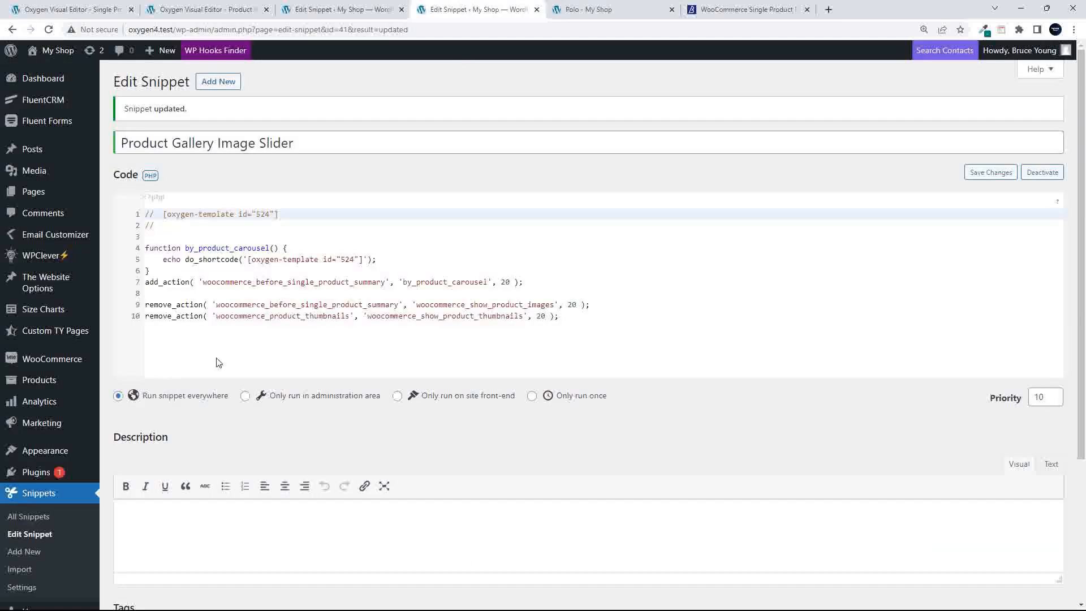
Add echo lines opening a div before the shortcode output and closing </div> after it
{"action": "left_click", "coordinate": [307, 247]}
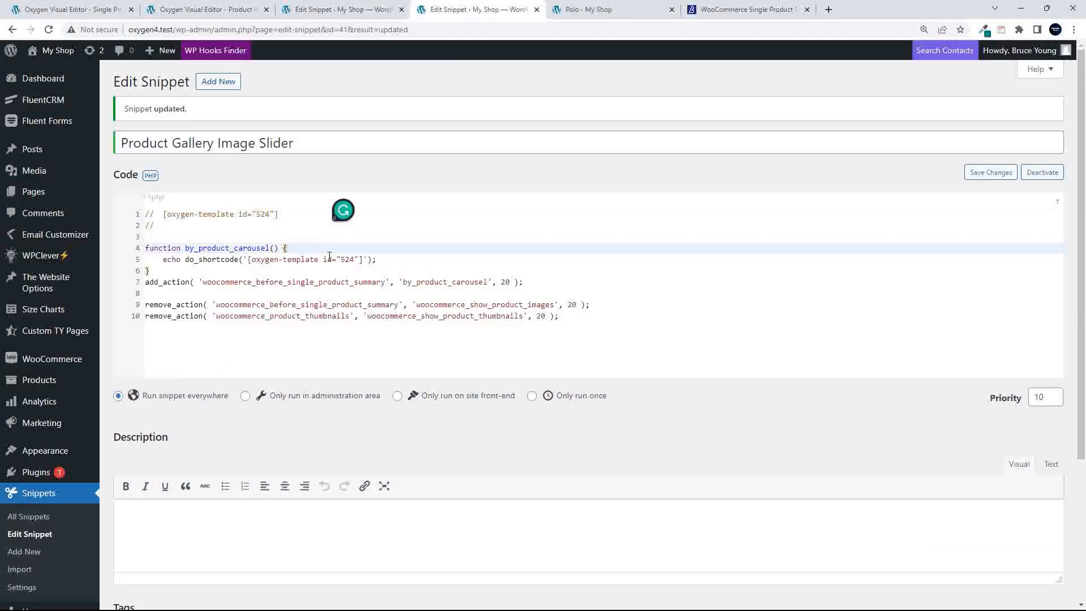
{"action": "key", "text": "Return"}
{"action": "type", "text": "echo '<div class=\"\">';"}
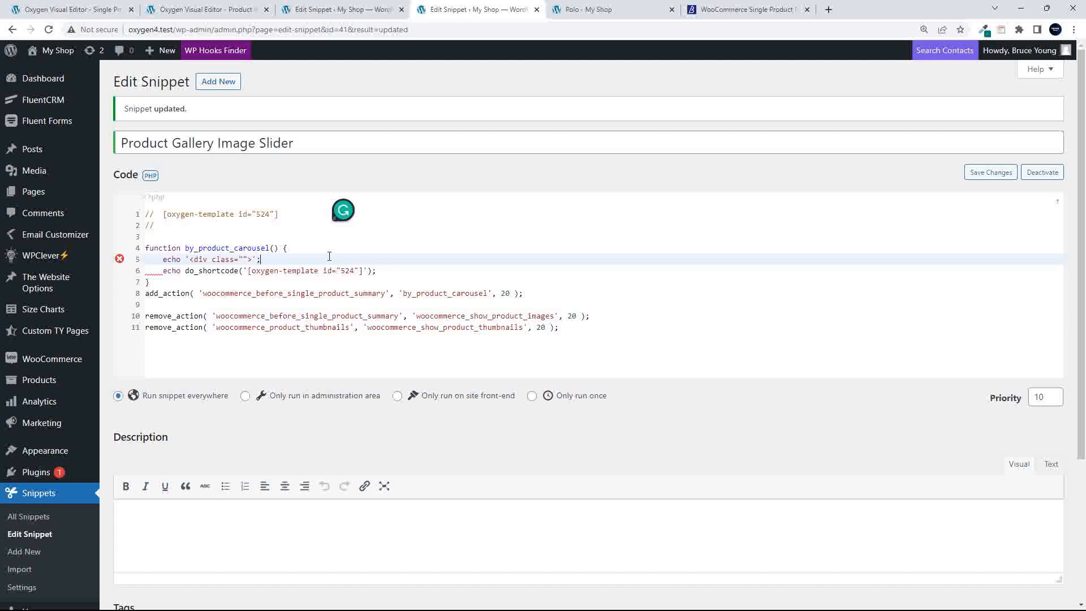
{"action": "left_click", "coordinate": [388, 271]}
{"action": "key", "text": "Return"}
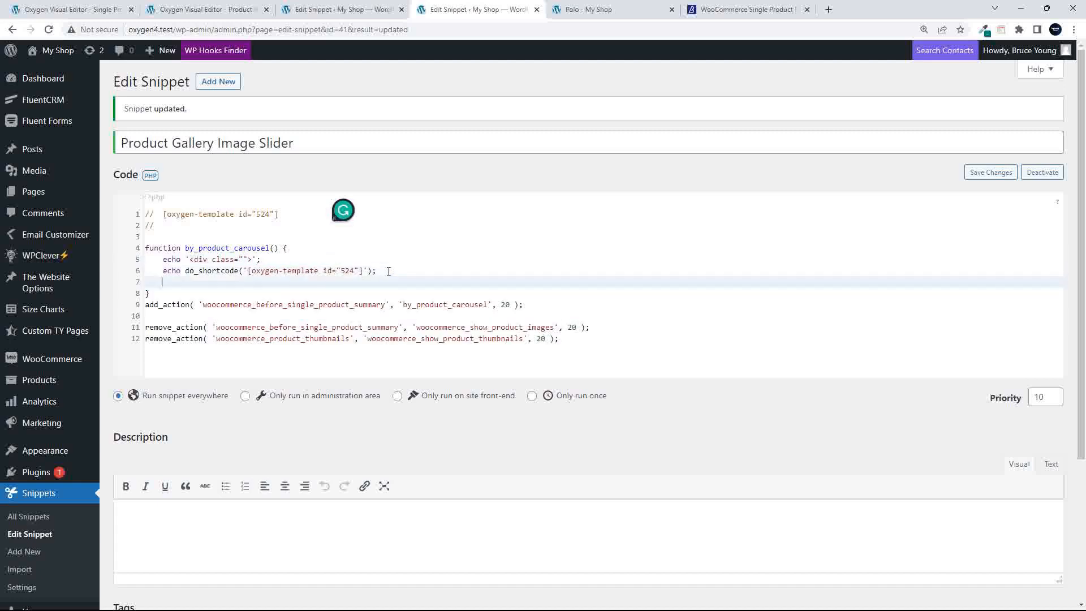
{"action": "type", "text": "echo '</div>';"}
Give the wrapper div the class by-prod-carousel and save the snippet
{"action": "left_click", "coordinate": [246, 259]}
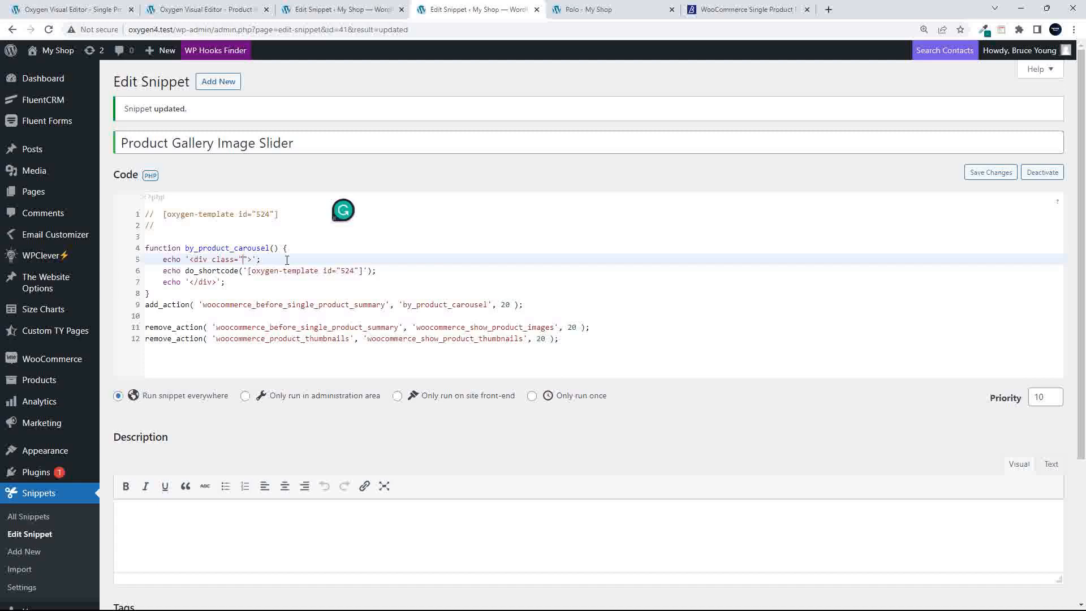
{"action": "type", "text": "by-prod-carousel"}
{"action": "left_click_drag", "start_coordinate": [243, 260], "coordinate": [297, 261]}
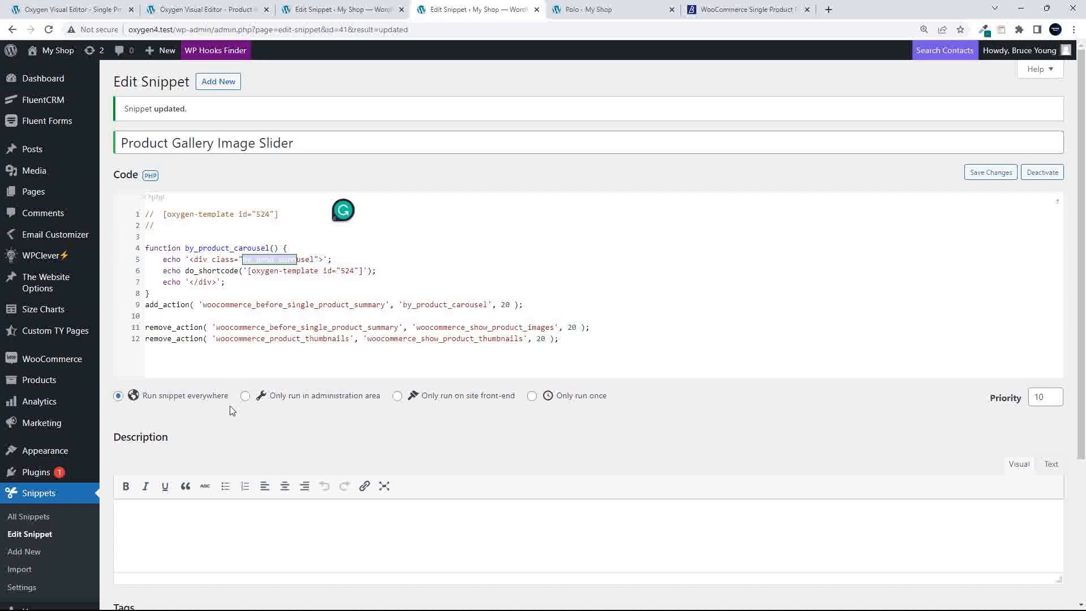
{"action": "scroll", "coordinate": [231, 410], "scroll_direction": "down", "scroll_amount": 2}
{"action": "left_click", "coordinate": [164, 545]}
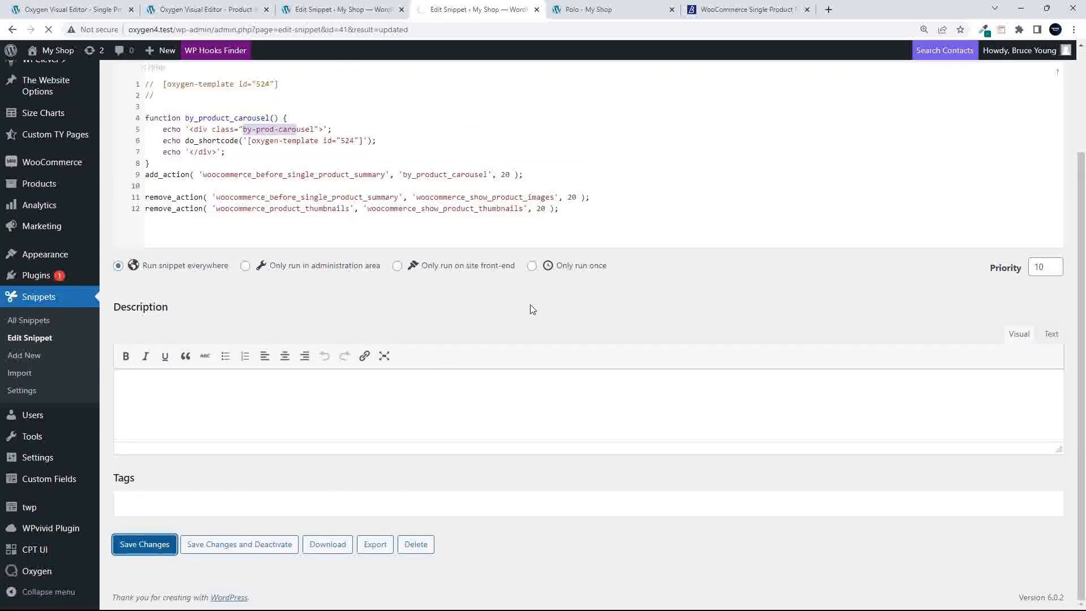
Reload the Polo product page and scroll down to the main and thumbnail carousels
{"action": "left_click", "coordinate": [588, 9]}
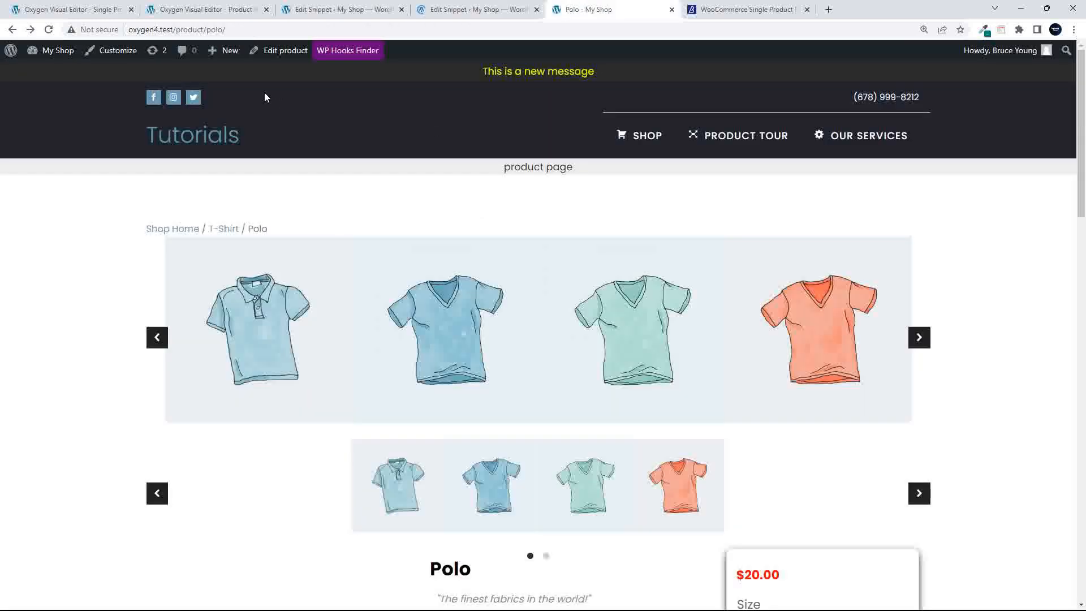
{"action": "left_click", "coordinate": [48, 29]}
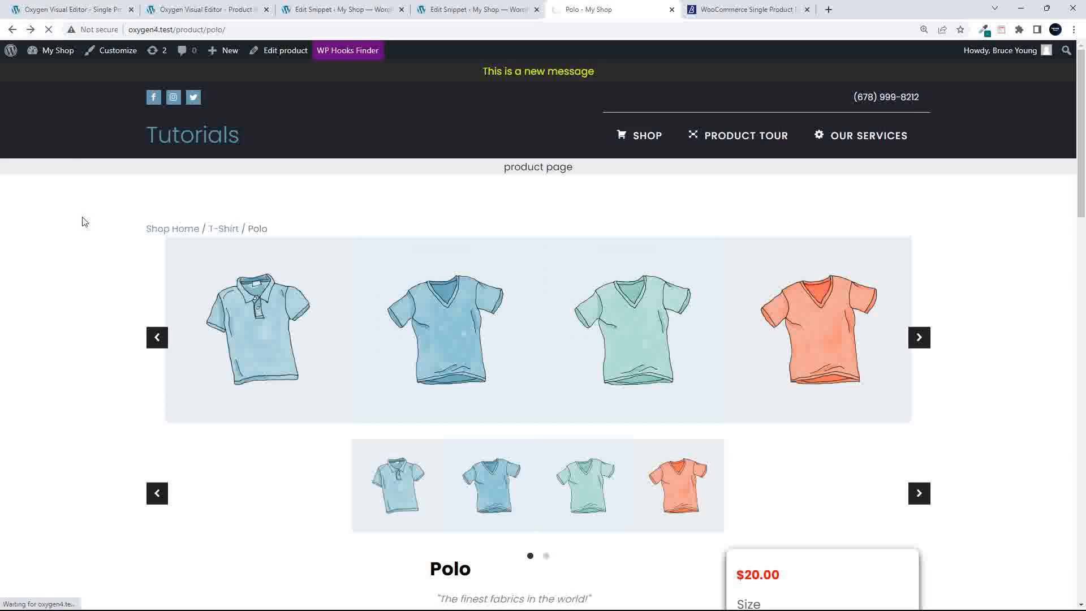
{"action": "scroll", "coordinate": [156, 271], "scroll_direction": "down", "scroll_amount": 2}
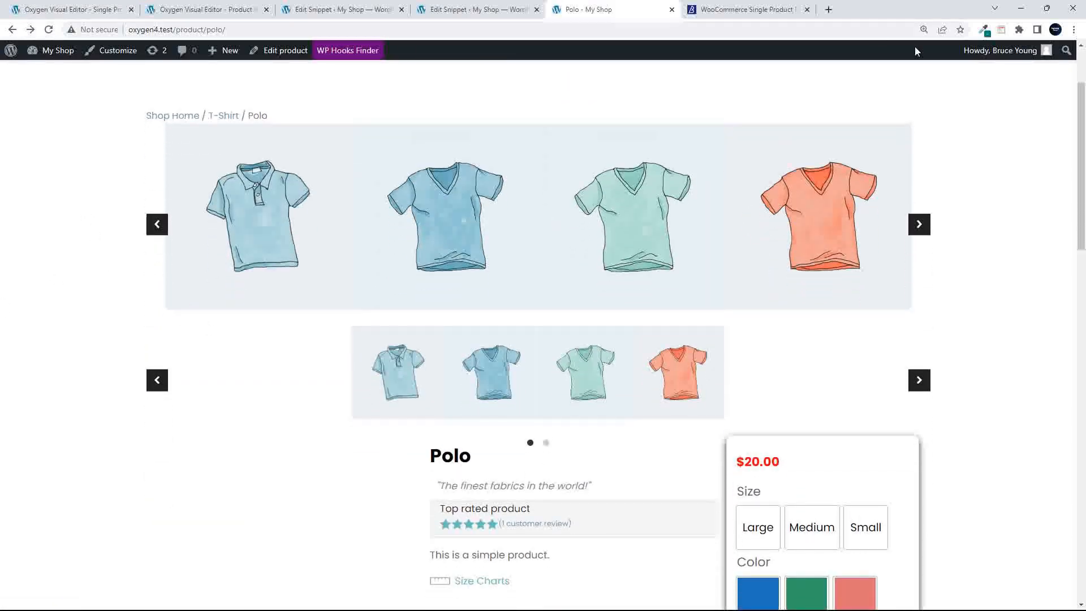
Inspect the main and thumbnail carousels in DevTools and collapse their nodes
{"action": "right_click", "coordinate": [938, 145]}
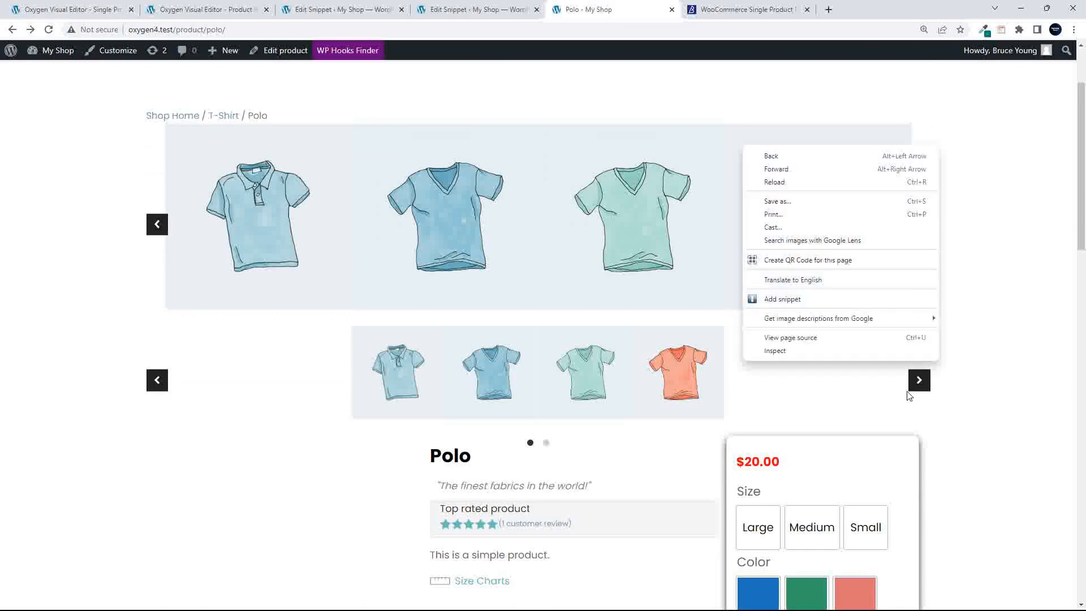
{"action": "left_click", "coordinate": [823, 352]}
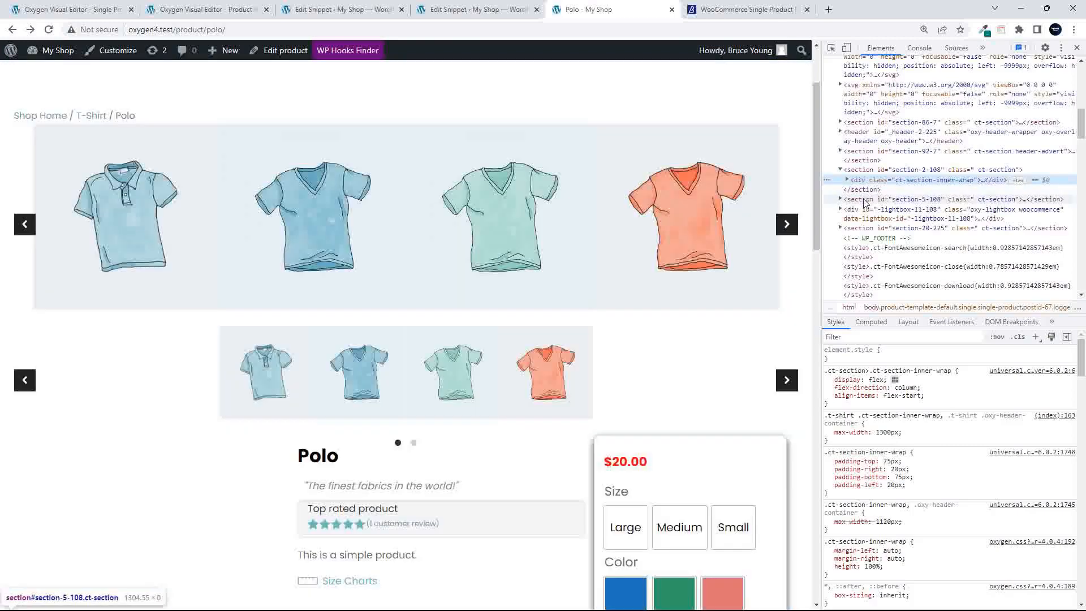
{"action": "right_click", "coordinate": [162, 361]}
{"action": "left_click", "coordinate": [226, 566]}
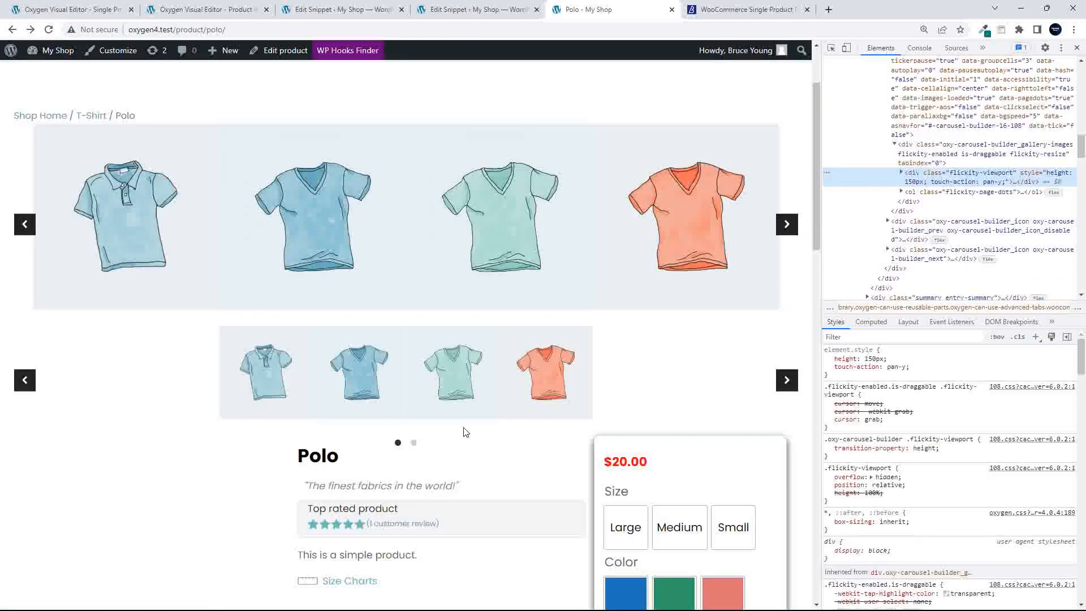
{"action": "scroll", "coordinate": [961, 142], "scroll_direction": "up", "scroll_amount": 4}
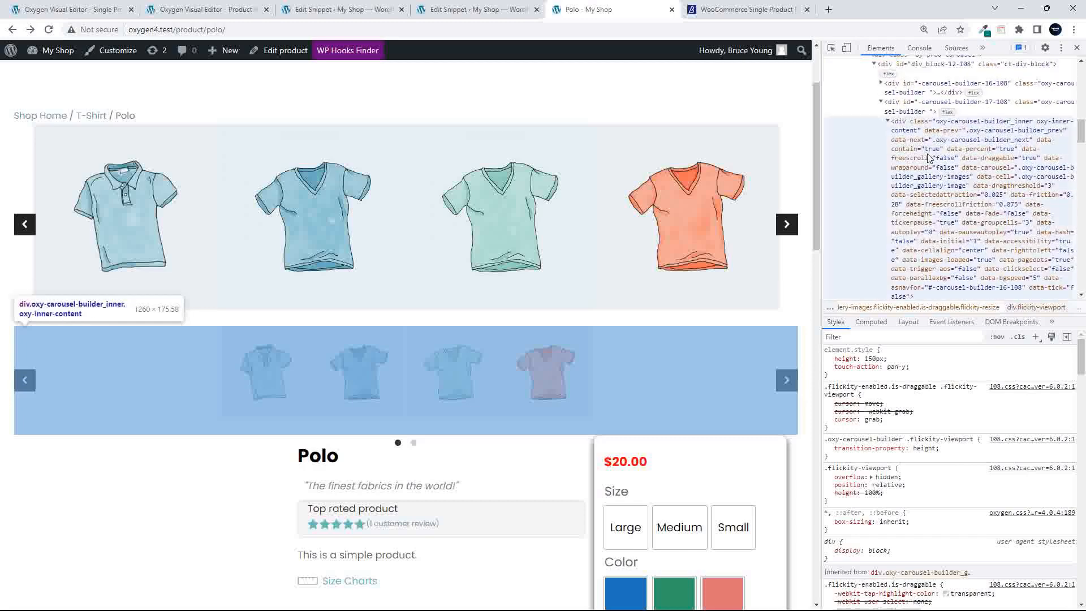
{"action": "left_click", "coordinate": [887, 149]}
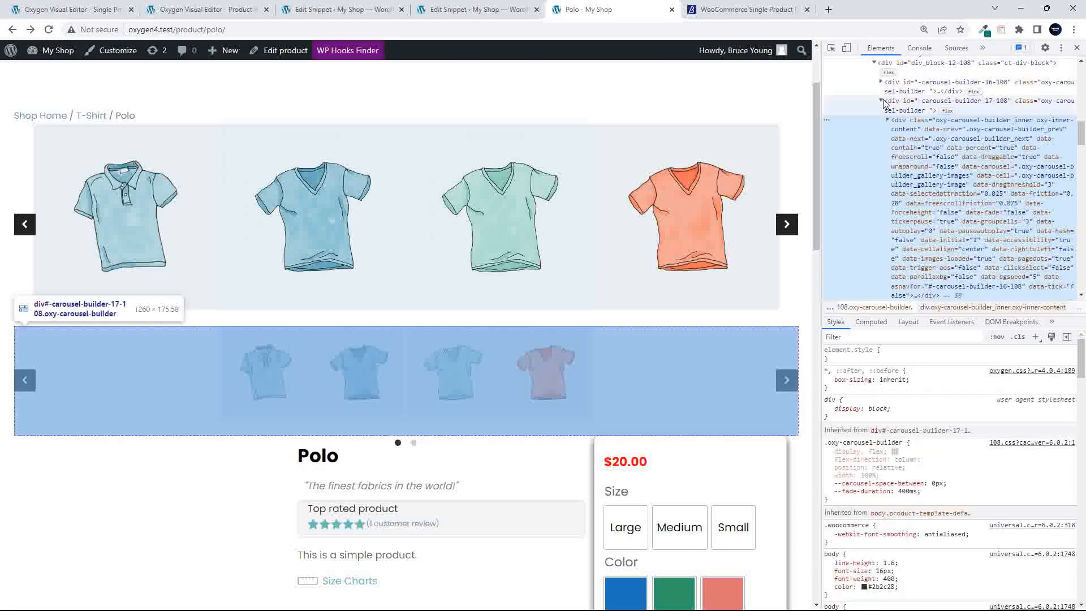
{"action": "left_click", "coordinate": [881, 101]}
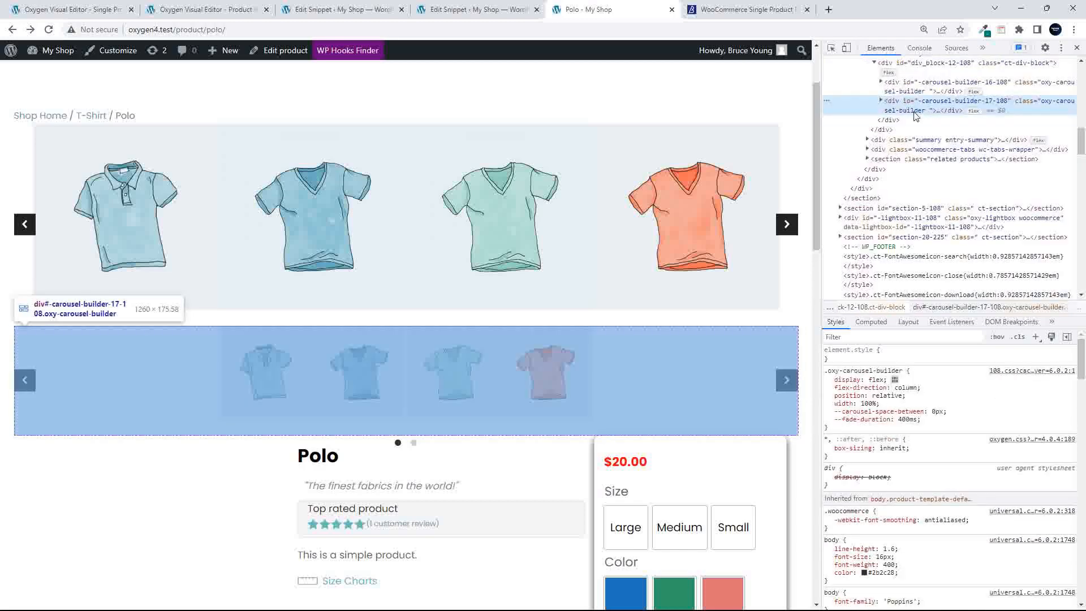
Select the div.by-prod-carousel wrapper and compare it with the product summary element's styles
{"action": "scroll", "coordinate": [894, 113], "scroll_direction": "up", "scroll_amount": 2}
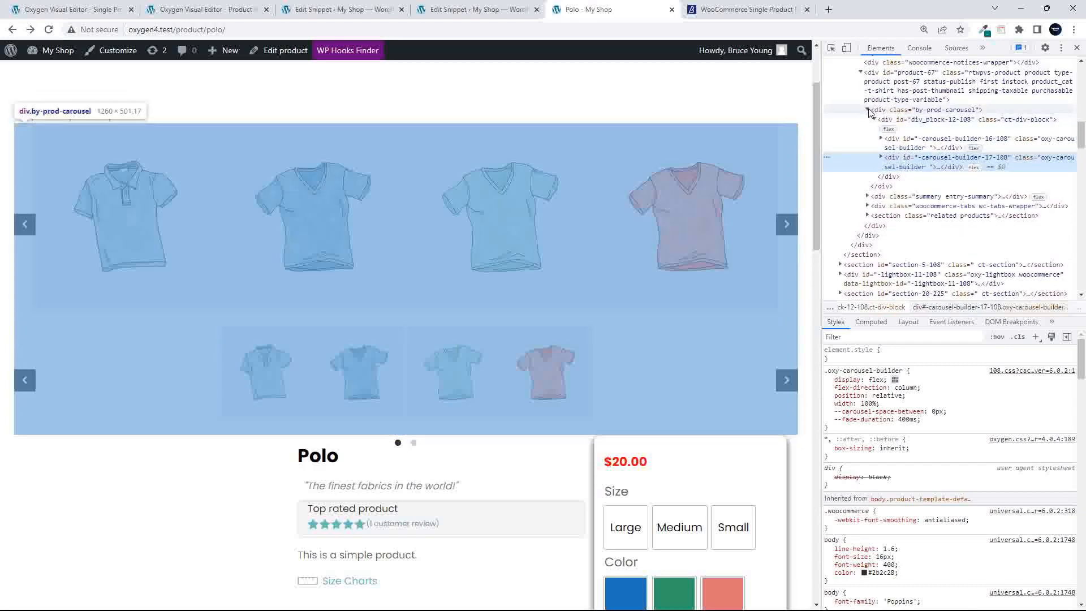
{"action": "left_click", "coordinate": [867, 110]}
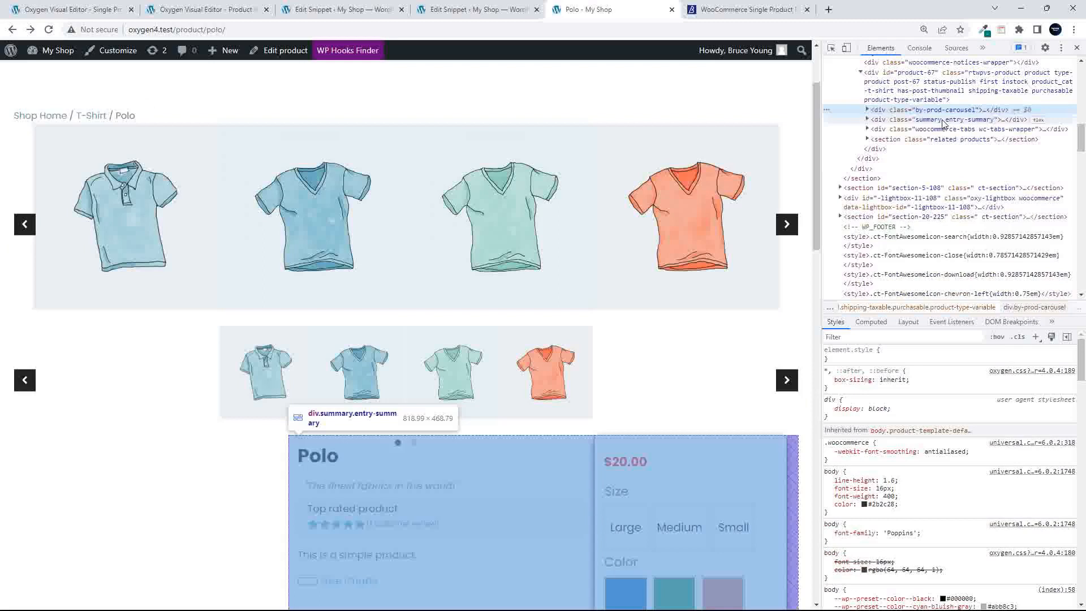
{"action": "left_click", "coordinate": [944, 121]}
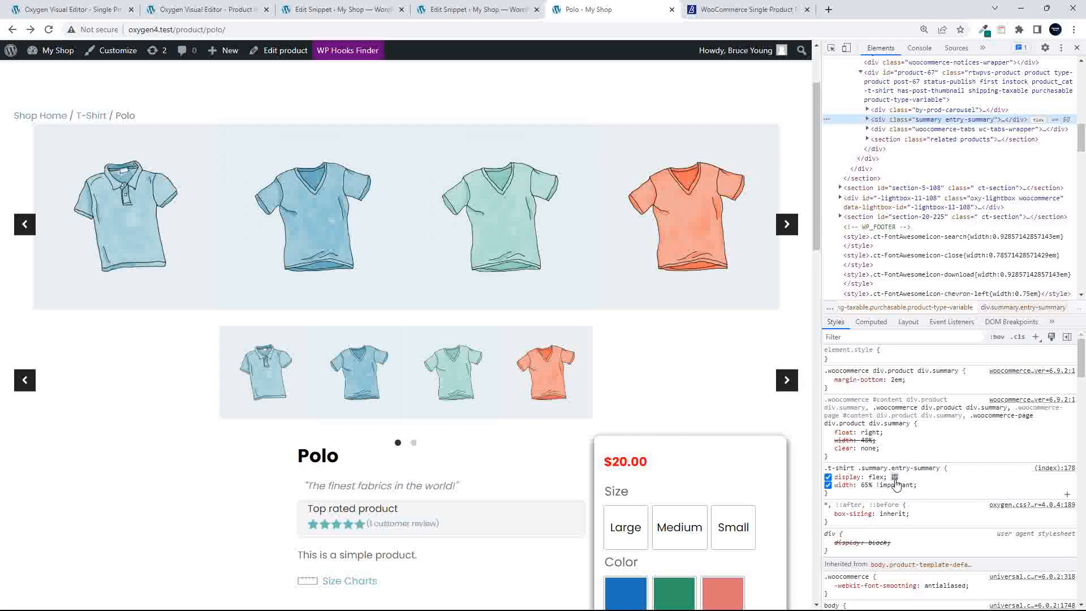
{"action": "scroll", "coordinate": [508, 472], "scroll_direction": "down", "scroll_amount": 2}
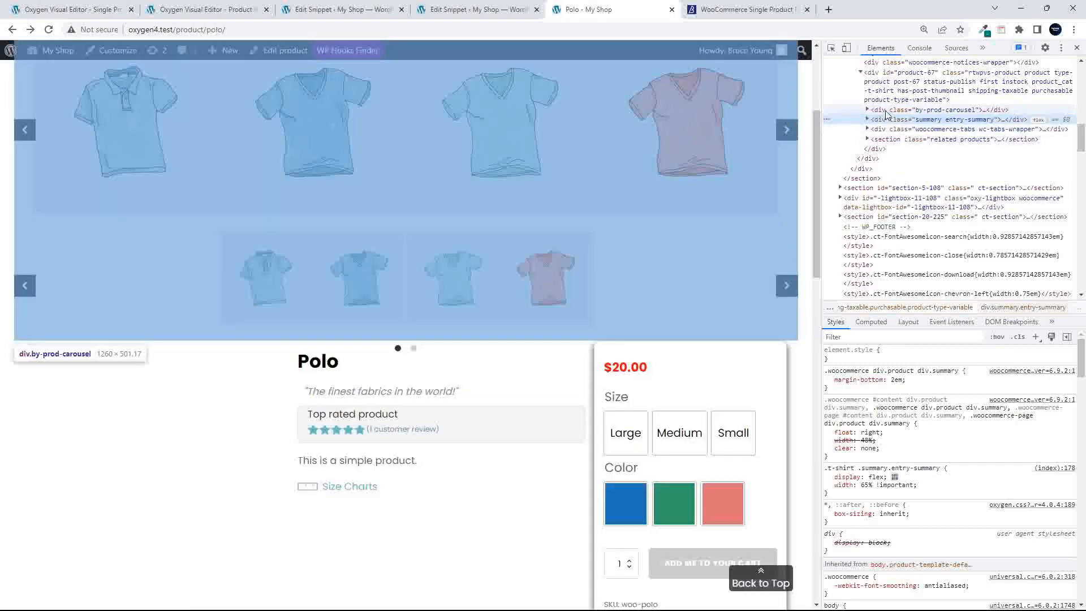
{"action": "left_click", "coordinate": [888, 110]}
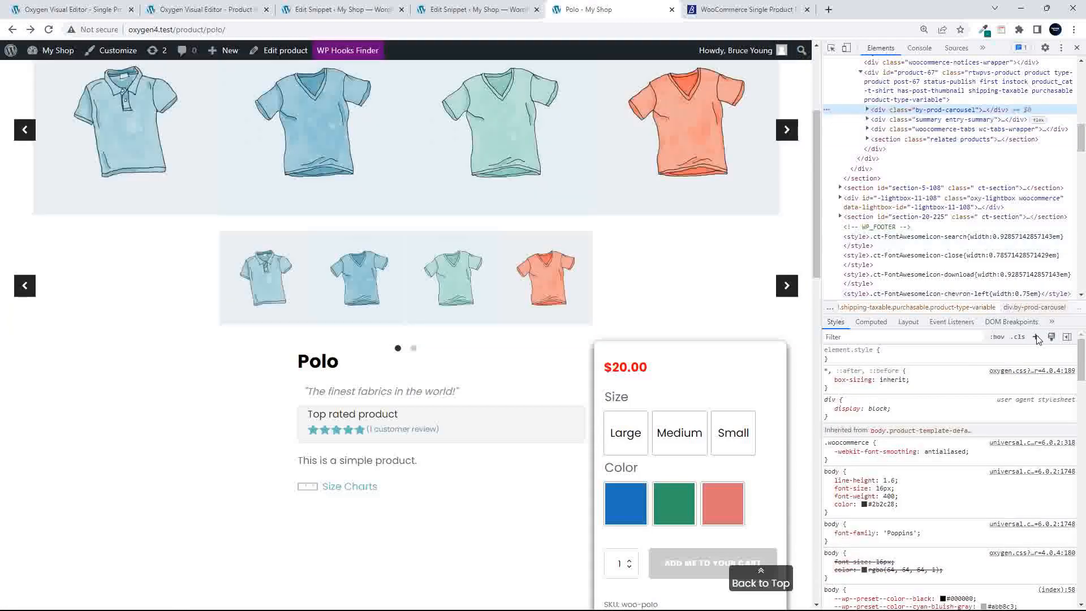
Create a .by-prod-carousel rule with display: inline-block and width: 35%, then select it for copying
{"action": "left_click", "coordinate": [1035, 337]}
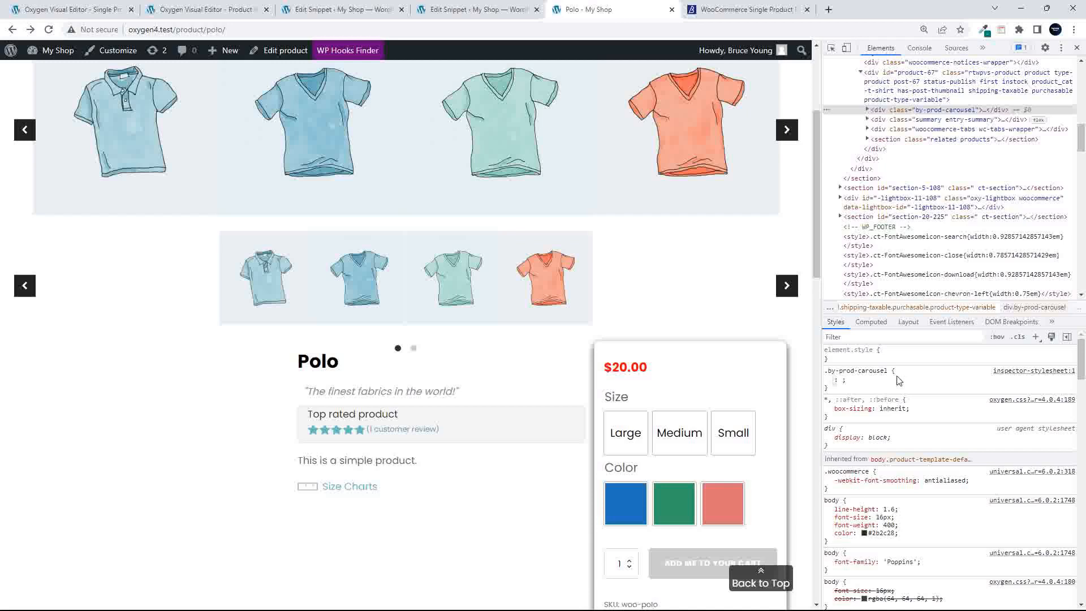
{"action": "type", "text": "display"}
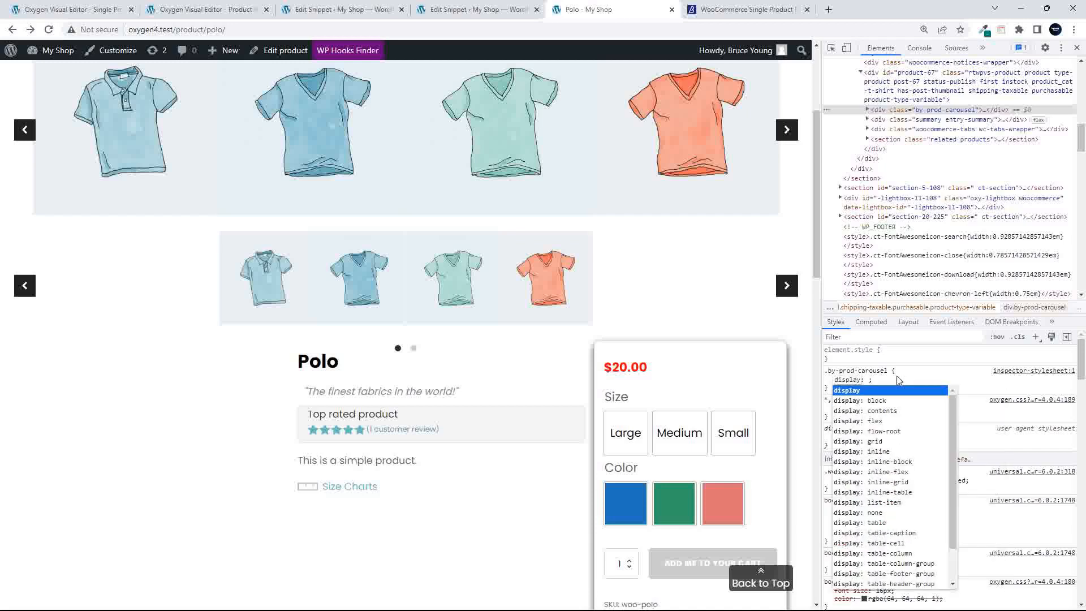
{"action": "key", "text": "Tab"}
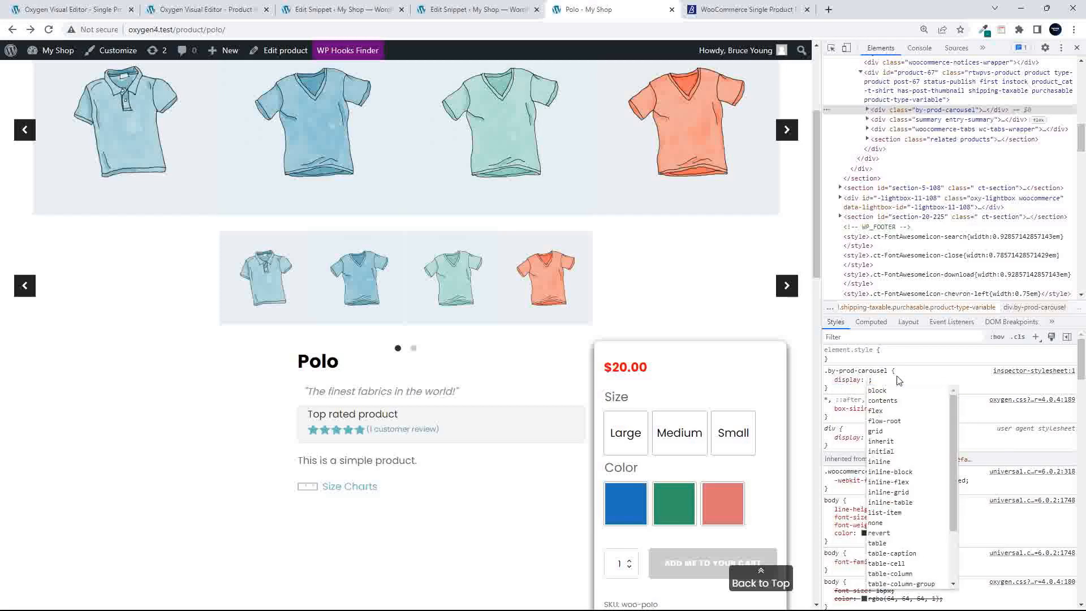
{"action": "type", "text": "inline-block"}
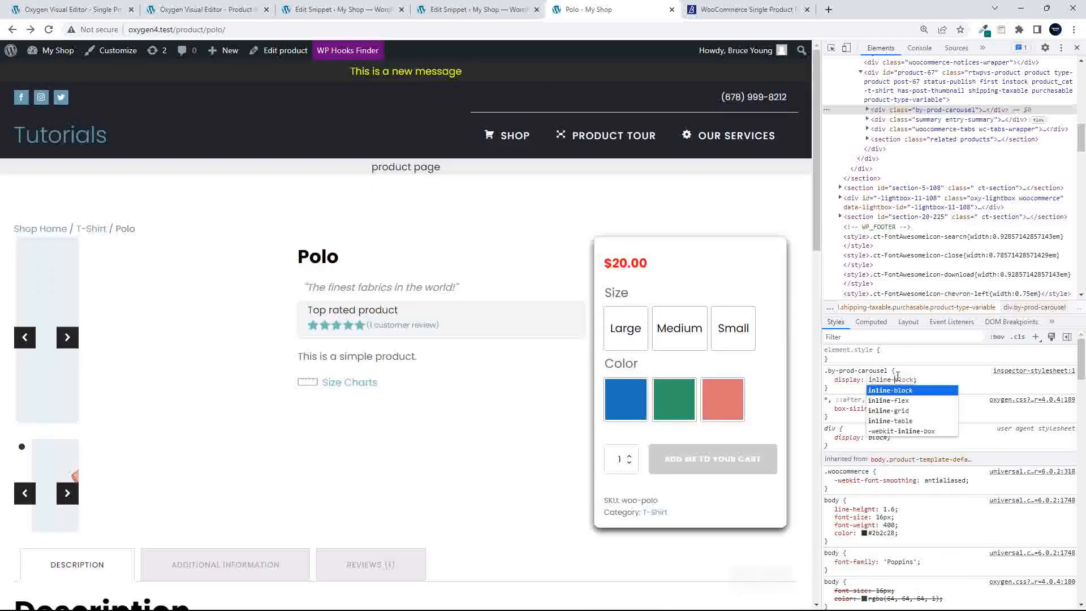
{"action": "key", "text": "Return"}
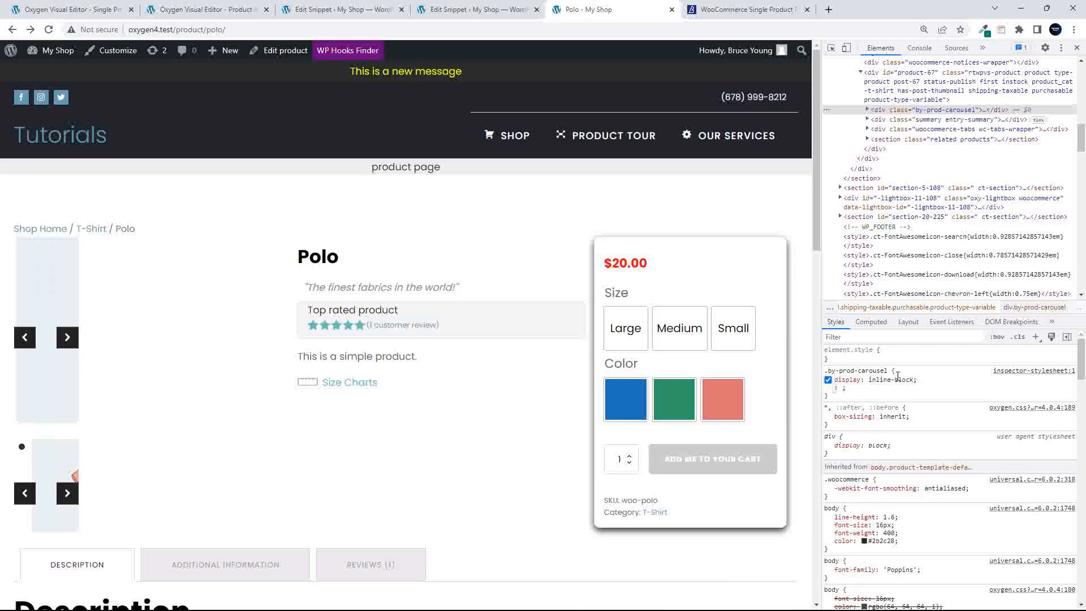
{"action": "type", "text": "width"}
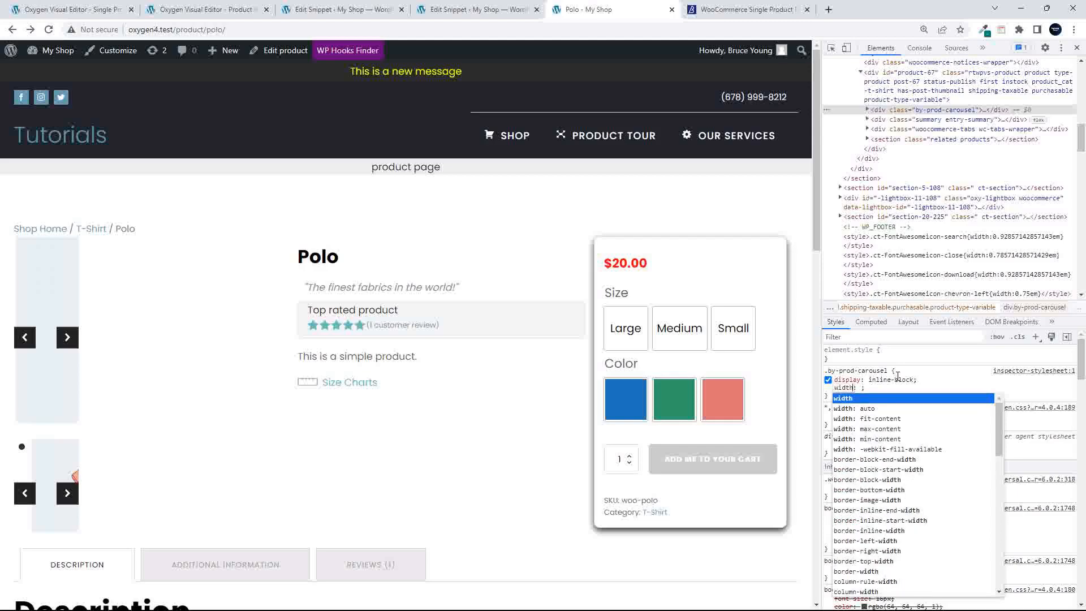
{"action": "key", "text": "Tab"}
{"action": "type", "text": "35"}
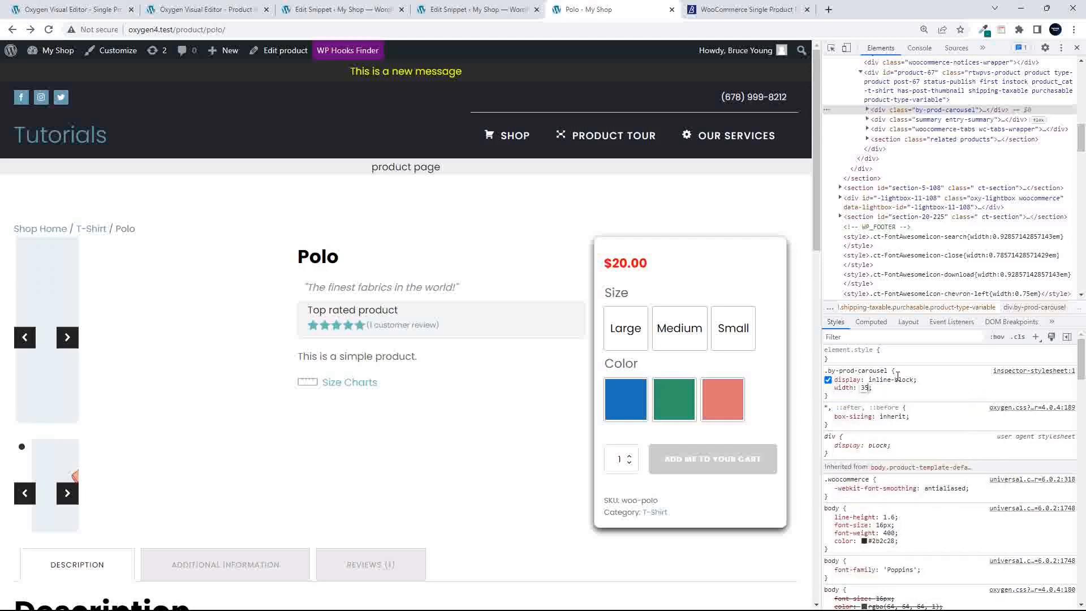
{"action": "type", "text": "%"}
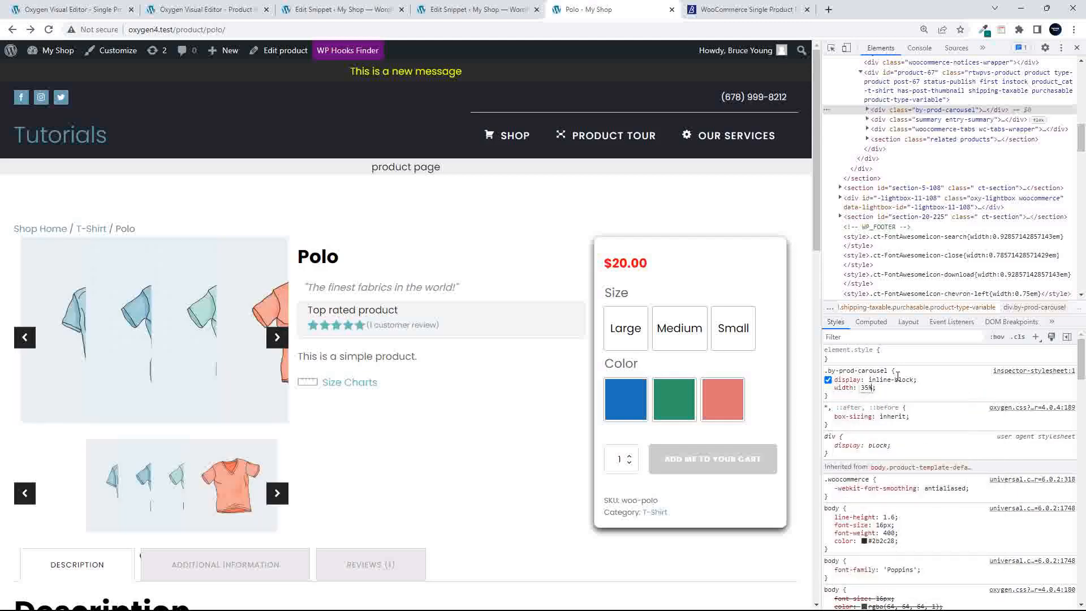
{"action": "key", "text": "Return"}
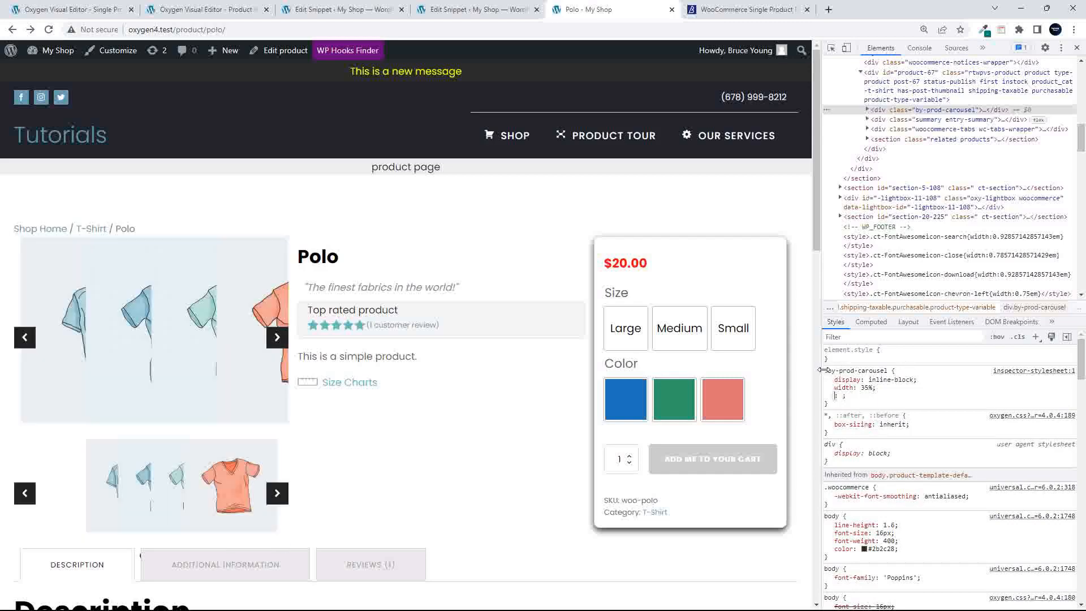
{"action": "left_click_drag", "start_coordinate": [824, 370], "coordinate": [843, 398]}
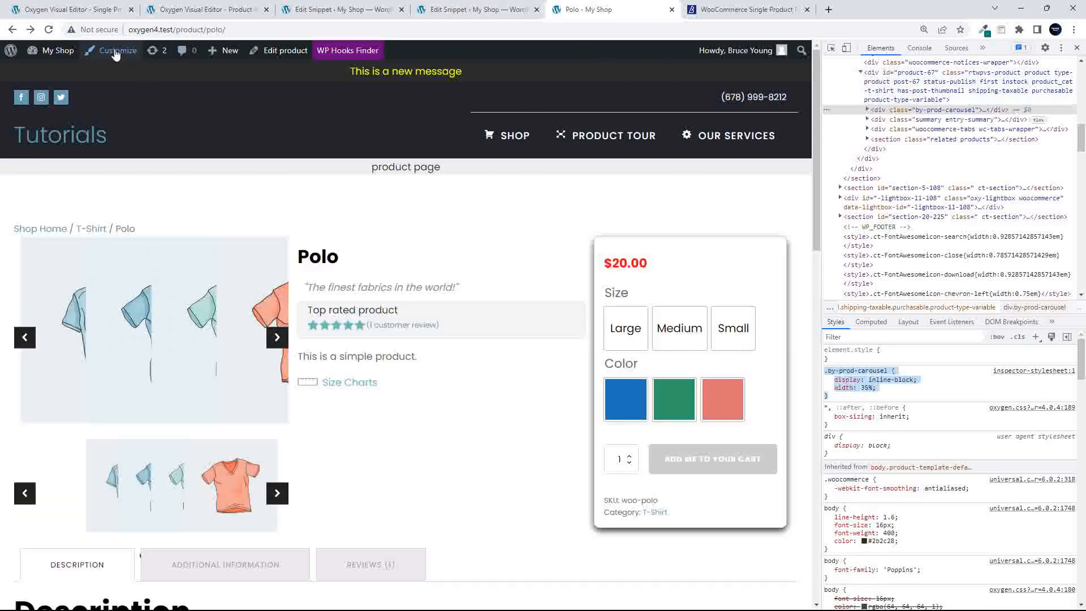
Paste the .by-prod-carousel rule after line 7 of the Customizer's Additional CSS and publish
{"action": "left_click", "coordinate": [116, 52]}
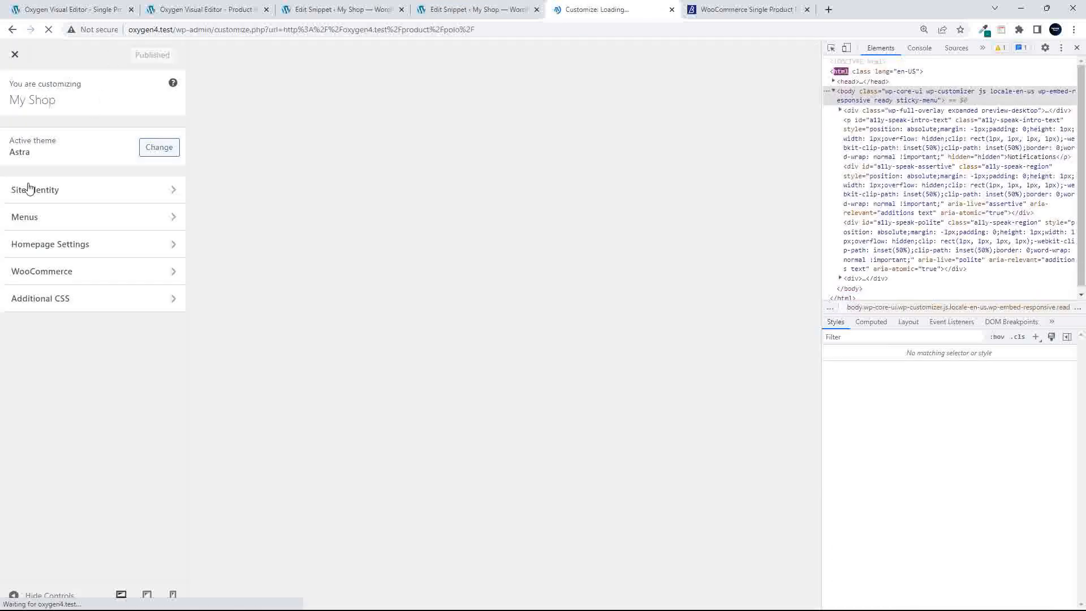
{"action": "left_click", "coordinate": [52, 298]}
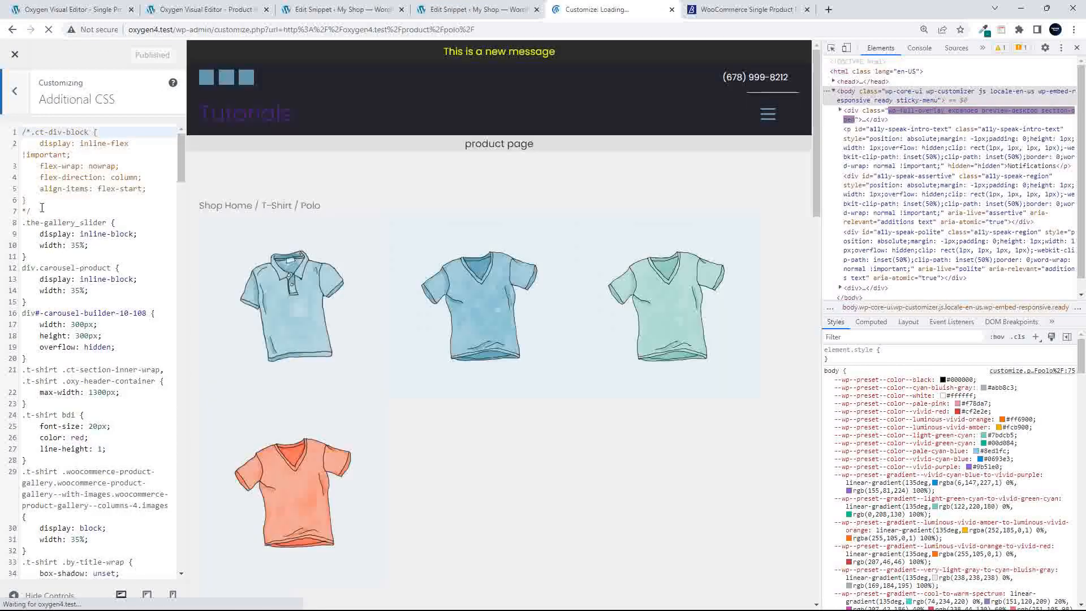
{"action": "left_click", "coordinate": [54, 208]}
{"action": "key", "text": "Return"}
{"action": "type", "text": ".by-prod-carousel {     display: inline-block;     width: 35%; }"}
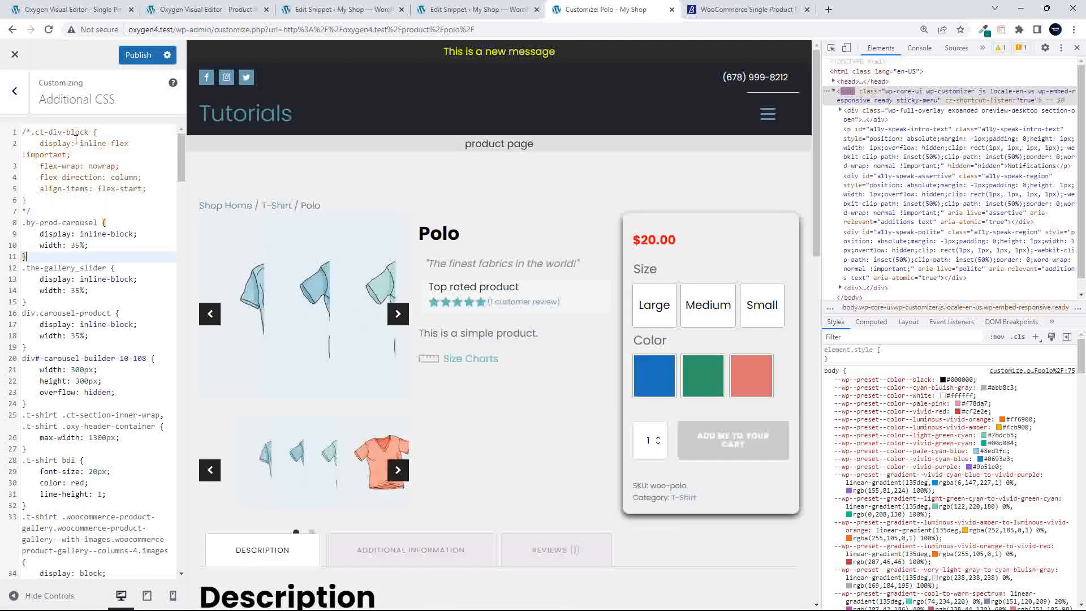
{"action": "left_click", "coordinate": [138, 55]}
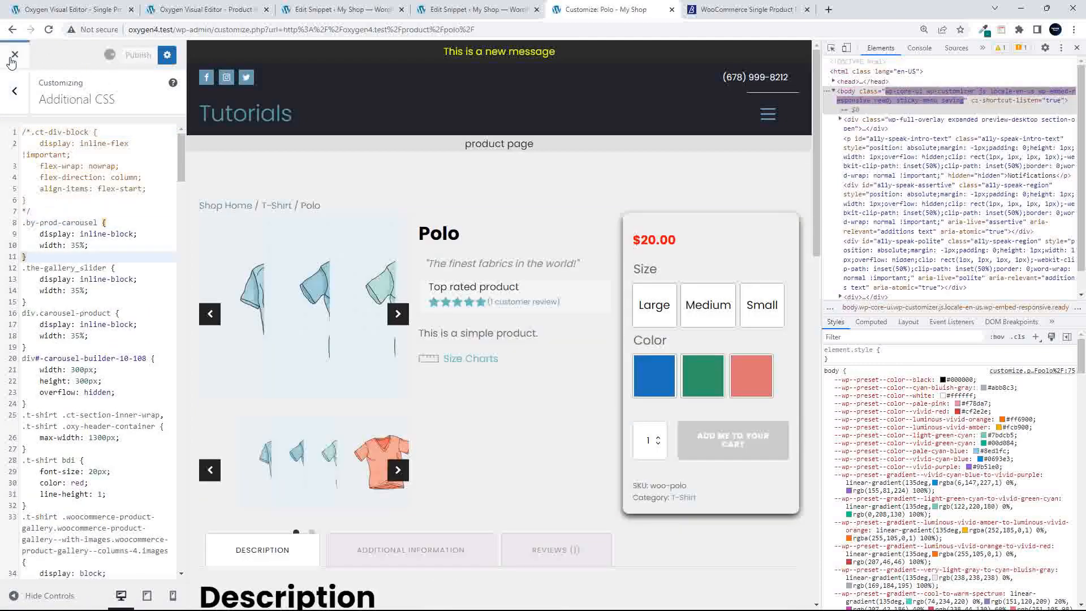
{"action": "left_click", "coordinate": [13, 60]}
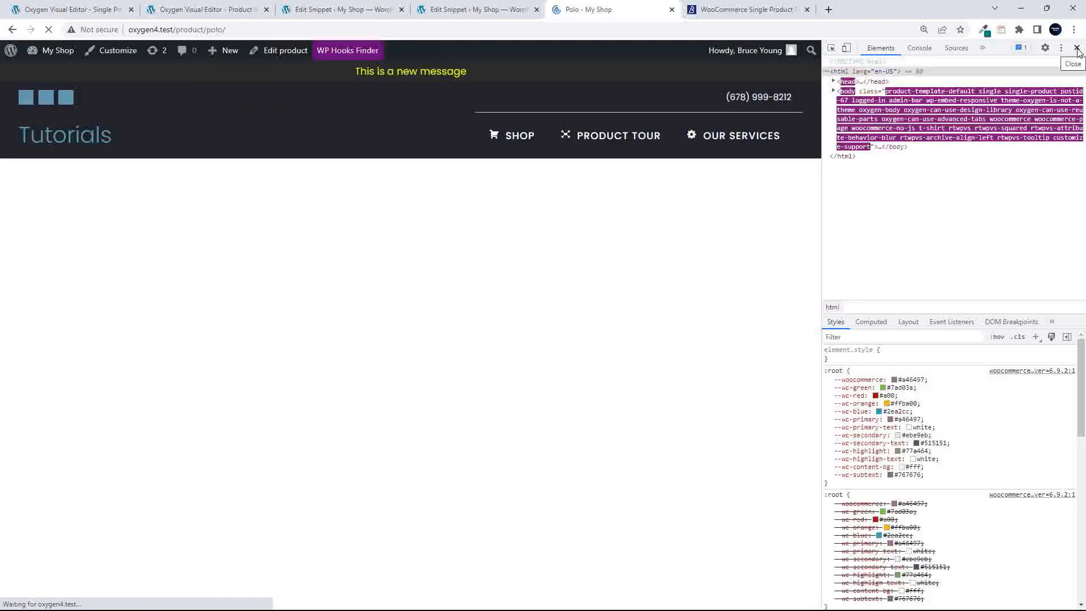
Close developer tools and click the green, blue and polo thumbnails to check the main image follows
{"action": "left_click", "coordinate": [1077, 51]}
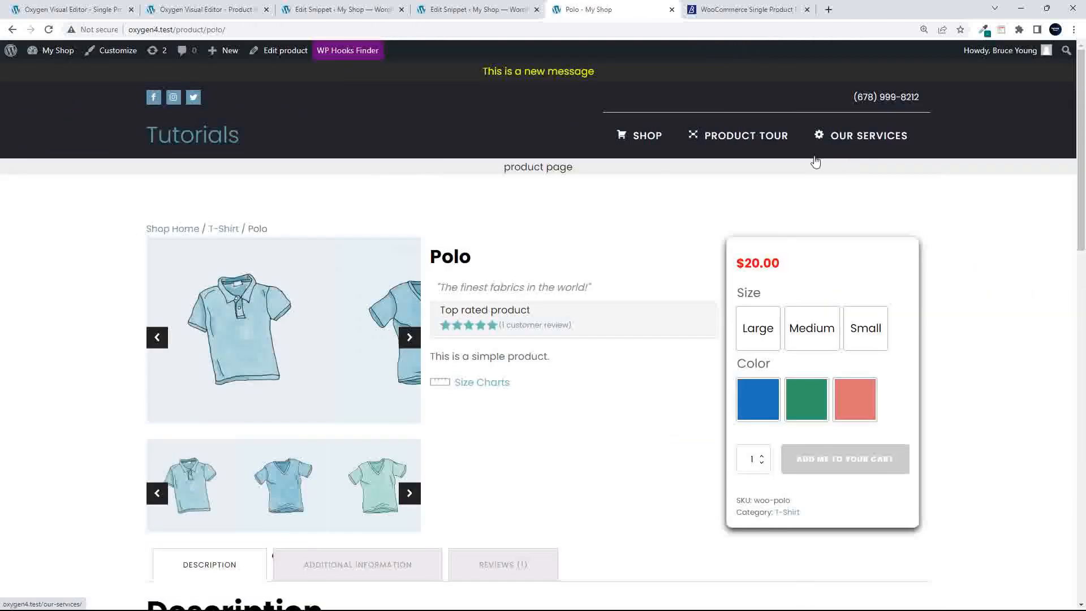
{"action": "left_click", "coordinate": [379, 492]}
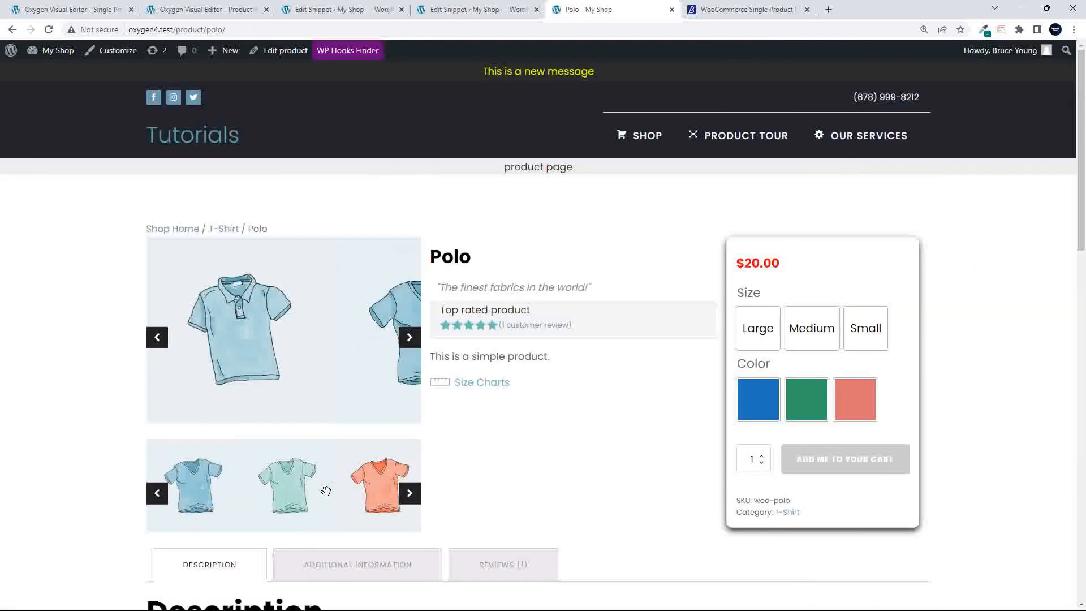
{"action": "left_click", "coordinate": [285, 489]}
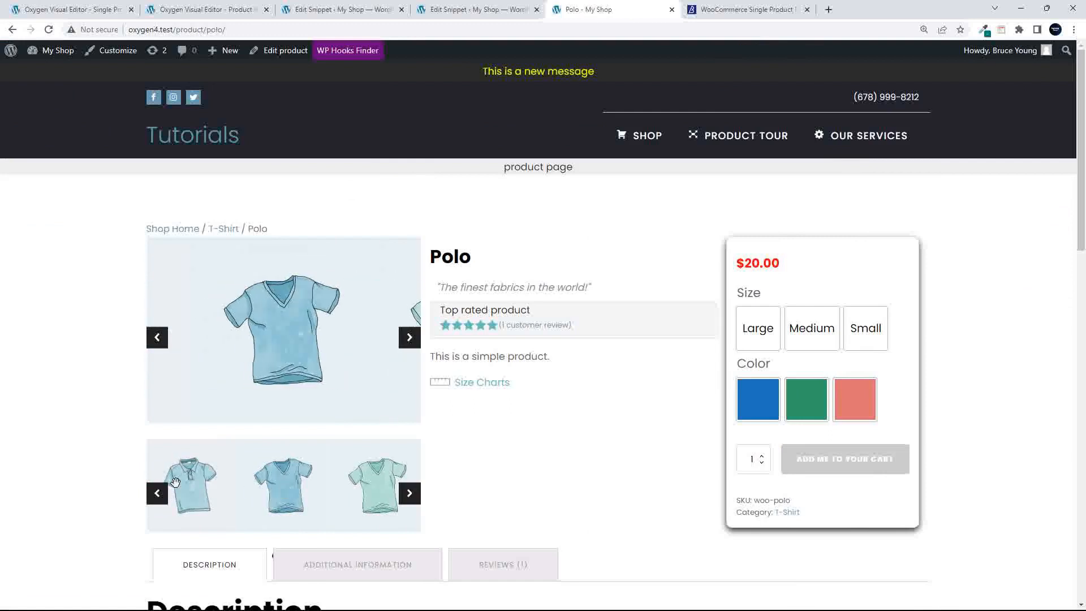
{"action": "left_click", "coordinate": [195, 490]}
Drag both carousels, including past their ends, to test syncing, then return to the Oxygen editor
{"action": "left_click_drag", "start_coordinate": [347, 487], "coordinate": [246, 489]}
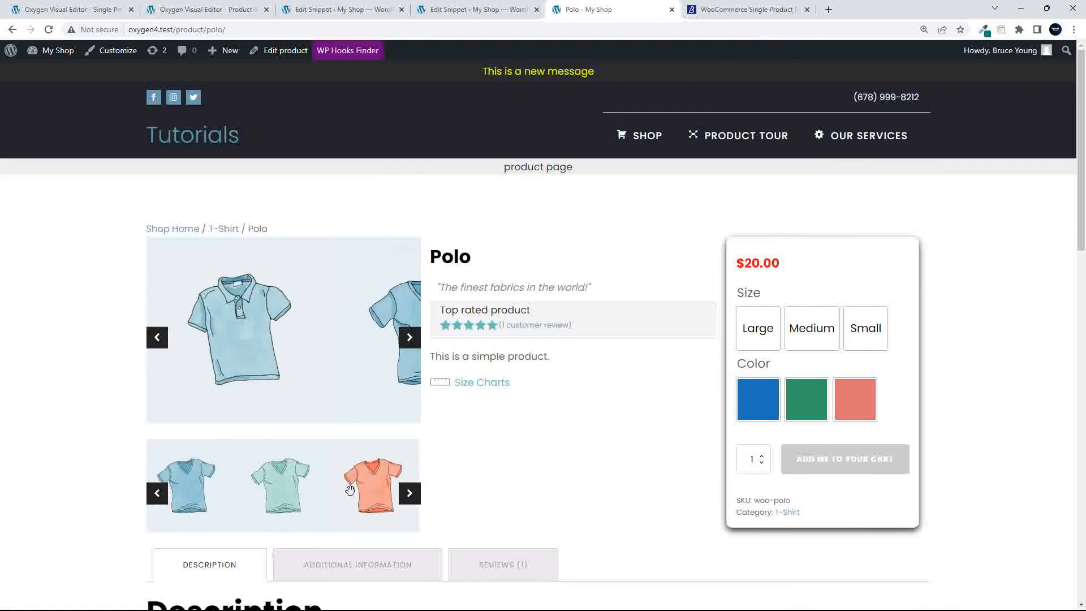
{"action": "left_click", "coordinate": [359, 489]}
{"action": "left_click_drag", "start_coordinate": [354, 489], "coordinate": [155, 491]}
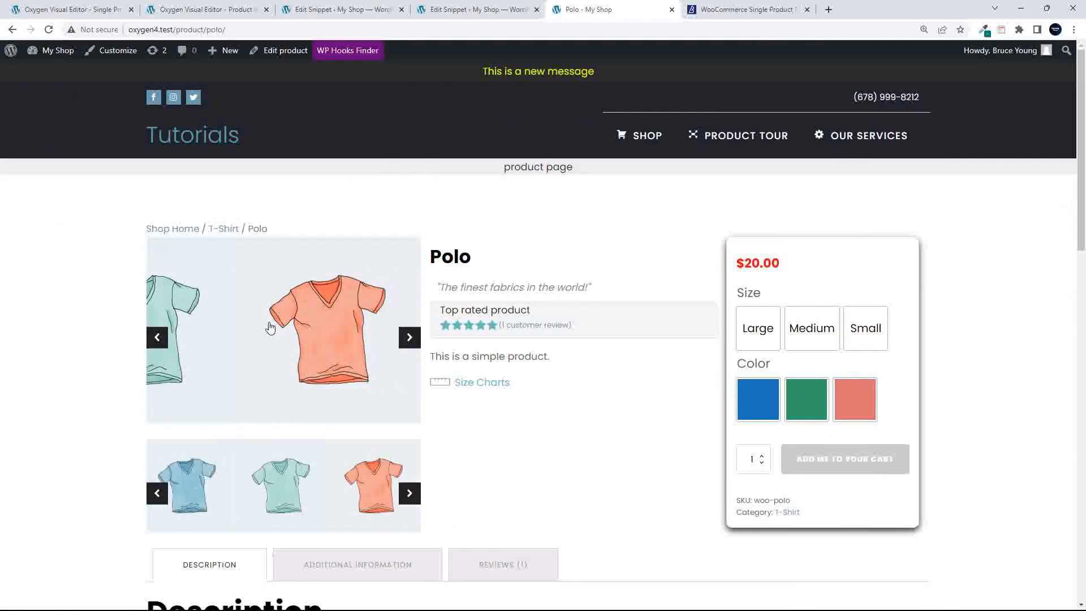
{"action": "left_click_drag", "start_coordinate": [267, 330], "coordinate": [432, 340]}
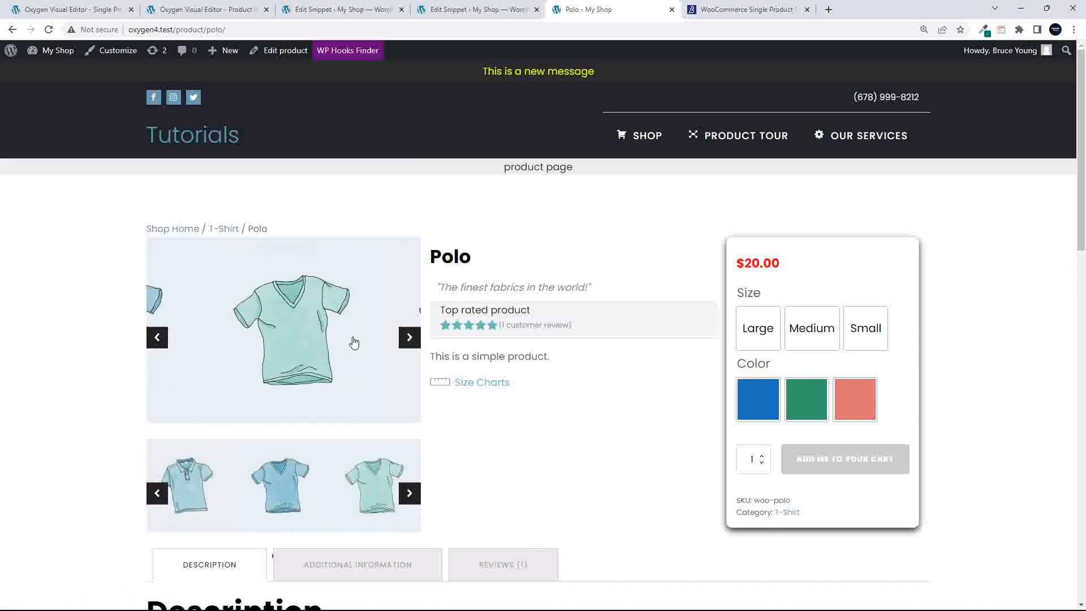
{"action": "left_click_drag", "start_coordinate": [351, 342], "coordinate": [421, 341]}
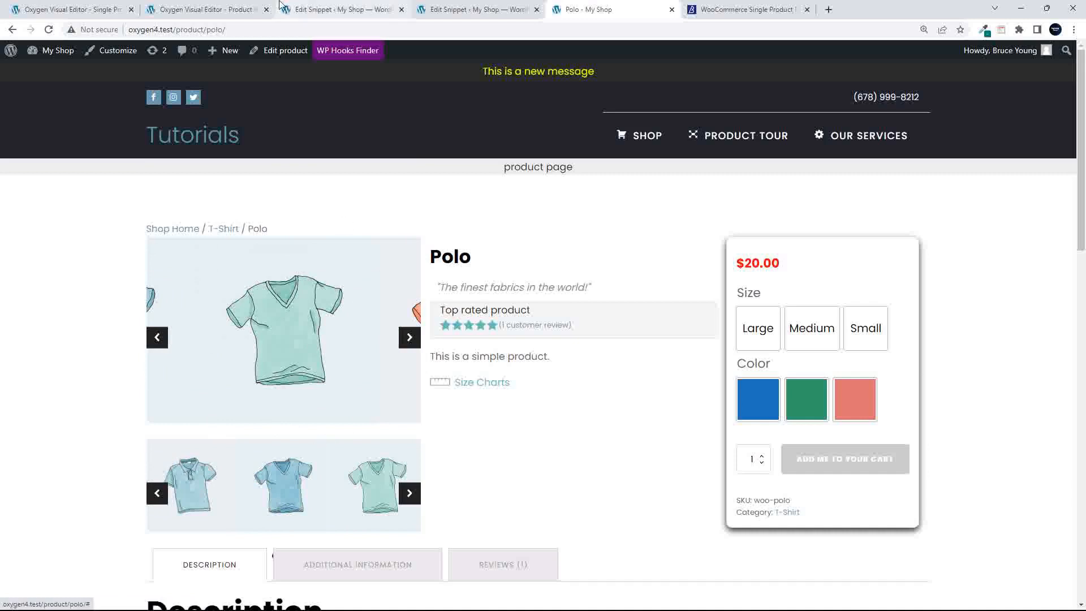
{"action": "left_click", "coordinate": [209, 9]}
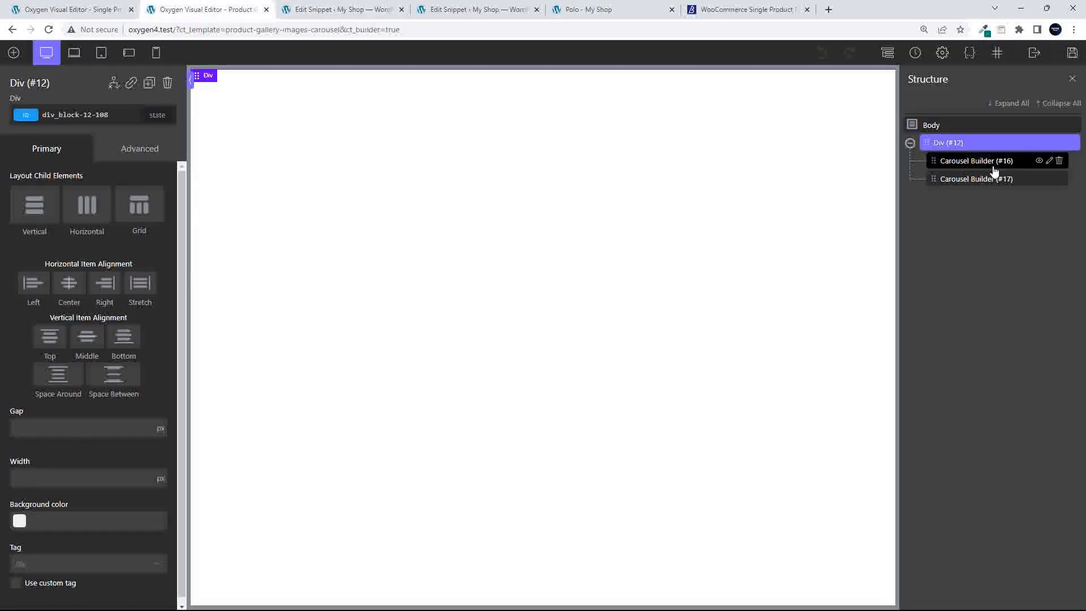
Enable Wrap around for main Carousel Builder #16, then select Carousel Builder #17
{"action": "left_click", "coordinate": [976, 161]}
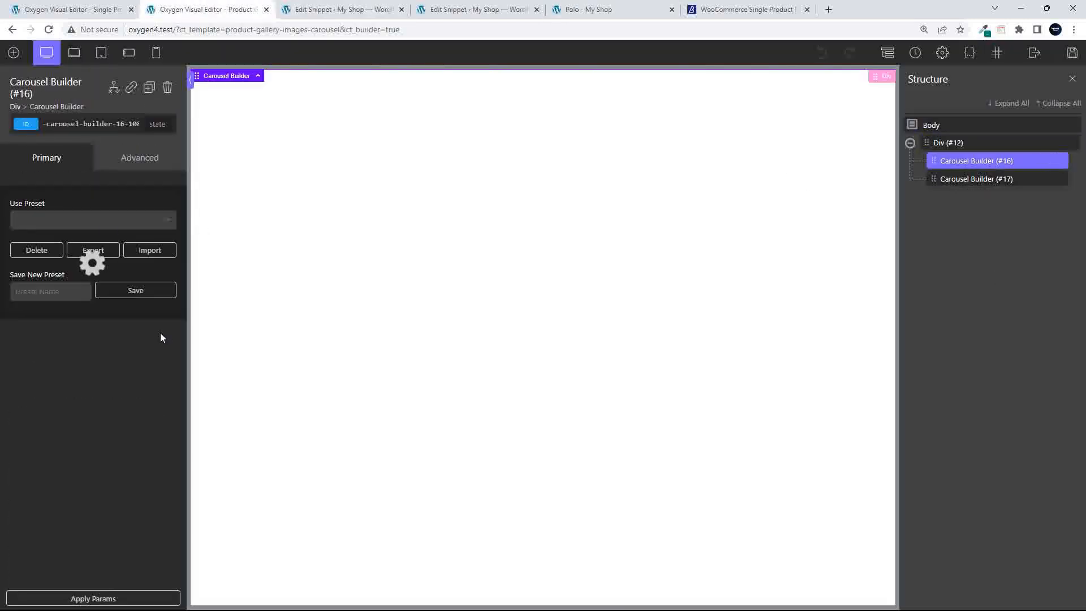
{"action": "scroll", "coordinate": [113, 415], "scroll_direction": "down", "scroll_amount": 3}
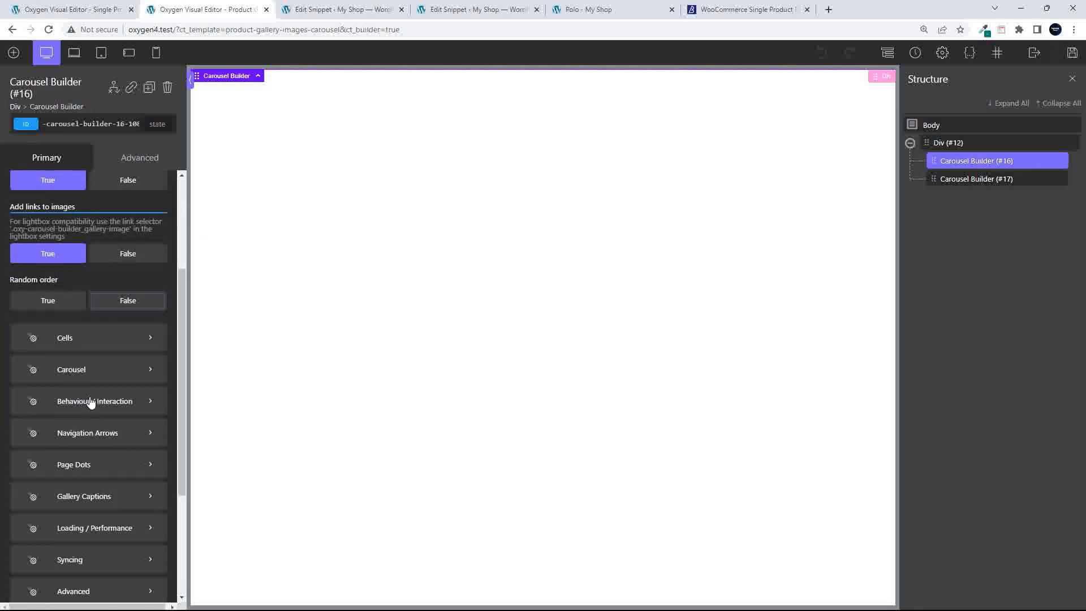
{"action": "left_click", "coordinate": [91, 401]}
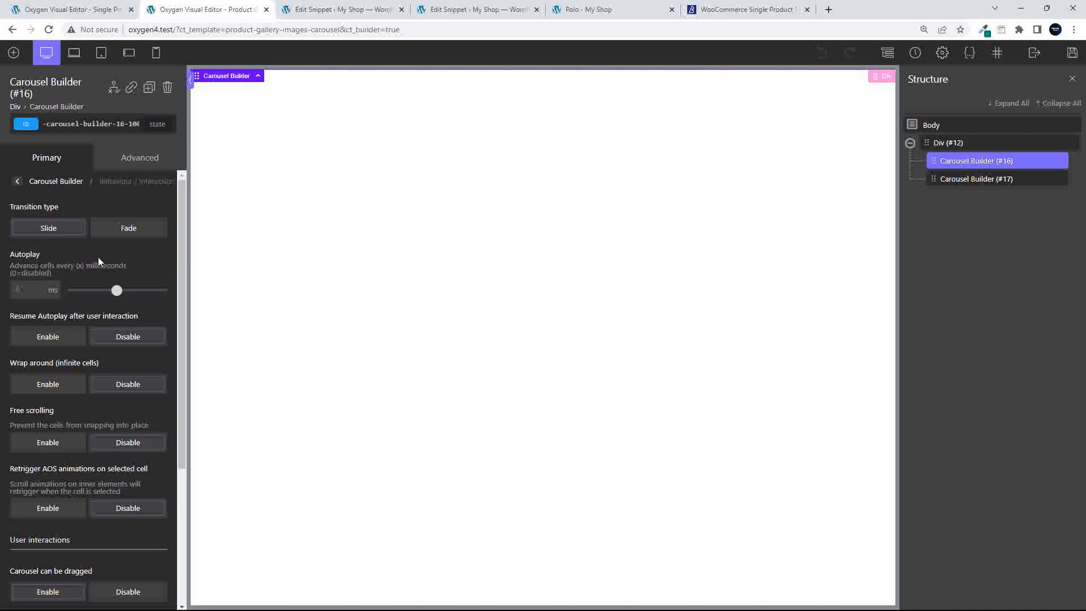
{"action": "left_click", "coordinate": [46, 389]}
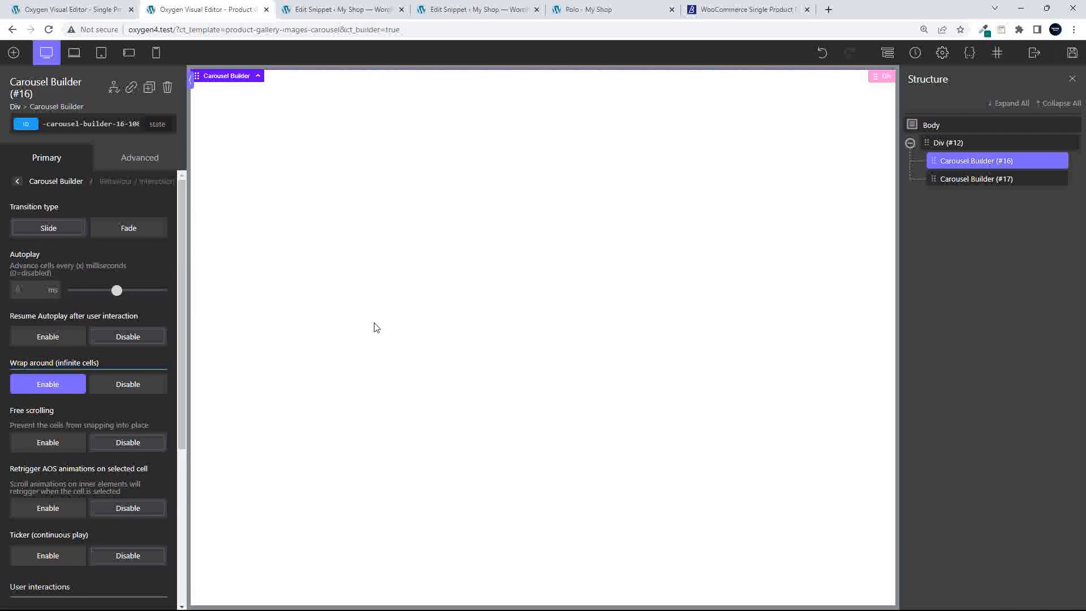
{"action": "left_click", "coordinate": [964, 179]}
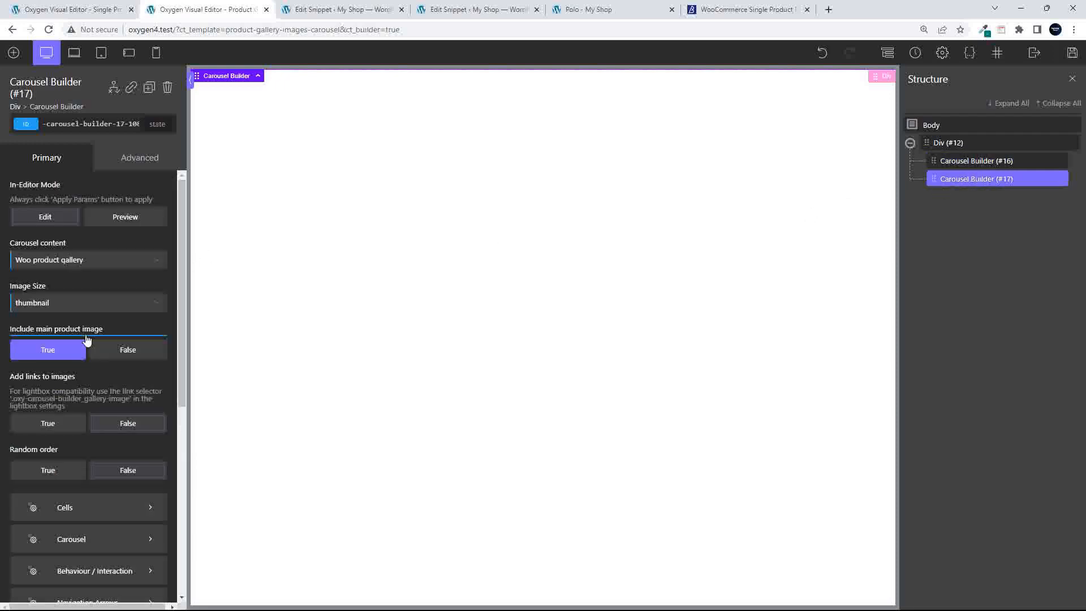
Give thumbnail Carousel Builder #17 infinite wrap-around and a 2000 ms autoplay, then reselect #16
{"action": "left_click", "coordinate": [66, 571]}
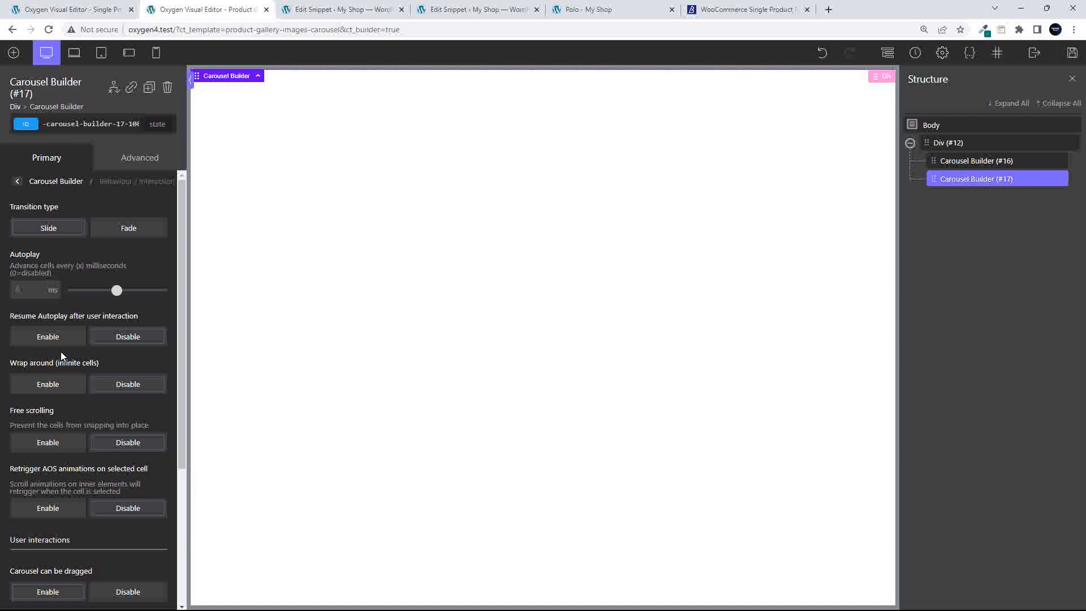
{"action": "left_click", "coordinate": [49, 389]}
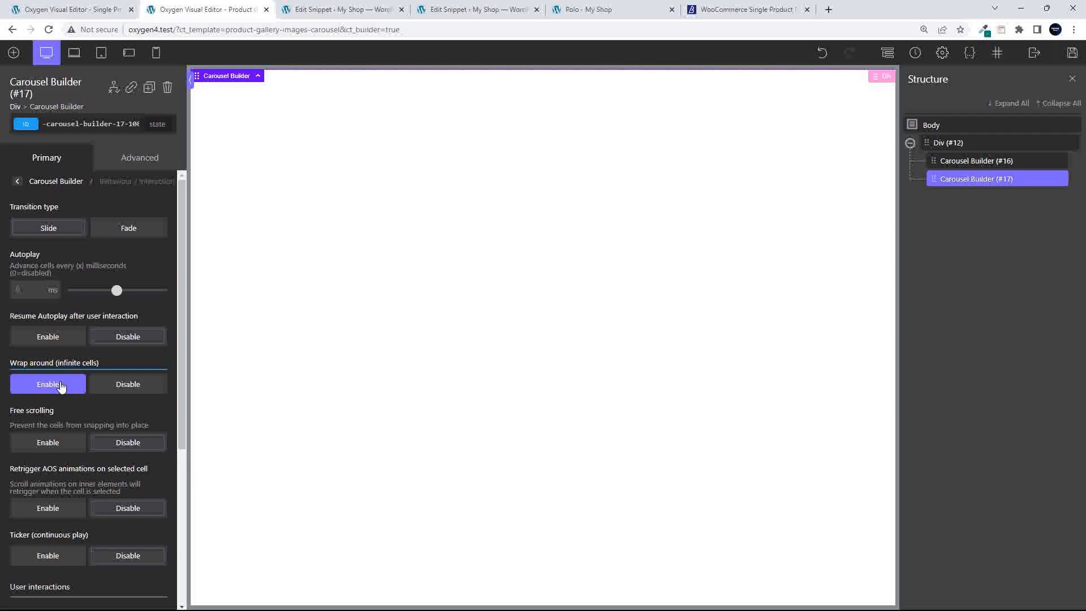
{"action": "double_click", "coordinate": [18, 289]}
{"action": "type", "text": "2000"}
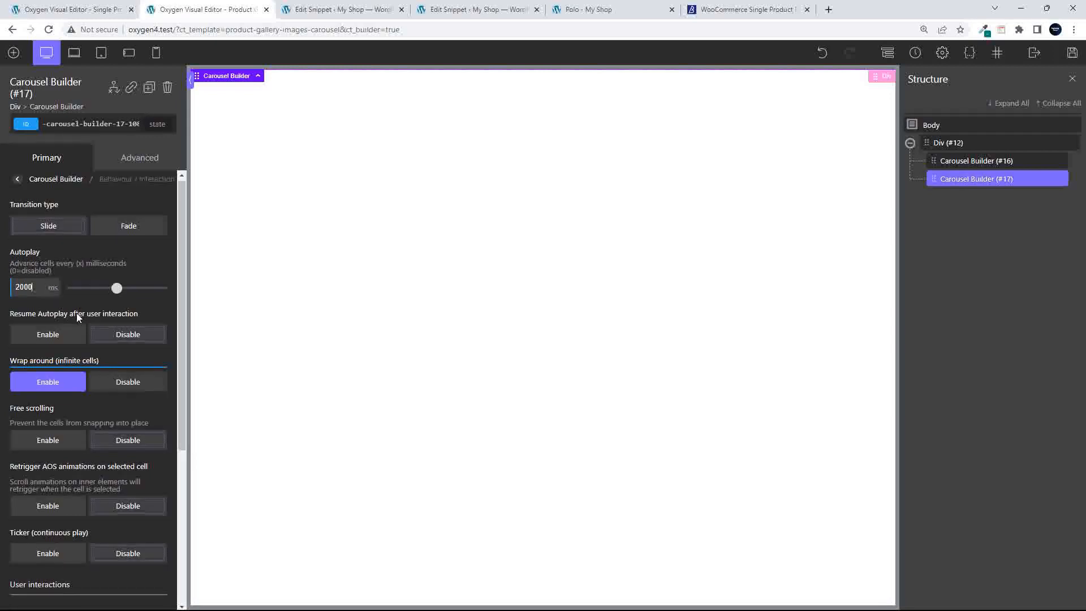
{"action": "scroll", "coordinate": [76, 314], "scroll_direction": "down", "scroll_amount": 3}
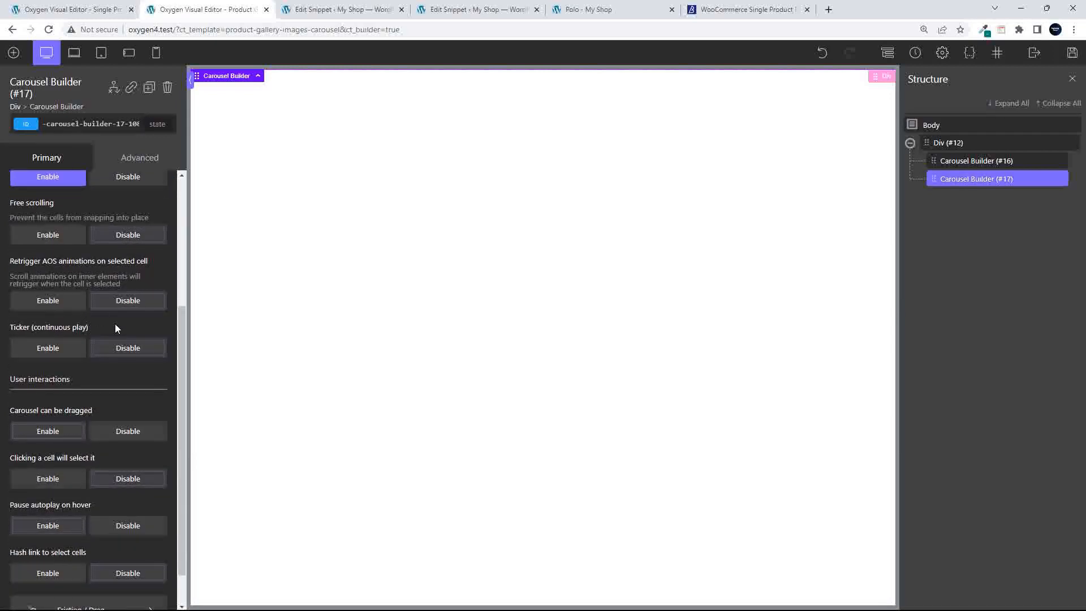
{"action": "scroll", "coordinate": [113, 330], "scroll_direction": "down", "scroll_amount": 1}
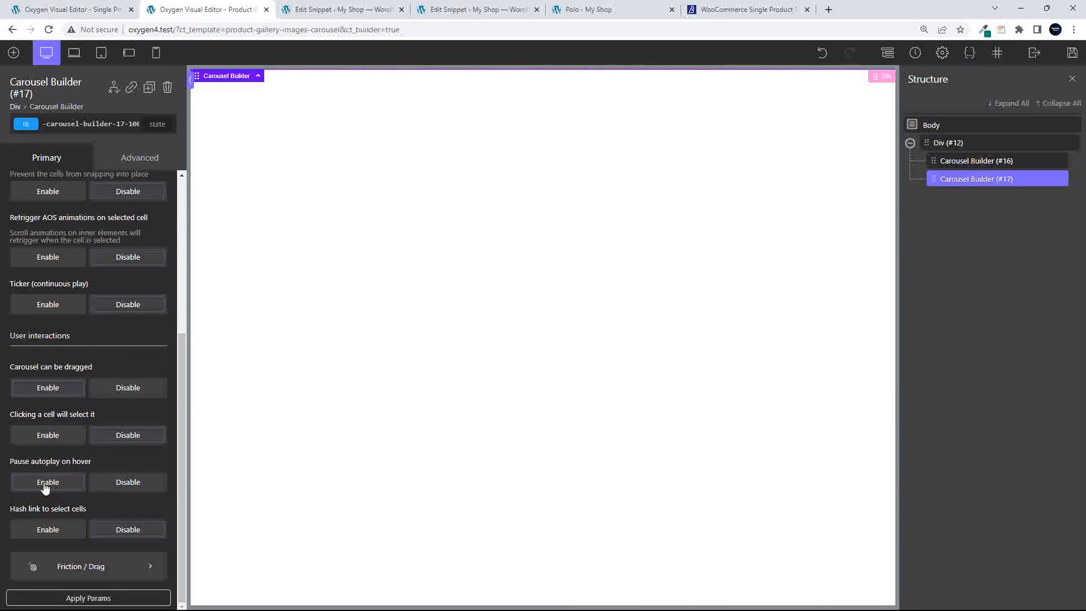
{"action": "scroll", "coordinate": [45, 487], "scroll_direction": "up", "scroll_amount": 5}
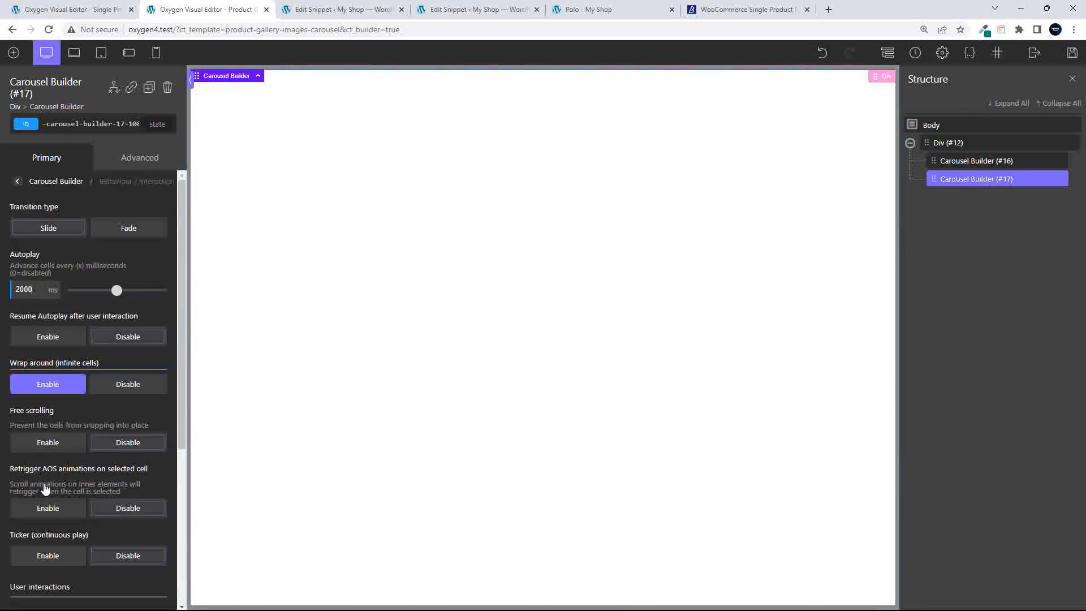
{"action": "left_click", "coordinate": [976, 165]}
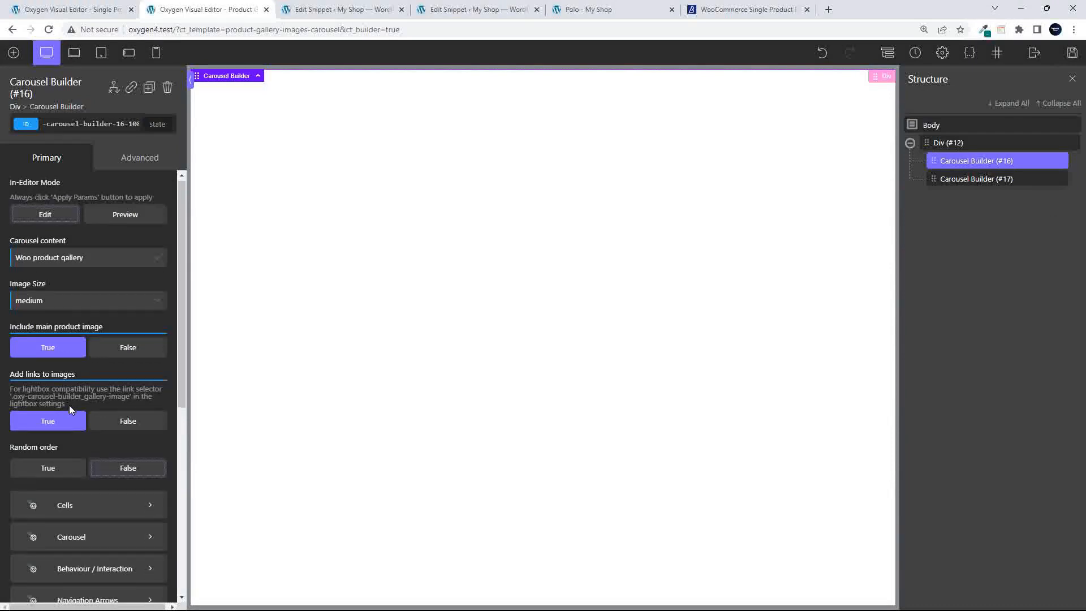
Review the main carousel's cell size and spacing settings, then go back
{"action": "scroll", "coordinate": [69, 404], "scroll_direction": "down", "scroll_amount": 2}
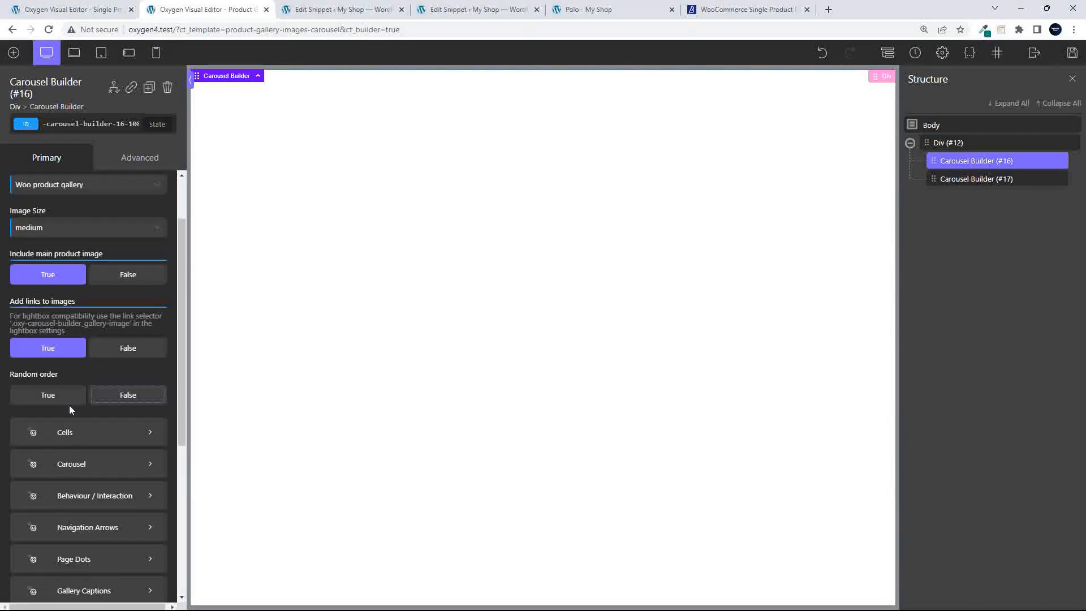
{"action": "left_click", "coordinate": [79, 433]}
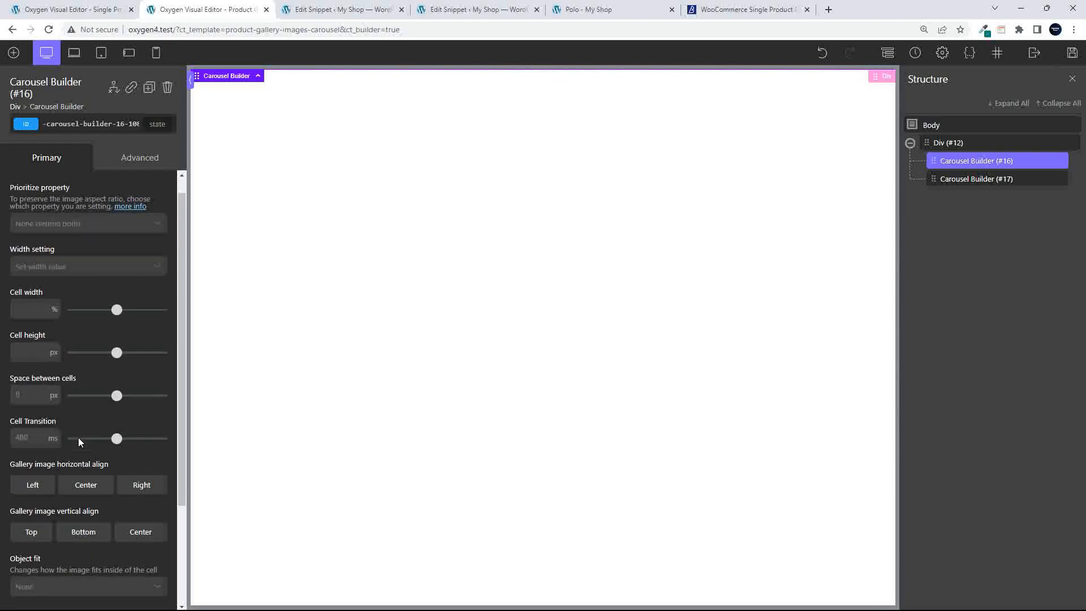
{"action": "scroll", "coordinate": [85, 481], "scroll_direction": "down", "scroll_amount": 4}
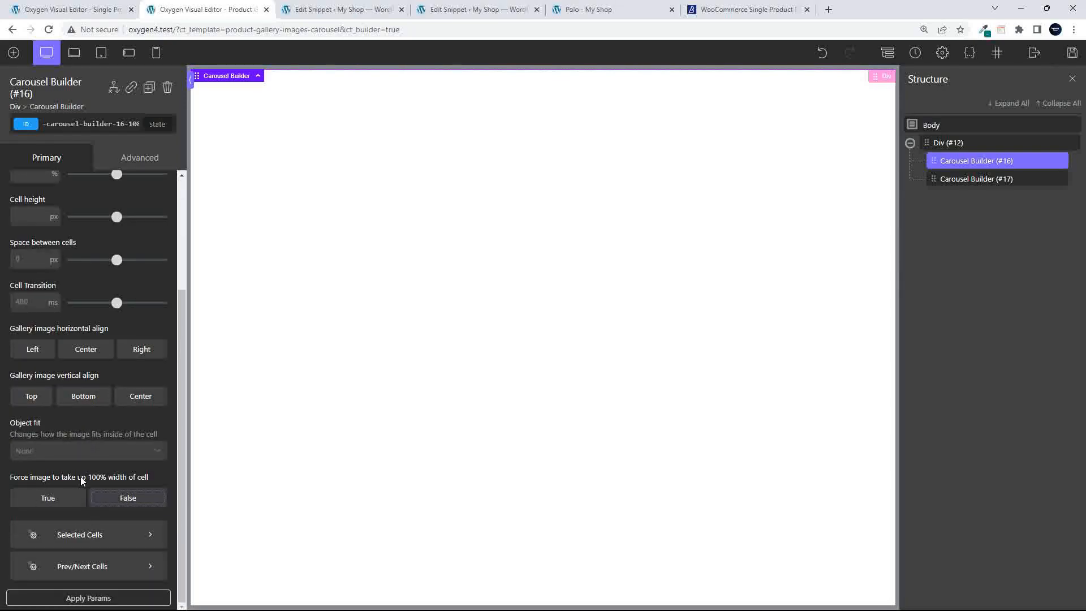
{"action": "scroll", "coordinate": [58, 476], "scroll_direction": "up", "scroll_amount": 1}
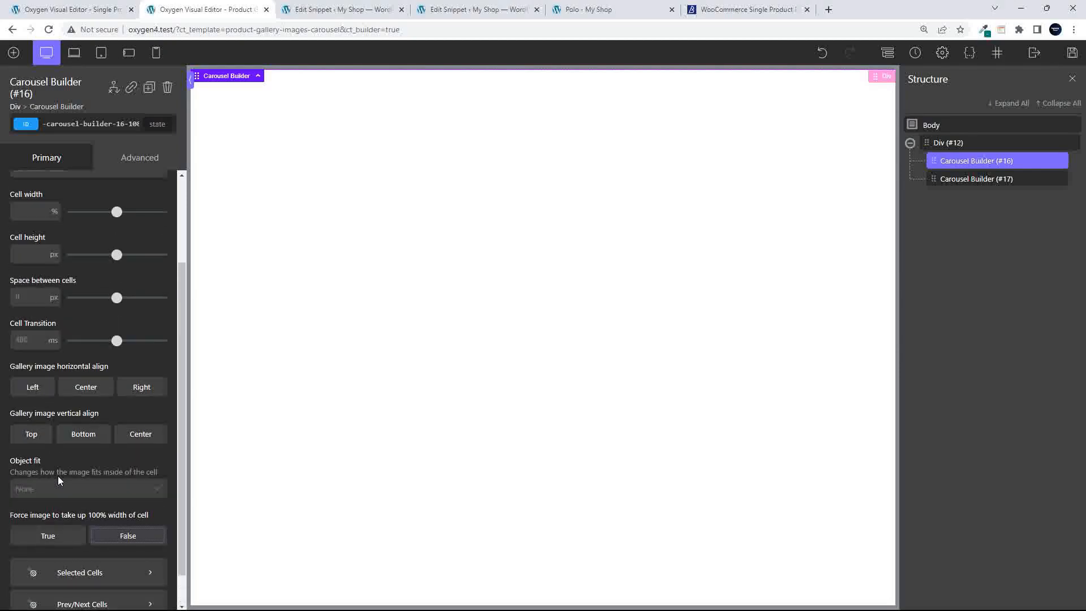
{"action": "scroll", "coordinate": [58, 477], "scroll_direction": "up", "scroll_amount": 2}
{"action": "scroll", "coordinate": [60, 479], "scroll_direction": "up", "scroll_amount": 1}
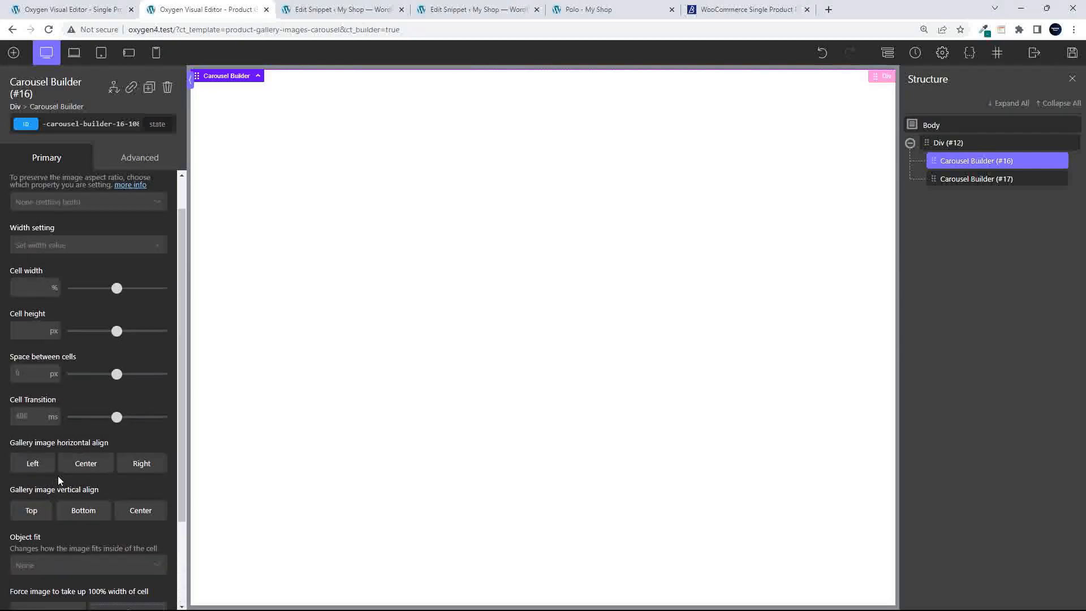
{"action": "left_click", "coordinate": [17, 185]}
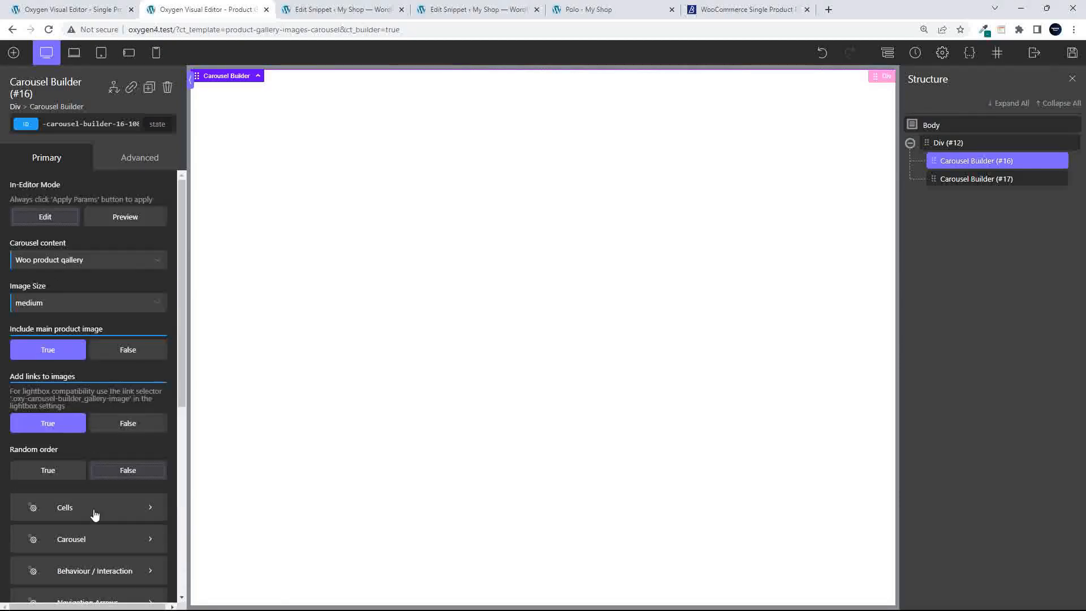
Enable Force equal cell heights on Carousel Builder #16 and view the Polo product page
{"action": "left_click", "coordinate": [88, 539]}
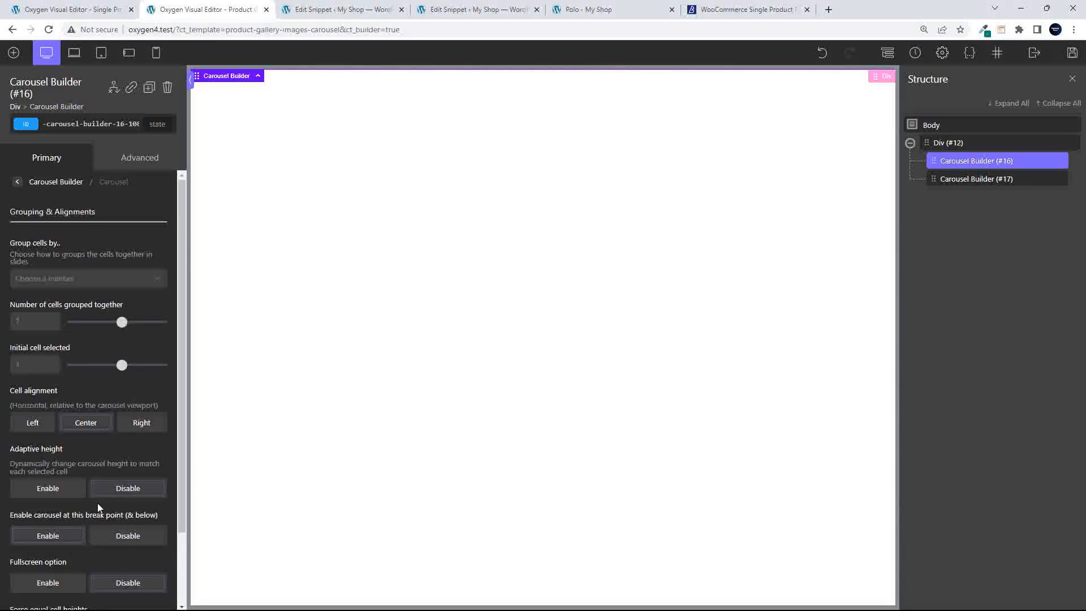
{"action": "scroll", "coordinate": [97, 503], "scroll_direction": "down", "scroll_amount": 2}
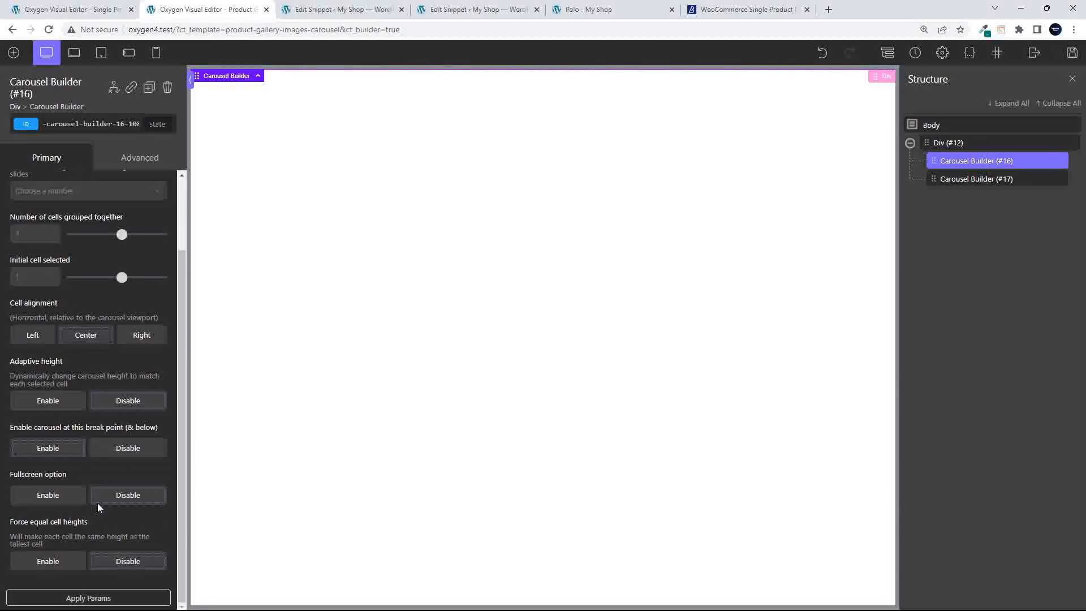
{"action": "left_click", "coordinate": [55, 560]}
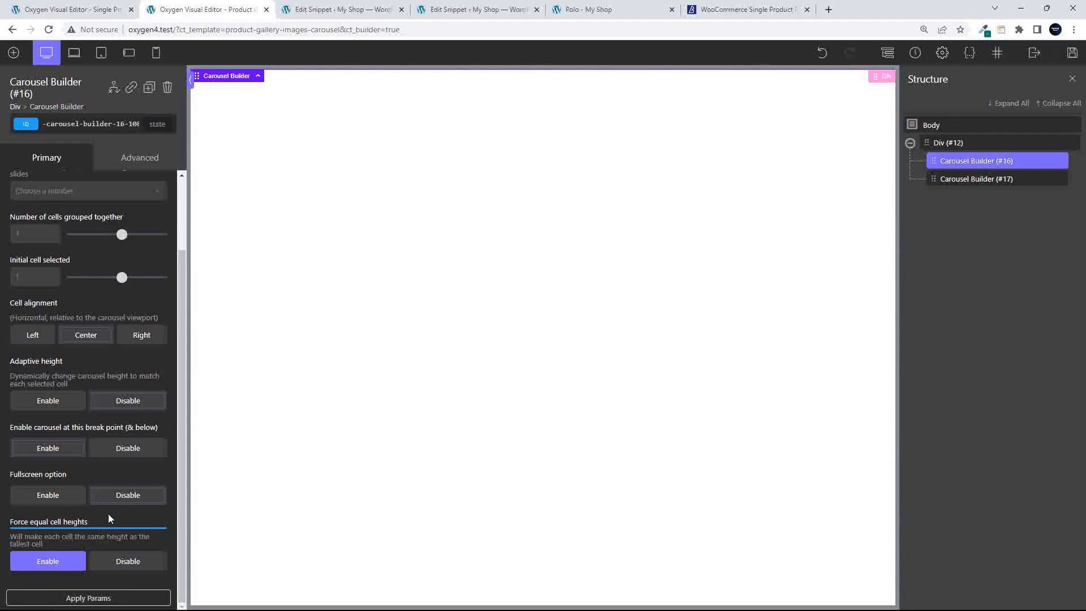
{"action": "scroll", "coordinate": [114, 507], "scroll_direction": "up", "scroll_amount": 2}
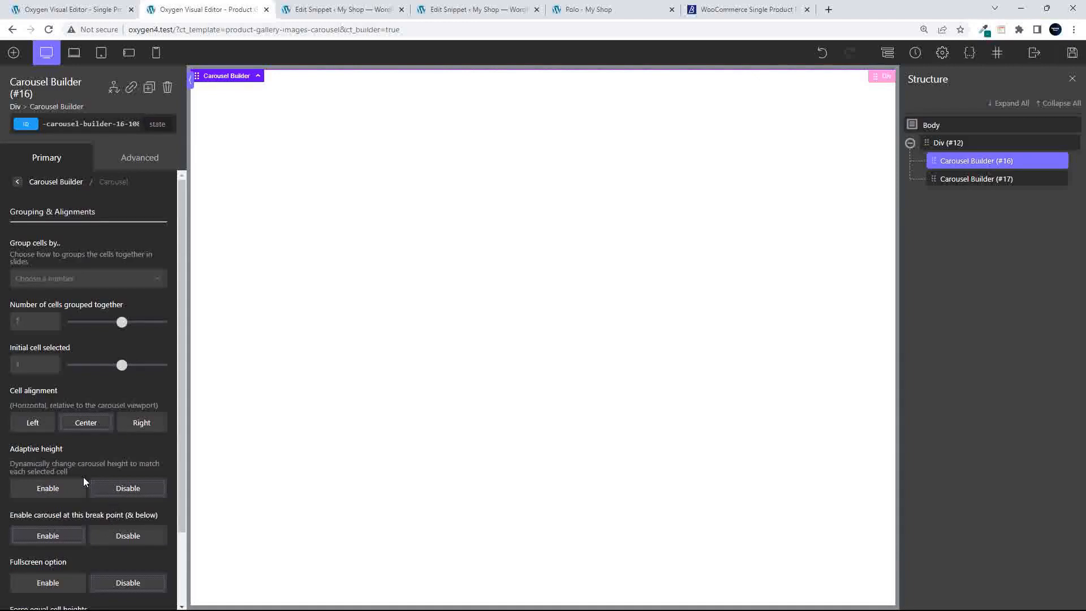
{"action": "left_click", "coordinate": [17, 183]}
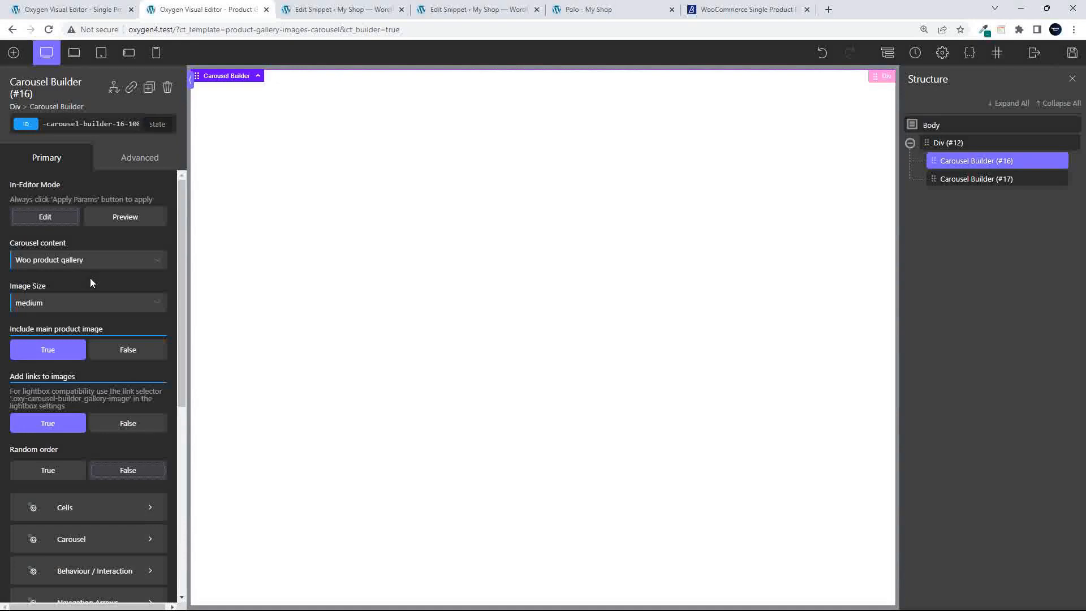
{"action": "left_click", "coordinate": [605, 11]}
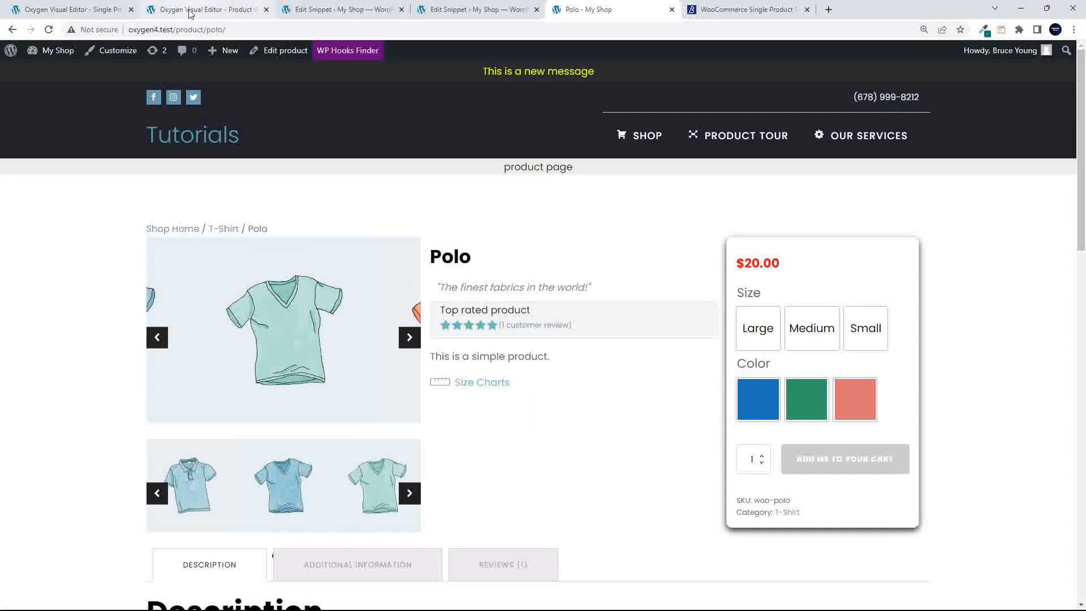
Set Carousel #16's navigation arrows to None, save the template, and reload the Polo page
{"action": "left_click", "coordinate": [206, 9]}
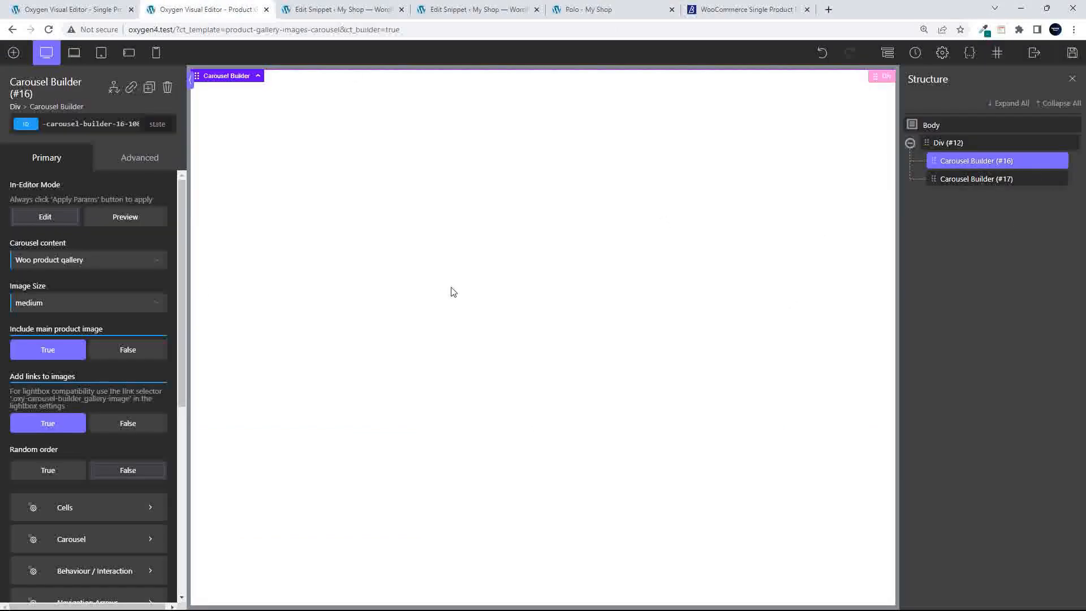
{"action": "scroll", "coordinate": [119, 409], "scroll_direction": "down", "scroll_amount": 5}
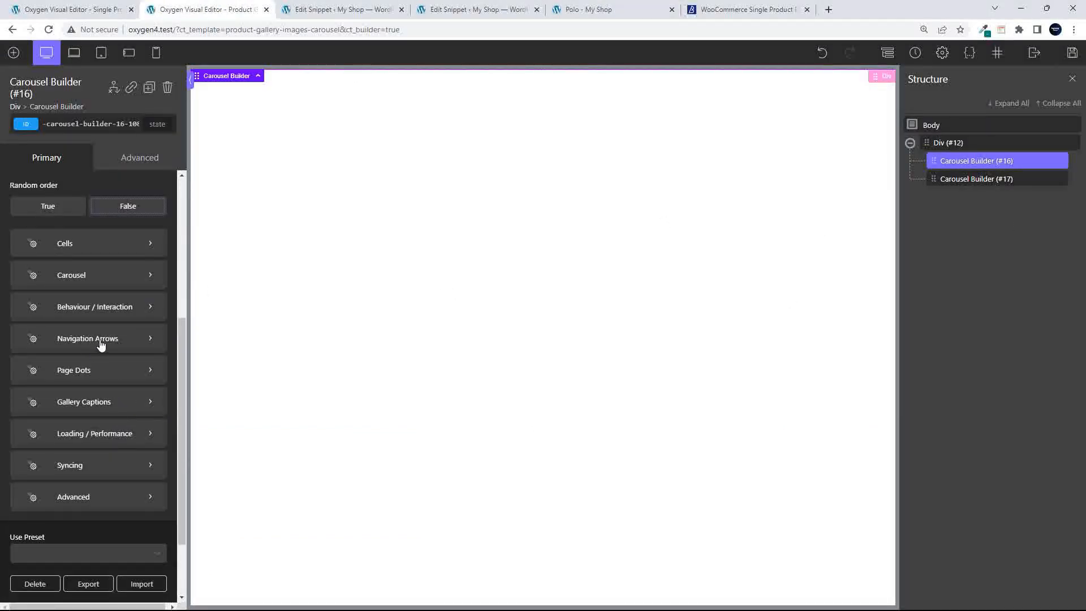
{"action": "left_click", "coordinate": [100, 340]}
{"action": "left_click", "coordinate": [63, 228]}
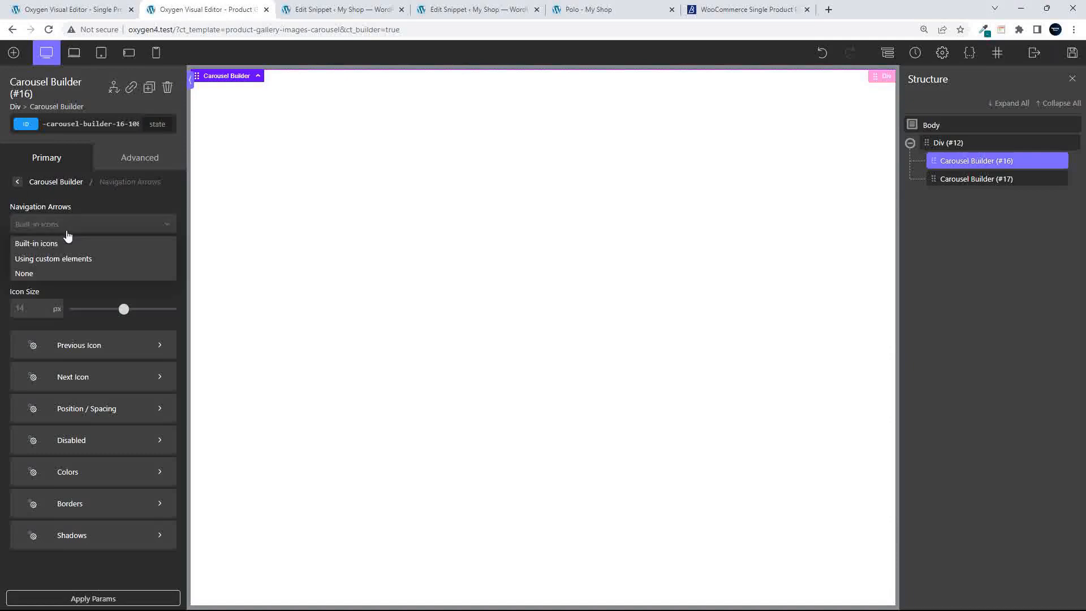
{"action": "left_click", "coordinate": [45, 270]}
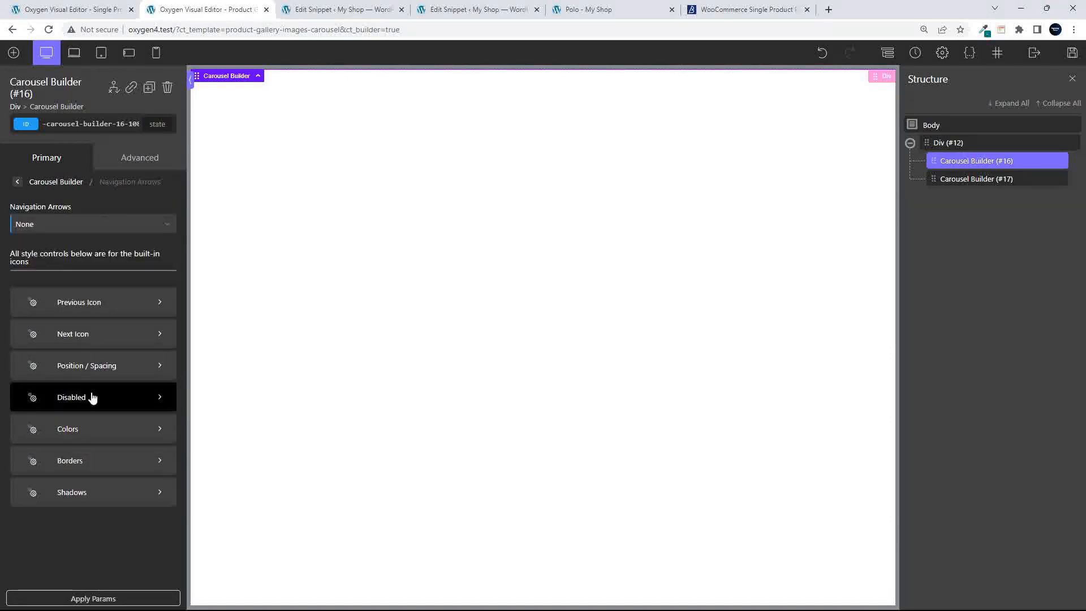
{"action": "left_click", "coordinate": [1064, 56]}
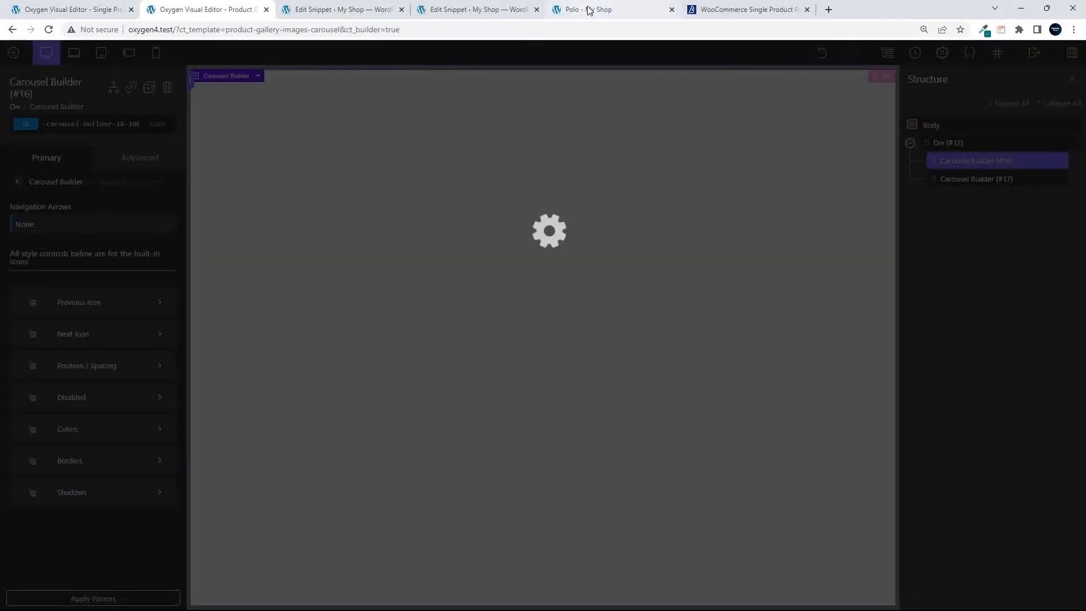
{"action": "left_click", "coordinate": [588, 9]}
{"action": "left_click", "coordinate": [49, 30]}
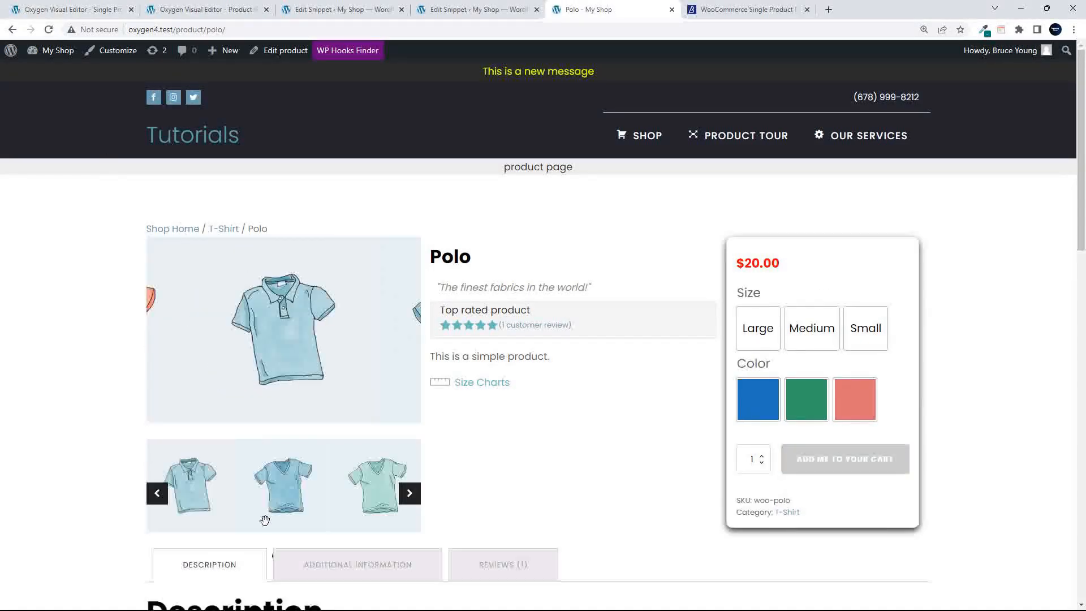
Pick the blue and mint V-neck thumbnails, open the main image full size, then return to the editor
{"action": "left_click", "coordinate": [286, 504]}
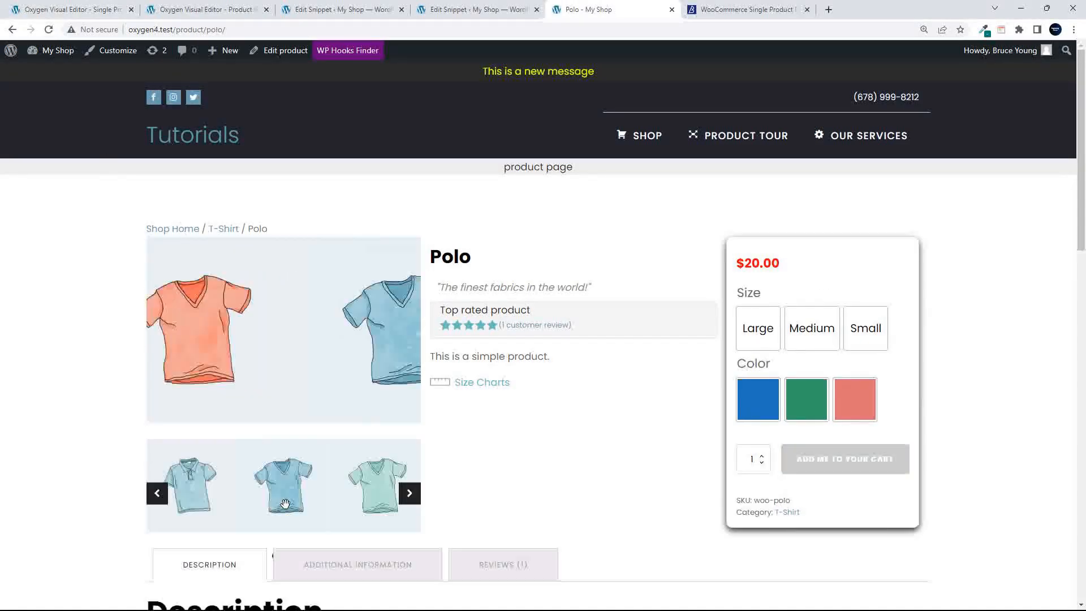
{"action": "left_click", "coordinate": [366, 500]}
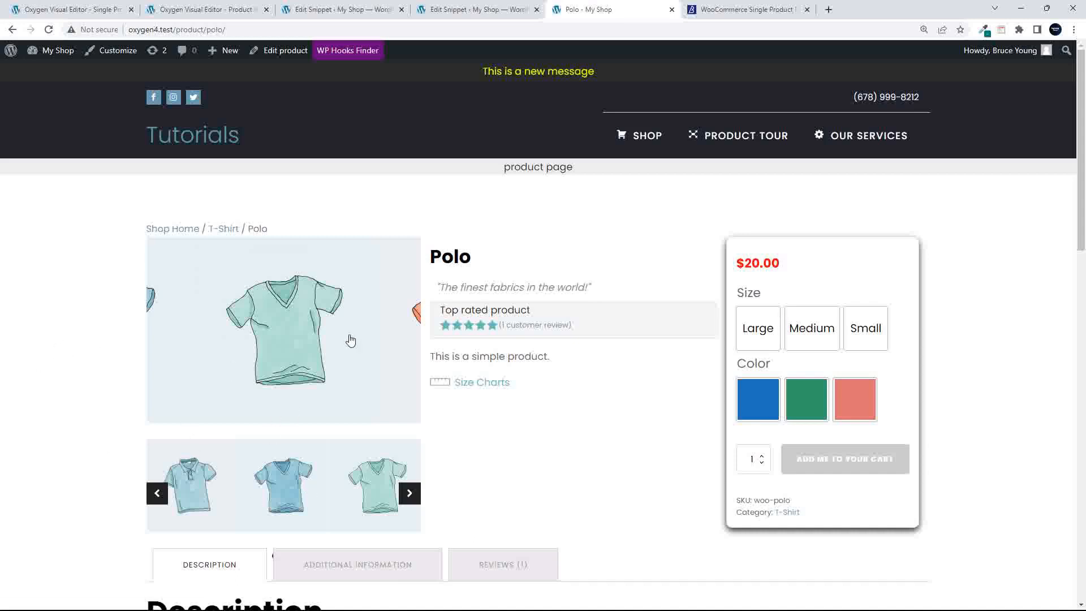
{"action": "left_click", "coordinate": [308, 338]}
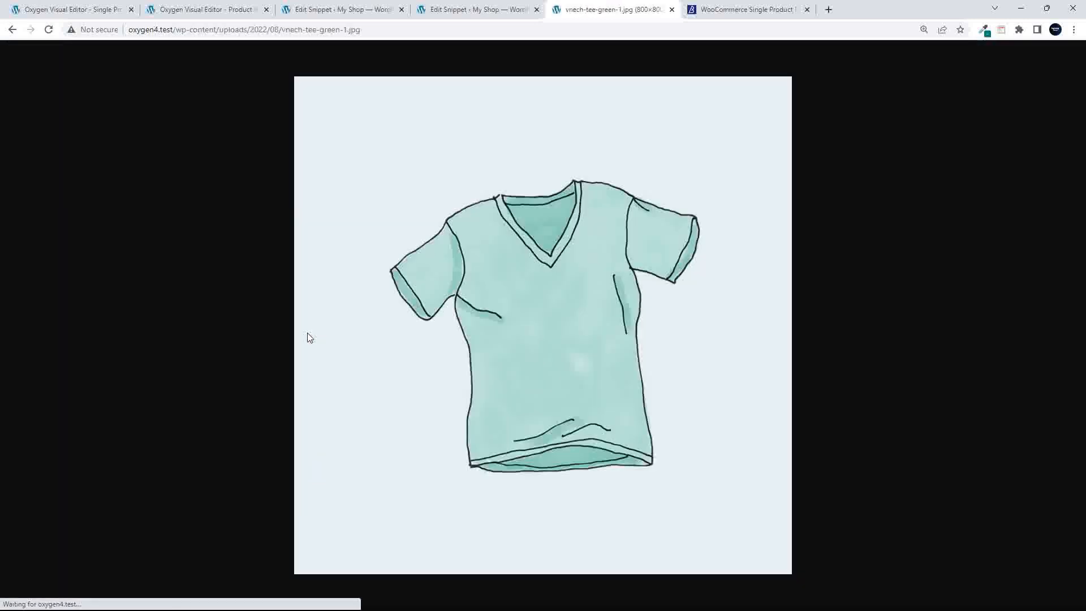
{"action": "left_click", "coordinate": [11, 30]}
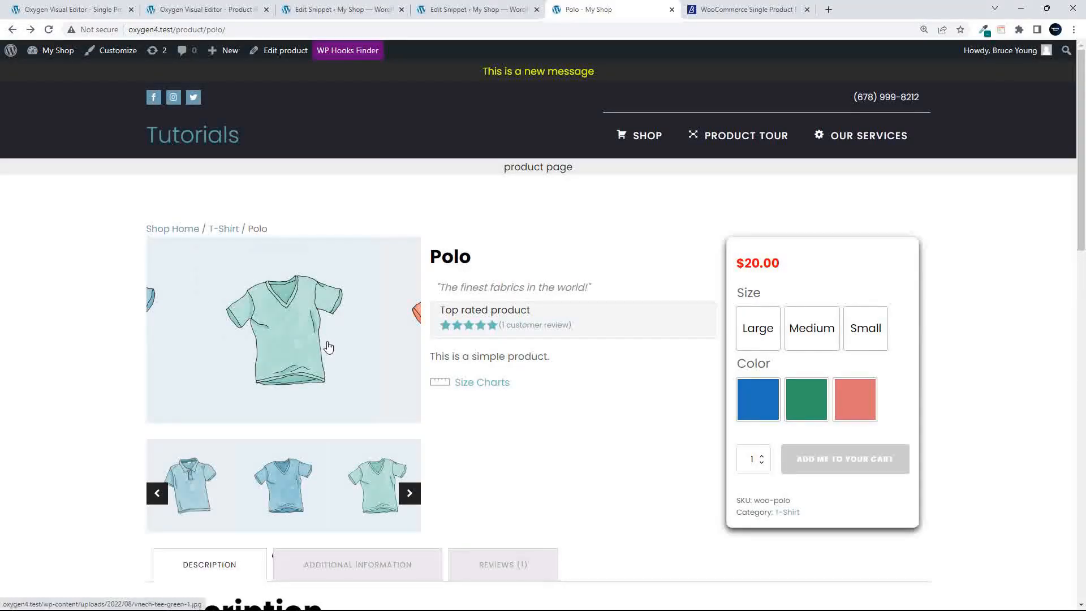
{"action": "left_click", "coordinate": [194, 15]}
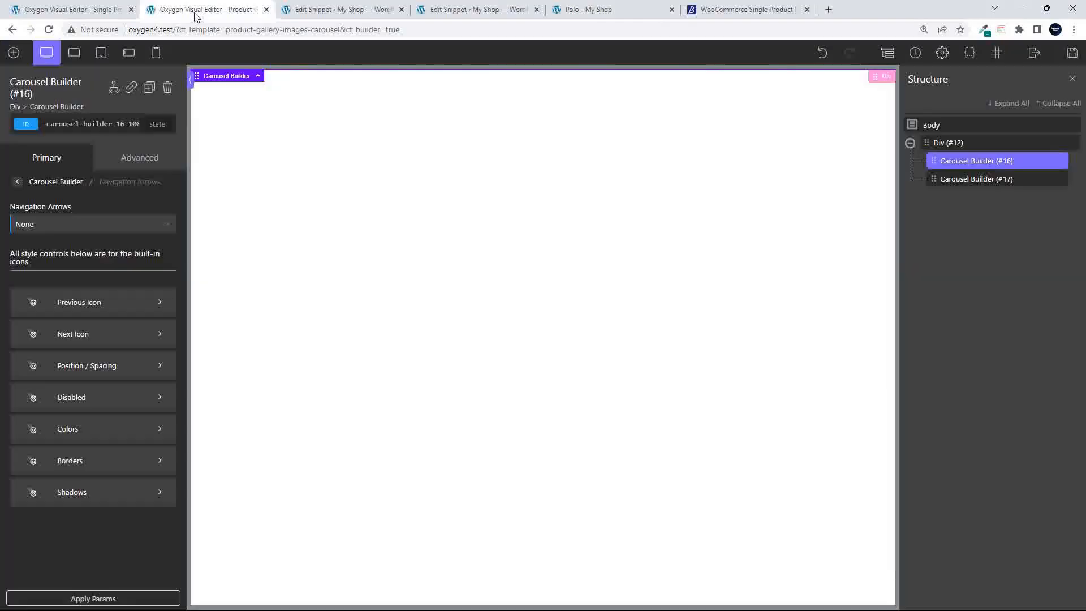
Select the page Body and add an Extras > Lightbox element
{"action": "left_click", "coordinate": [964, 184]}
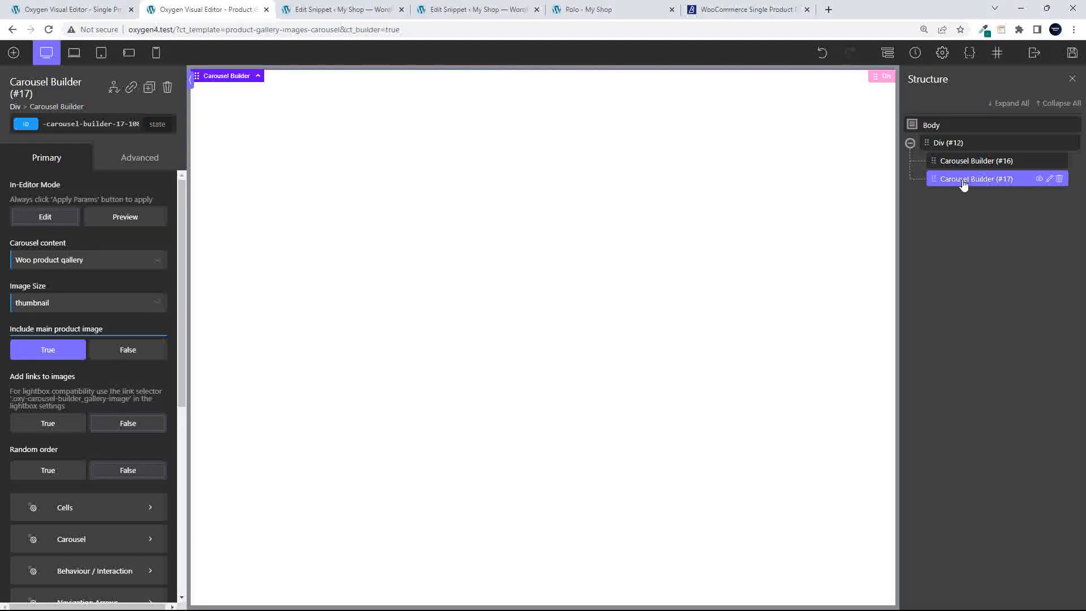
{"action": "left_click", "coordinate": [940, 131]}
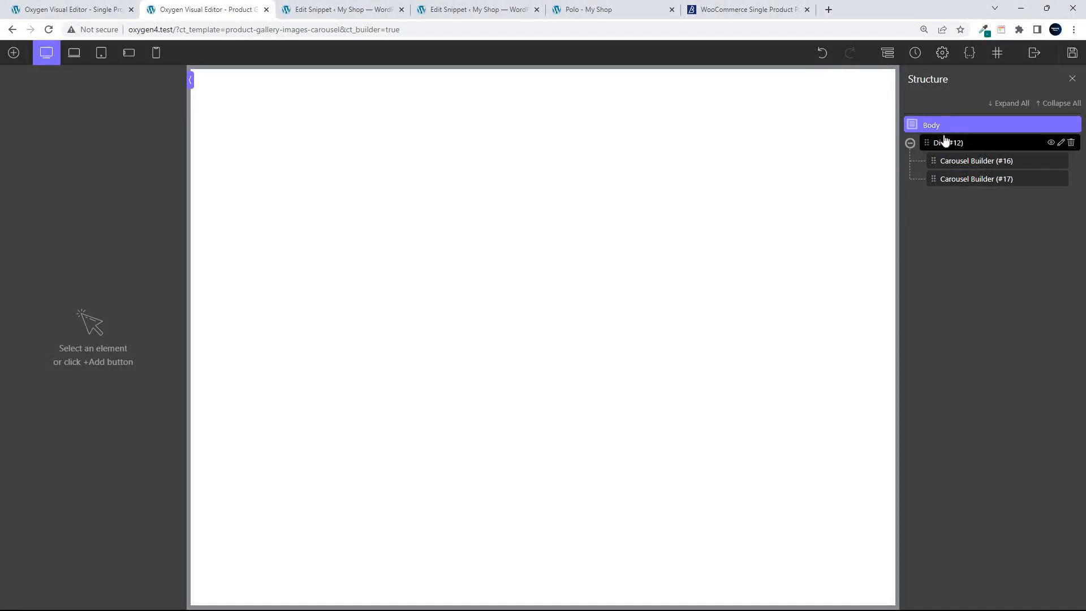
{"action": "left_click", "coordinate": [15, 55]}
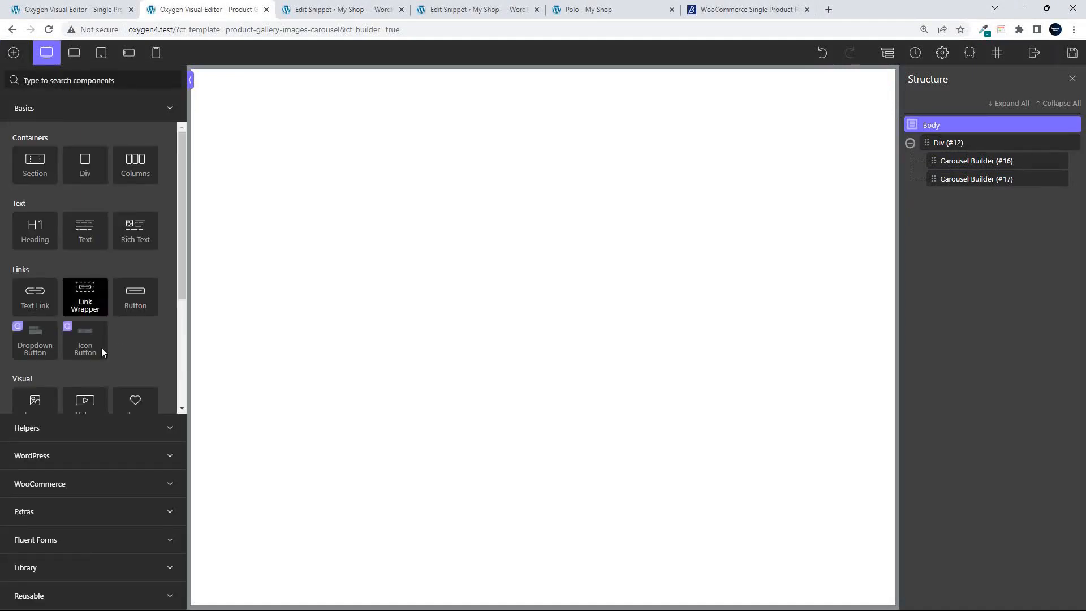
{"action": "left_click", "coordinate": [87, 511]}
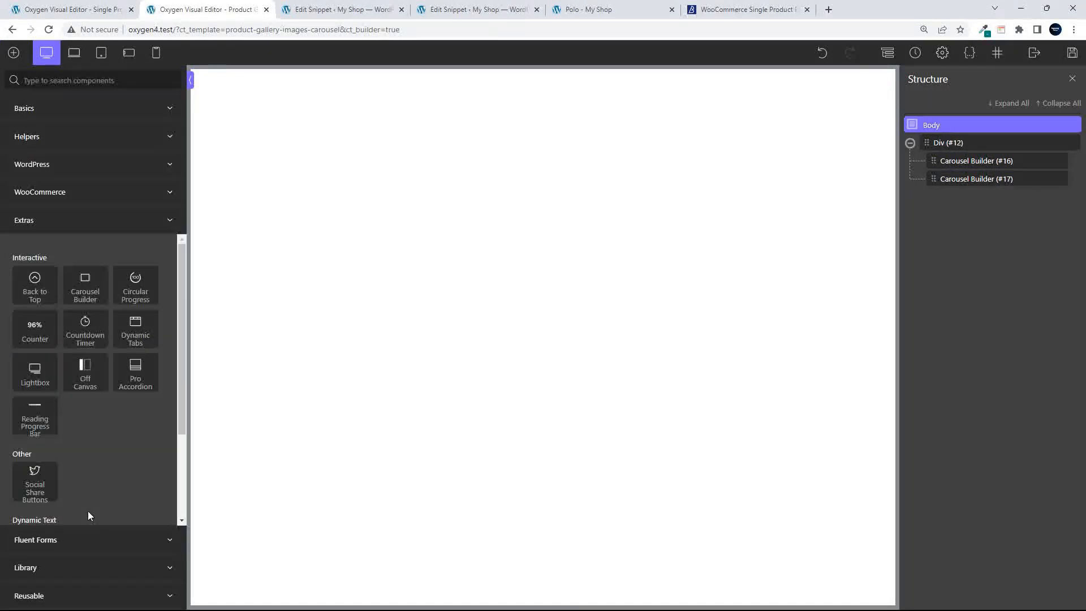
{"action": "left_click", "coordinate": [32, 372]}
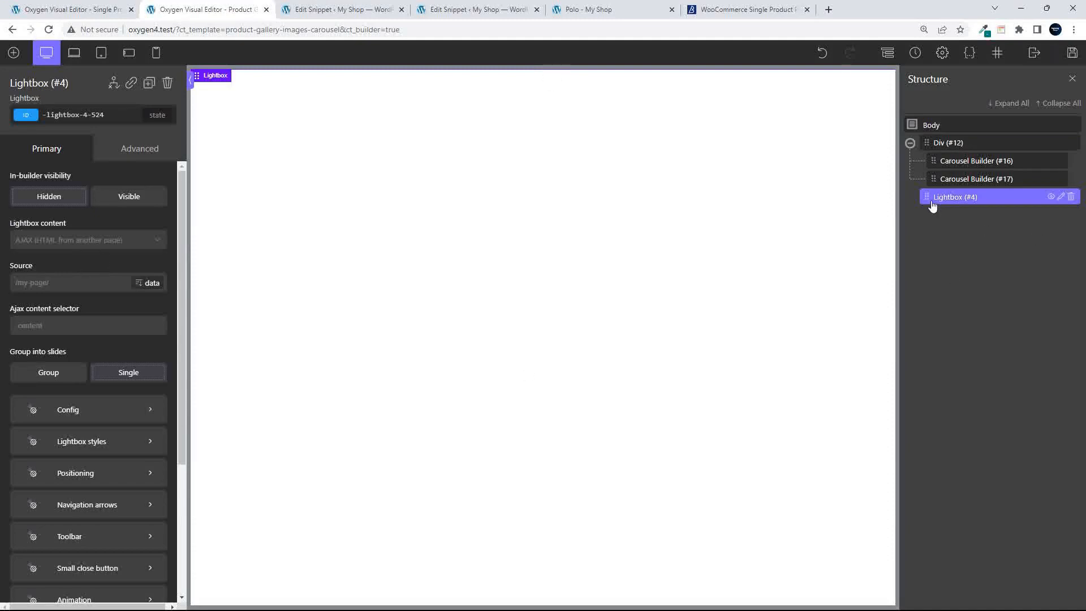
Set the Lightbox content to Manual (using links)
{"action": "left_click", "coordinate": [91, 245]}
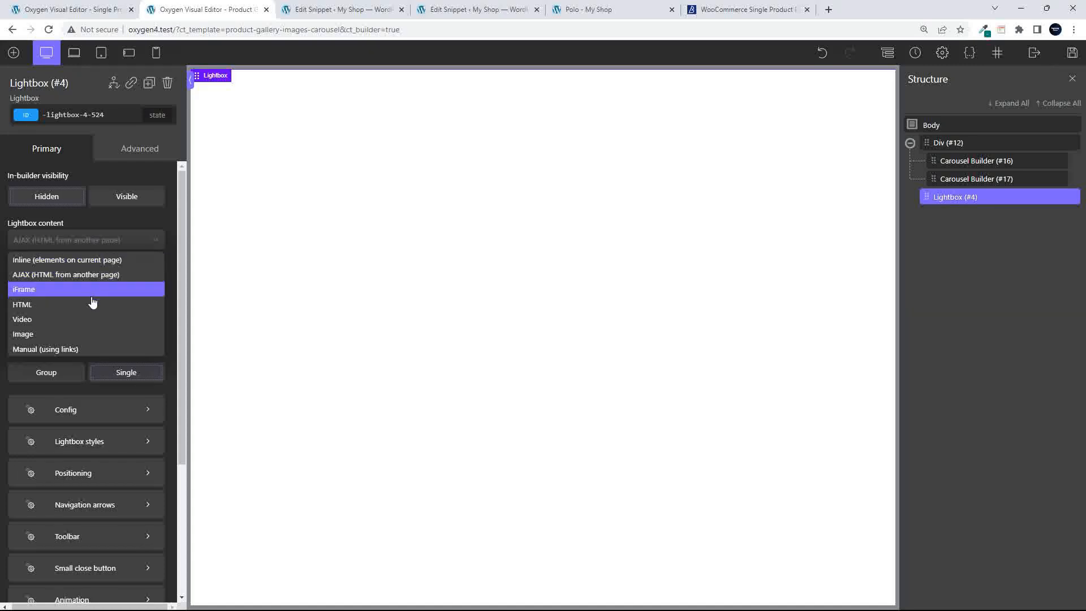
{"action": "left_click", "coordinate": [79, 349]}
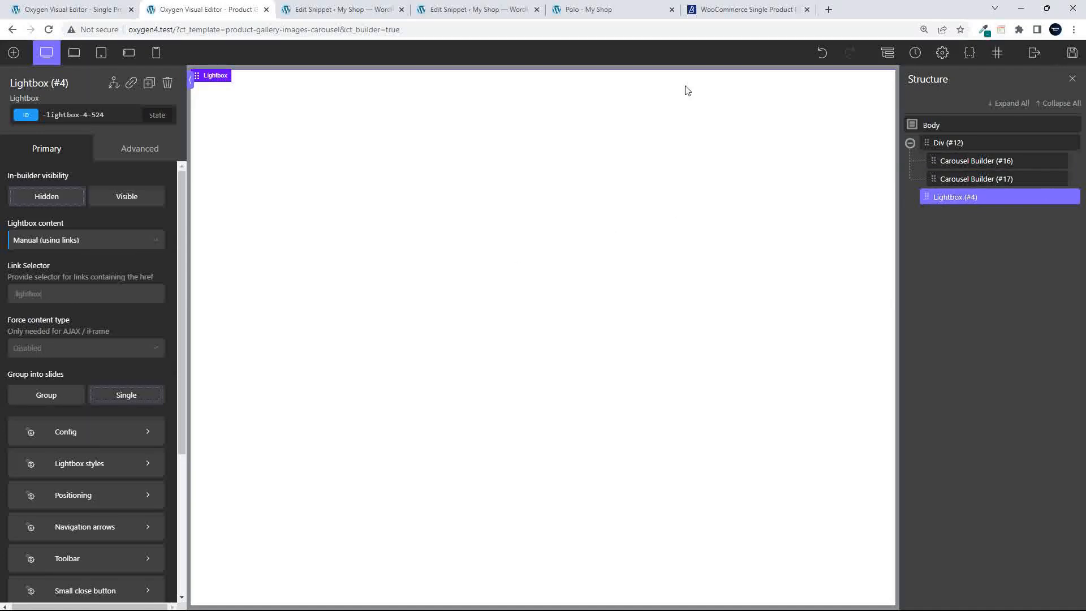
{"action": "left_click", "coordinate": [359, 10]}
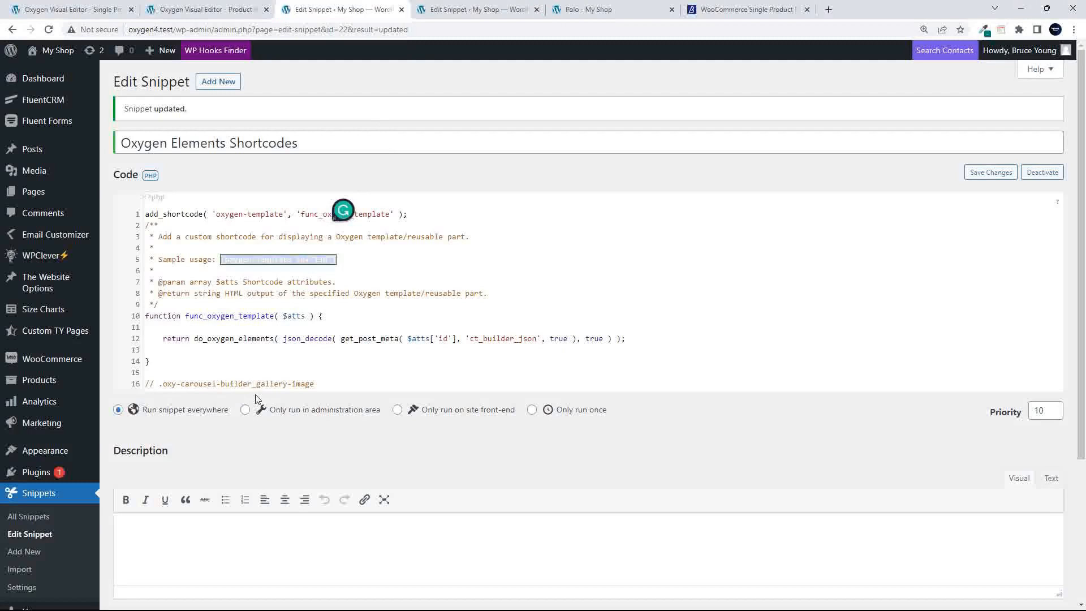
Copy .oxy-carousel-builder_gallery-image from line 16 of the snippet and return to Oxygen
{"action": "left_click_drag", "start_coordinate": [328, 389], "coordinate": [164, 385]}
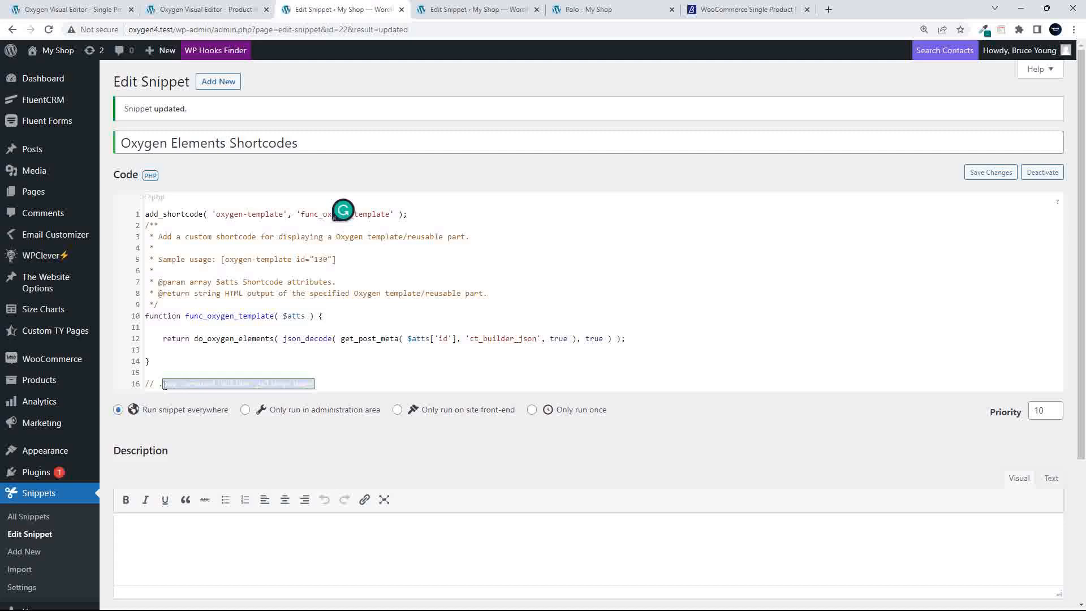
{"action": "left_click", "coordinate": [190, 11]}
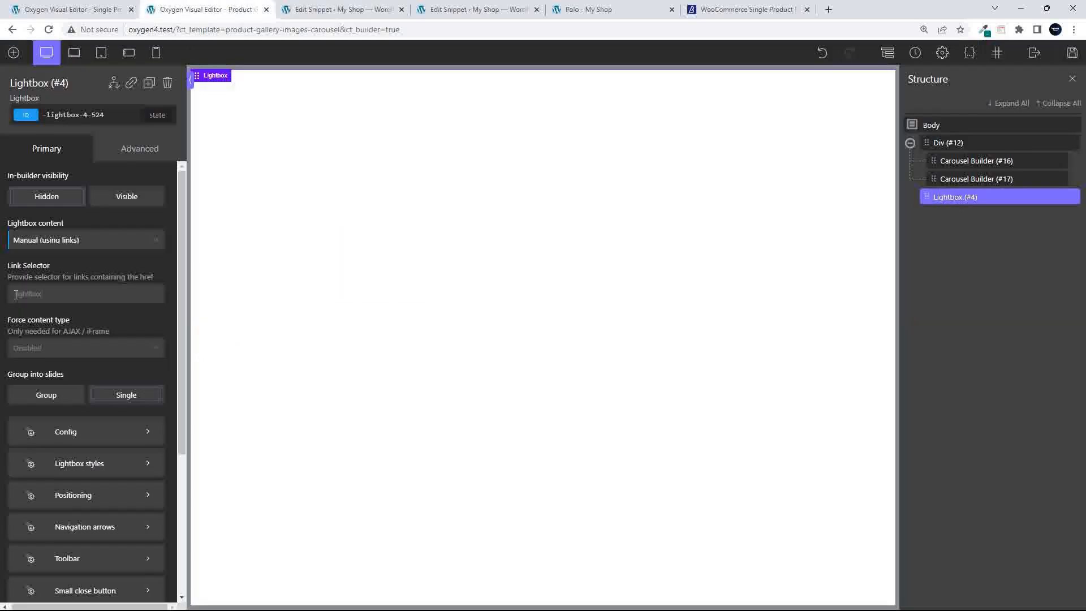
Paste .oxy-carousel-builder_gallery-image into the Lightbox Link Selector and save the template
{"action": "left_click", "coordinate": [101, 293]}
{"action": "type", "text": ".oxy-carousel-builder_gallery-image"}
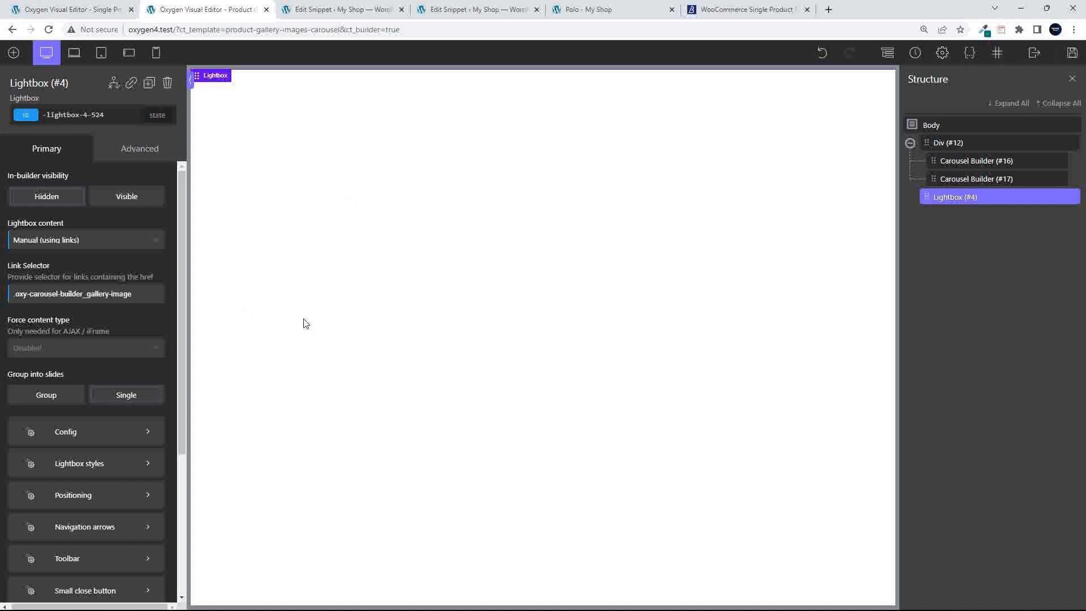
{"action": "left_click", "coordinate": [1073, 53]}
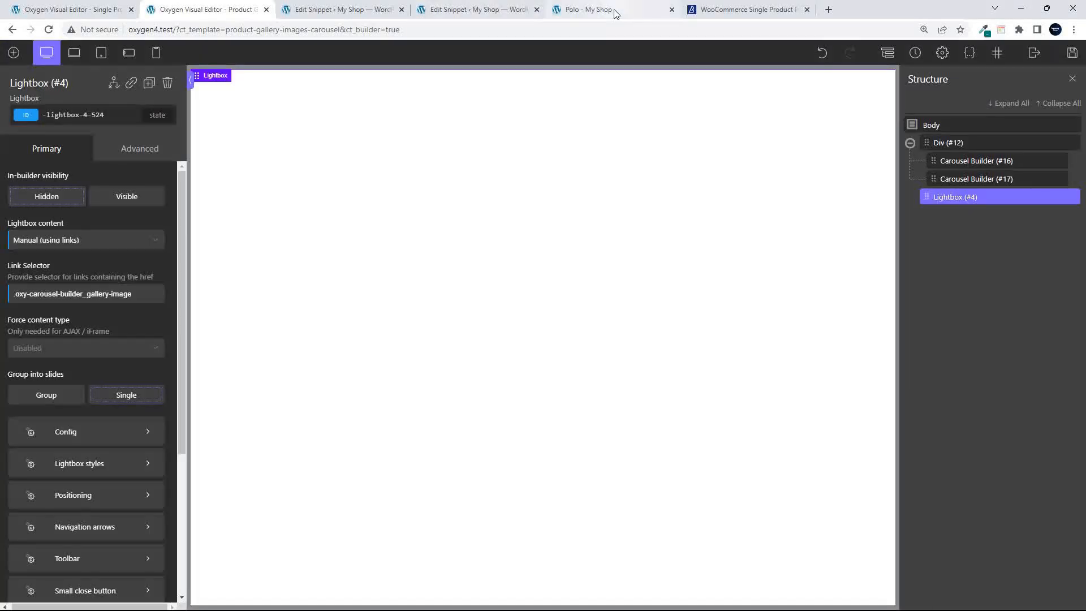
{"action": "left_click", "coordinate": [615, 10]}
Reload the Polo page and test the lightbox on two thumbnails and the main polo image
{"action": "left_click", "coordinate": [48, 30]}
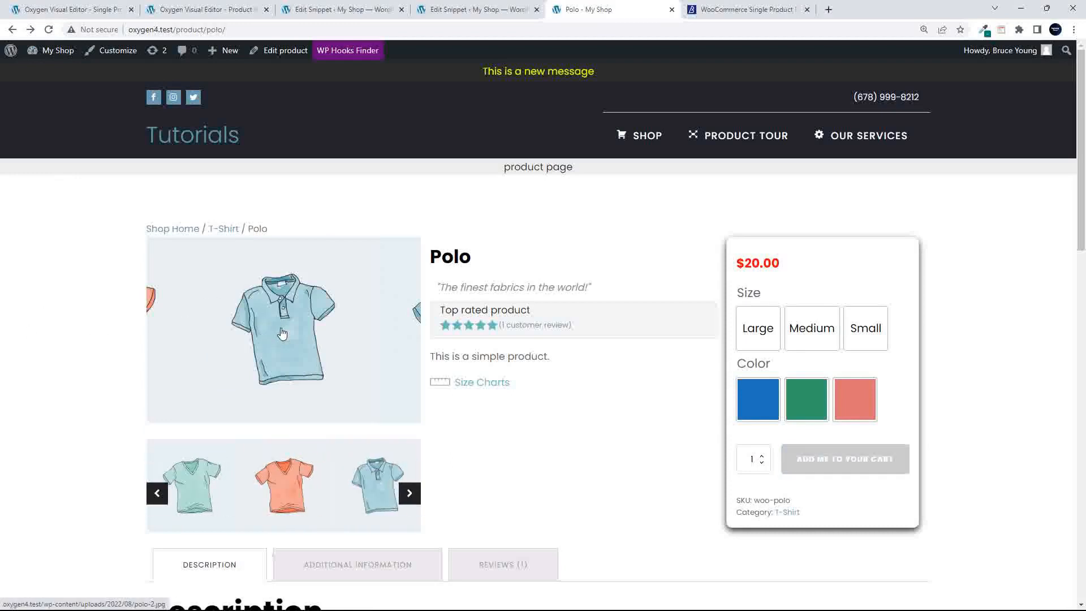
{"action": "left_click", "coordinate": [277, 494]}
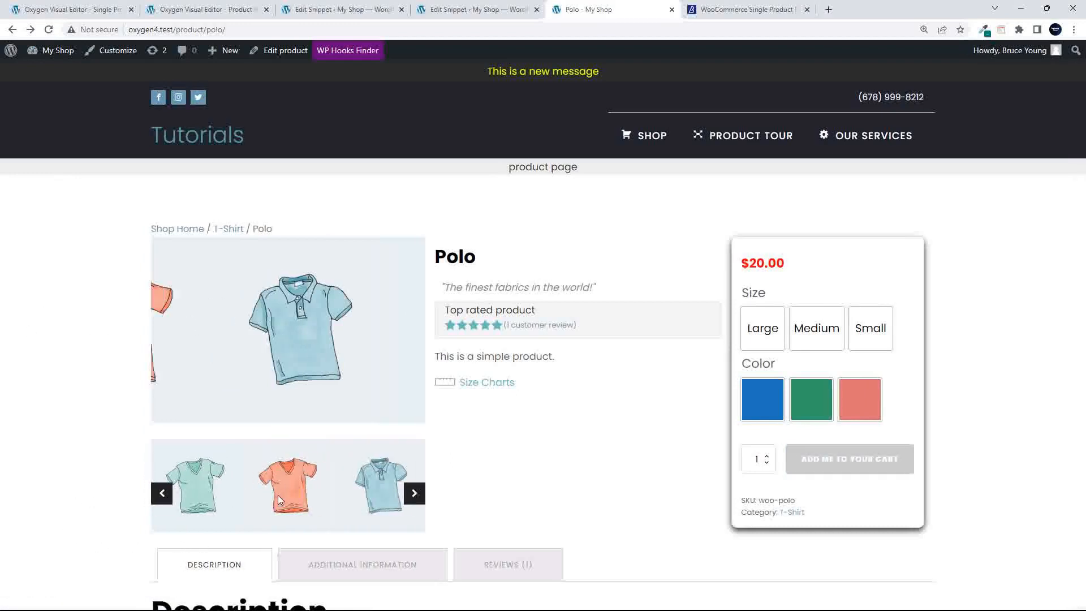
{"action": "left_click", "coordinate": [379, 503]}
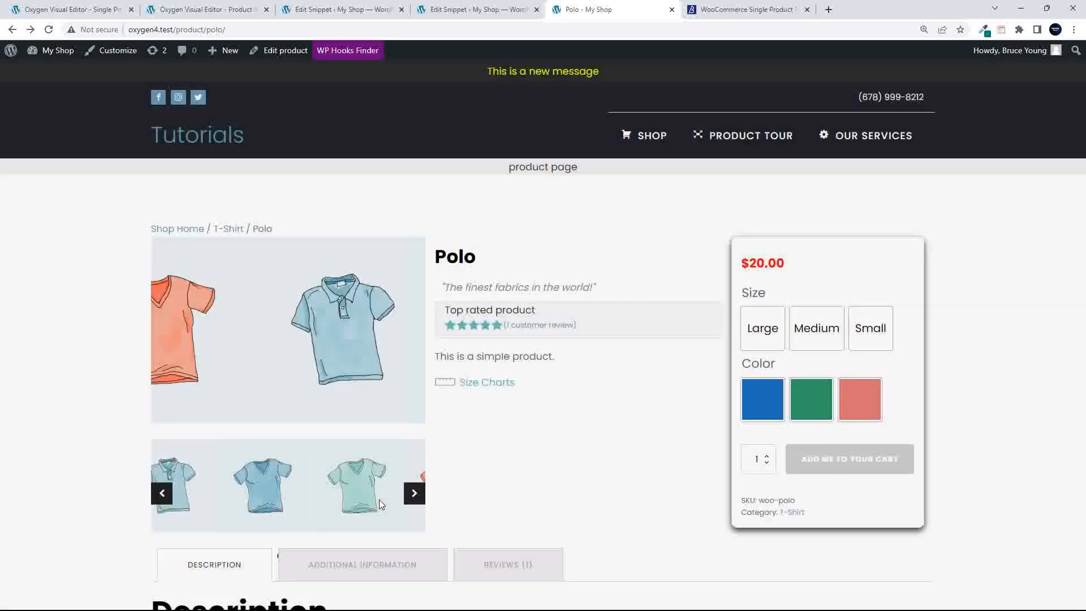
{"action": "left_click", "coordinate": [204, 510]}
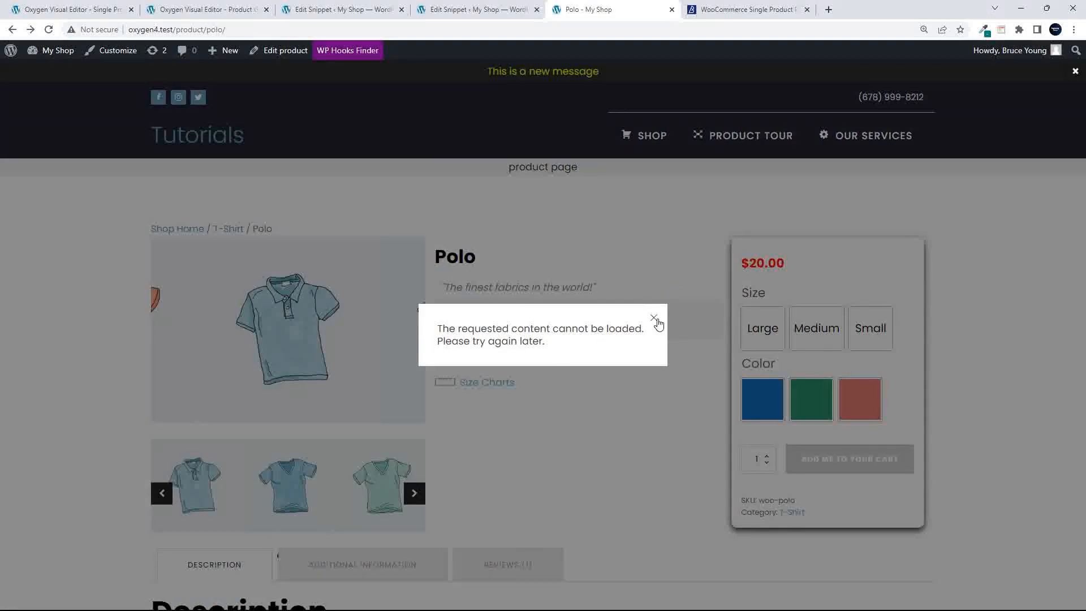
{"action": "left_click", "coordinate": [653, 318]}
{"action": "left_click", "coordinate": [279, 330]}
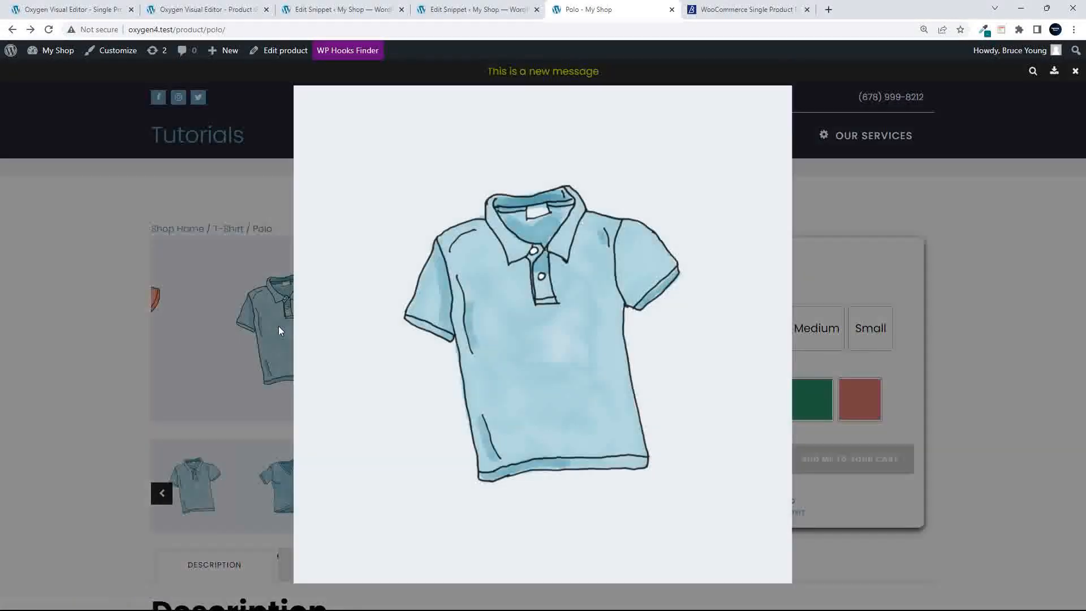
{"action": "left_click", "coordinate": [113, 350]}
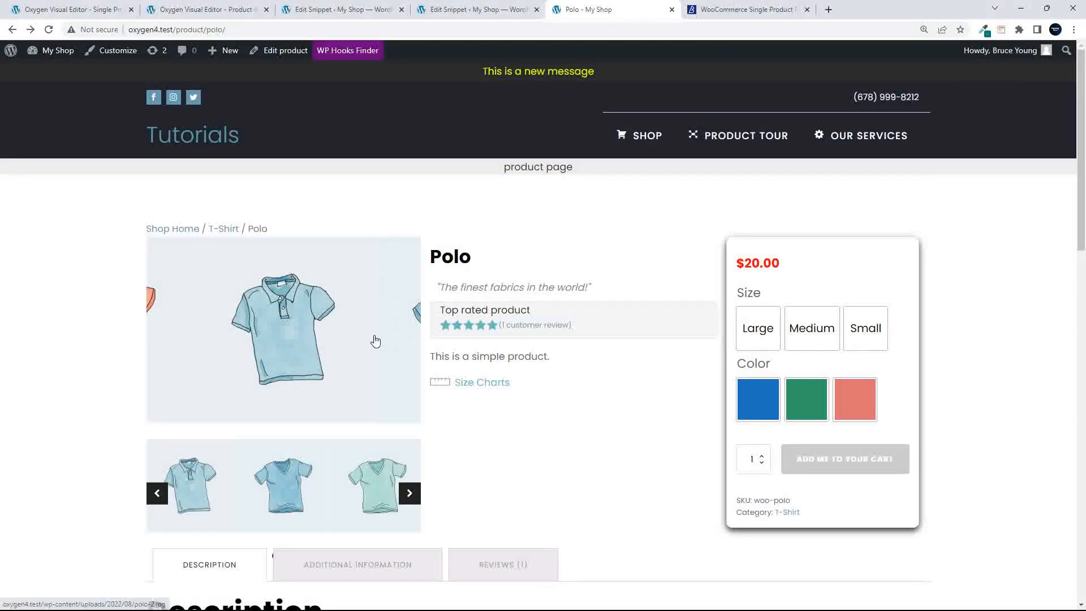
Slide to the green V-neck and open it in the lightbox, test another thumbnail, then return to the editor
{"action": "left_click_drag", "start_coordinate": [375, 352], "coordinate": [189, 332]}
{"action": "left_click", "coordinate": [305, 334]}
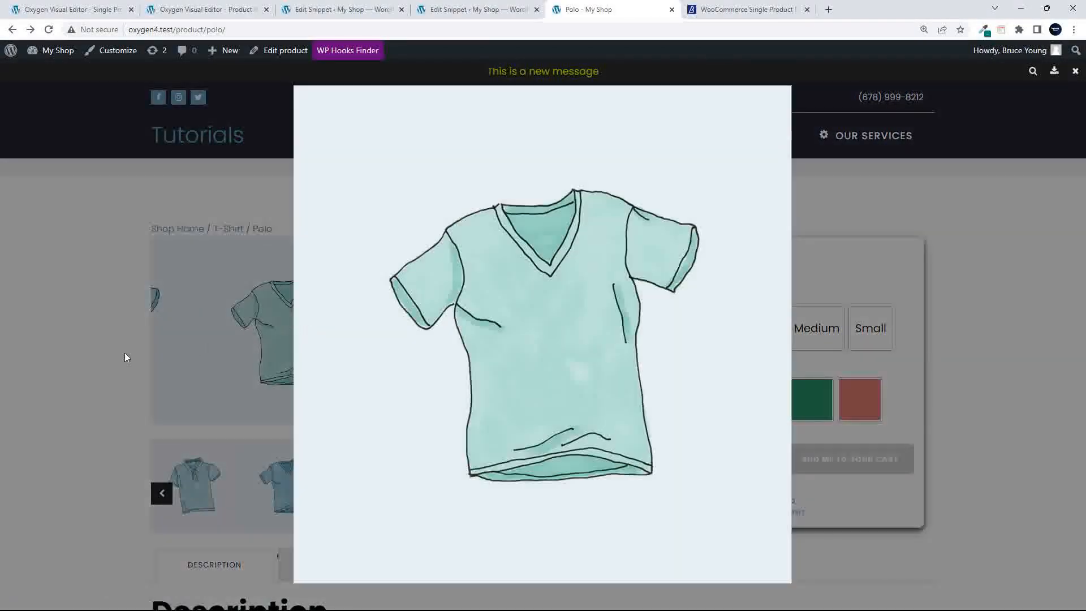
{"action": "left_click", "coordinate": [104, 354]}
{"action": "left_click", "coordinate": [413, 496]}
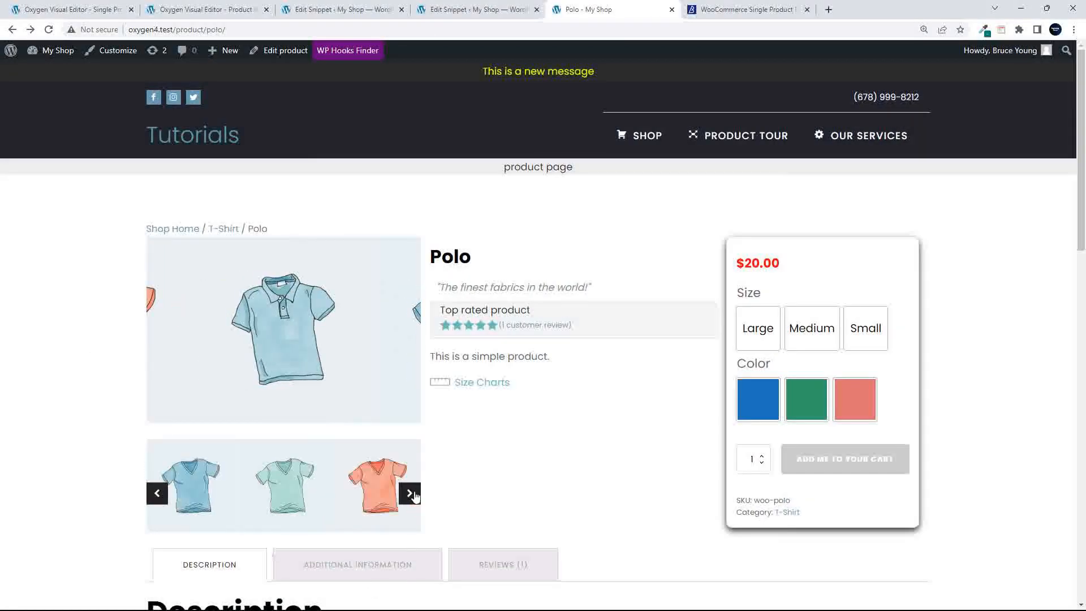
{"action": "left_click", "coordinate": [413, 497]}
{"action": "left_click", "coordinate": [290, 489]}
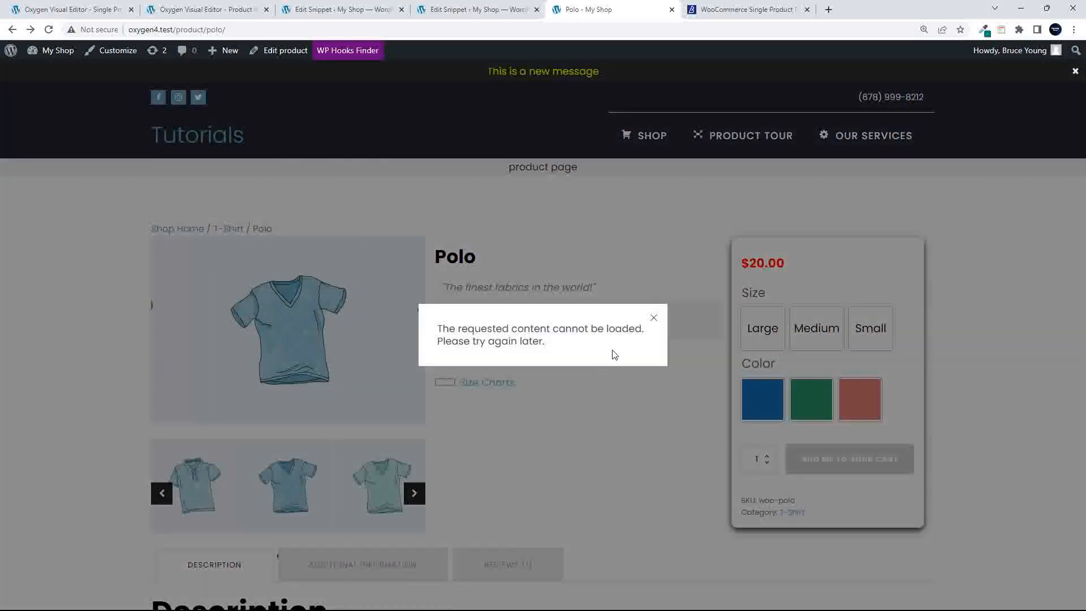
{"action": "left_click", "coordinate": [655, 321]}
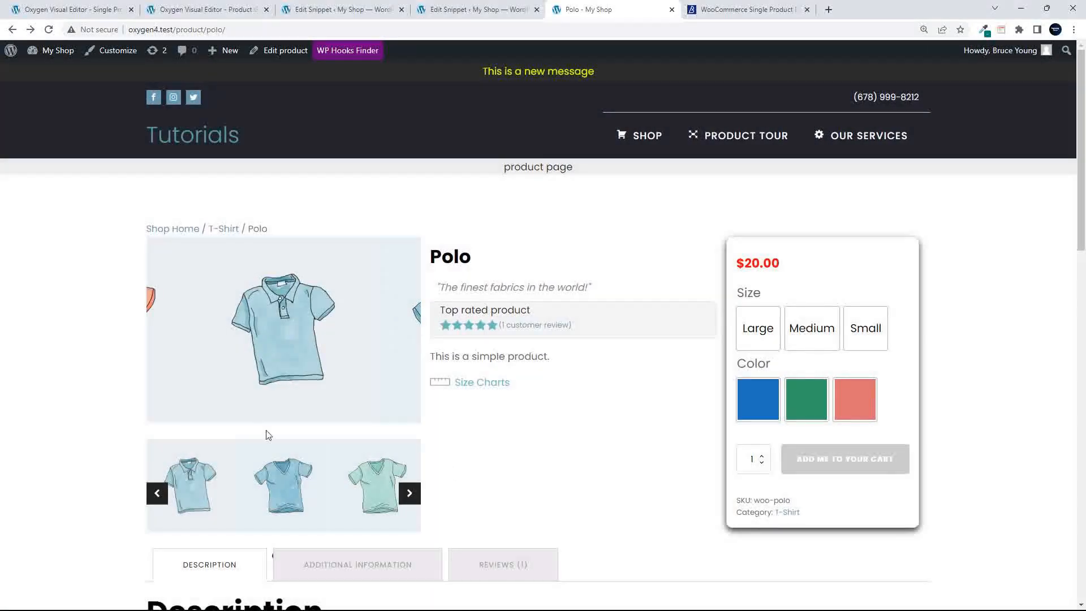
{"action": "left_click", "coordinate": [201, 14]}
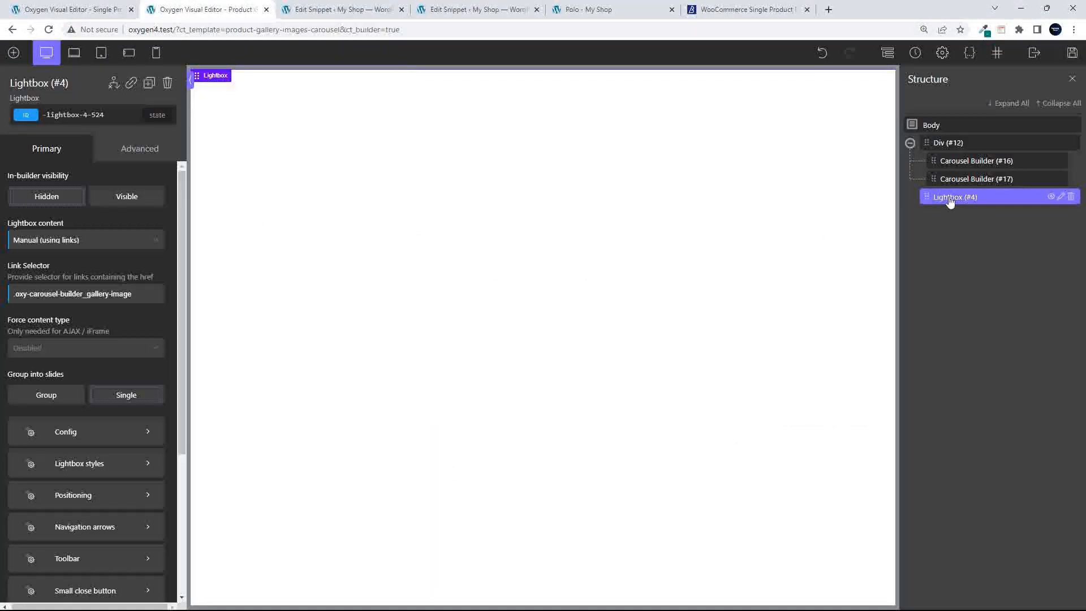
Set Add links to images to False on thumbnail Carousel Builder #17 and save the template
{"action": "left_click", "coordinate": [950, 179]}
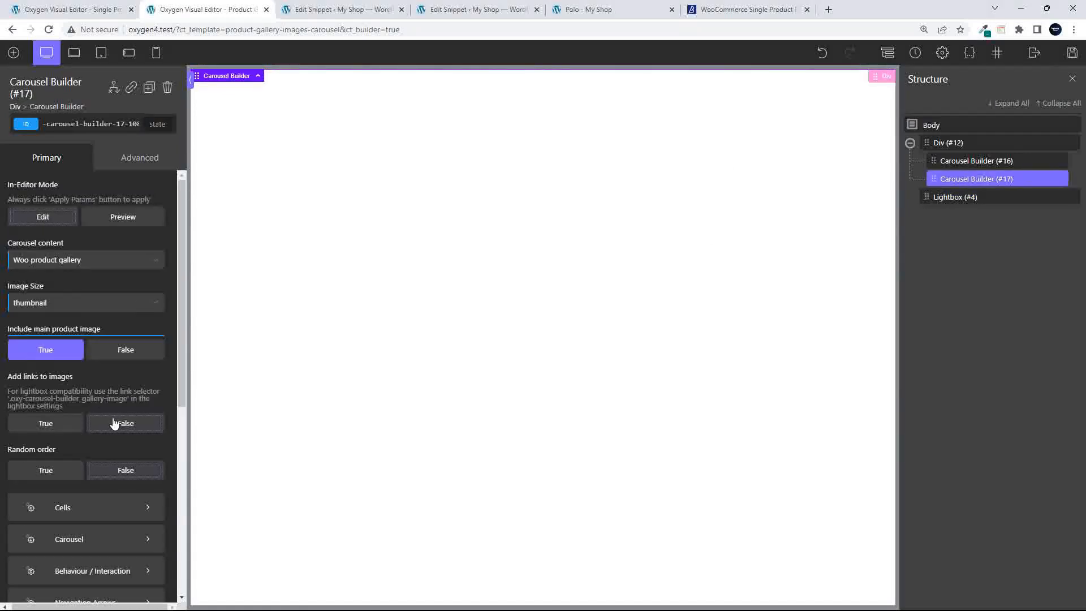
{"action": "left_click", "coordinate": [146, 430]}
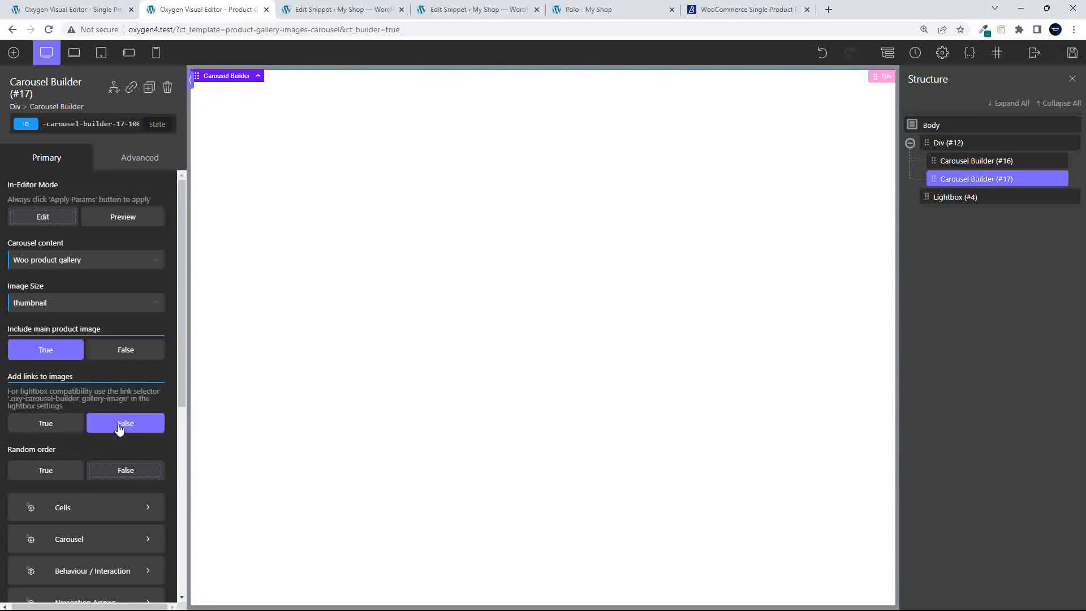
{"action": "scroll", "coordinate": [122, 432], "scroll_direction": "down", "scroll_amount": 4}
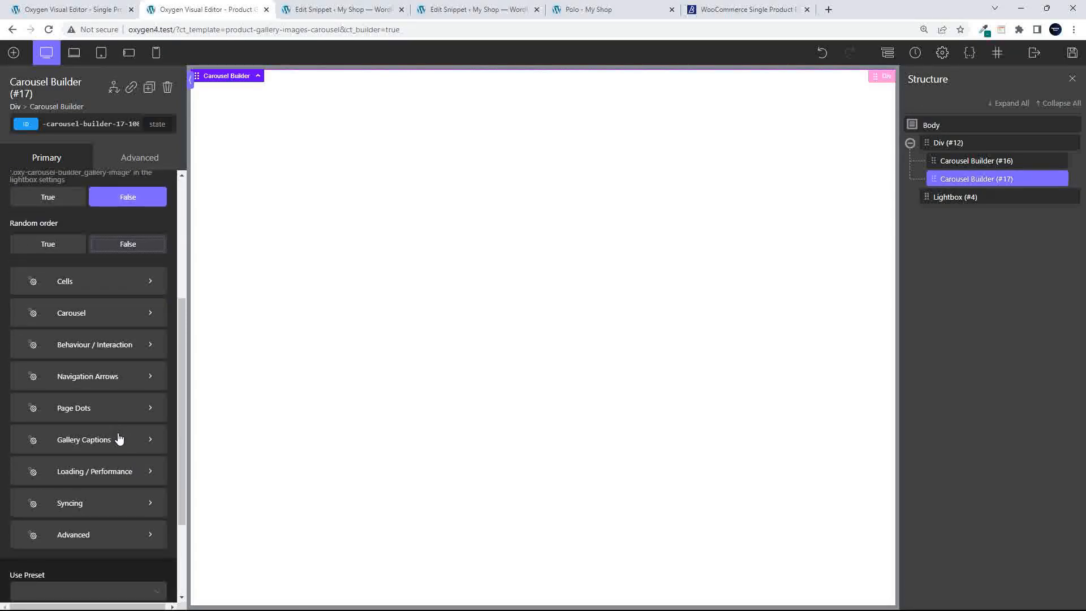
{"action": "scroll", "coordinate": [123, 378], "scroll_direction": "up", "scroll_amount": 1}
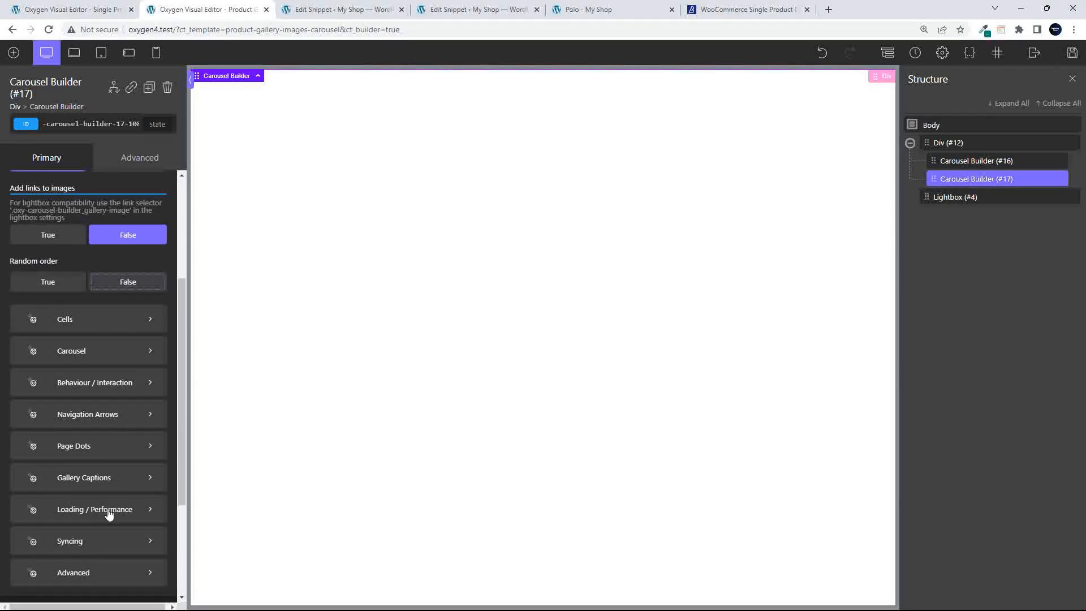
{"action": "left_click", "coordinate": [1072, 53]}
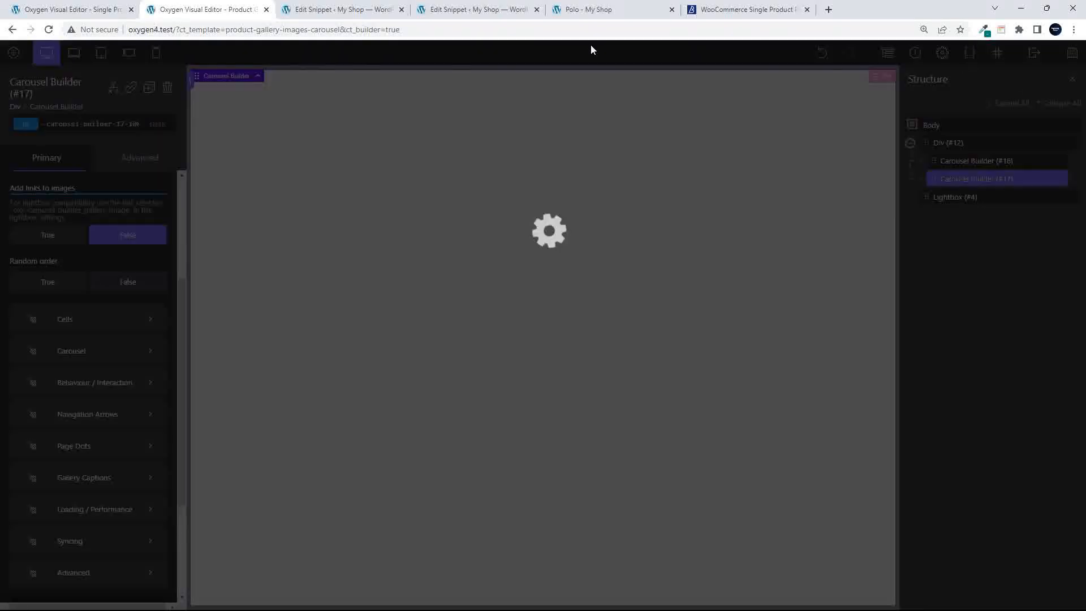
{"action": "left_click", "coordinate": [593, 10]}
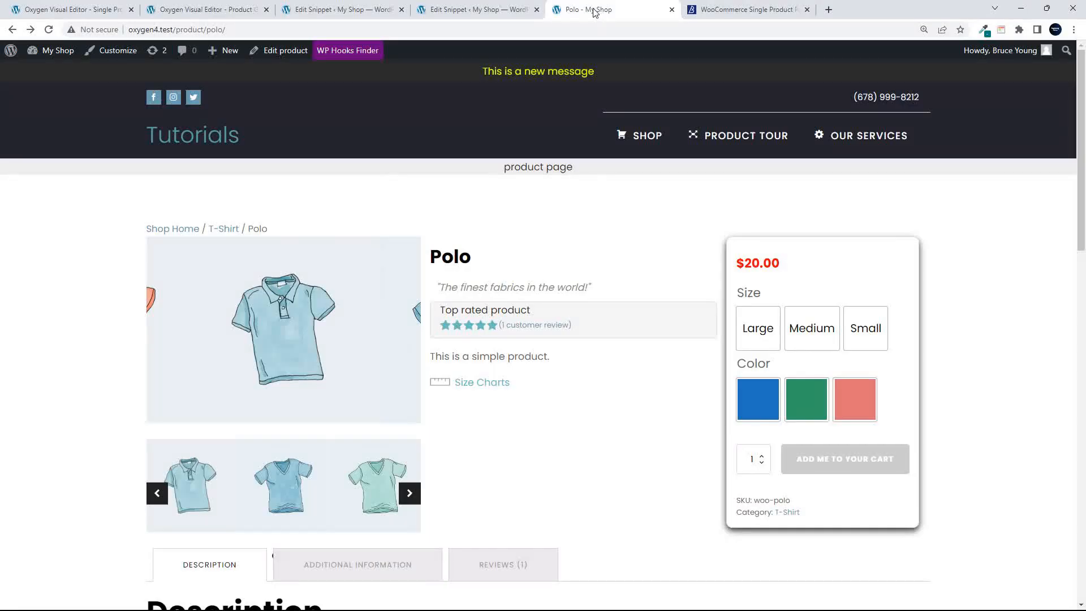
Reload the Polo page and check the main image opens and closes in the lightbox
{"action": "left_click", "coordinate": [49, 30]}
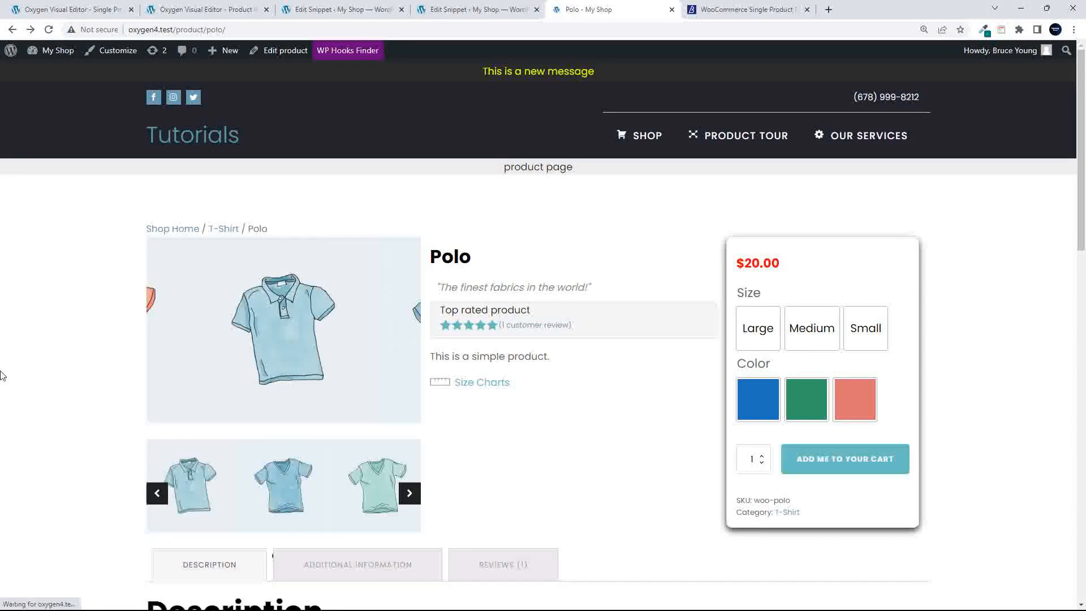
{"action": "left_click", "coordinate": [314, 375]}
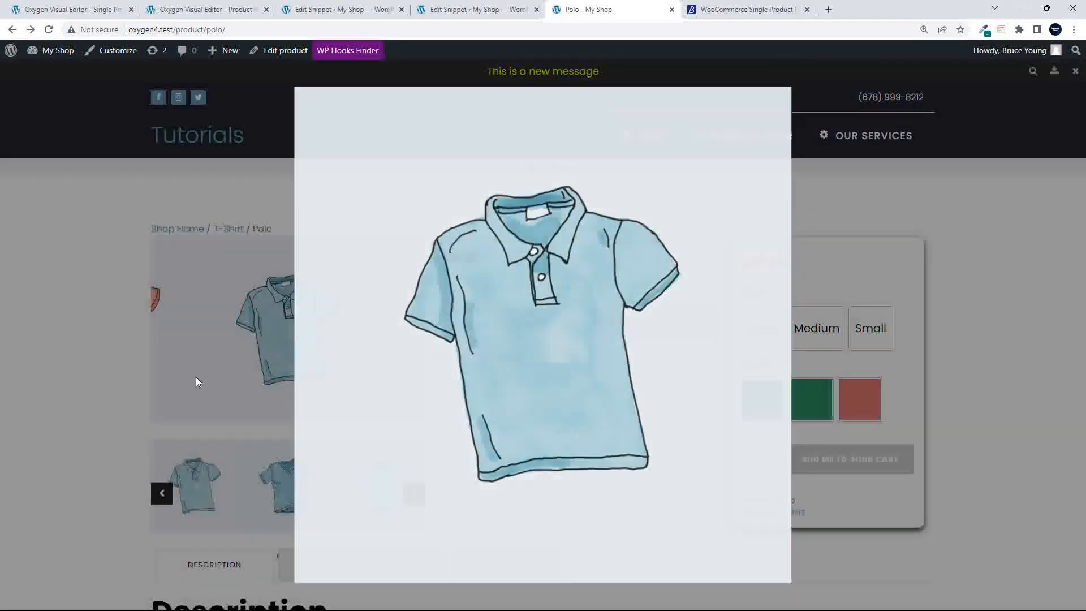
{"action": "left_click", "coordinate": [195, 376]}
Test the orange thumbnail, dismiss the content-cannot-be-loaded error, and return to the editor
{"action": "left_click", "coordinate": [282, 493]}
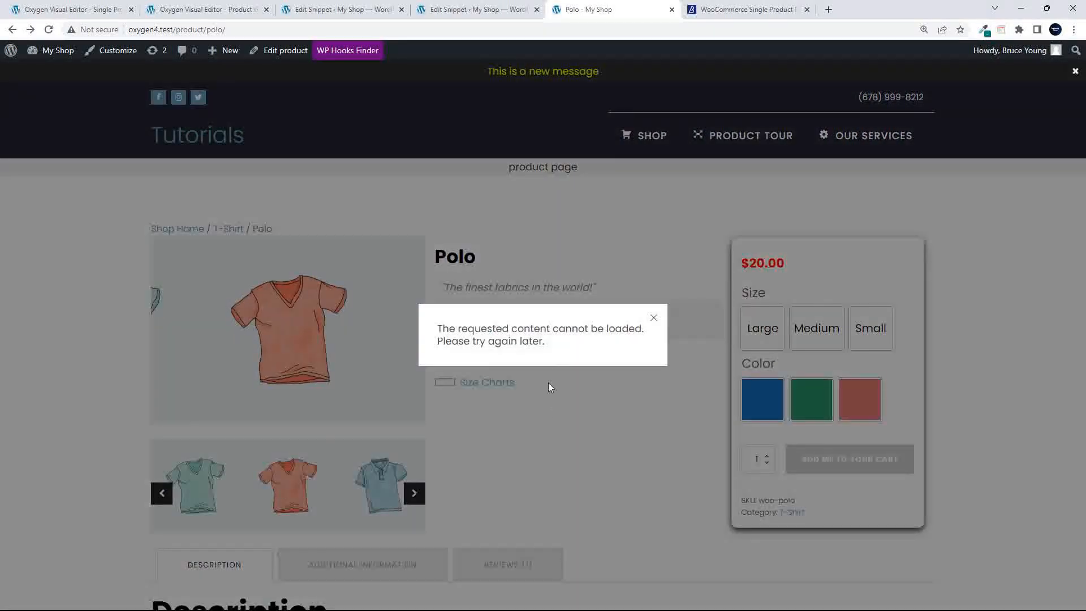
{"action": "left_click", "coordinate": [562, 411]}
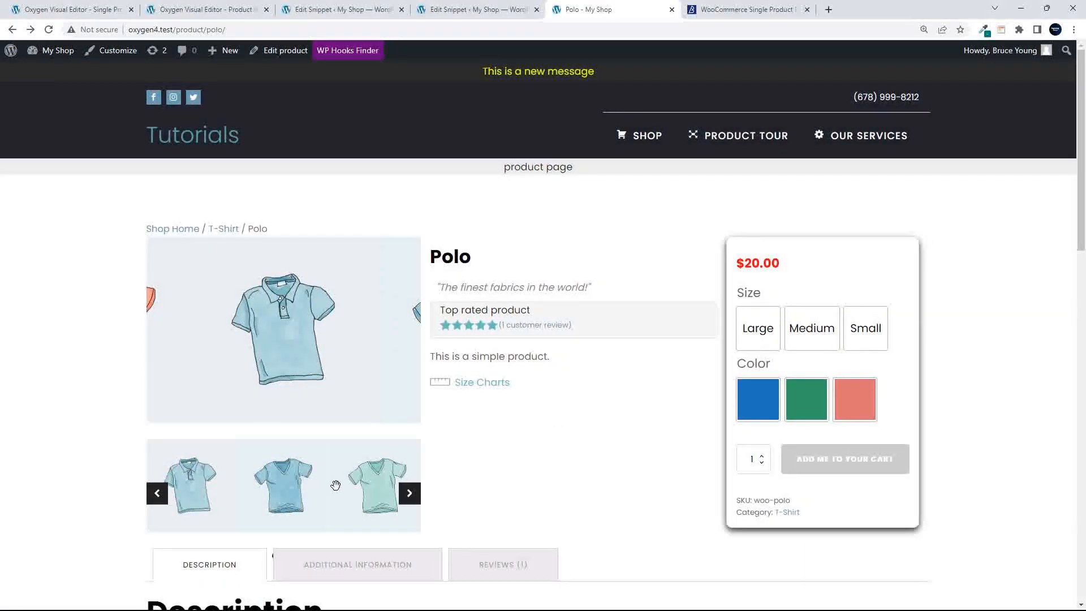
{"action": "left_click", "coordinate": [209, 8]}
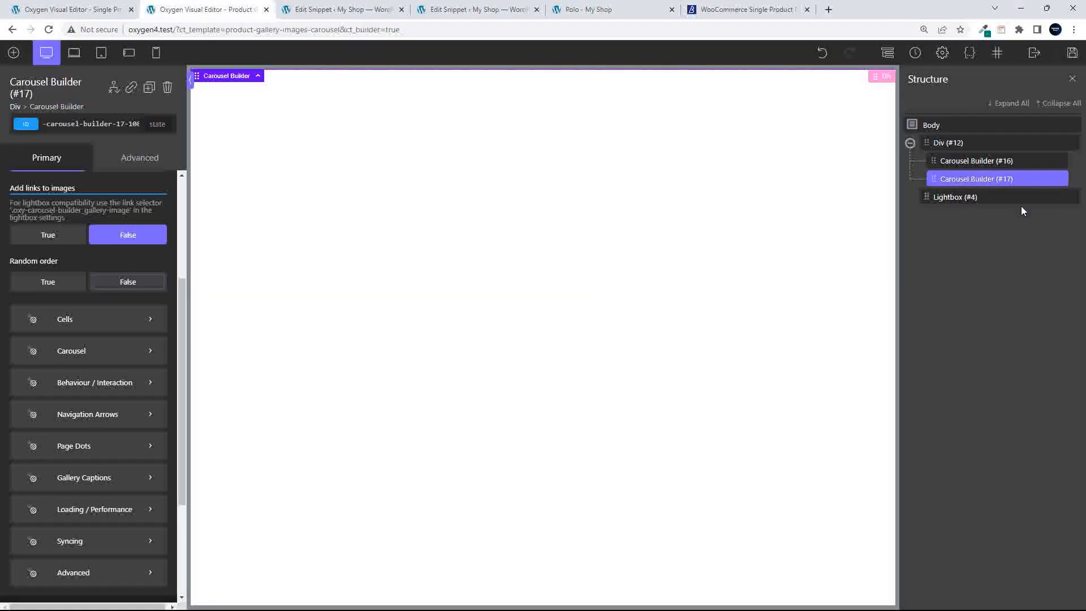
Set Lightbox #4's content to Inline (elements on current page)
{"action": "left_click", "coordinate": [955, 201]}
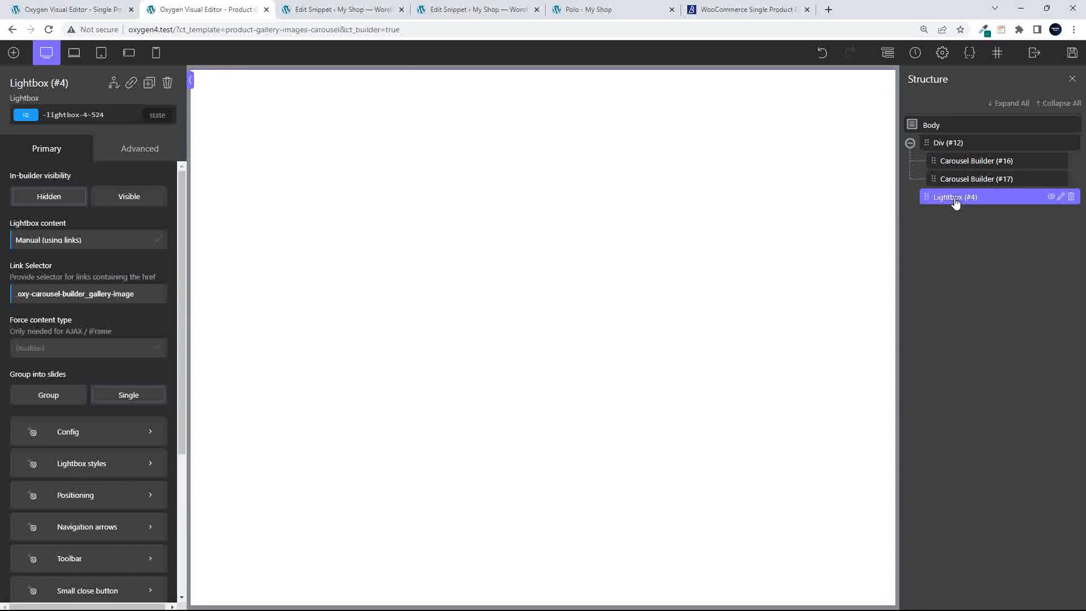
{"action": "left_click", "coordinate": [89, 242]}
{"action": "left_click", "coordinate": [76, 260]}
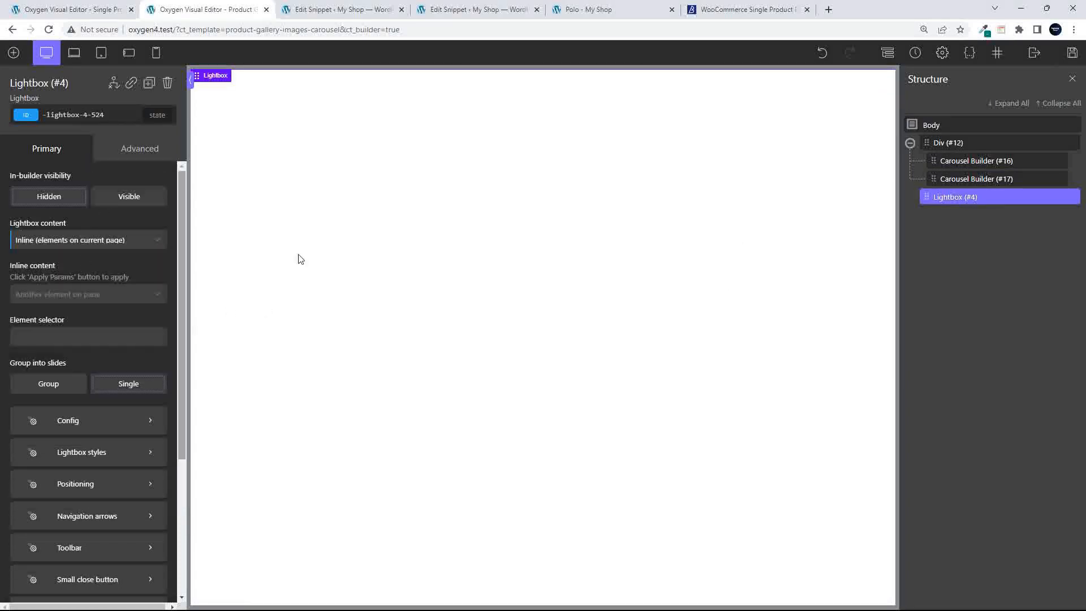
Save the template and reload the Polo product page
{"action": "left_click", "coordinate": [1071, 51]}
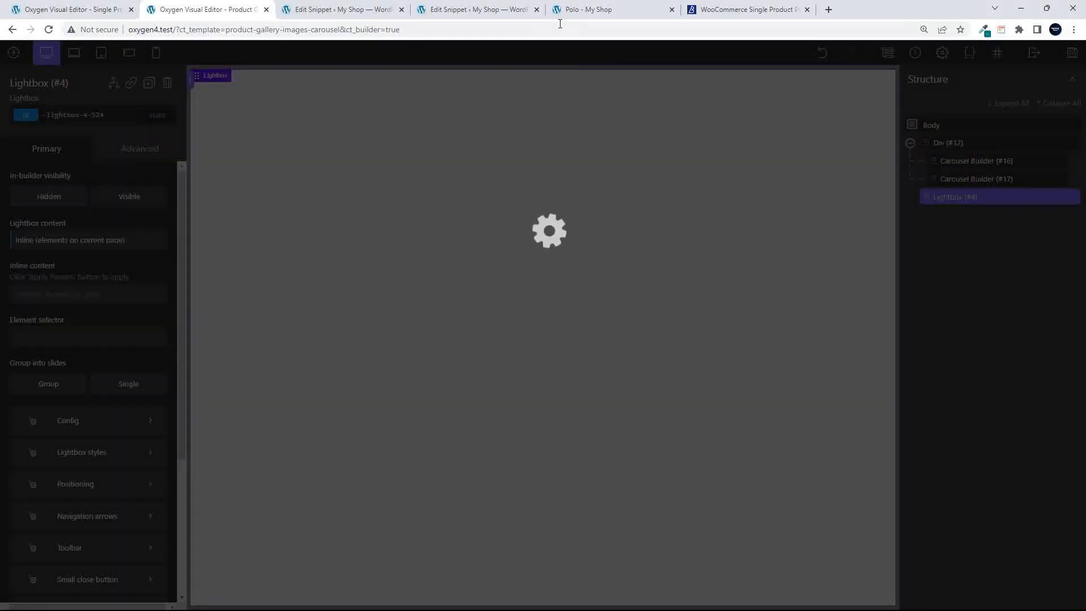
{"action": "left_click", "coordinate": [583, 9]}
{"action": "left_click", "coordinate": [49, 29]}
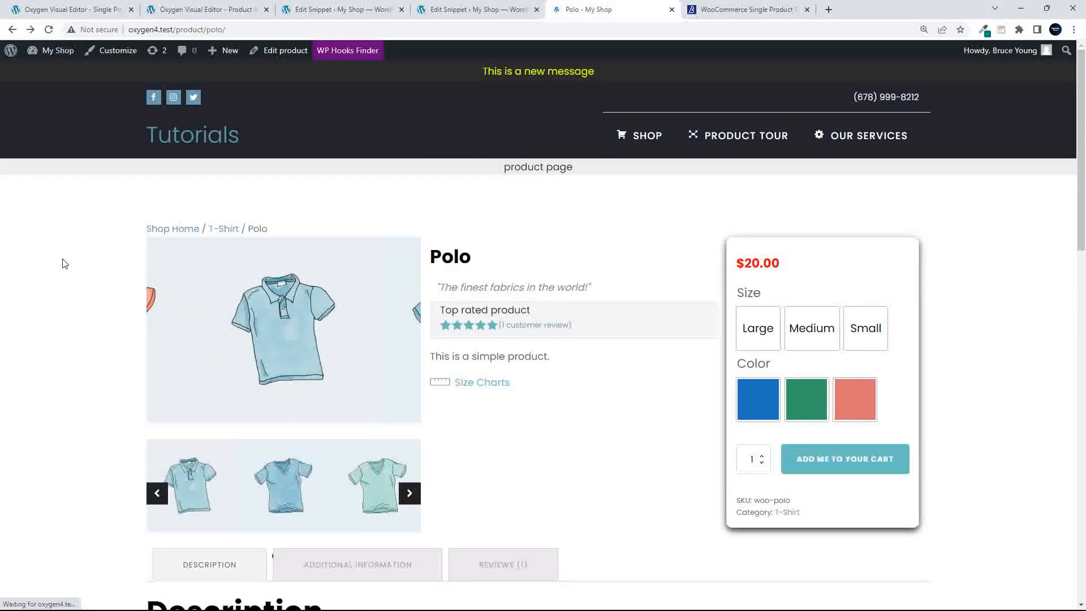
Confirm the main polo image now opens polo-2.jpg directly, then go back and head to the Shop
{"action": "left_click", "coordinate": [284, 337]}
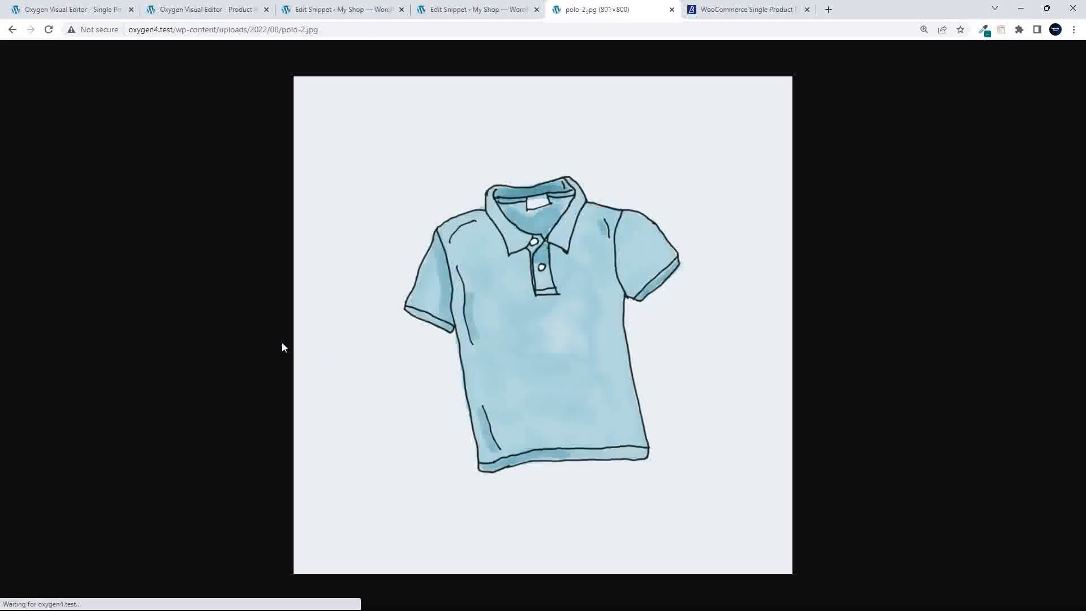
{"action": "left_click", "coordinate": [12, 29]}
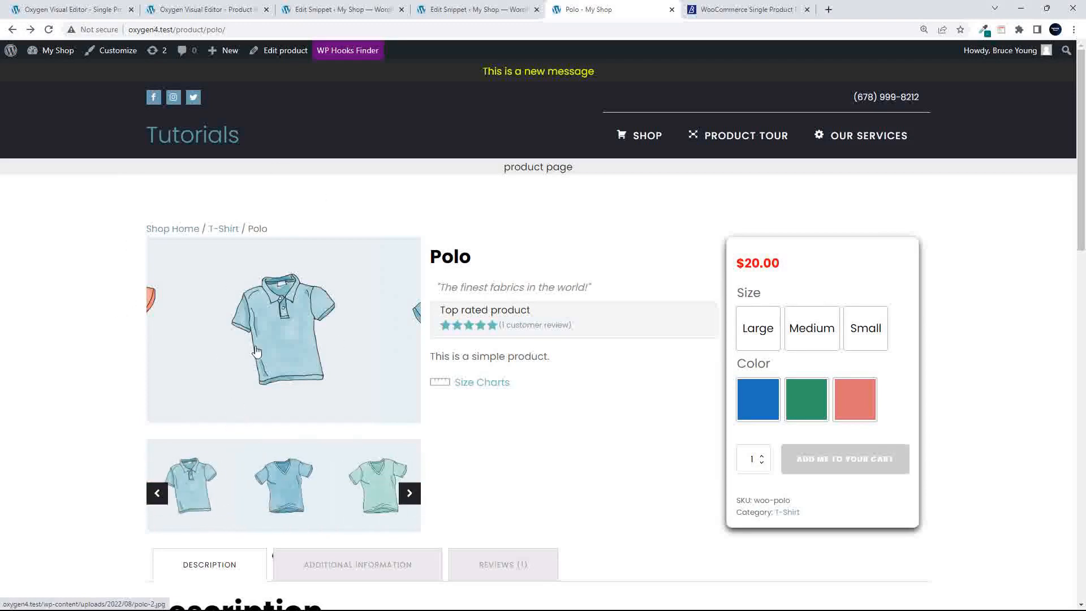
{"action": "scroll", "coordinate": [549, 452], "scroll_direction": "down", "scroll_amount": 1}
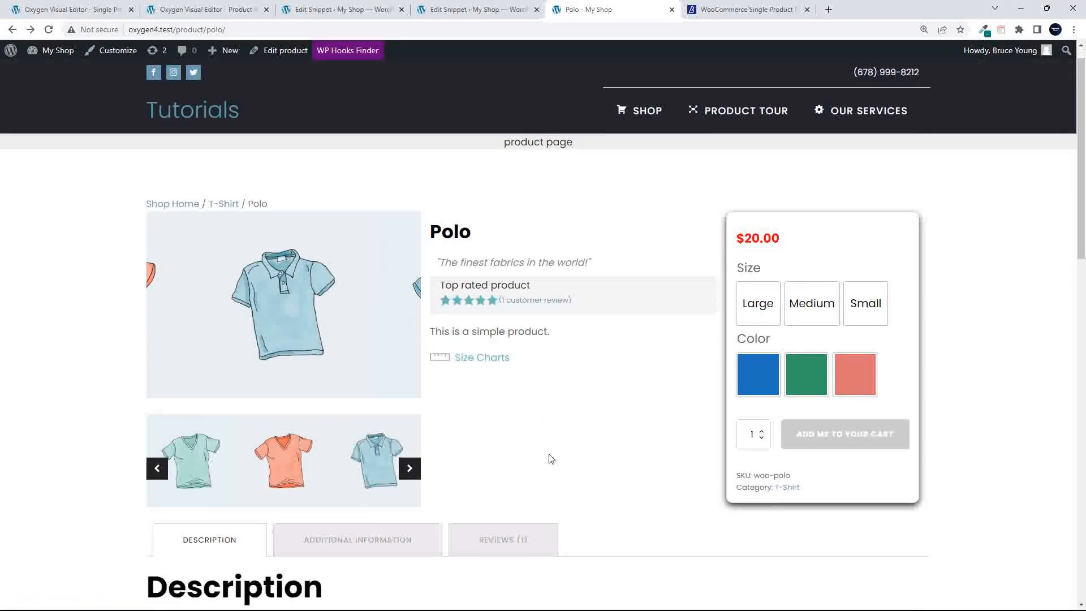
{"action": "scroll", "coordinate": [608, 455], "scroll_direction": "up", "scroll_amount": 1}
{"action": "left_click", "coordinate": [648, 141]}
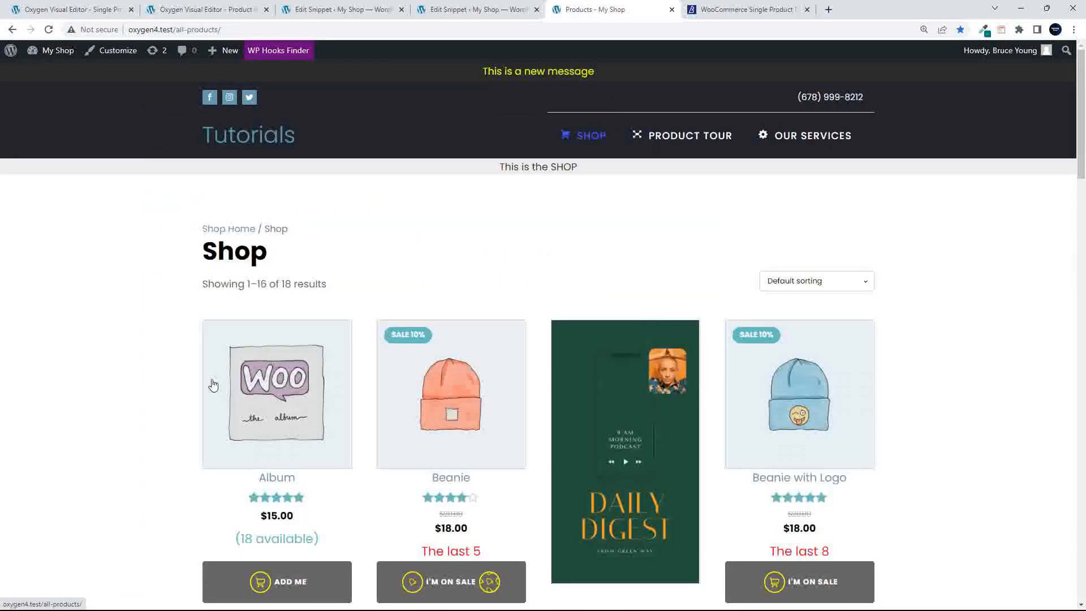
View the Album product, then open the Beanie page to inspect its $18.00 orange beanie gallery
{"action": "left_click", "coordinate": [302, 434]}
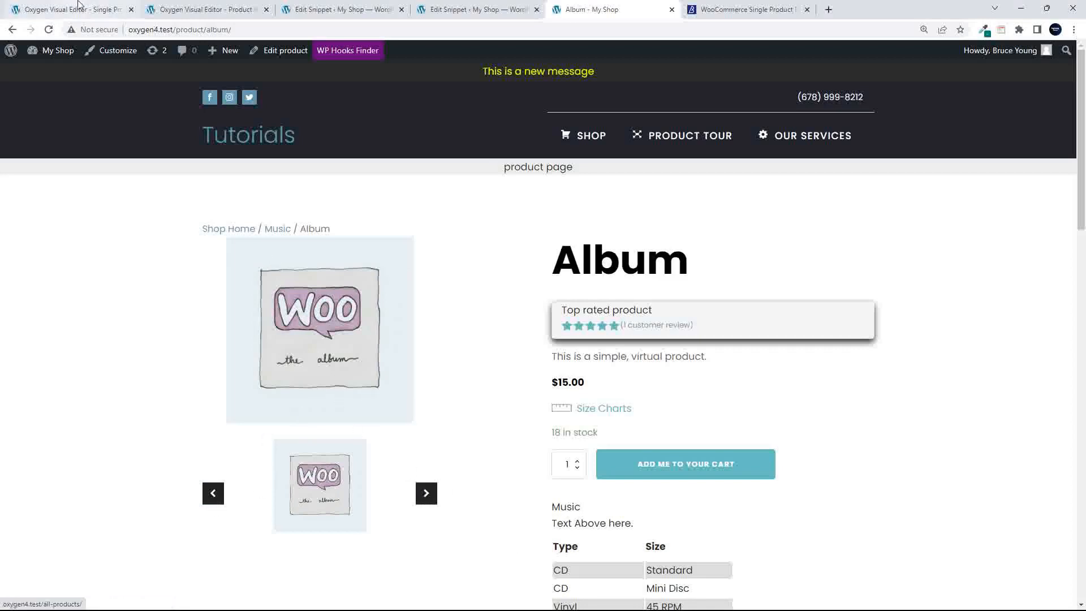
{"action": "left_click", "coordinate": [12, 30]}
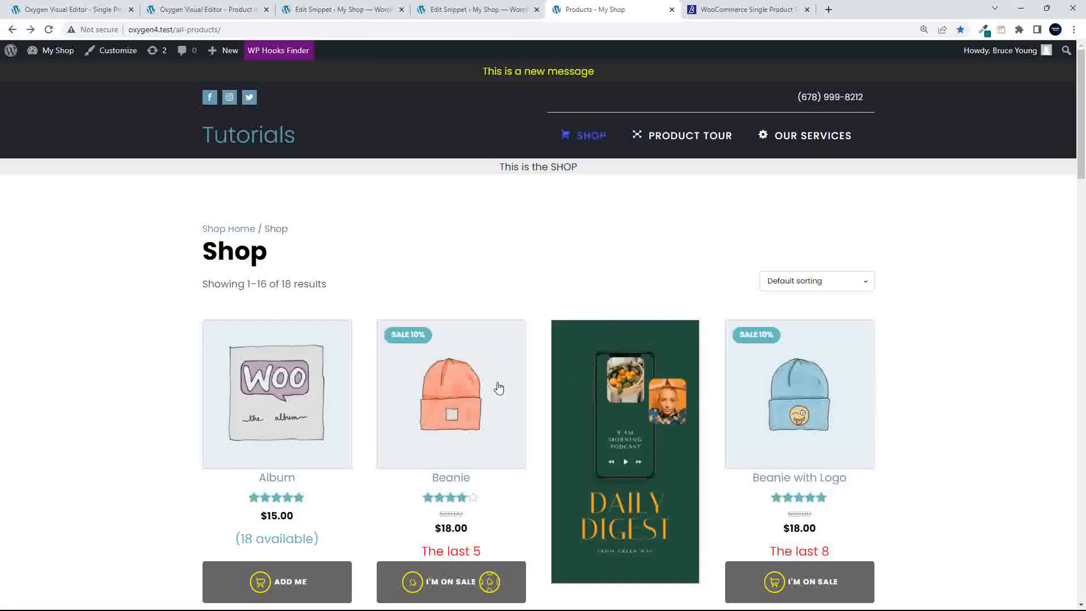
{"action": "left_click", "coordinate": [478, 433]}
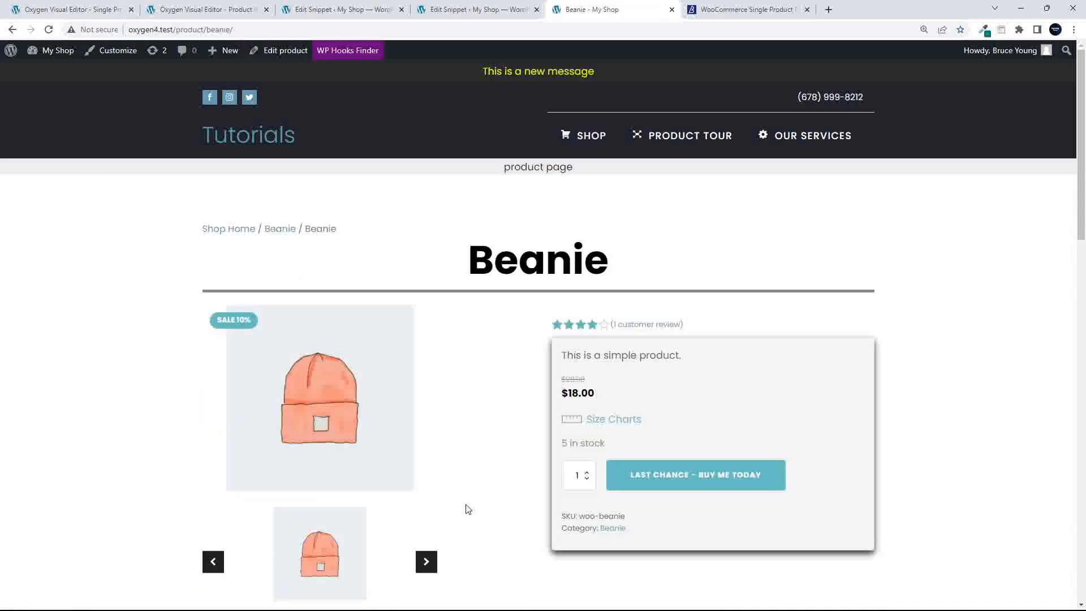
{"action": "scroll", "coordinate": [503, 441], "scroll_direction": "down", "scroll_amount": 8}
{"action": "scroll", "coordinate": [502, 440], "scroll_direction": "up", "scroll_amount": 8}
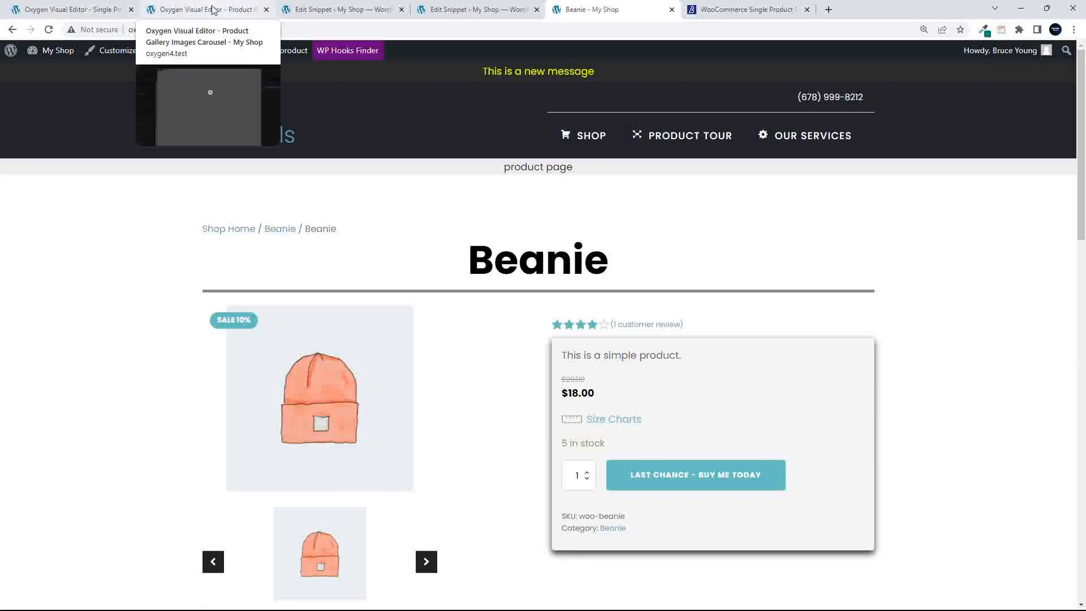
{"action": "scroll", "coordinate": [419, 305], "scroll_direction": "down", "scroll_amount": 1}
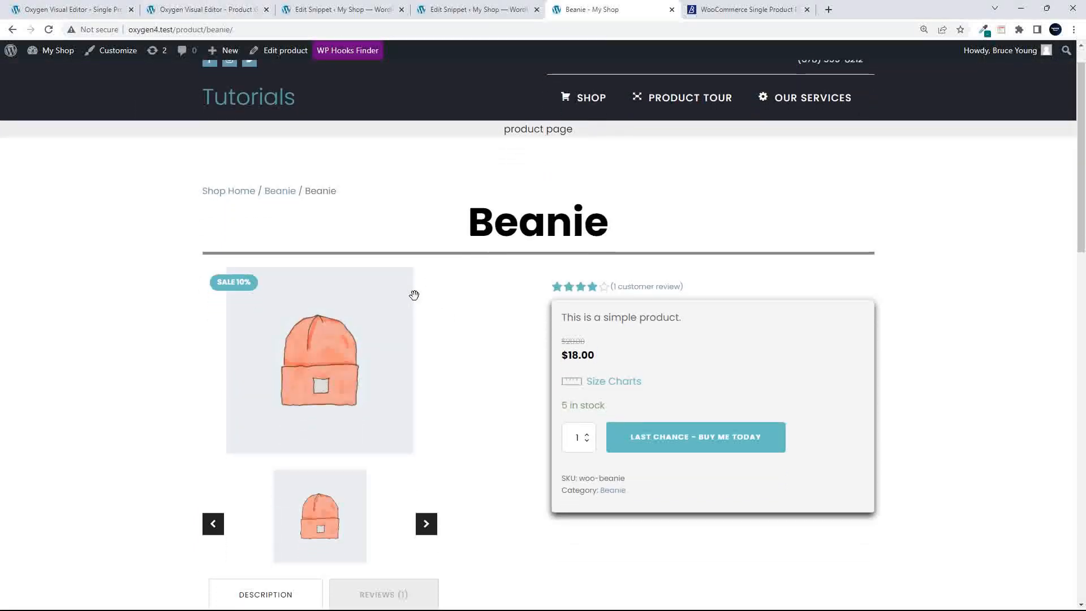
{"action": "scroll", "coordinate": [416, 293], "scroll_direction": "up", "scroll_amount": 1}
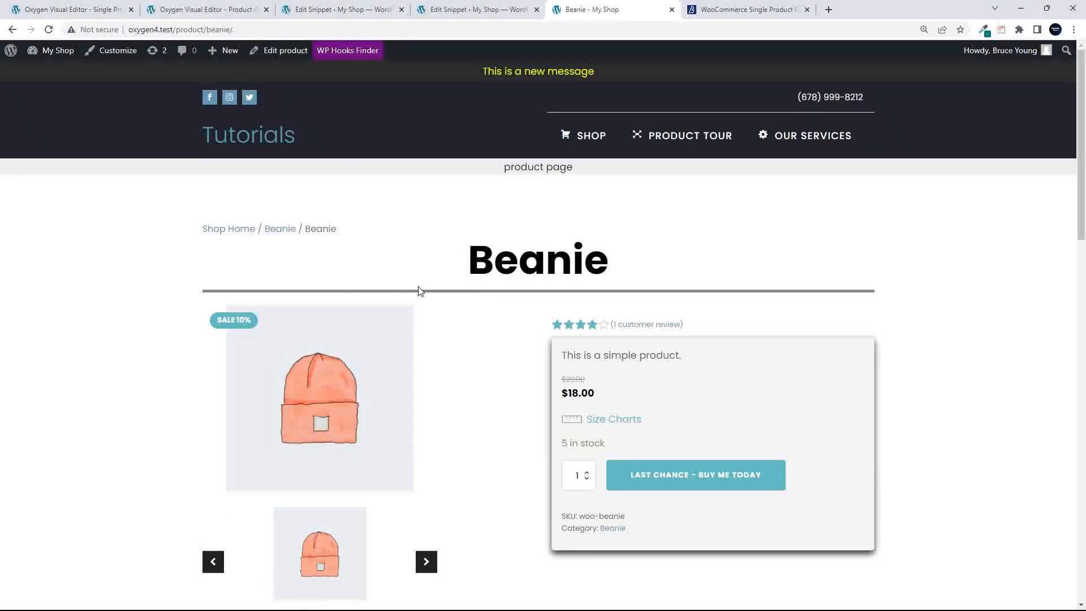
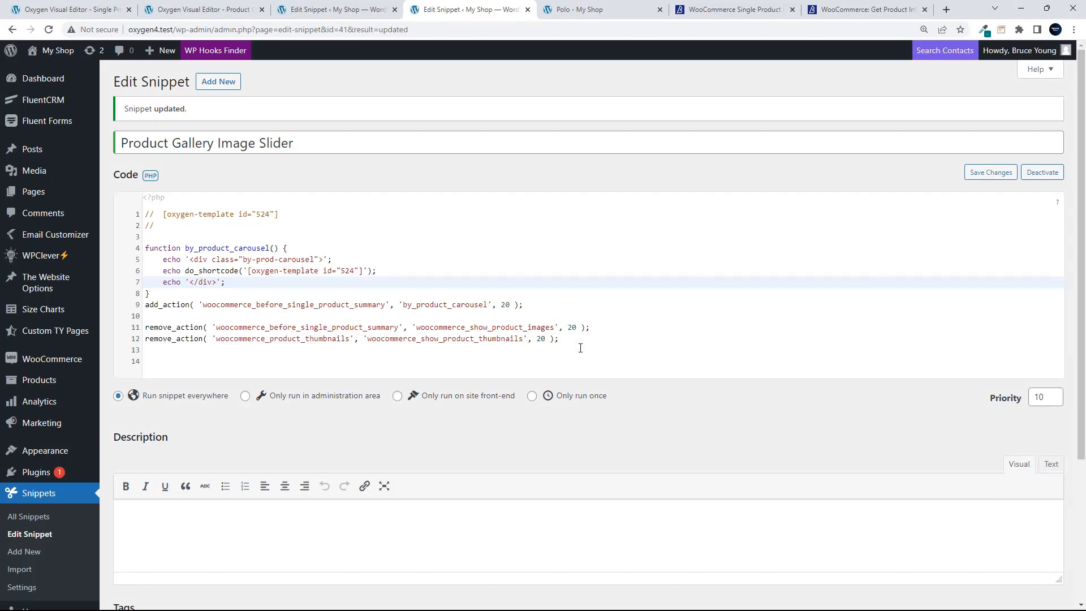
Below the existing code, start a by_only_gal_pages() function that declares global $post
{"action": "left_click", "coordinate": [586, 344]}
{"action": "key", "text": "Down"}
{"action": "type", "text": "f"}
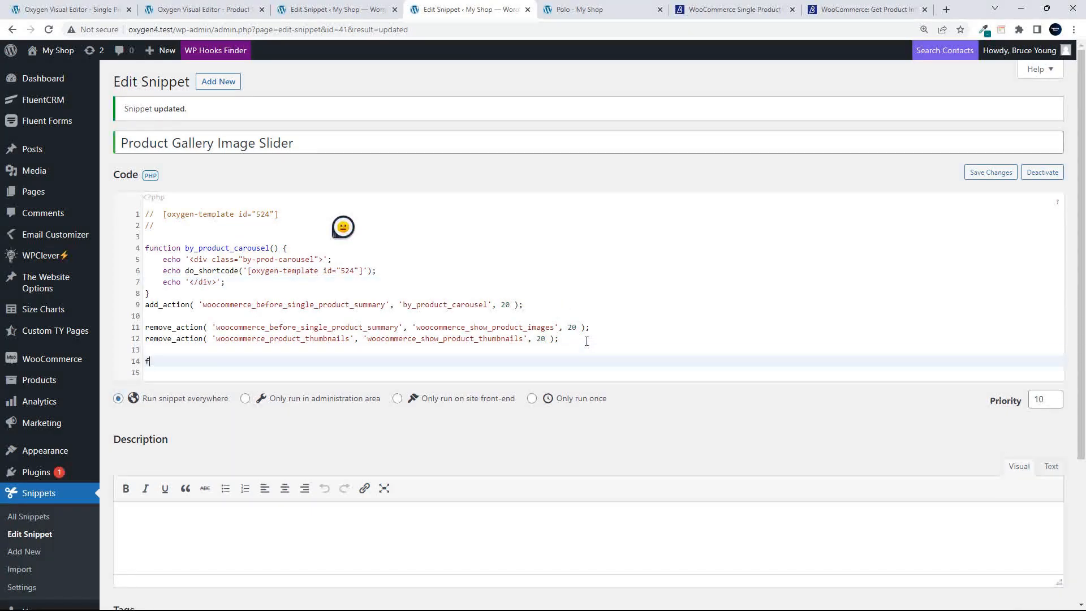
{"action": "type", "text": "unction by_"}
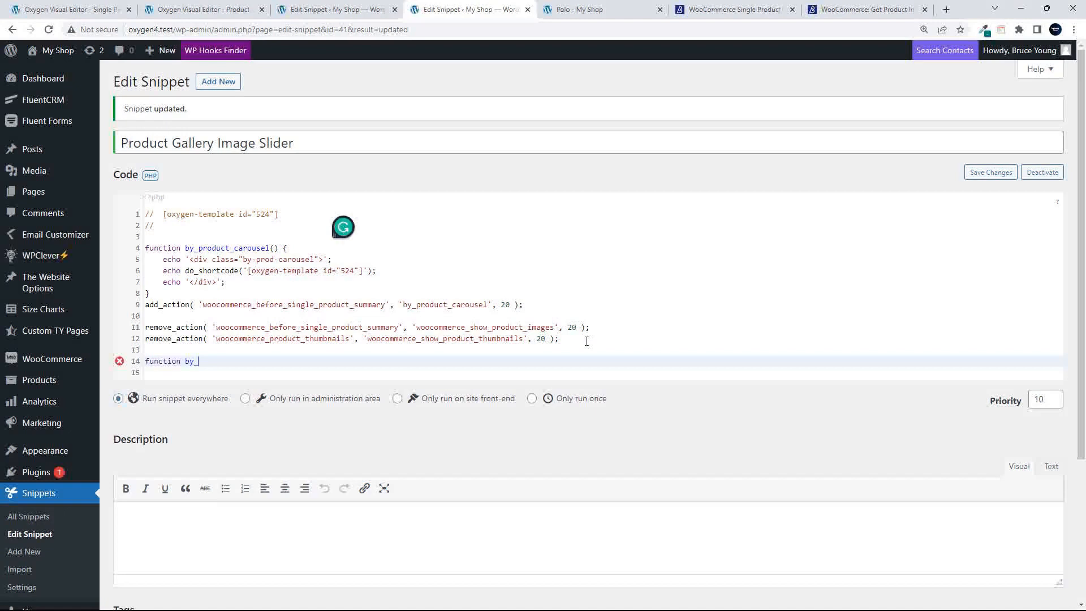
{"action": "type", "text": "nly_gal_pages(){"}
{"action": "key", "text": "Return"}
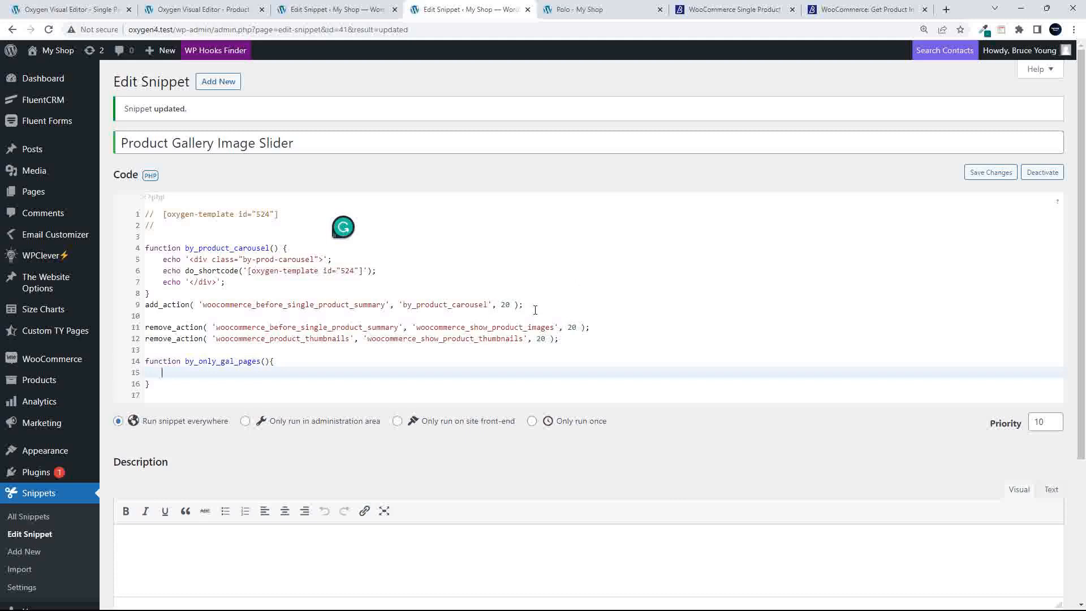
{"action": "key", "text": "Return"}
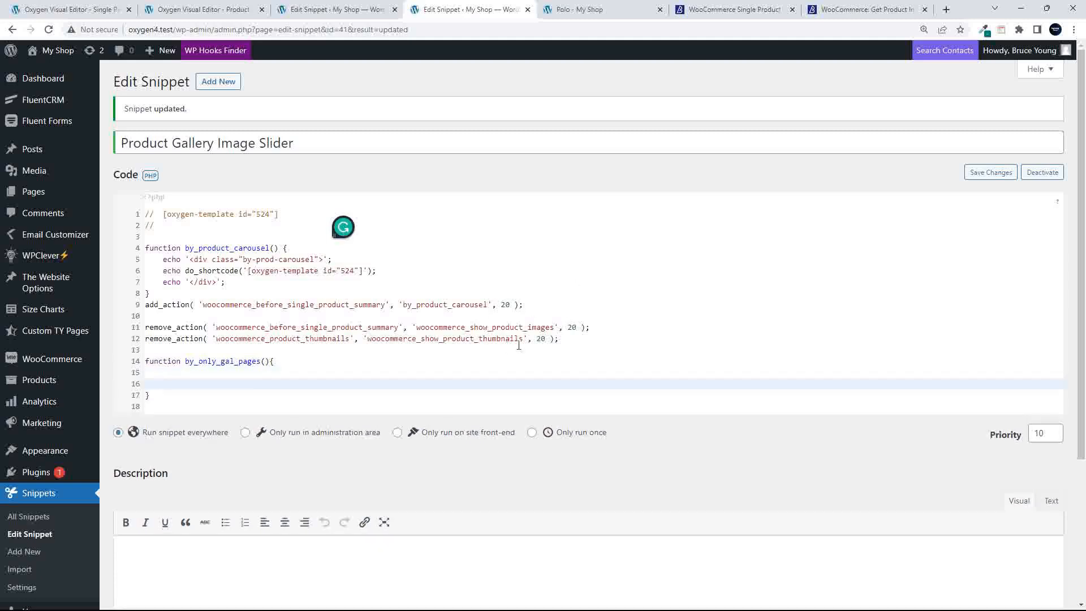
{"action": "key", "text": "Up"}
{"action": "type", "text": "gloabl"}
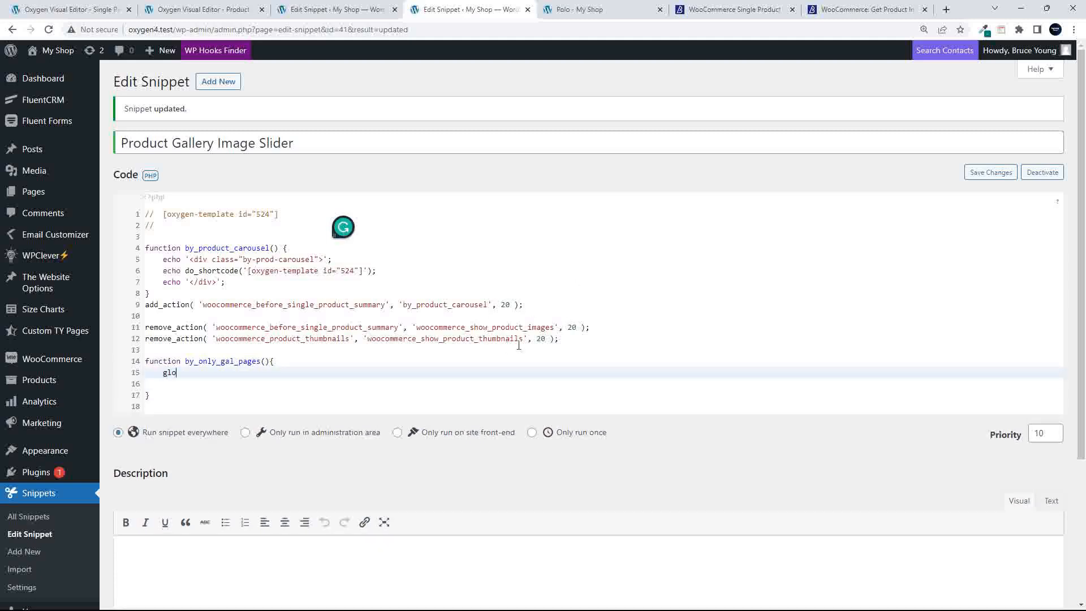
{"action": "key", "text": "BackSpace"}
{"action": "key", "text": "BackSpace"}
{"action": "key", "text": "BackSpace"}
{"action": "key", "text": "BackSpace"}
{"action": "type", "text": "bal $post;"}
{"action": "key", "text": "Return"}
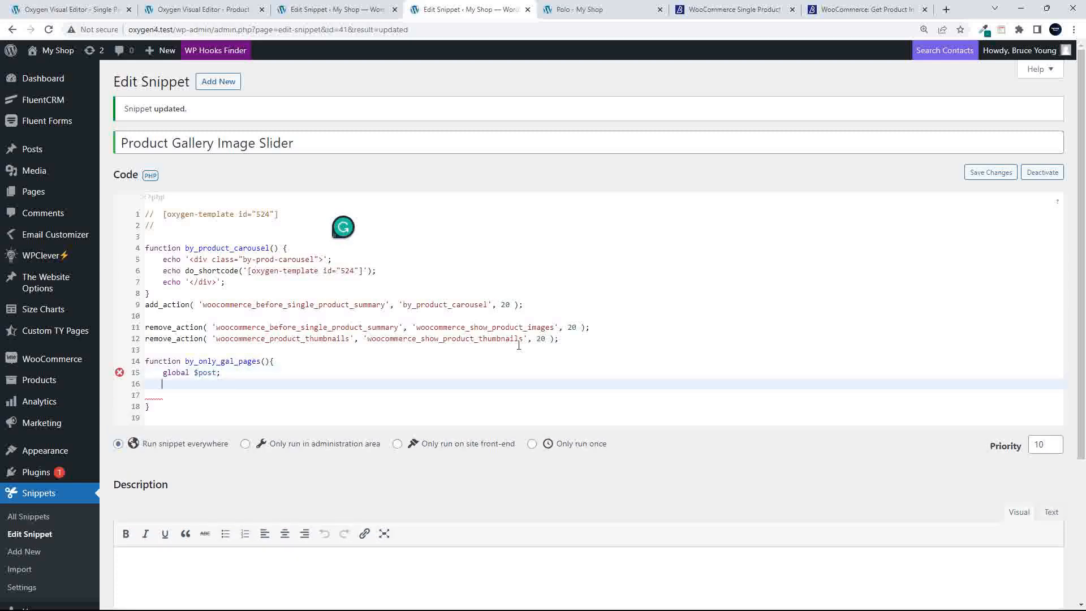
Get the product with wc_get_product( $post->ID ) and assign its gallery images to $gallery_images
{"action": "type", "text": "$product"}
{"action": "type", "text": "= wc_get_"}
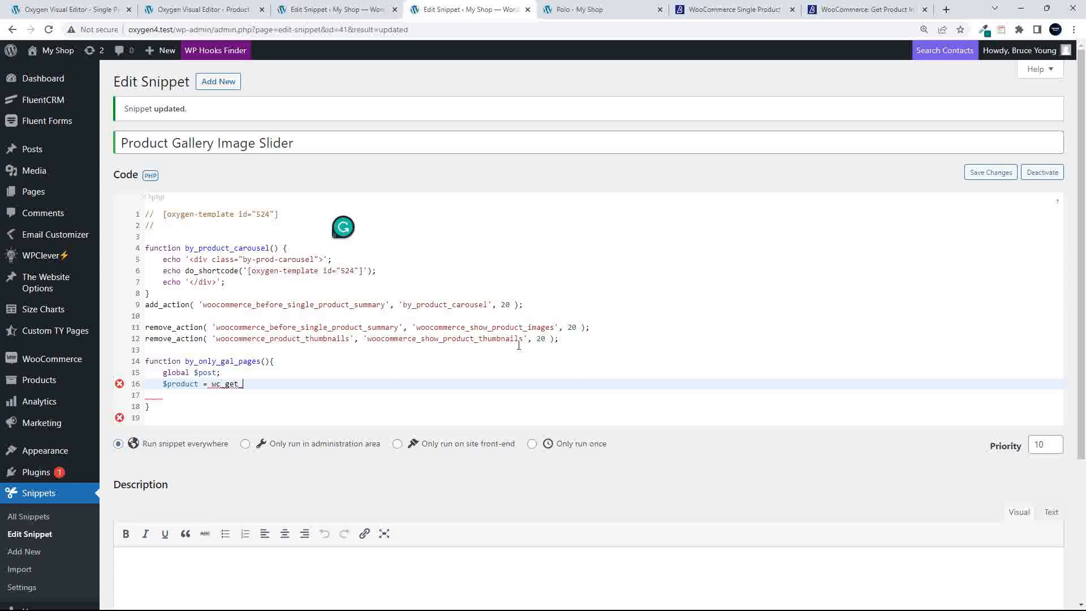
{"action": "type", "text": "product( $post->ID );"}
{"action": "key", "text": "Return"}
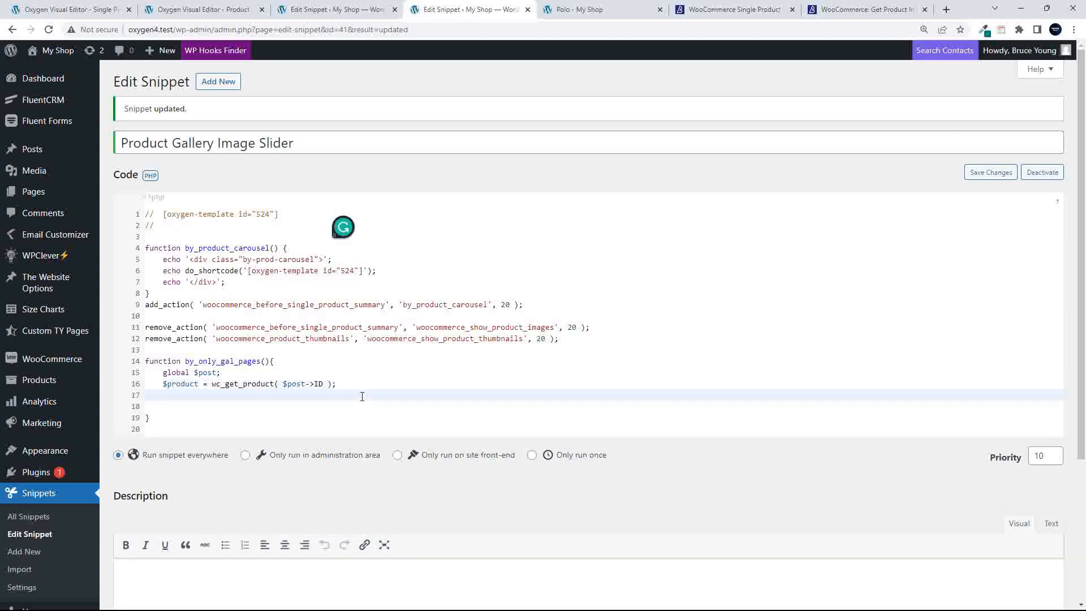
{"action": "type", "text": "$gallery_images ="}
{"action": "type", "text": "$produ"}
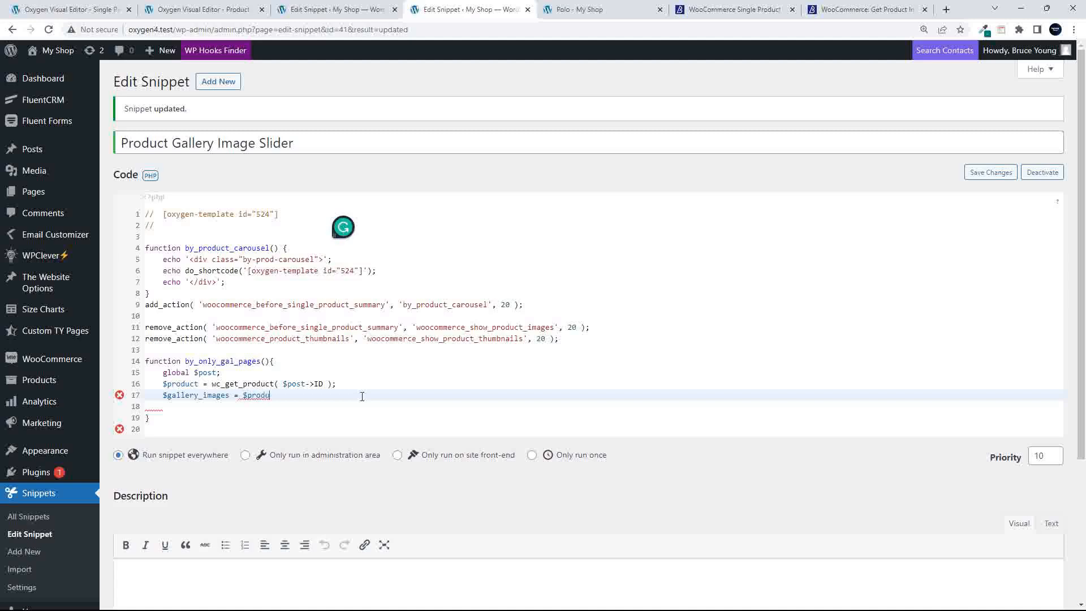
{"action": "type", "text": "ct->get_gall"}
{"action": "key", "text": "BackSpace"}
{"action": "type", "text": "_images"}
{"action": "type", "text": "()"}
{"action": "type", "text": ";"}
{"action": "type", "text": "lery"}
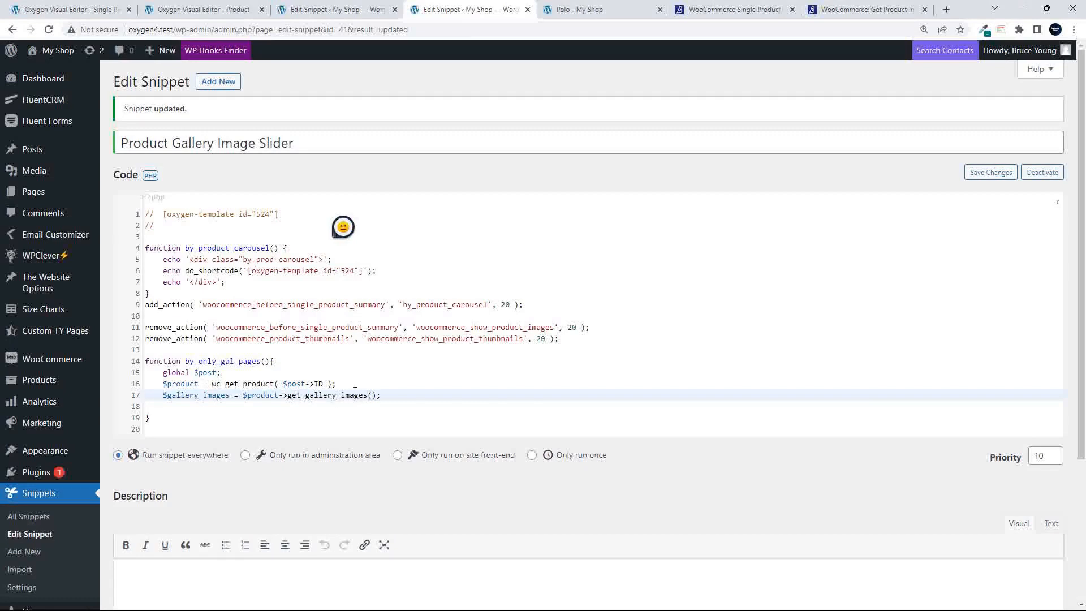
Change the method to get_gallery_images_id() and begin an if statement on the next line
{"action": "left_click", "coordinate": [371, 397]}
{"action": "type", "text": "_id"}
{"action": "left_click", "coordinate": [409, 397]}
{"action": "key", "text": "Return"}
{"action": "key", "text": "Return"}
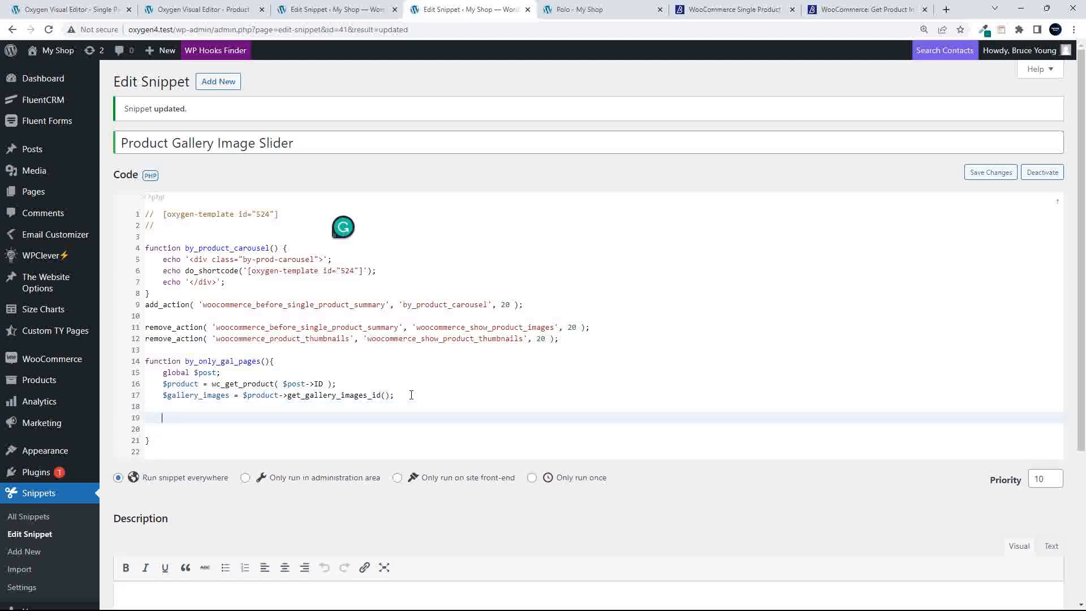
{"action": "type", "text": "if $gallery)"}
{"action": "key", "text": "BackSpace"}
{"action": "type", "text": "Image"}
{"action": "key", "text": "BackSpace"}
{"action": "key", "text": "BackSpace"}
{"action": "key", "text": "BackSpace"}
{"action": "key", "text": "BackSpace"}
{"action": "key", "text": "BackSpace"}
{"action": "key", "text": "BackSpace"}
{"action": "key", "text": "BackSpace"}
{"action": "key", "text": "BackSpace"}
{"action": "key", "text": "BackSpace"}
{"action": "key", "text": "BackSpace"}
{"action": "key", "text": "BackSpace"}
{"action": "key", "text": "BackSpace"}
{"action": "key", "text": "BackSpace"}
Complete if ( $gallery_images ) { and move the add_action and remove_action lines inside it, indented
{"action": "scroll", "coordinate": [411, 395], "scroll_direction": "up", "scroll_amount": 5}
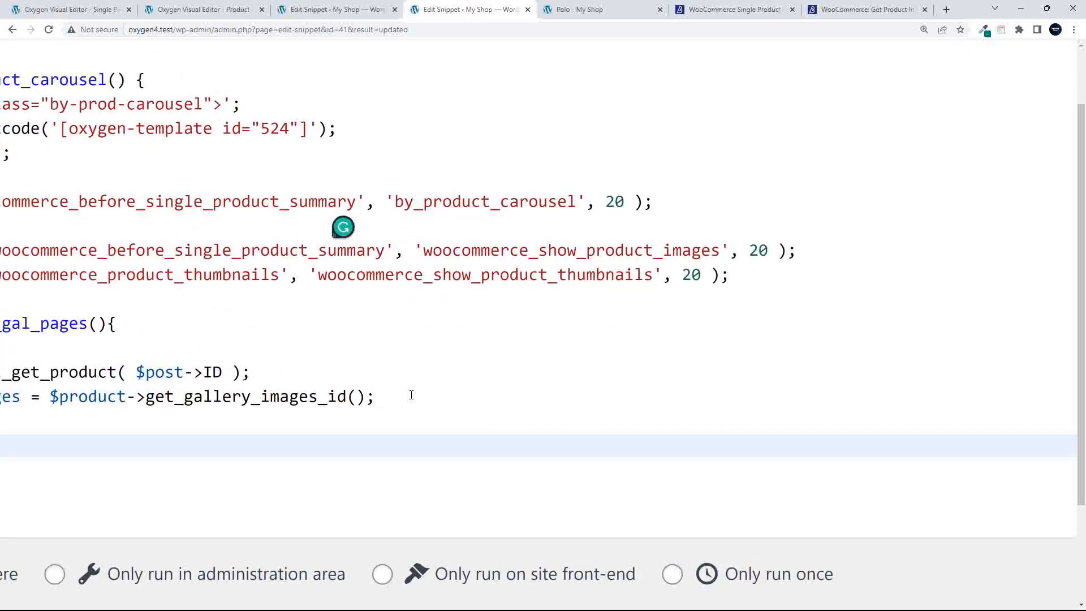
{"action": "scroll", "coordinate": [411, 395], "scroll_direction": "left", "scroll_amount": 3}
{"action": "scroll", "coordinate": [411, 401], "scroll_direction": "left", "scroll_amount": 4}
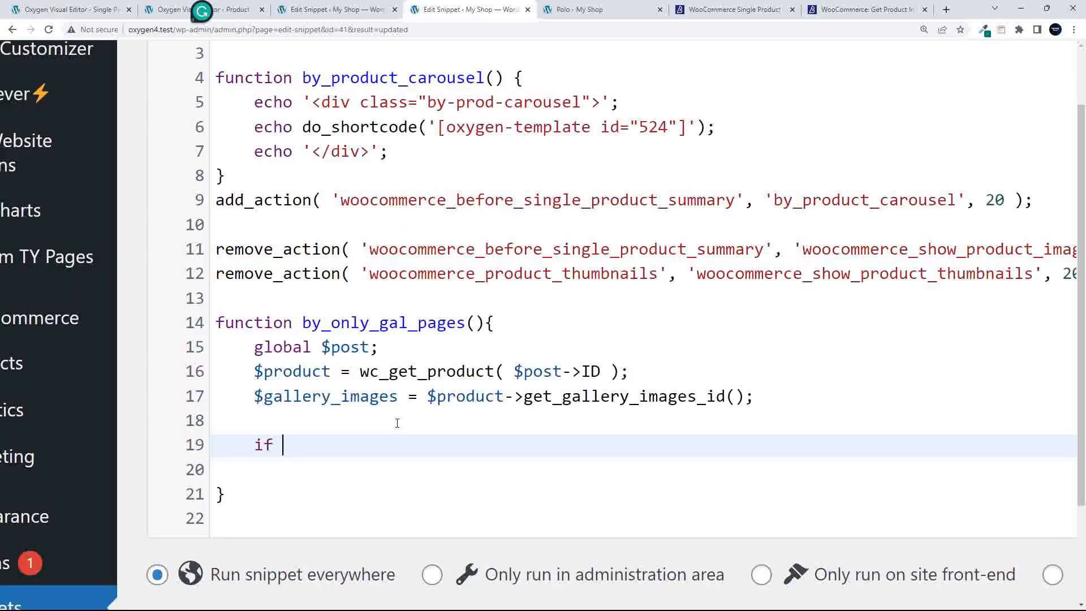
{"action": "type", "text": "( $gallery"}
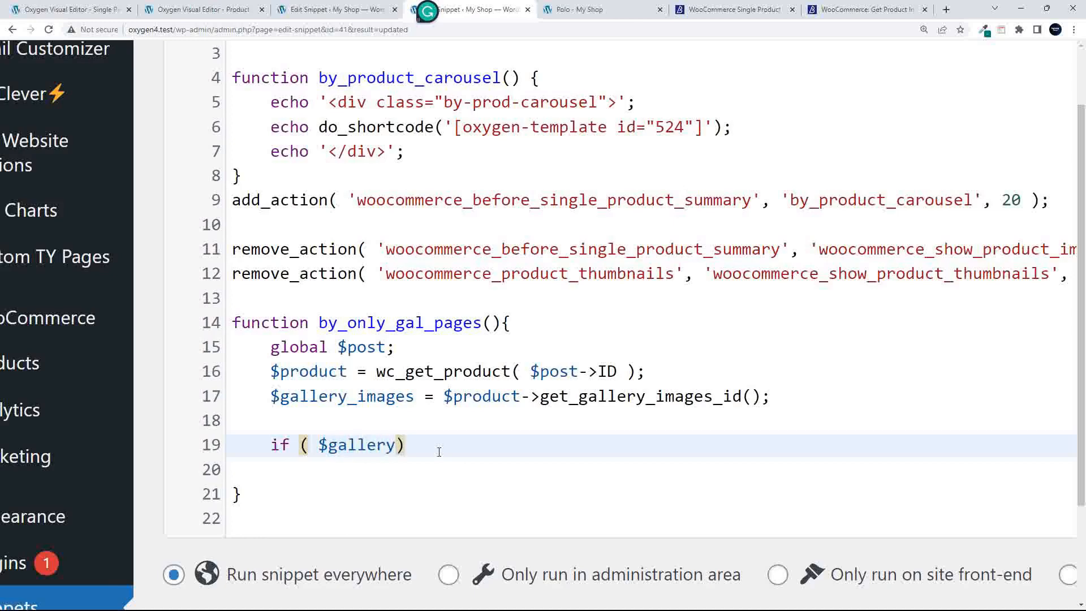
{"action": "type", "text": "_images ) "}
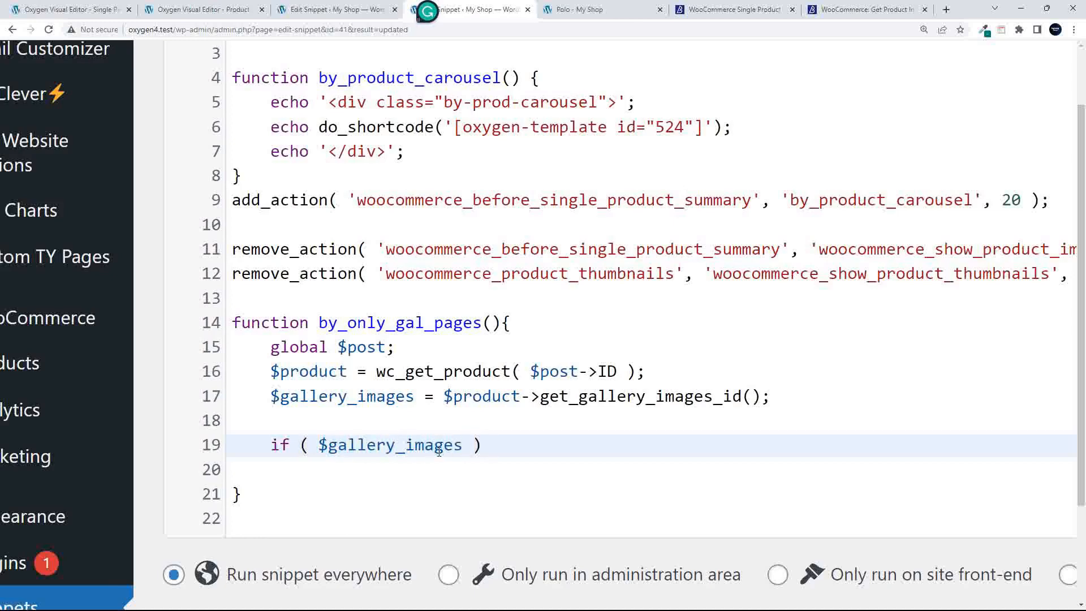
{"action": "type", "text": "{"}
{"action": "key", "text": "Return"}
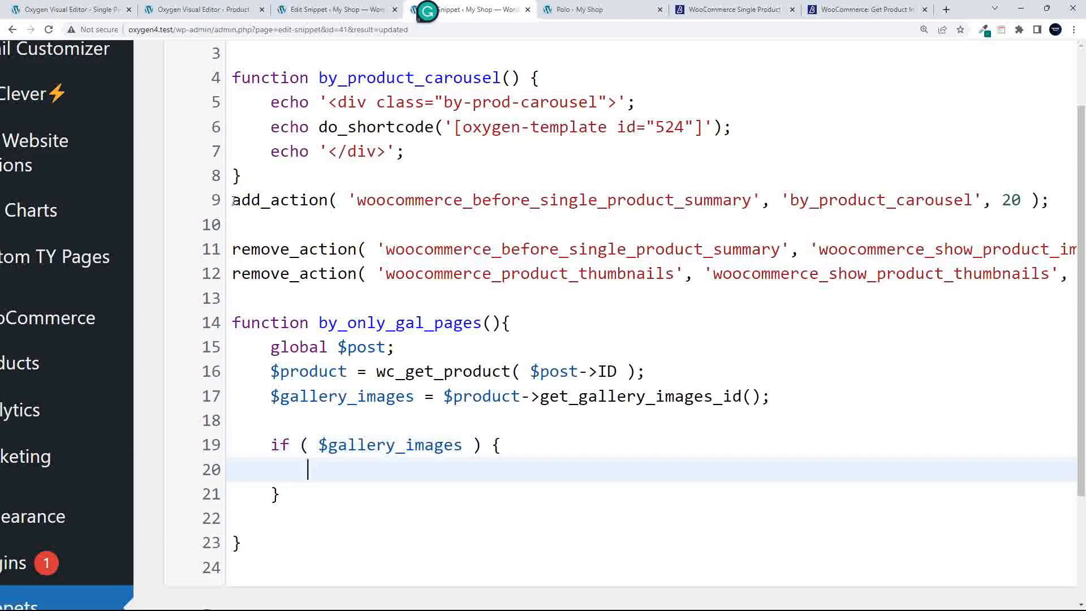
{"action": "left_click_drag", "start_coordinate": [229, 210], "coordinate": [239, 292]}
{"action": "key", "text": "ctrl+c"}
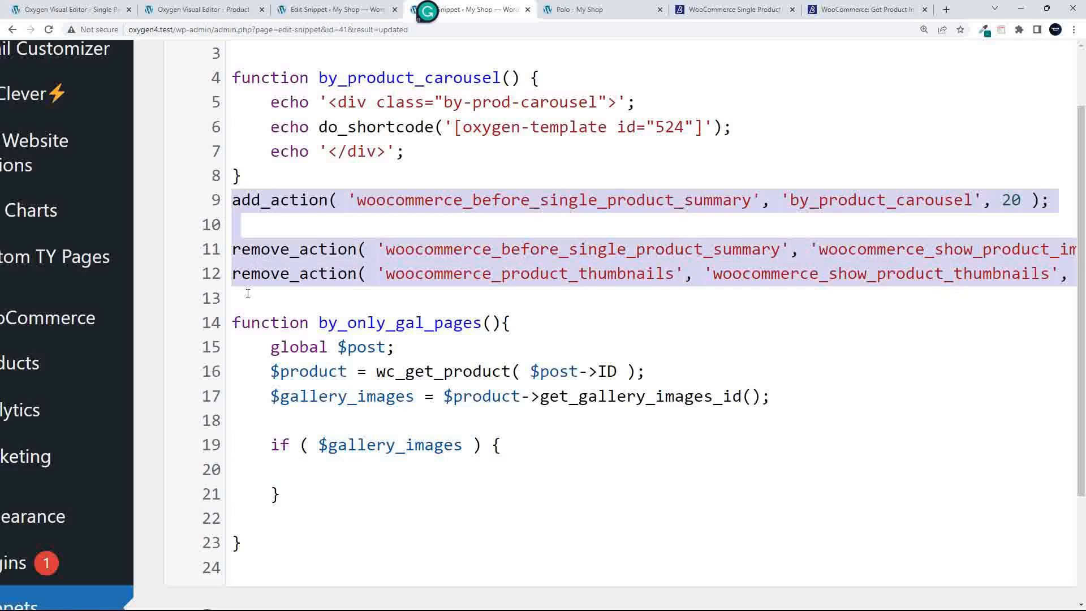
{"action": "key", "text": "BackSpace"}
{"action": "scroll", "coordinate": [288, 322], "scroll_direction": "right", "scroll_amount": 1}
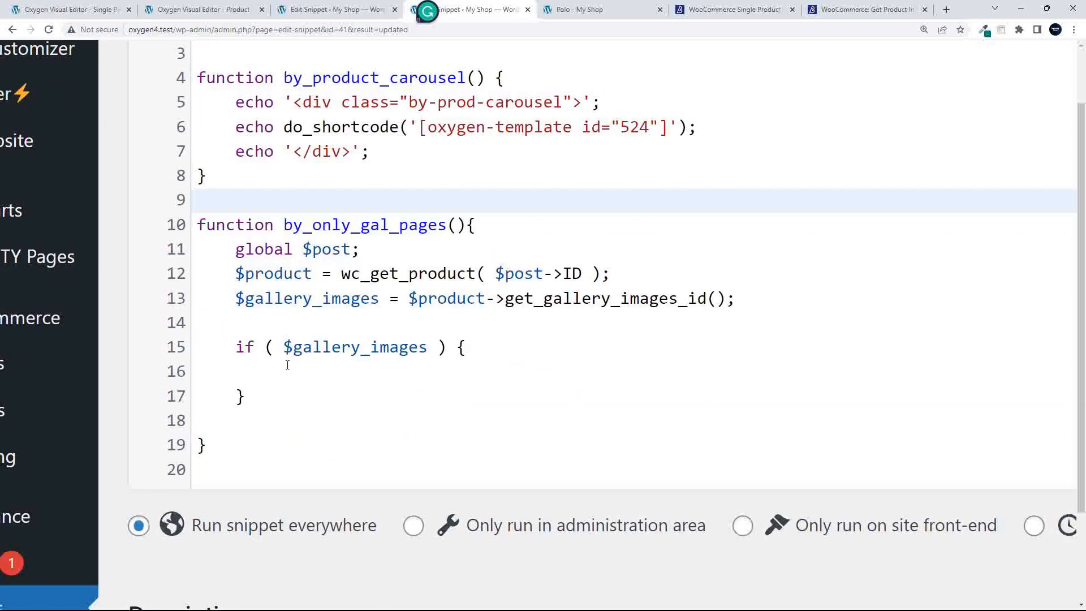
{"action": "left_click", "coordinate": [300, 368]}
{"action": "key", "text": "ctrl+v"}
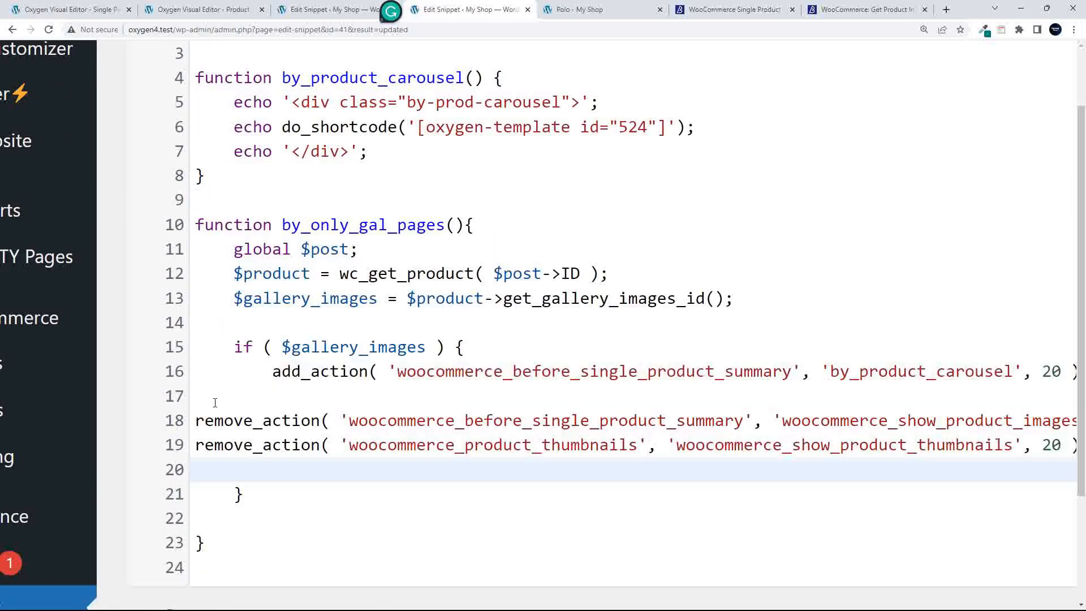
{"action": "left_click_drag", "start_coordinate": [195, 421], "coordinate": [205, 443]}
{"action": "key", "text": "Tab"}
{"action": "key", "text": "Tab"}
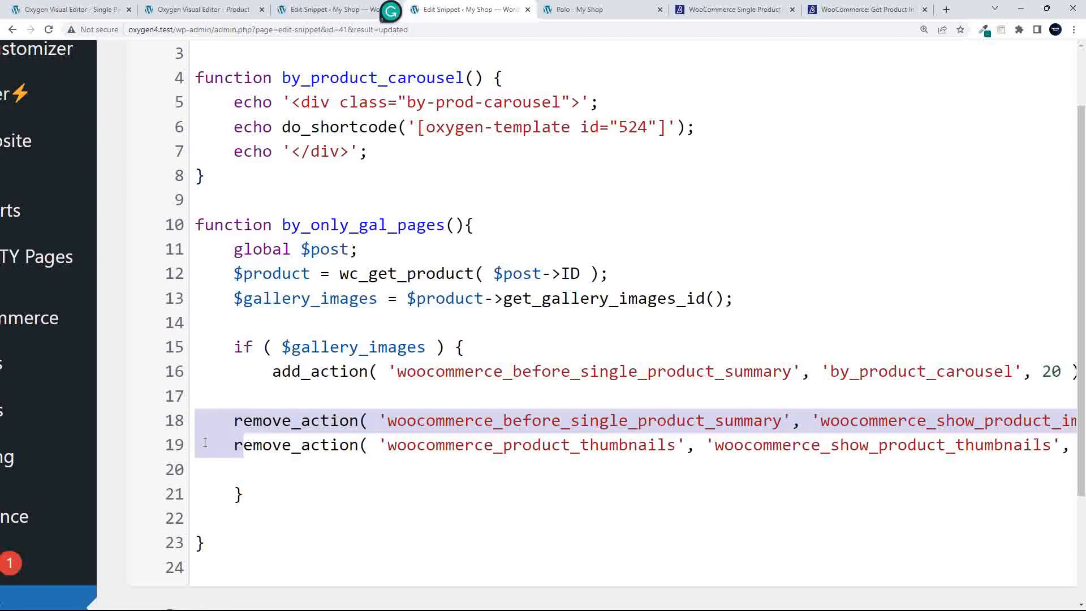
Rename the call to get_gallery_images_ids() and remove the extra blank line after the function
{"action": "scroll", "coordinate": [370, 391], "scroll_direction": "right", "scroll_amount": 1}
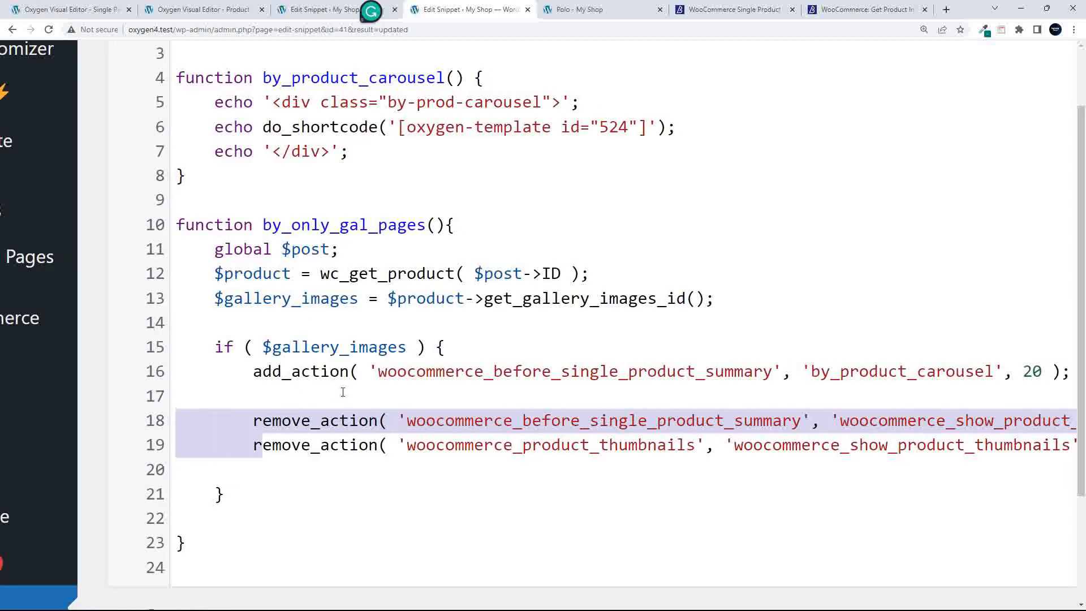
{"action": "scroll", "coordinate": [345, 395], "scroll_direction": "left", "scroll_amount": 1}
{"action": "scroll", "coordinate": [421, 335], "scroll_direction": "right", "scroll_amount": 1}
{"action": "left_click", "coordinate": [690, 298]}
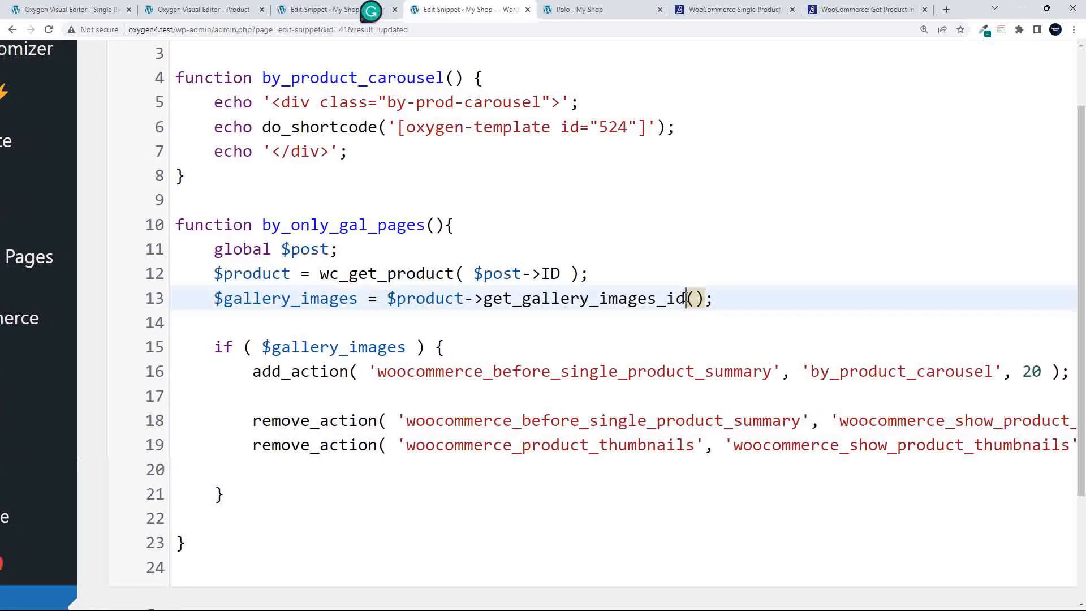
{"action": "type", "text": "s"}
{"action": "scroll", "coordinate": [422, 344], "scroll_direction": "down", "scroll_amount": 5}
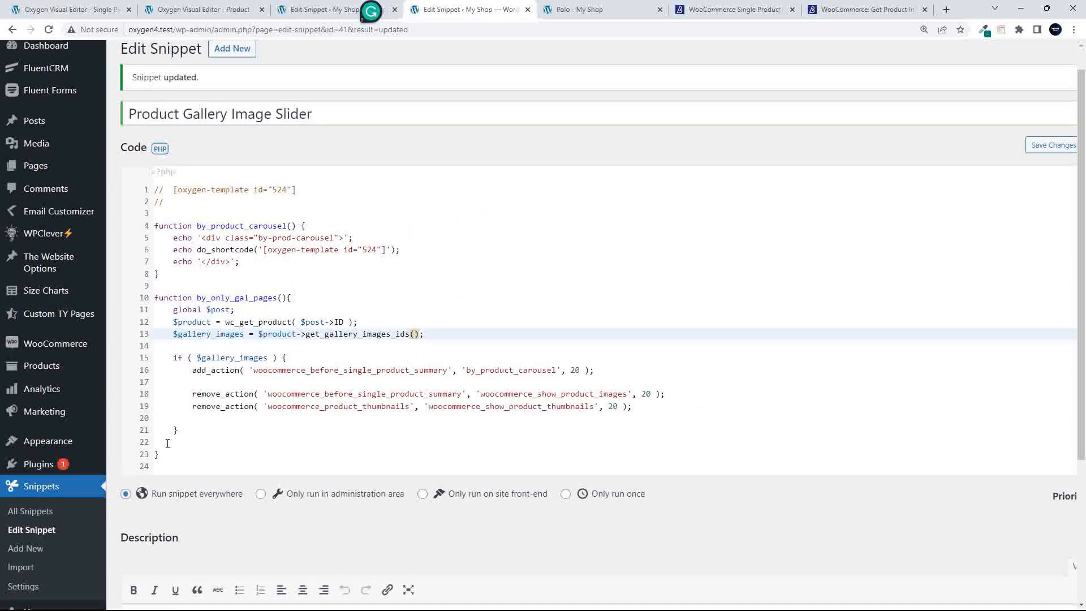
{"action": "left_click", "coordinate": [203, 442]}
{"action": "key", "text": "BackSpace"}
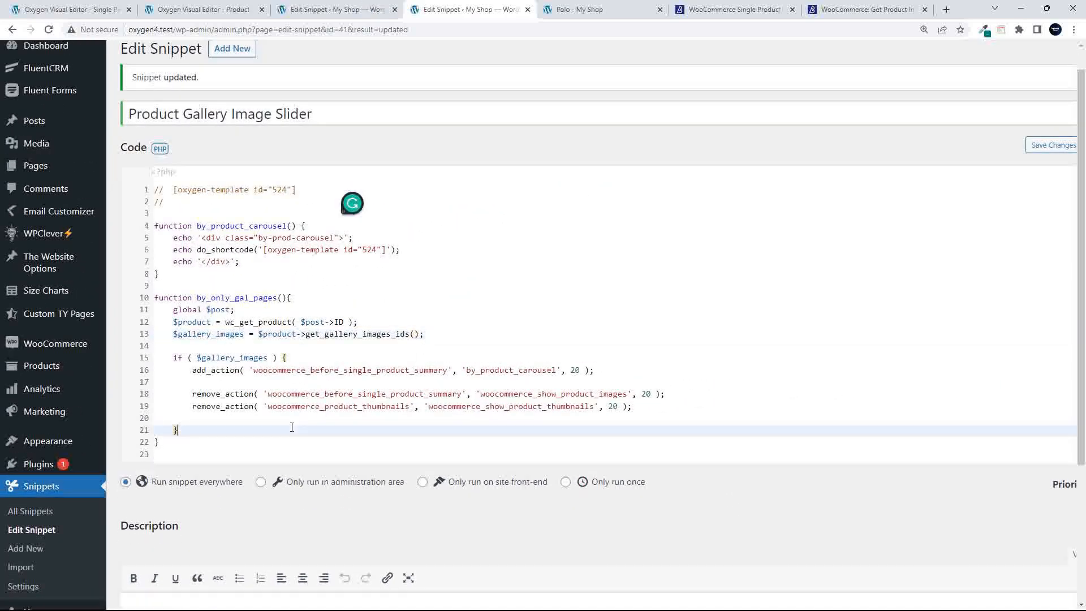
{"action": "left_click", "coordinate": [175, 443]}
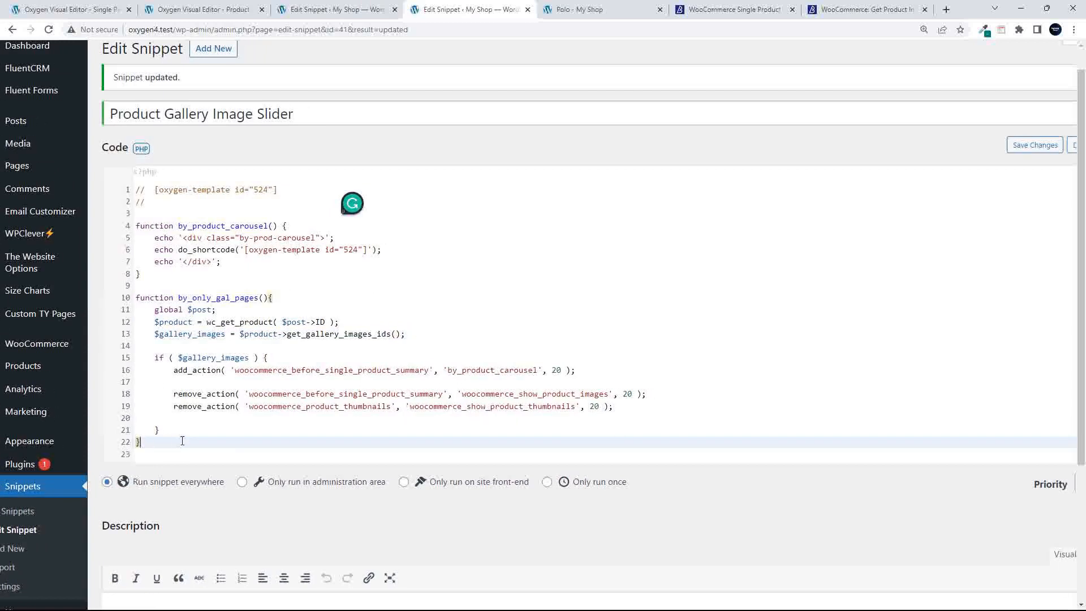
{"action": "scroll", "coordinate": [180, 443], "scroll_direction": "right", "scroll_amount": 1}
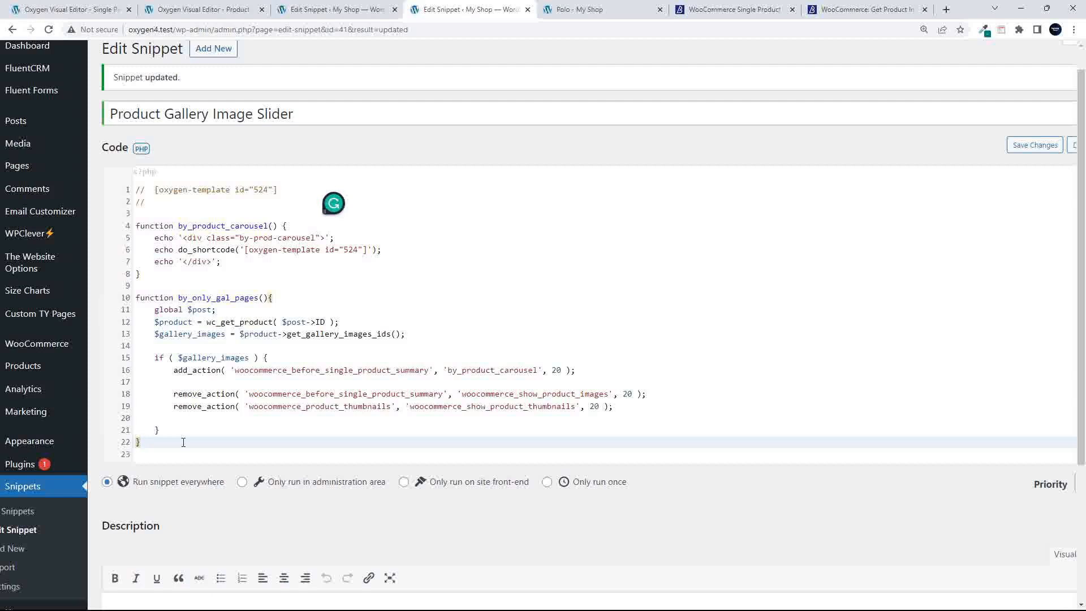
Add add_action( 'woocommerce_before_template_part', 'by_only_gal_pages', 10 ); and save the snippet
{"action": "key", "text": "Return"}
{"action": "key", "text": "Return"}
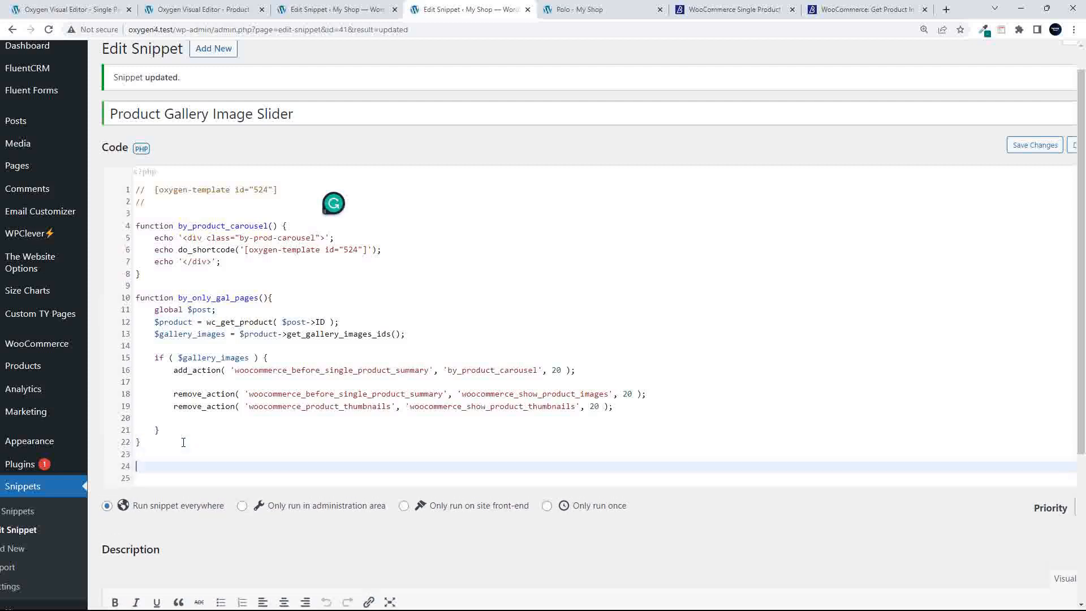
{"action": "type", "text": "add"}
{"action": "type", "text": "_act"}
{"action": "type", "text": "ion"}
{"action": "type", "text": "("}
{"action": "type", "text": " 'w"}
{"action": "type", "text": "oocommerce"}
{"action": "type", "text": "_before_"}
{"action": "type", "text": "template_"}
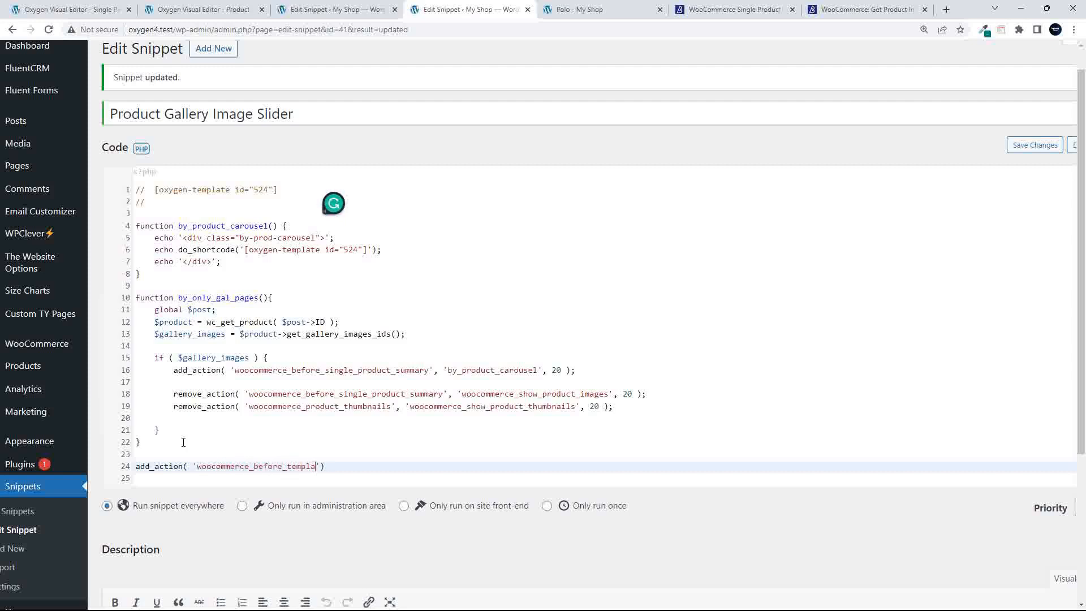
{"action": "type", "text": "part', '"}
{"action": "double_click", "coordinate": [228, 298]}
{"action": "key", "text": "ctrl+c"}
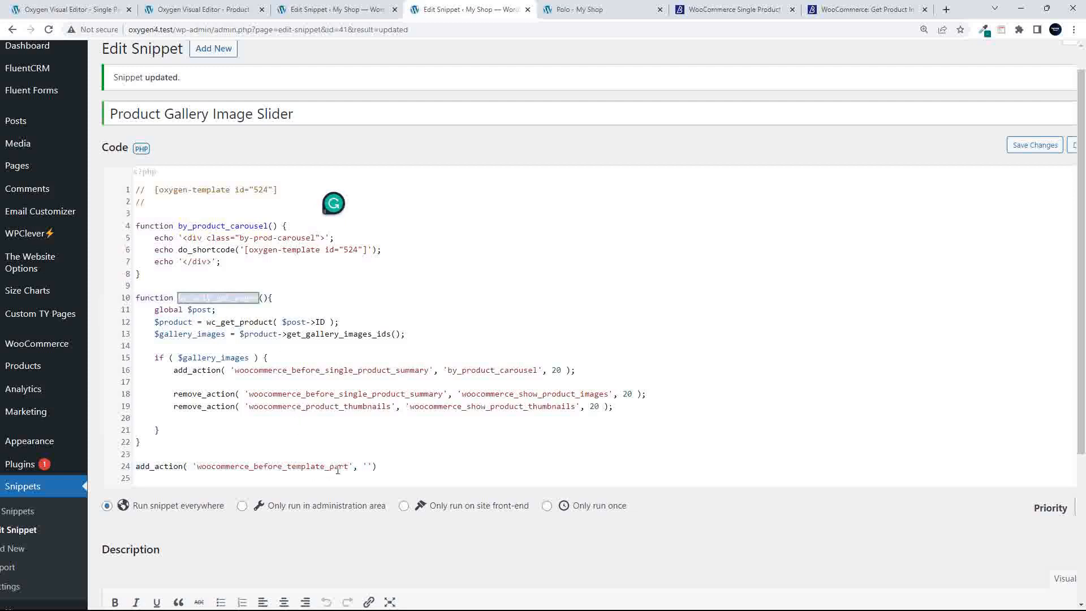
{"action": "left_click", "coordinate": [369, 464]}
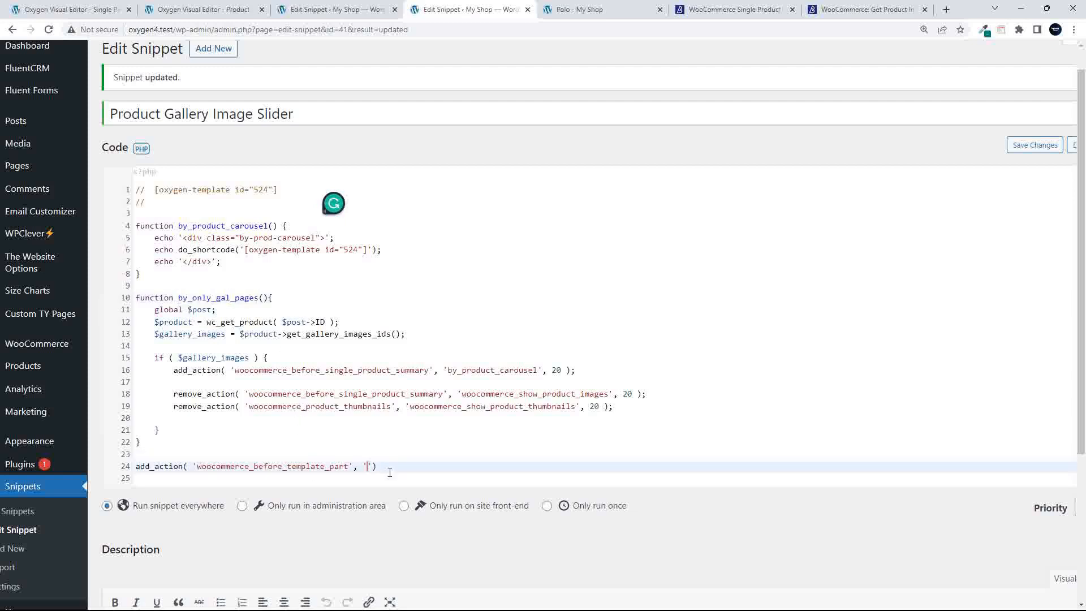
{"action": "key", "text": "ctrl+v"}
{"action": "key", "text": "Right"}
{"action": "key", "text": "Right"}
{"action": "key", "text": "Left"}
{"action": "key", "text": "Left"}
{"action": "type", "text": ", 10"}
{"action": "key", "text": "End"}
{"action": "type", "text": ";"}
{"action": "key", "text": "ctrl+a"}
{"action": "key", "text": "ctrl+s"}
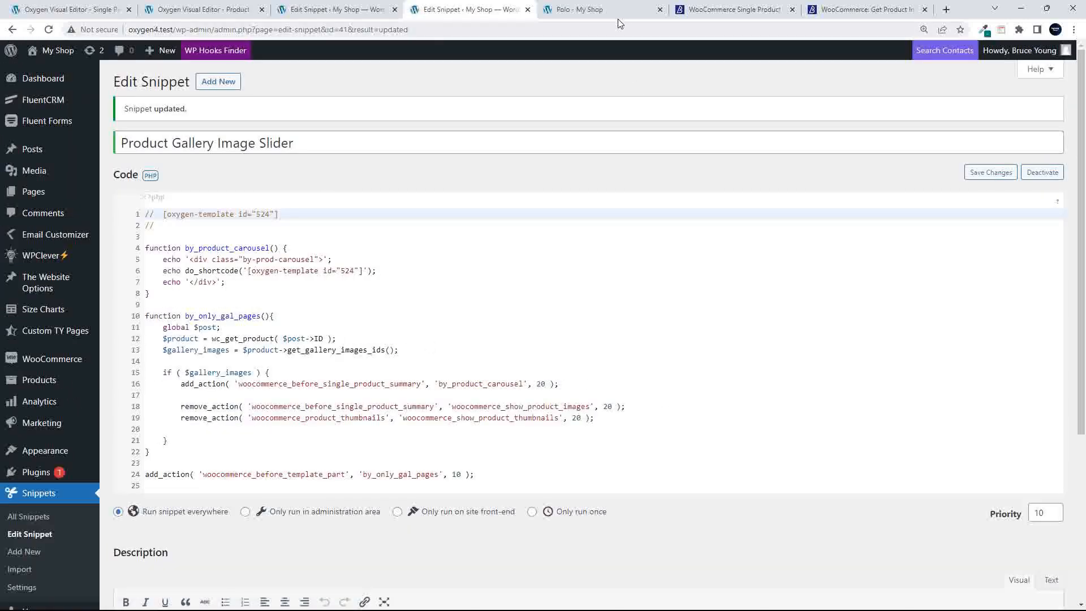
Reload the Polo product page, which now shows a fatal error
{"action": "left_click", "coordinate": [580, 9]}
{"action": "left_click", "coordinate": [48, 29]}
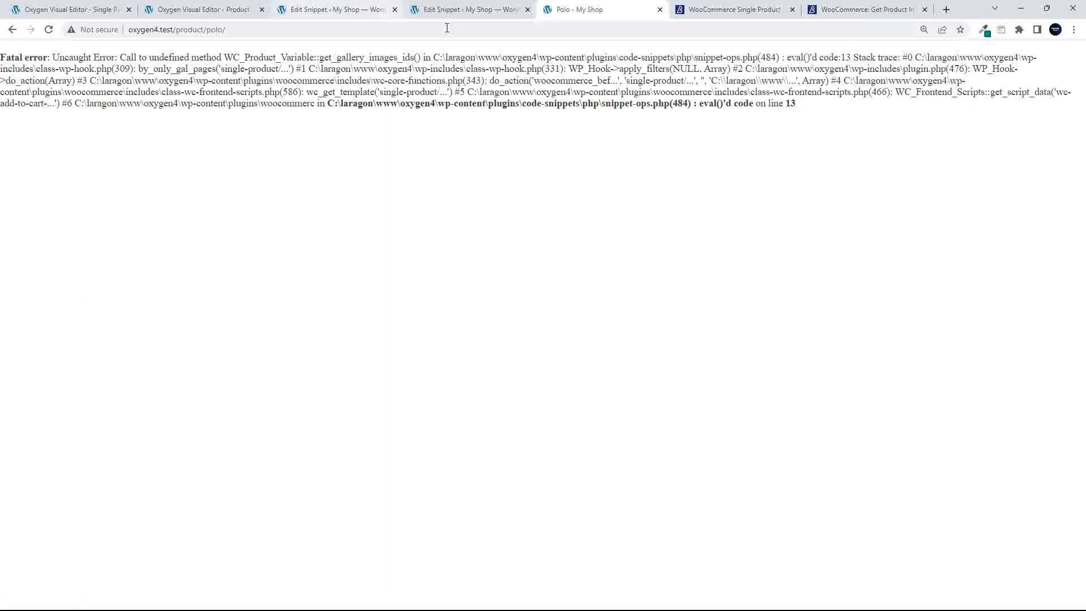
{"action": "left_click", "coordinate": [461, 13]}
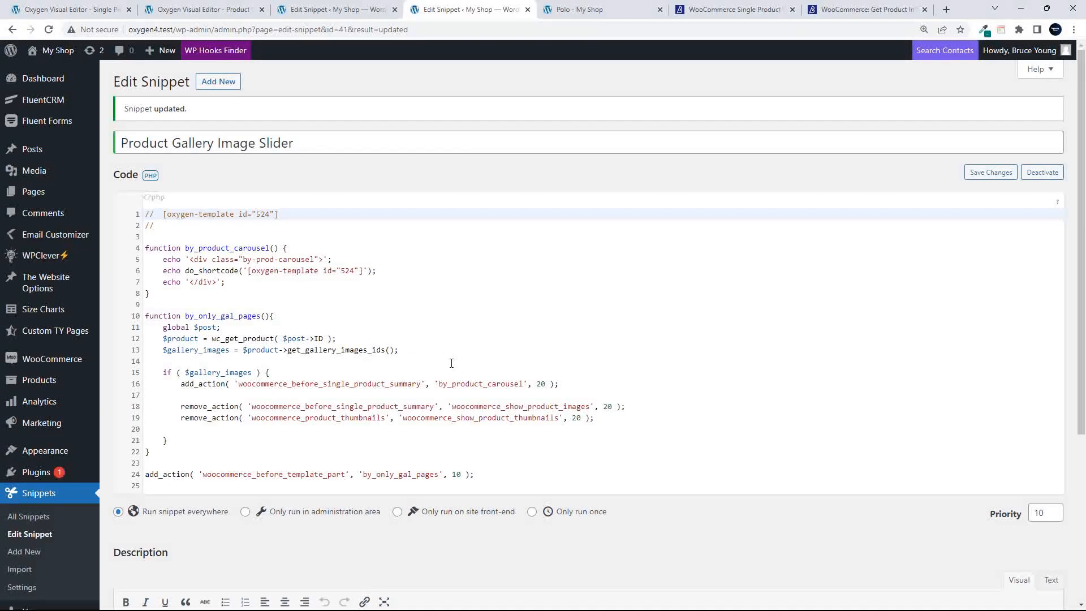
Correct the method to get_gallery_image_ids(), save the snippet, and reload the Polo page
{"action": "left_click", "coordinate": [364, 350]}
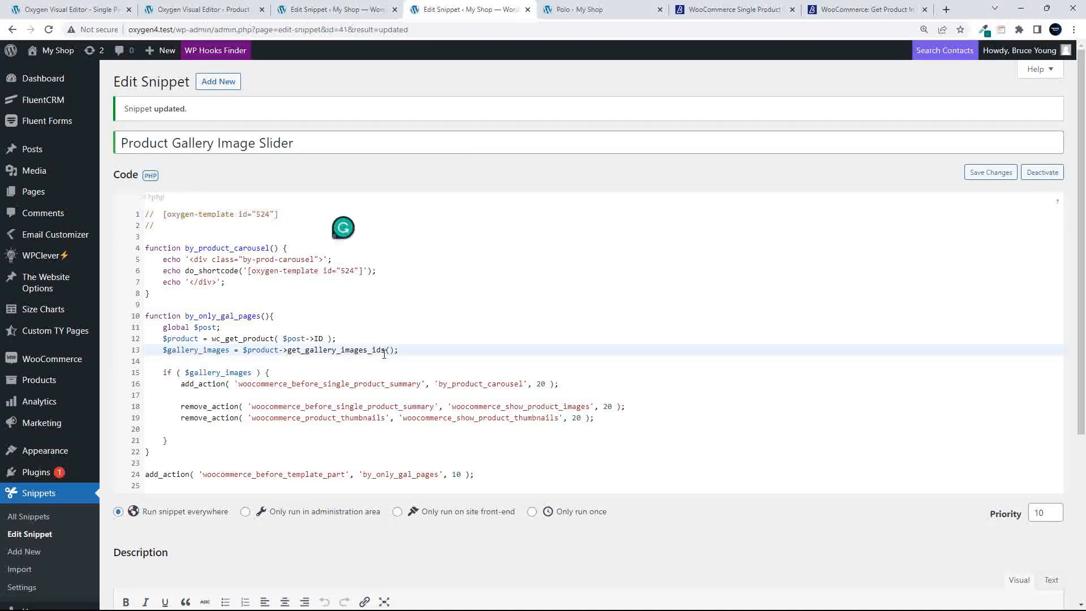
{"action": "key", "text": "Delete"}
{"action": "key", "text": "ctrl+s"}
{"action": "left_click", "coordinate": [588, 10]}
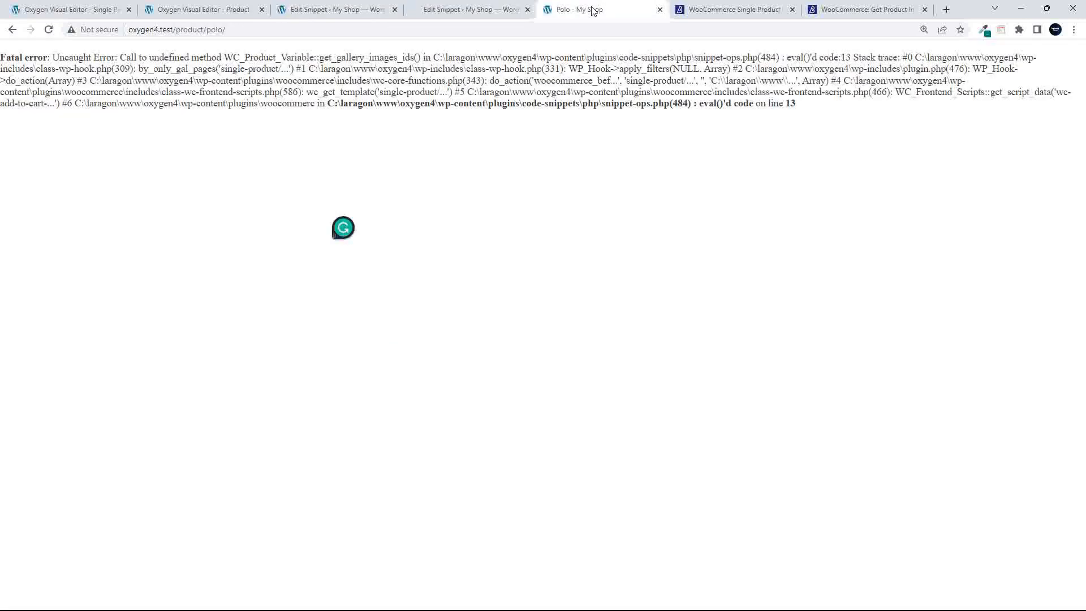
{"action": "left_click", "coordinate": [48, 29]}
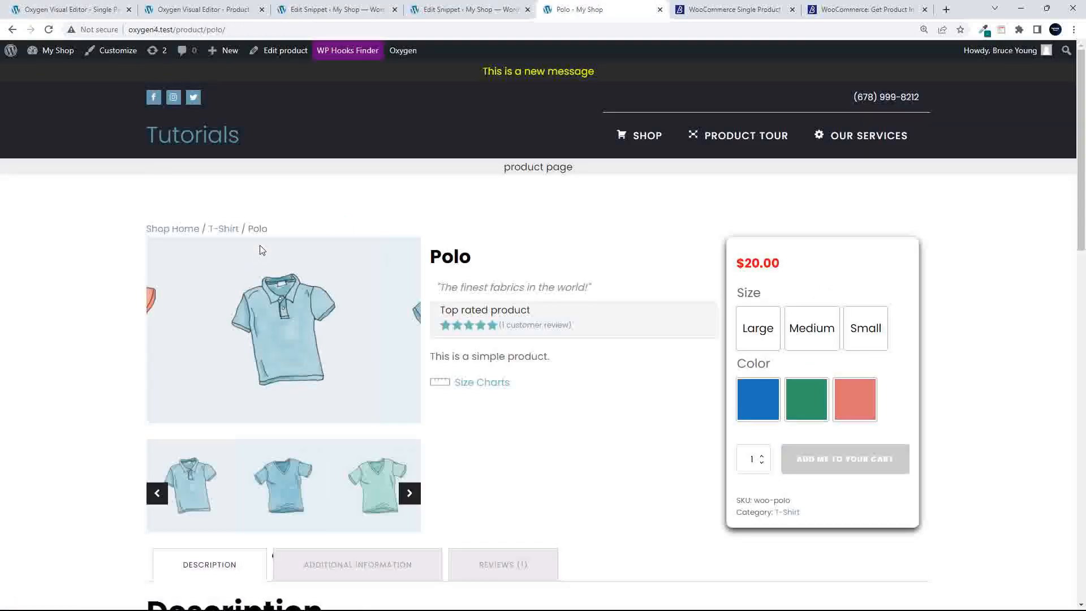
From the Shop, view the Album and Beanie product pages
{"action": "left_click", "coordinate": [647, 137]}
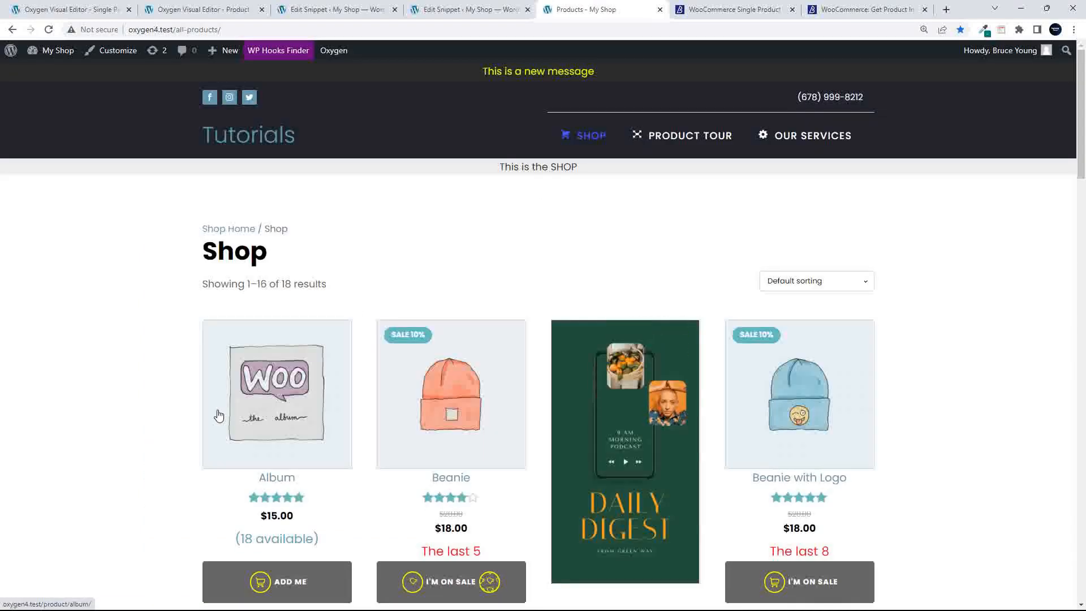
{"action": "left_click", "coordinate": [219, 416]}
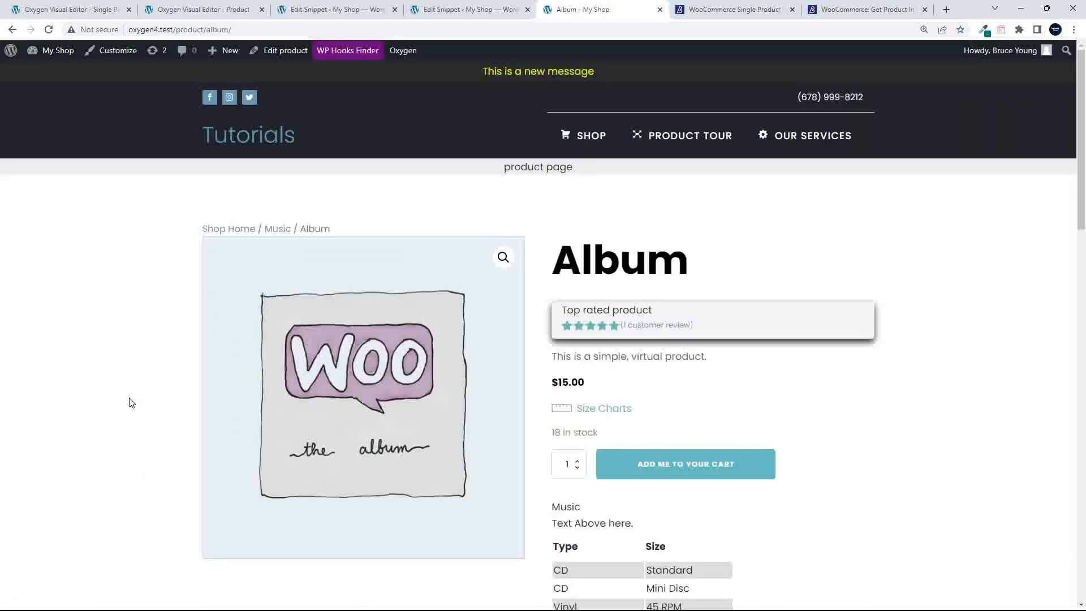
{"action": "scroll", "coordinate": [223, 429], "scroll_direction": "down", "scroll_amount": 5}
{"action": "scroll", "coordinate": [223, 428], "scroll_direction": "up", "scroll_amount": 5}
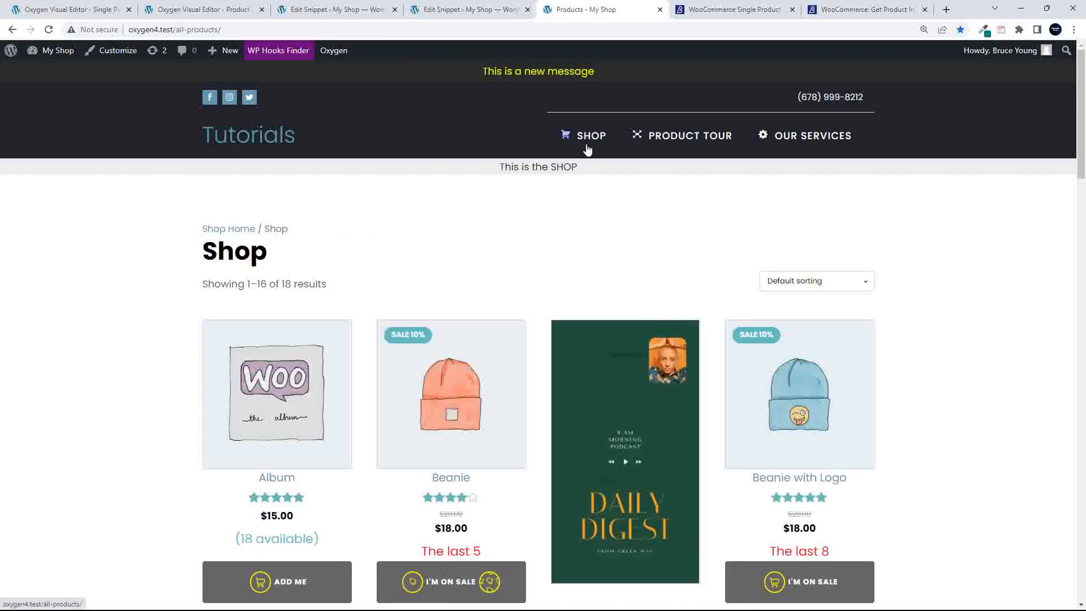
{"action": "left_click", "coordinate": [470, 446]}
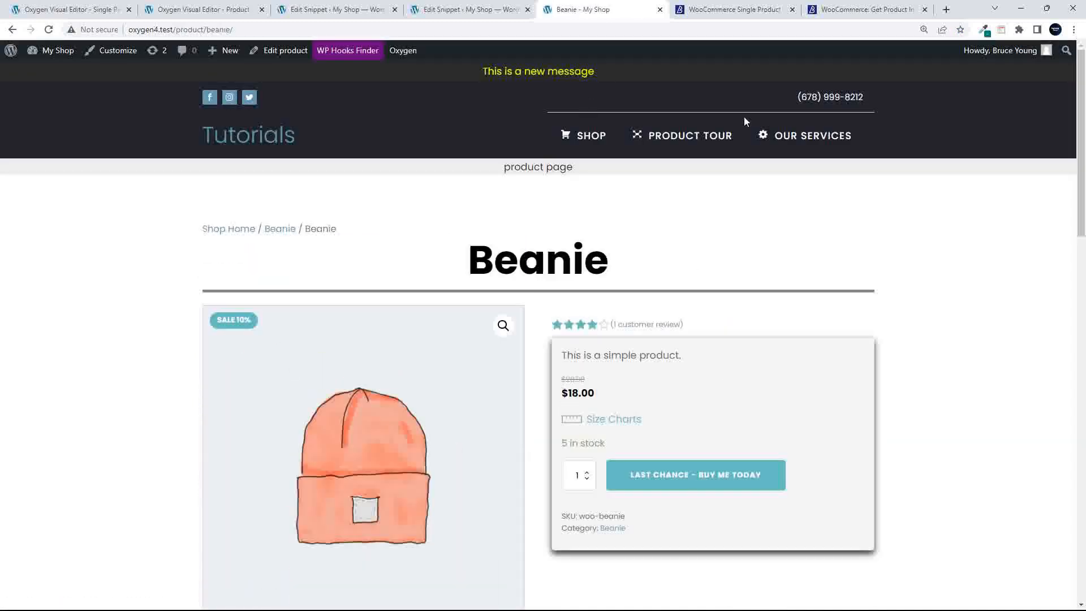
Back in the Shop, view the Polo page, then open the Sunglasses product
{"action": "left_click", "coordinate": [583, 138]}
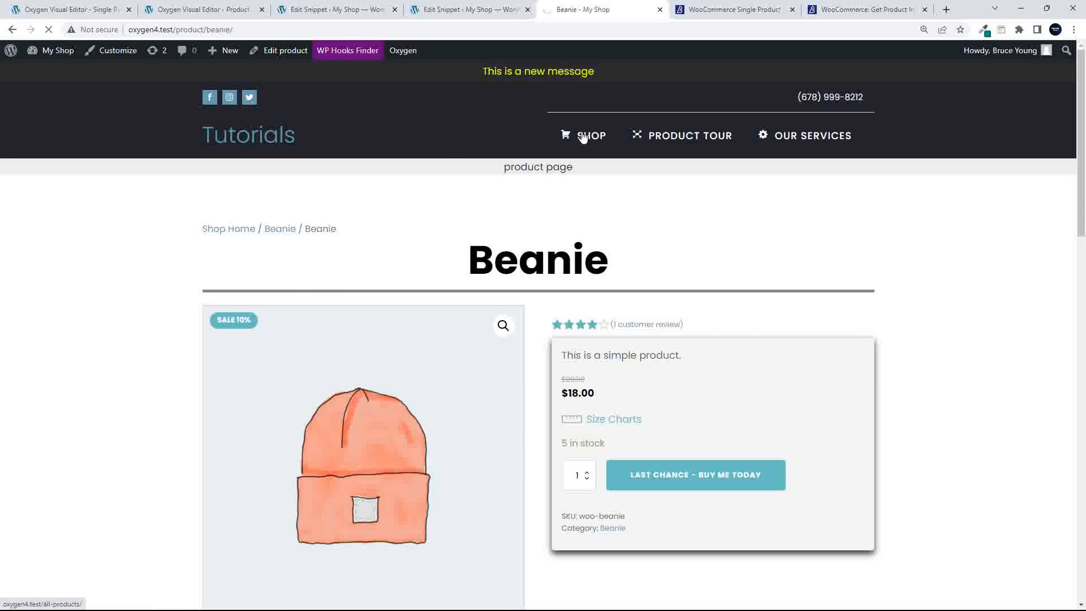
{"action": "scroll", "coordinate": [305, 411], "scroll_direction": "down", "scroll_amount": 9}
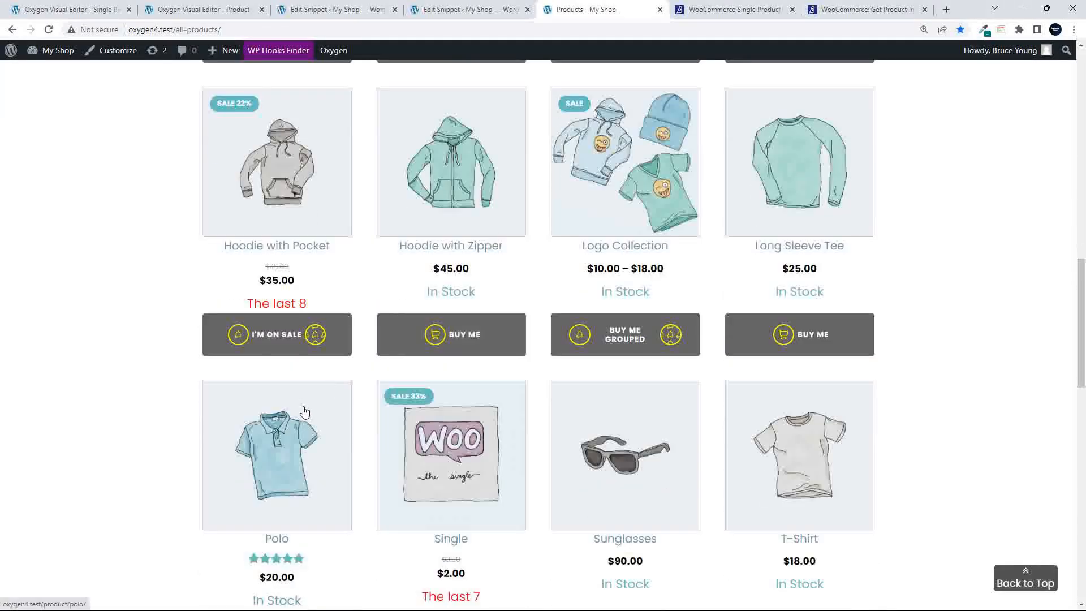
{"action": "scroll", "coordinate": [305, 412], "scroll_direction": "down", "scroll_amount": 9}
{"action": "scroll", "coordinate": [281, 323], "scroll_direction": "up", "scroll_amount": 6}
{"action": "left_click", "coordinate": [283, 281]}
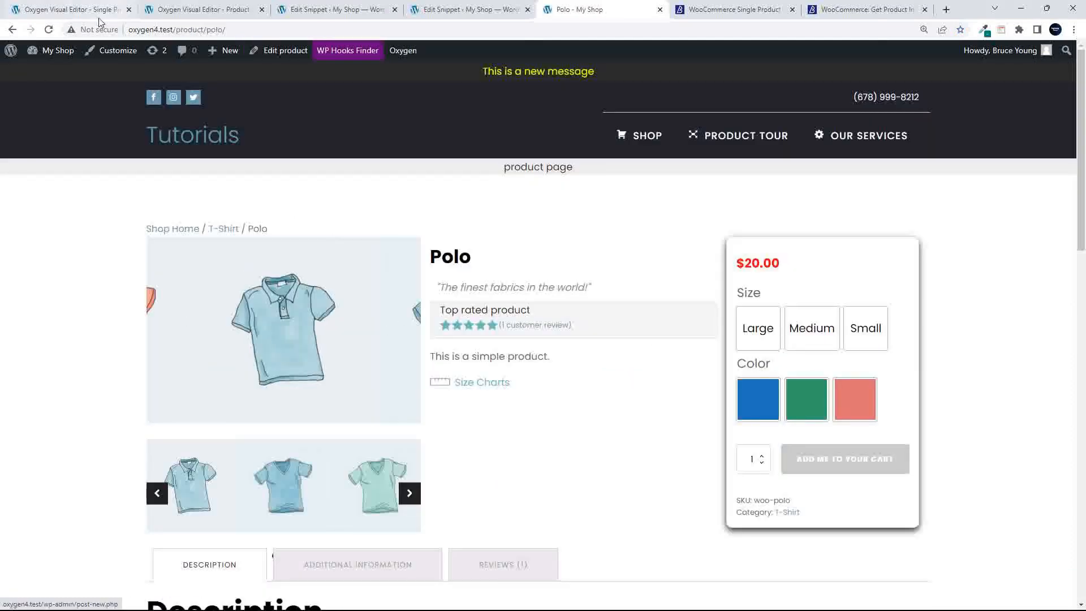
{"action": "left_click", "coordinate": [12, 30]}
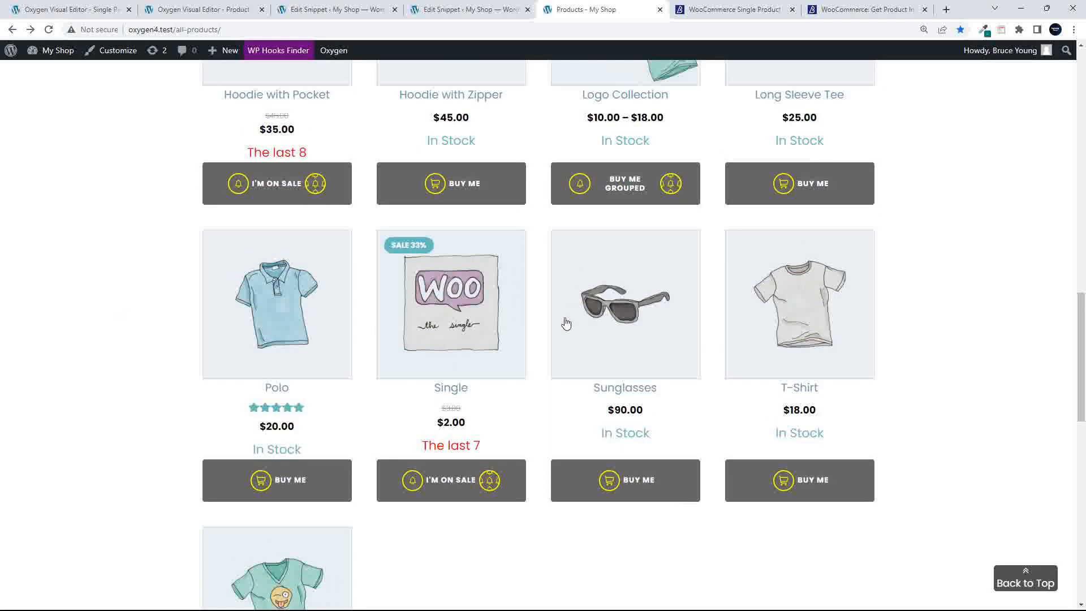
{"action": "left_click", "coordinate": [600, 332]}
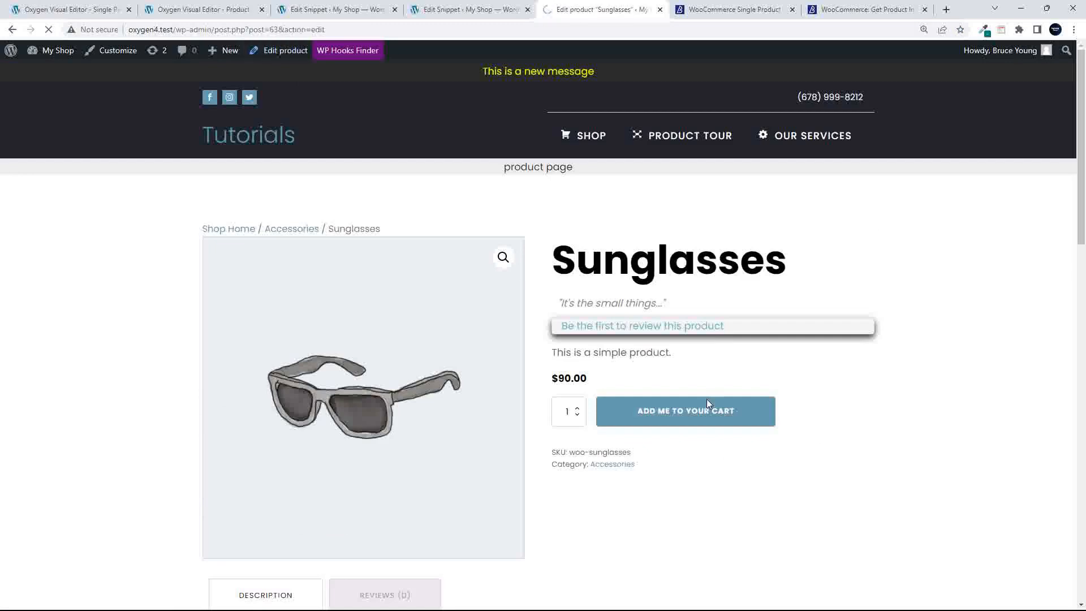
Add the logo-1.jpg hoodie, beanie and tee image to the Sunglasses gallery and update the product
{"action": "scroll", "coordinate": [921, 484], "scroll_direction": "down", "scroll_amount": 4}
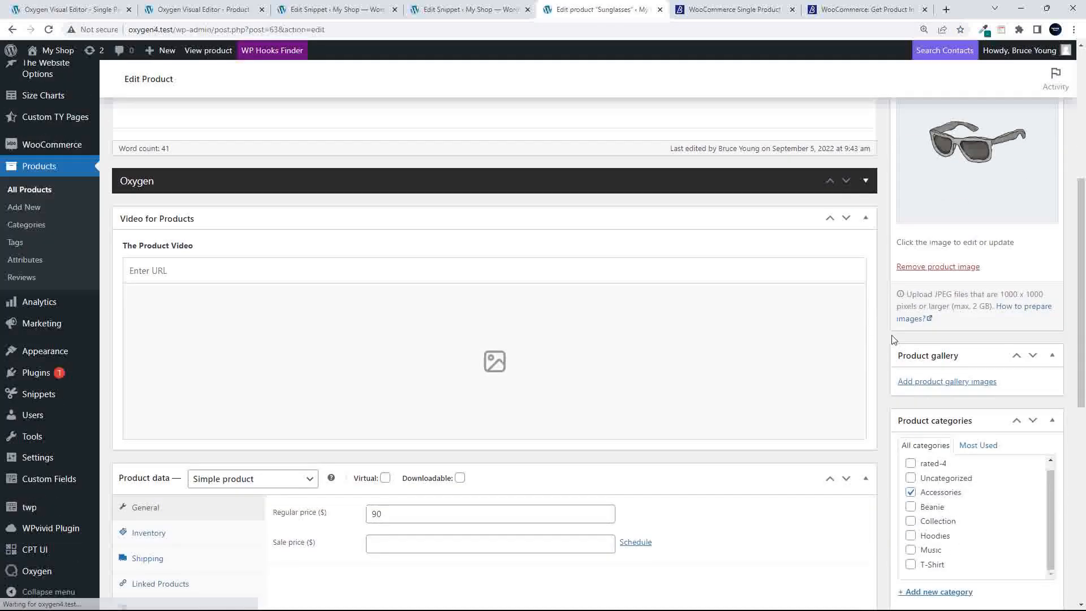
{"action": "left_click", "coordinate": [922, 380]}
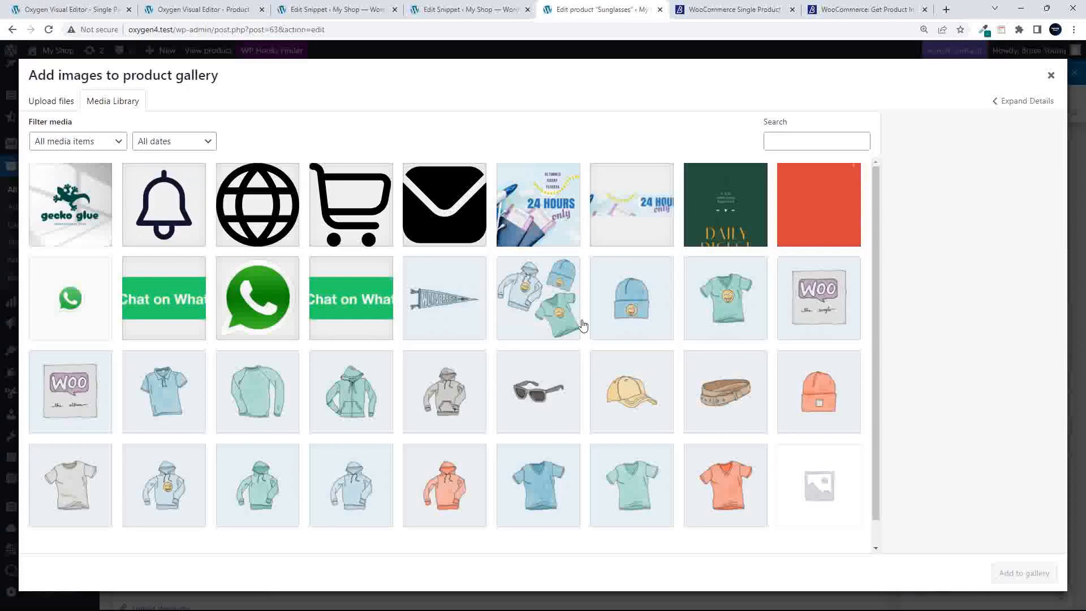
{"action": "left_click", "coordinate": [516, 264]}
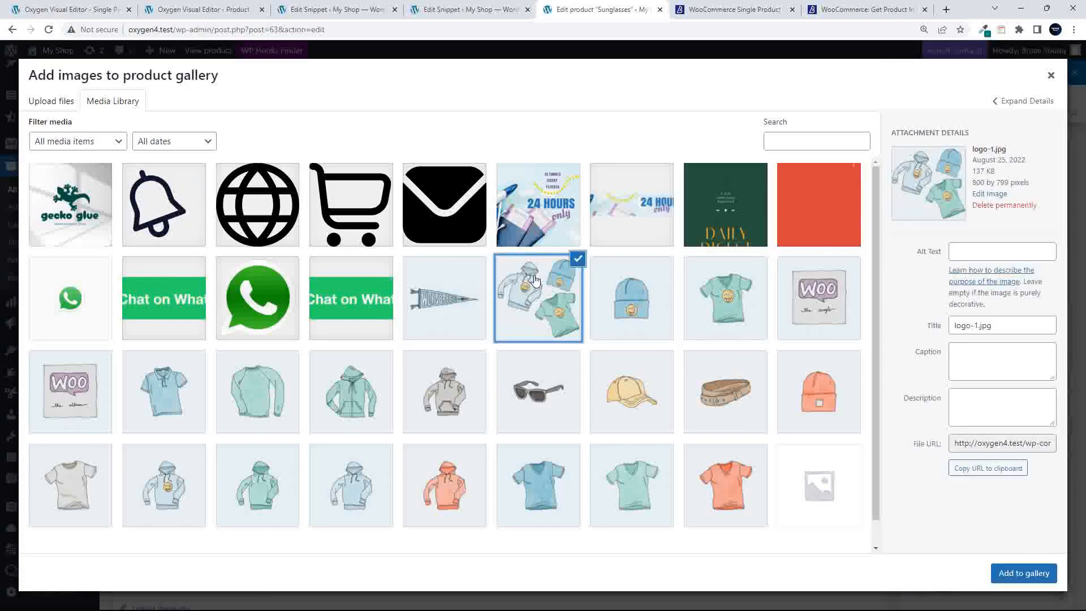
{"action": "left_click", "coordinate": [1024, 573]}
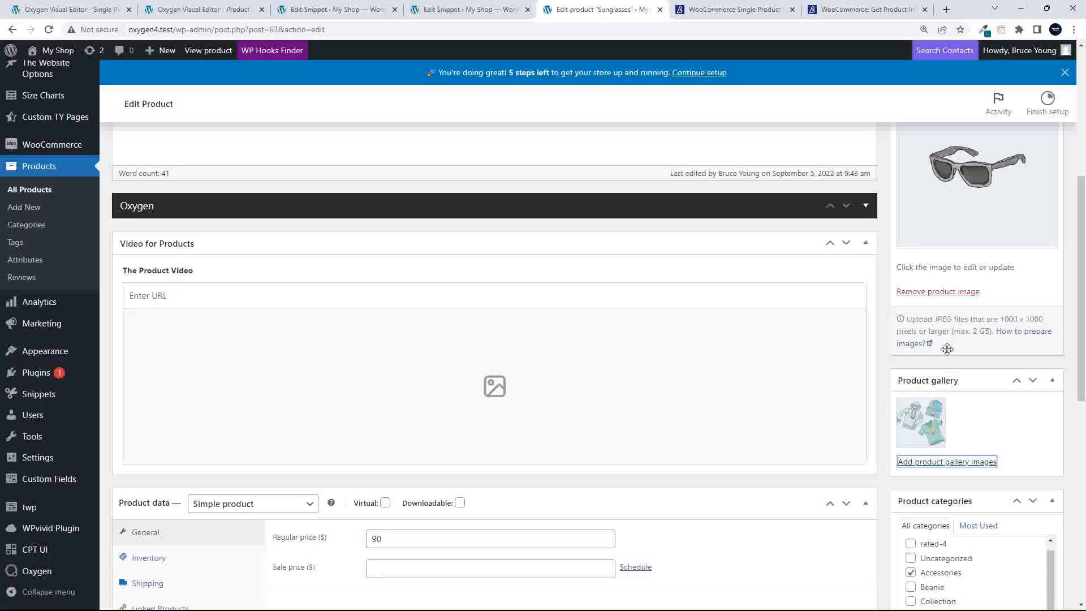
{"action": "scroll", "coordinate": [1008, 397], "scroll_direction": "up", "scroll_amount": 5}
{"action": "left_click", "coordinate": [1033, 348]}
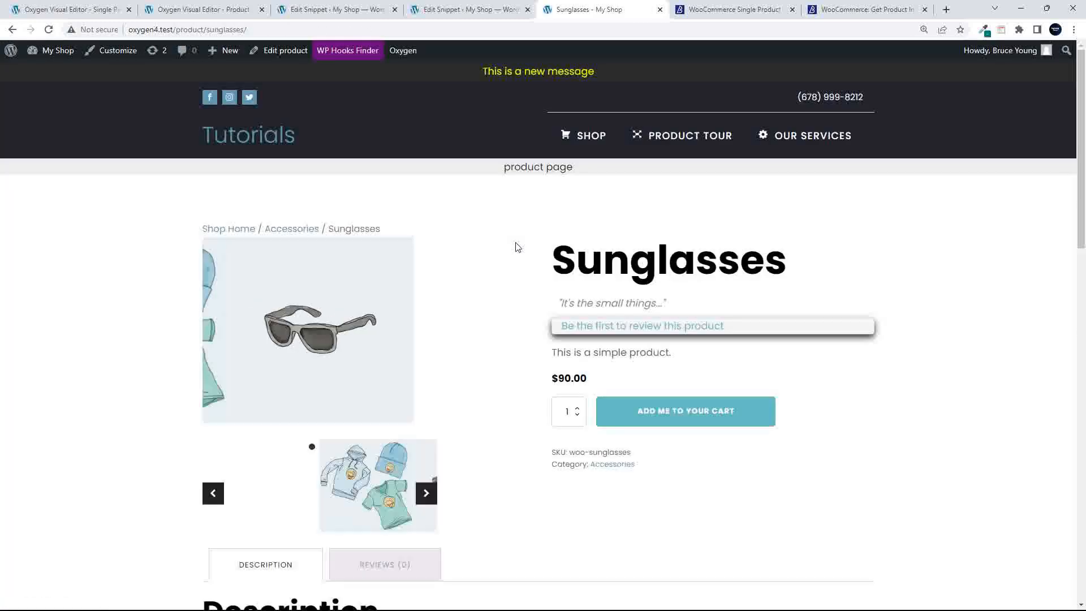
Reload the Sunglasses page, then select Carousel Builder (#17) in Oxygen and save the template
{"action": "key", "text": "F5"}
{"action": "left_click", "coordinate": [195, 10]}
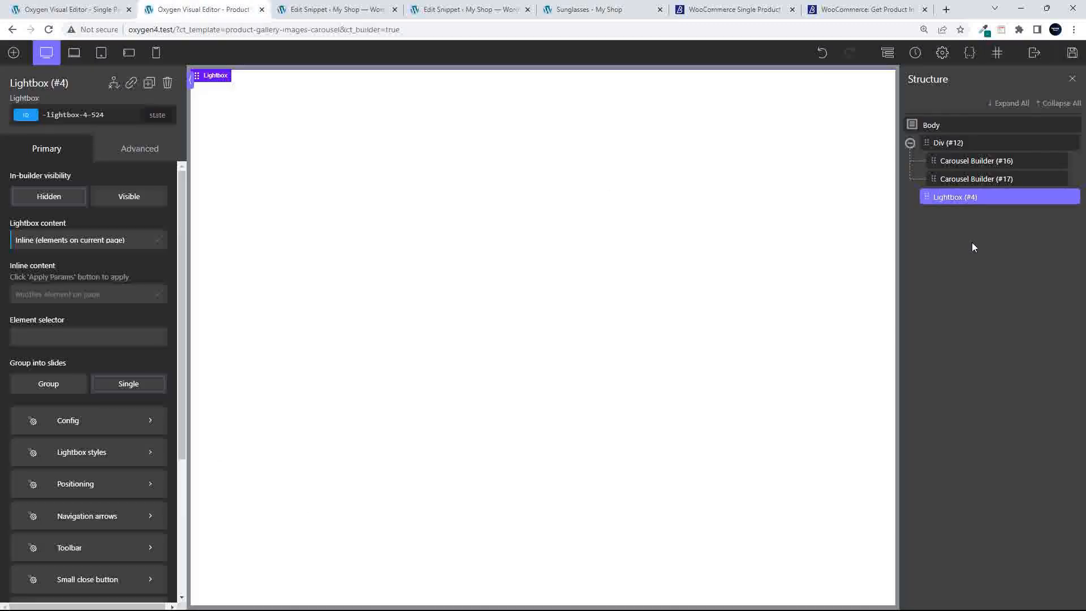
{"action": "left_click", "coordinate": [960, 178]}
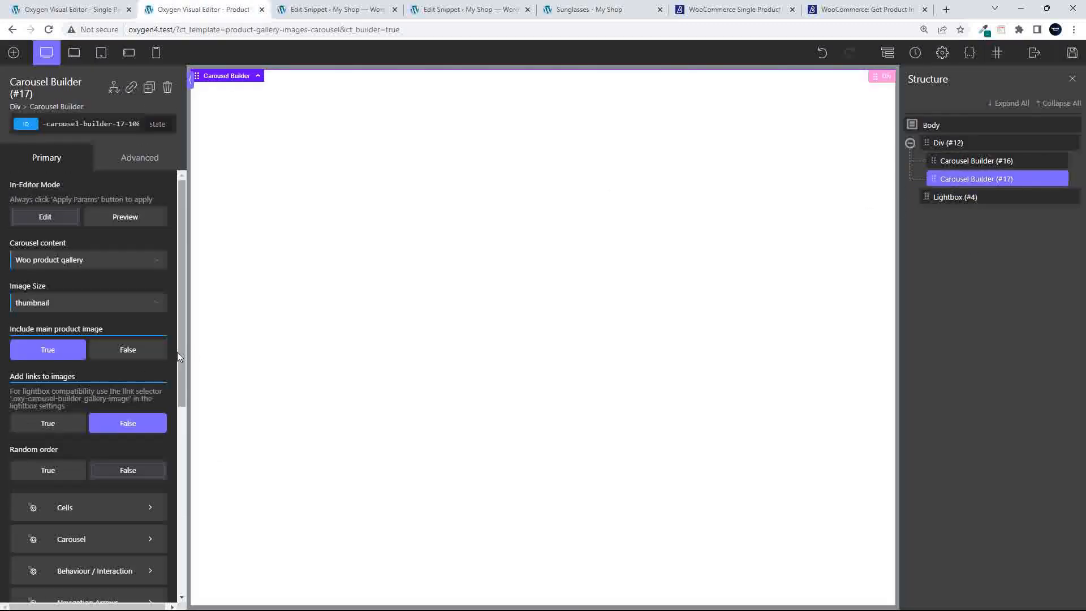
{"action": "left_click", "coordinate": [83, 538]}
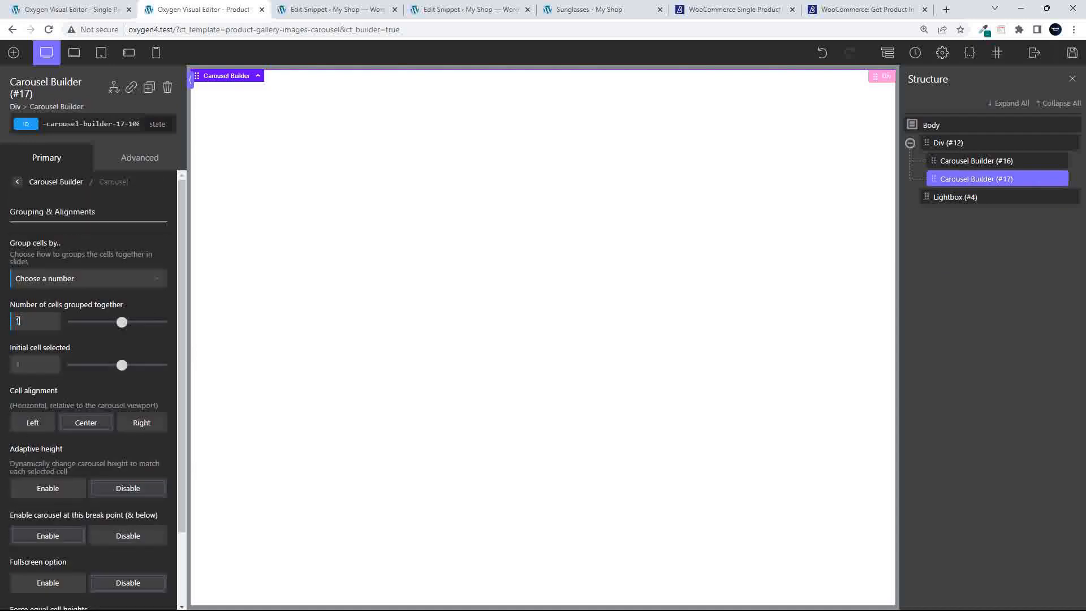
{"action": "left_click", "coordinate": [1072, 53]}
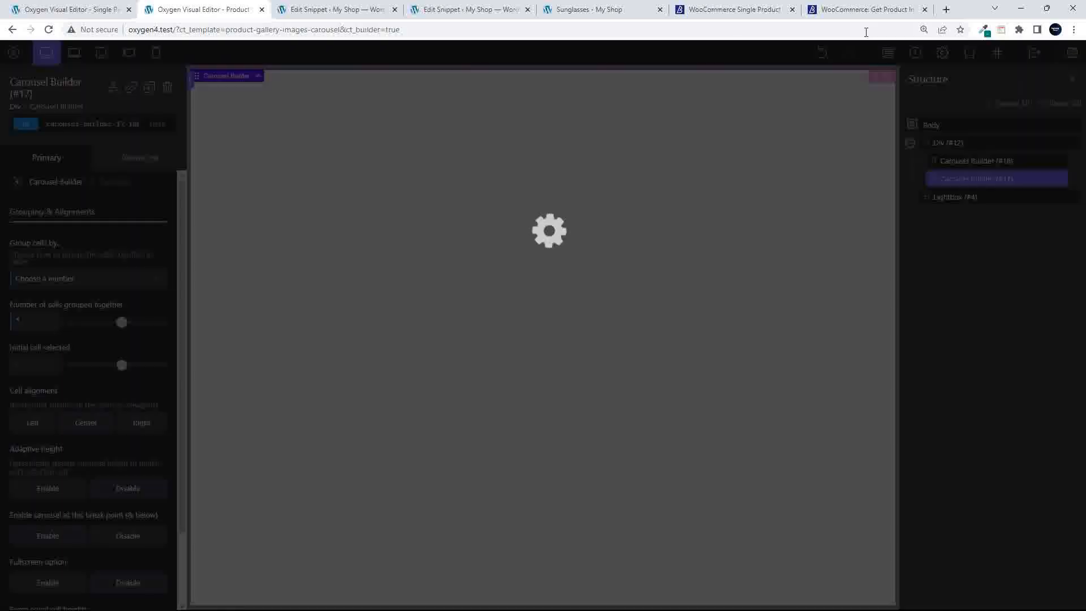
Reload the Sunglasses page and slide its gallery between the clothing and sunglasses images
{"action": "left_click", "coordinate": [589, 9]}
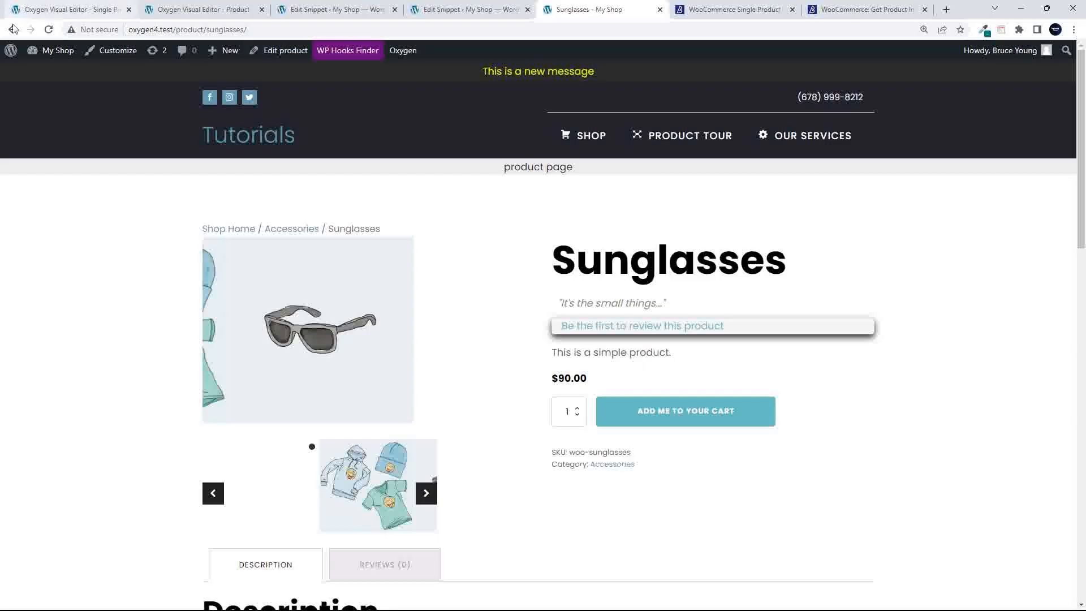
{"action": "left_click", "coordinate": [49, 30]}
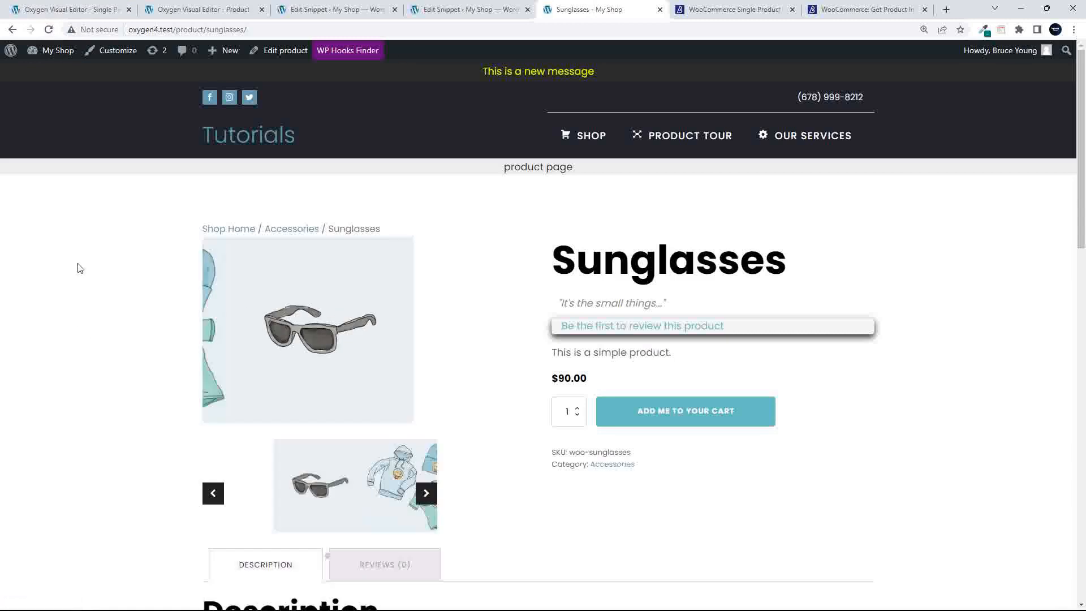
{"action": "left_click", "coordinate": [388, 485]}
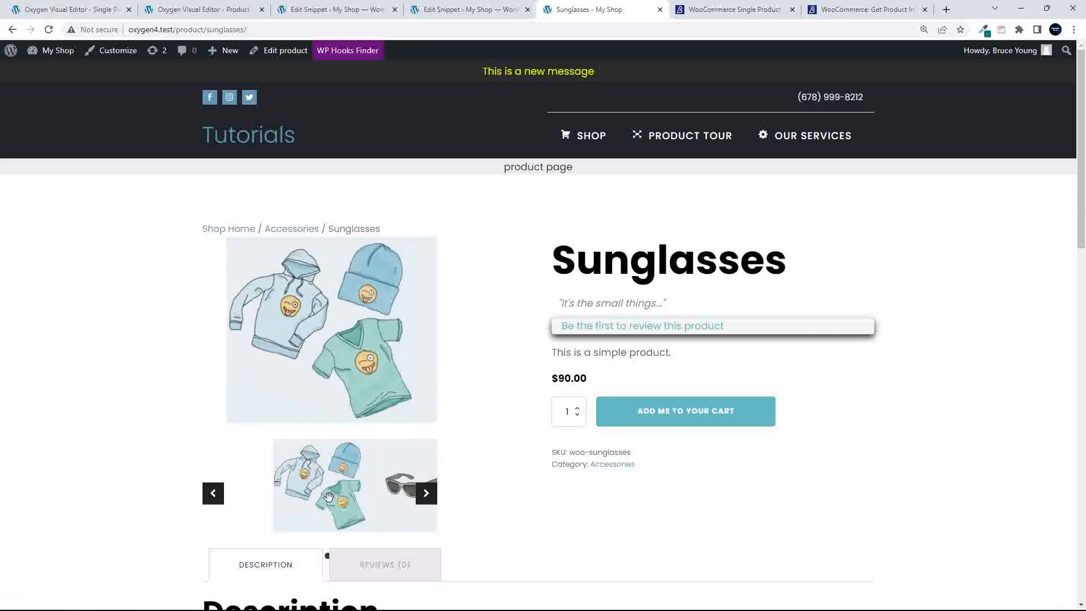
{"action": "left_click", "coordinate": [396, 484]}
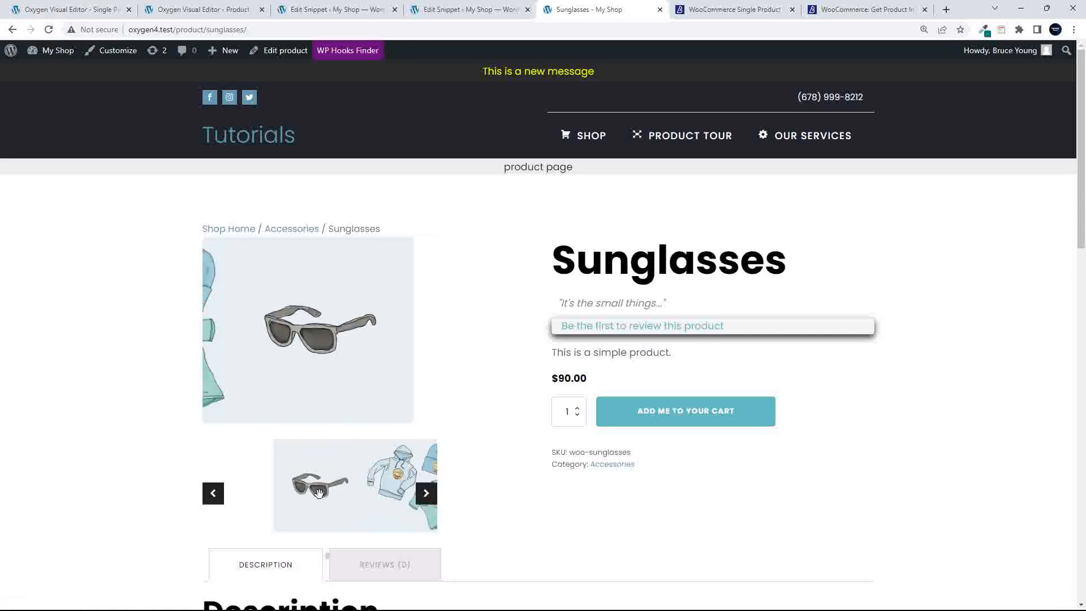
{"action": "left_click", "coordinate": [389, 493]}
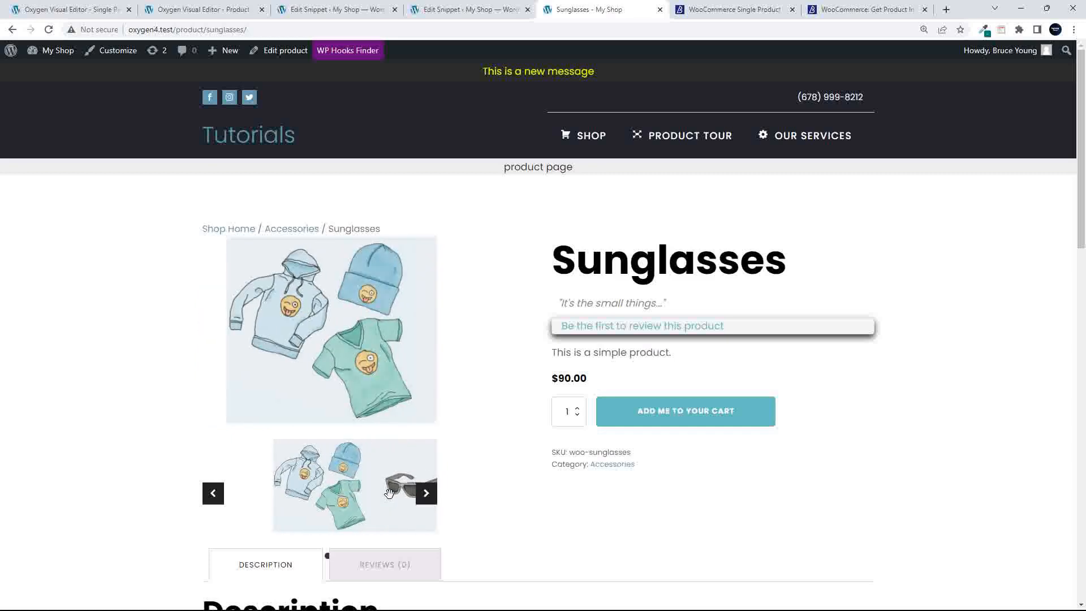
{"action": "left_click", "coordinate": [390, 490]}
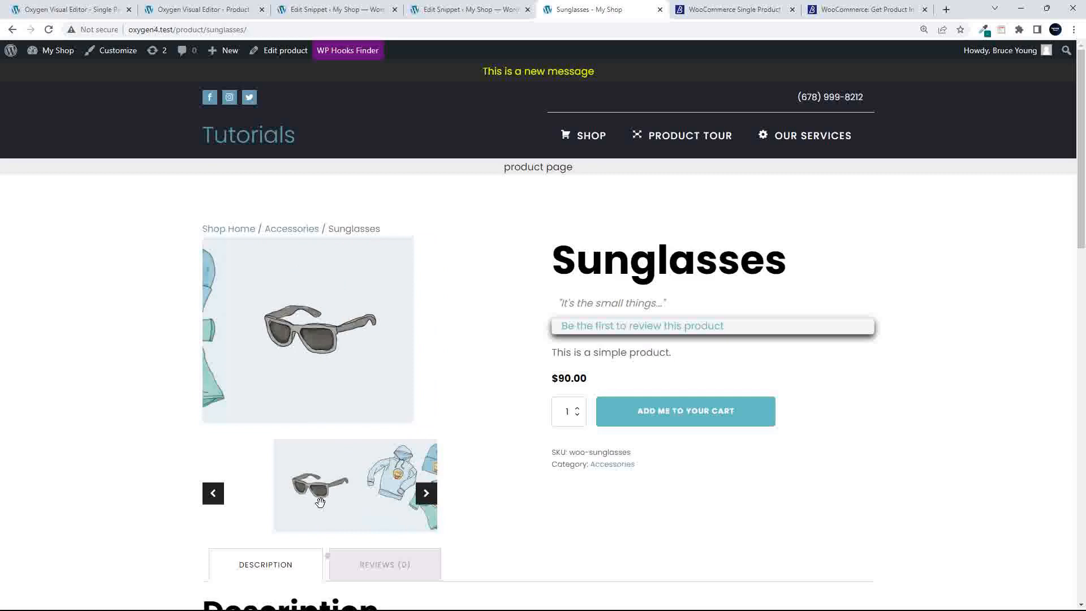
{"action": "left_click", "coordinate": [395, 484]}
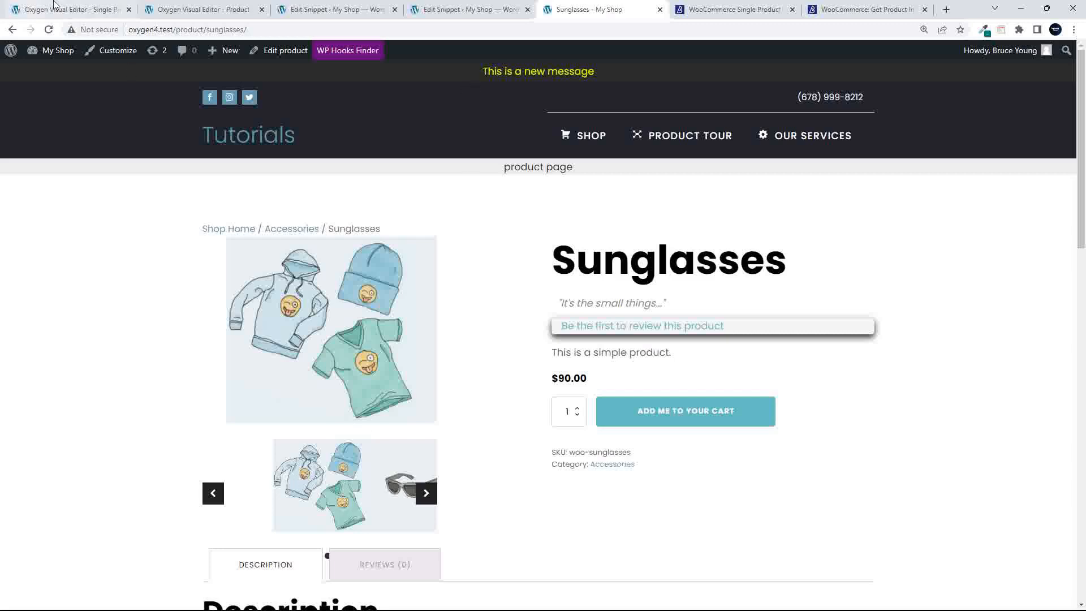
{"action": "left_click", "coordinate": [199, 11]}
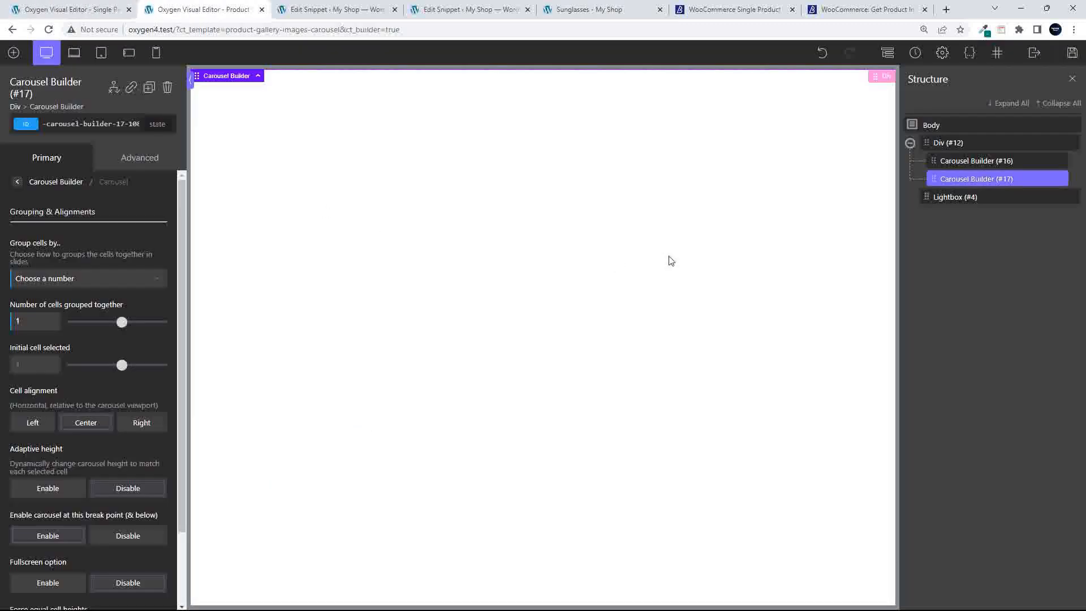
Set the carousel's Cell alignment to Center
{"action": "left_click", "coordinate": [18, 183]}
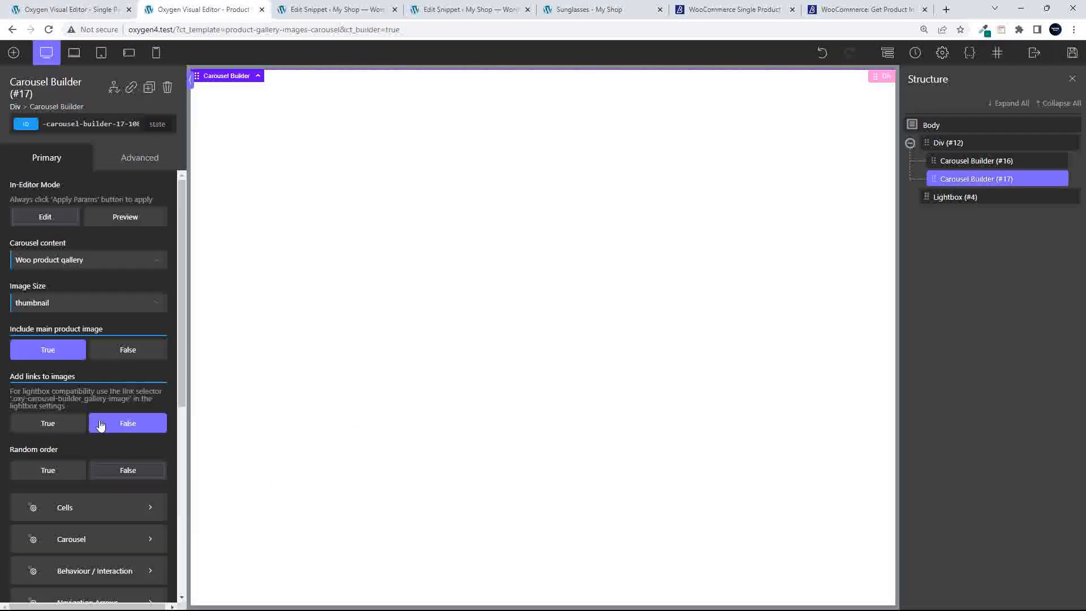
{"action": "left_click", "coordinate": [70, 533]}
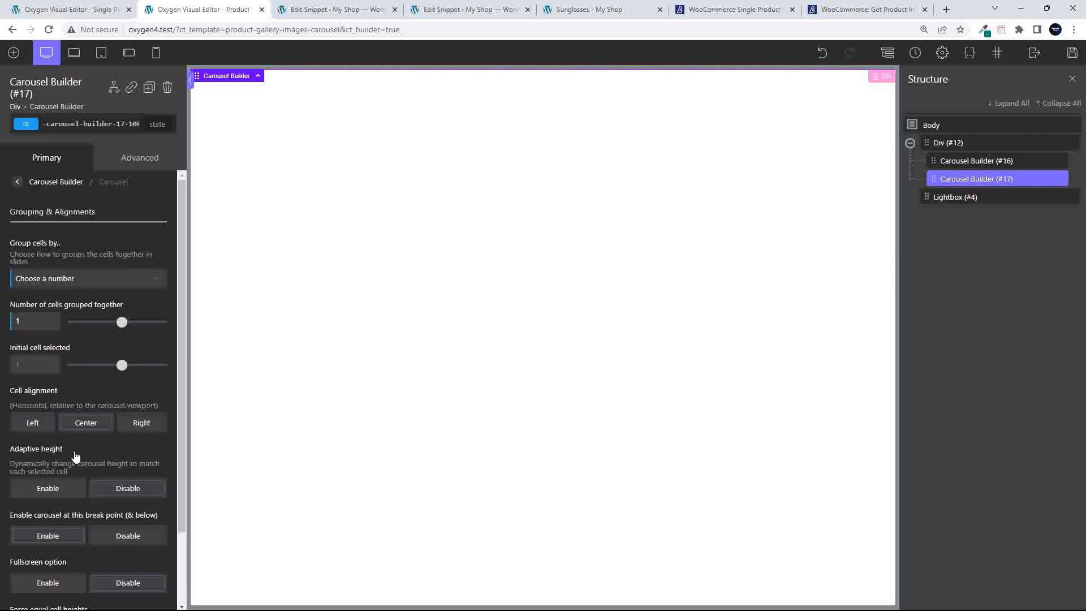
{"action": "left_click", "coordinate": [88, 424]}
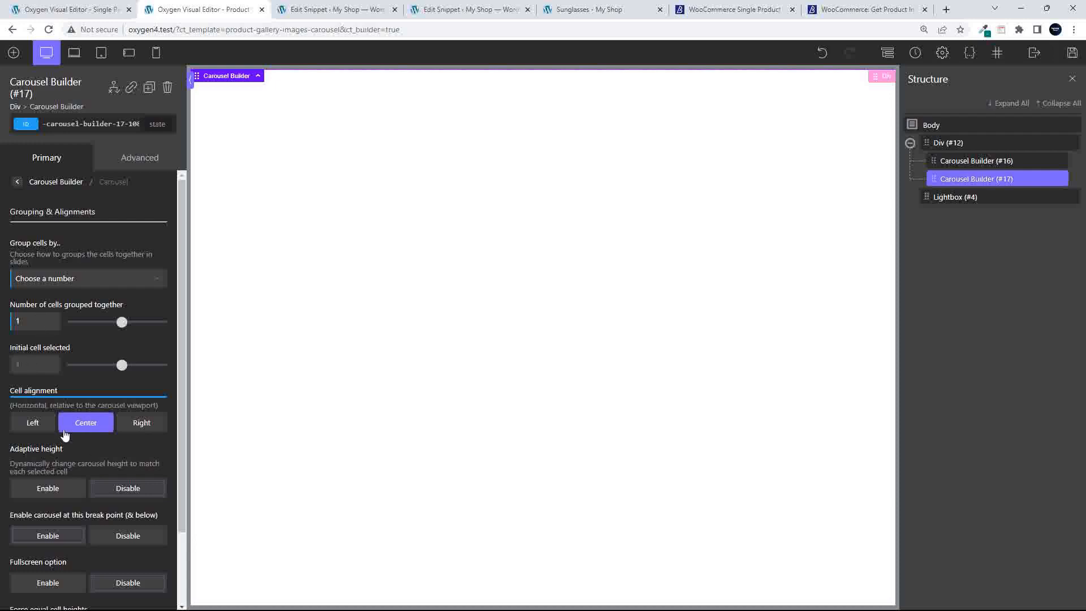
{"action": "scroll", "coordinate": [65, 432], "scroll_direction": "down", "scroll_amount": 3}
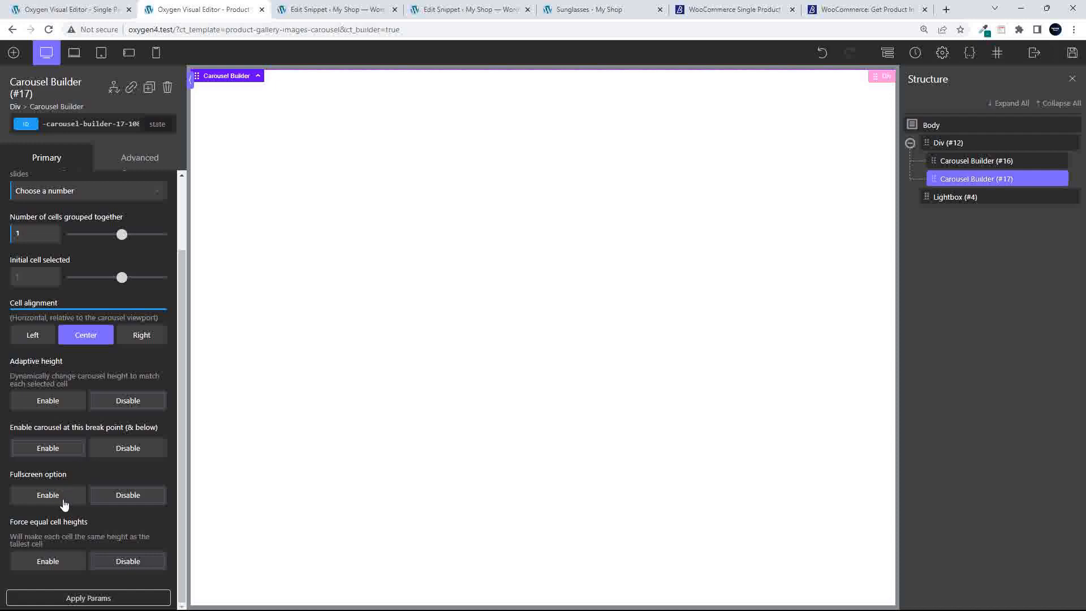
{"action": "scroll", "coordinate": [87, 538], "scroll_direction": "up", "scroll_amount": 2}
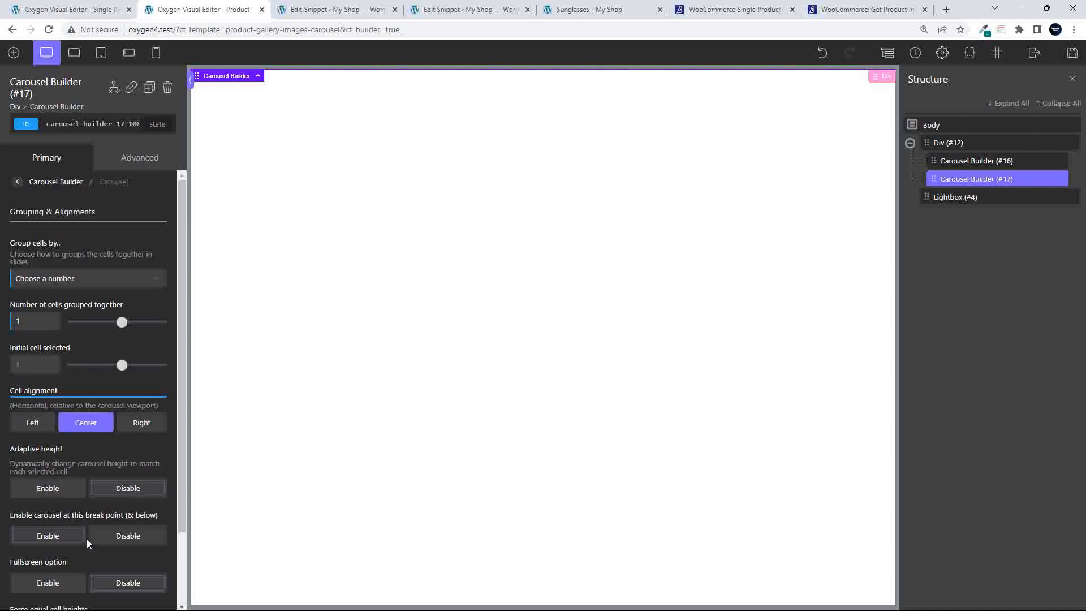
Review the carousel's cell size and layout settings, then save the template
{"action": "left_click", "coordinate": [18, 183]}
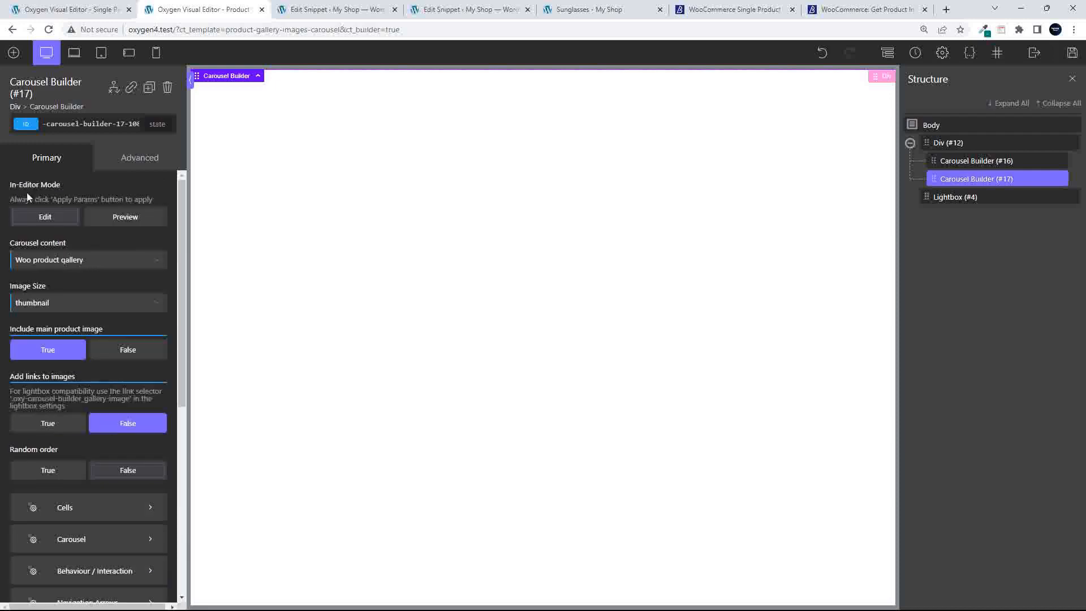
{"action": "scroll", "coordinate": [108, 452], "scroll_direction": "down", "scroll_amount": 7}
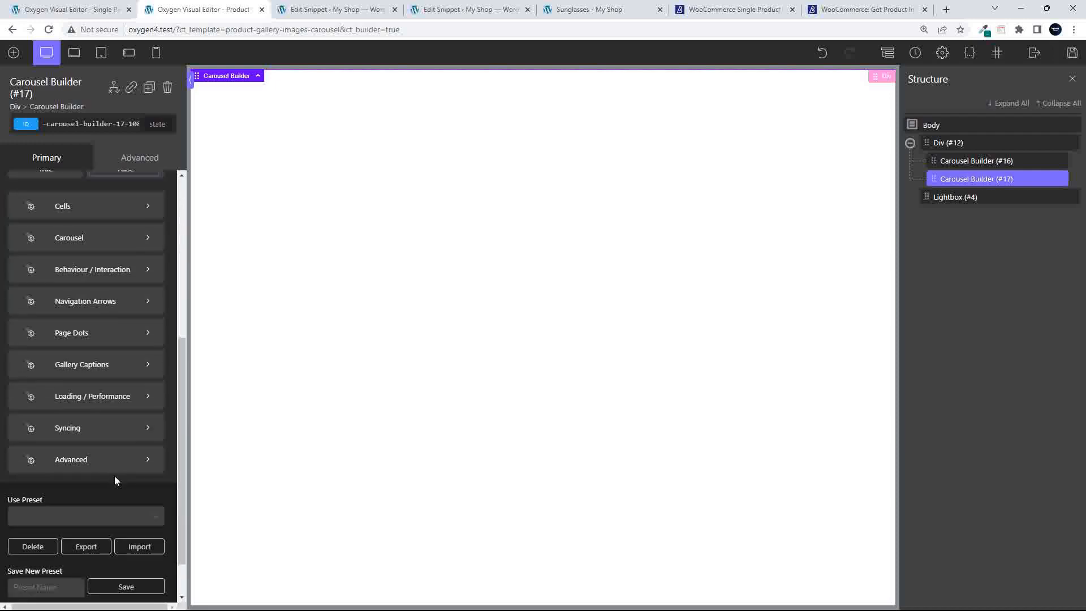
{"action": "scroll", "coordinate": [115, 476], "scroll_direction": "up", "scroll_amount": 2}
{"action": "scroll", "coordinate": [114, 476], "scroll_direction": "up", "scroll_amount": 2}
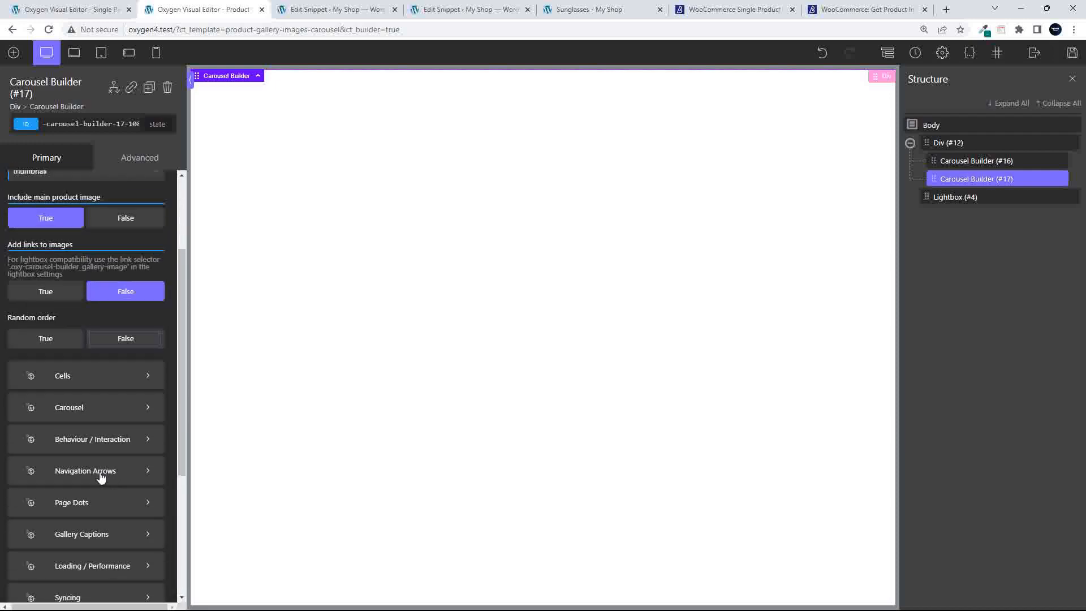
{"action": "left_click", "coordinate": [77, 378]}
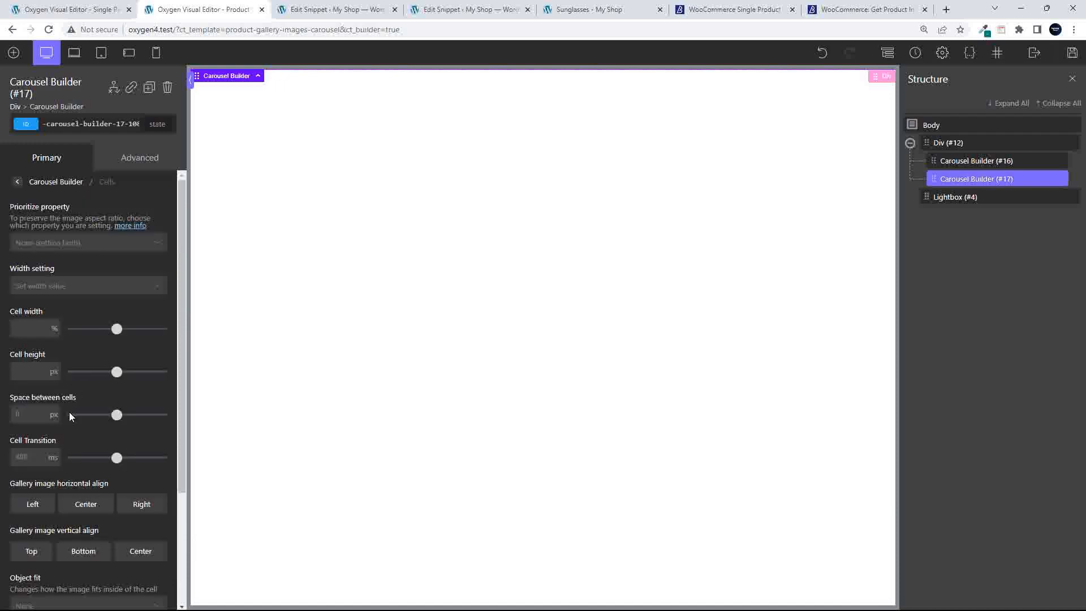
{"action": "scroll", "coordinate": [69, 412], "scroll_direction": "down", "scroll_amount": 4}
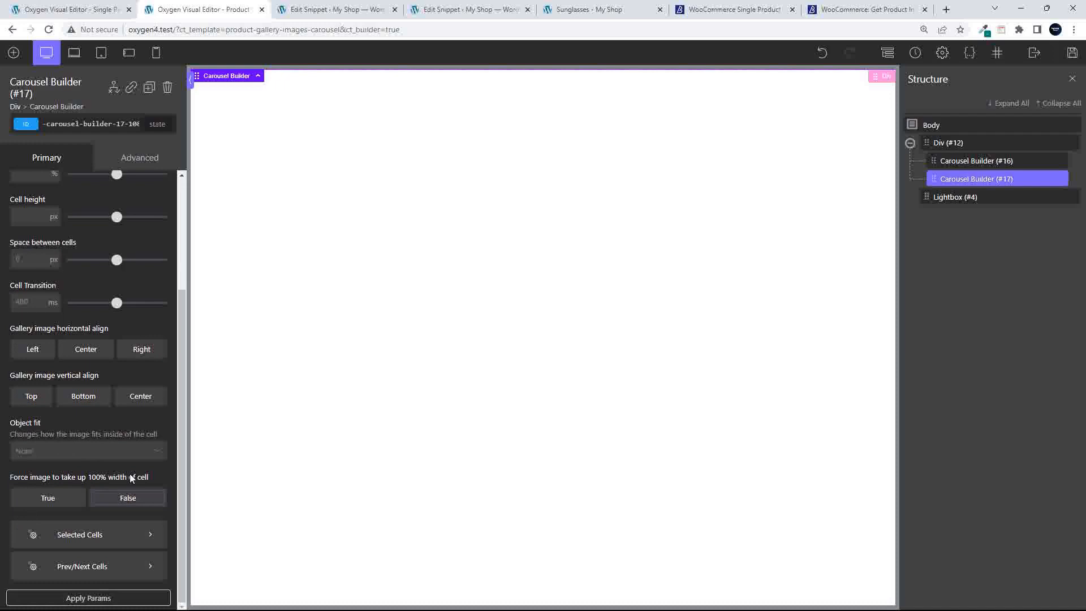
{"action": "scroll", "coordinate": [91, 230], "scroll_direction": "up", "scroll_amount": 4}
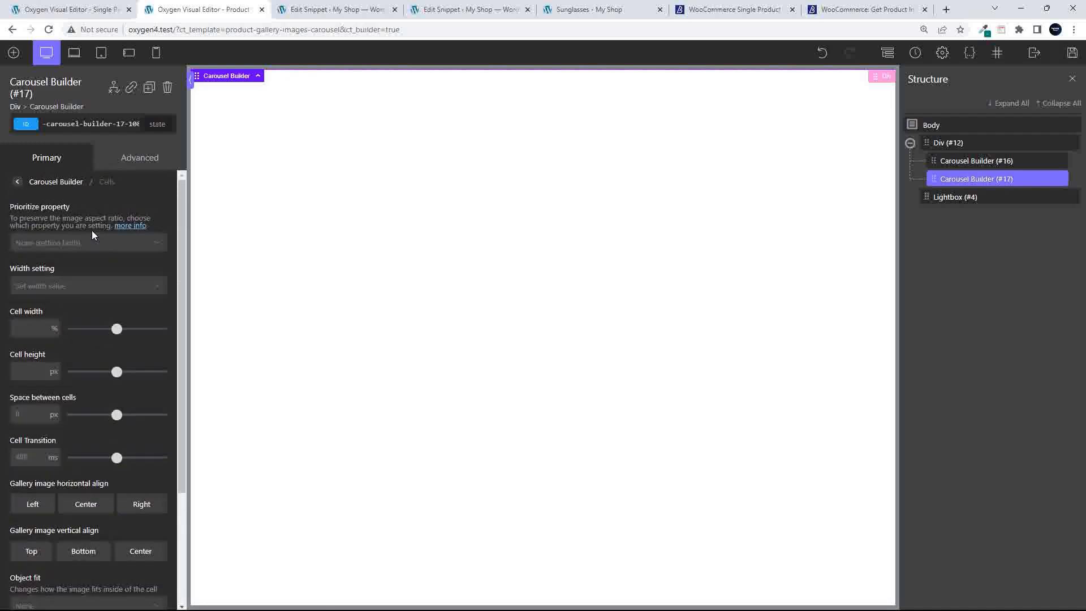
{"action": "left_click", "coordinate": [18, 183]}
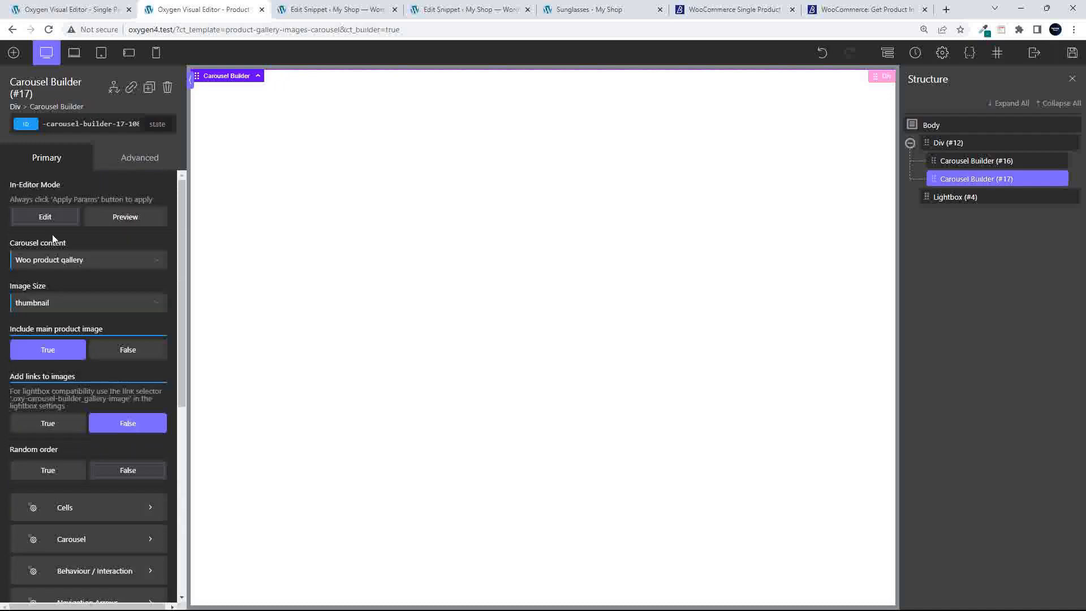
{"action": "left_click", "coordinate": [1072, 52]}
On the Sunglasses page, advance the thumbnail strip and drag the main image to the sunglasses
{"action": "left_click", "coordinate": [594, 15]}
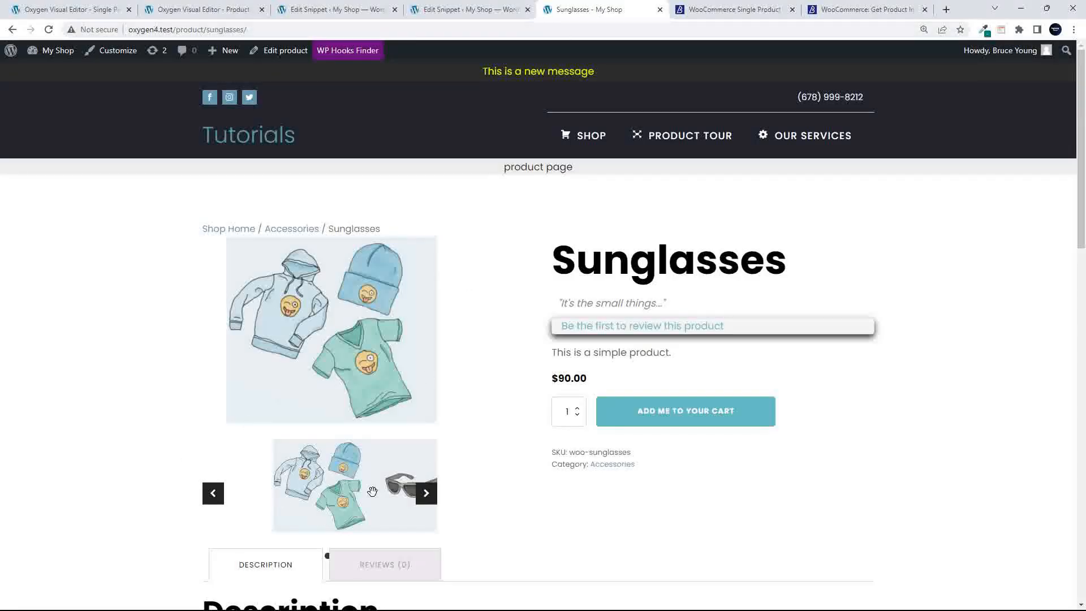
{"action": "left_click", "coordinate": [426, 497]}
{"action": "left_click", "coordinate": [426, 498]}
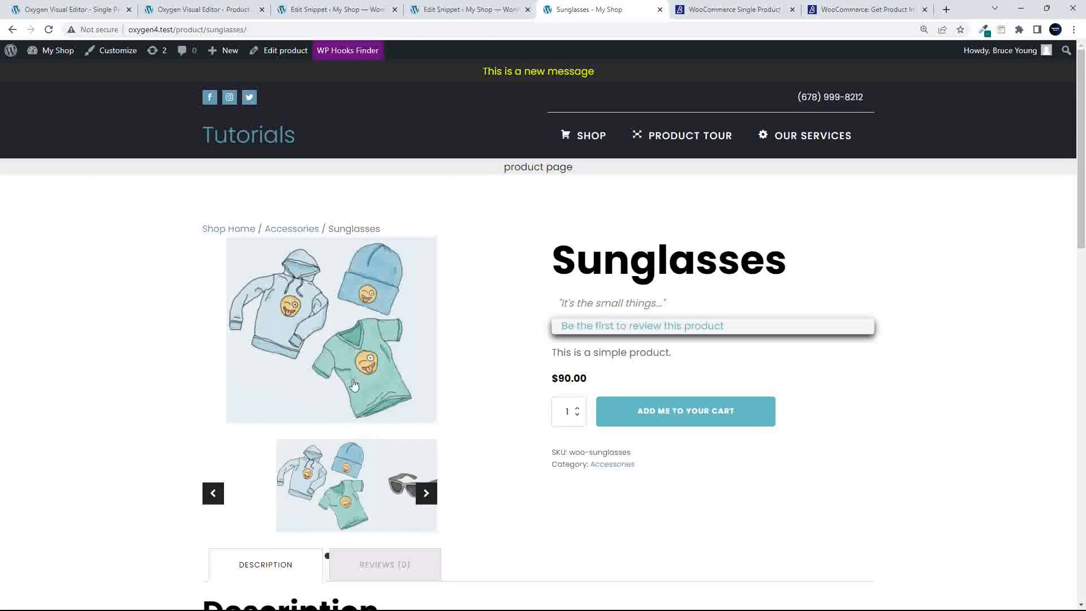
{"action": "left_click_drag", "start_coordinate": [372, 373], "coordinate": [352, 361]}
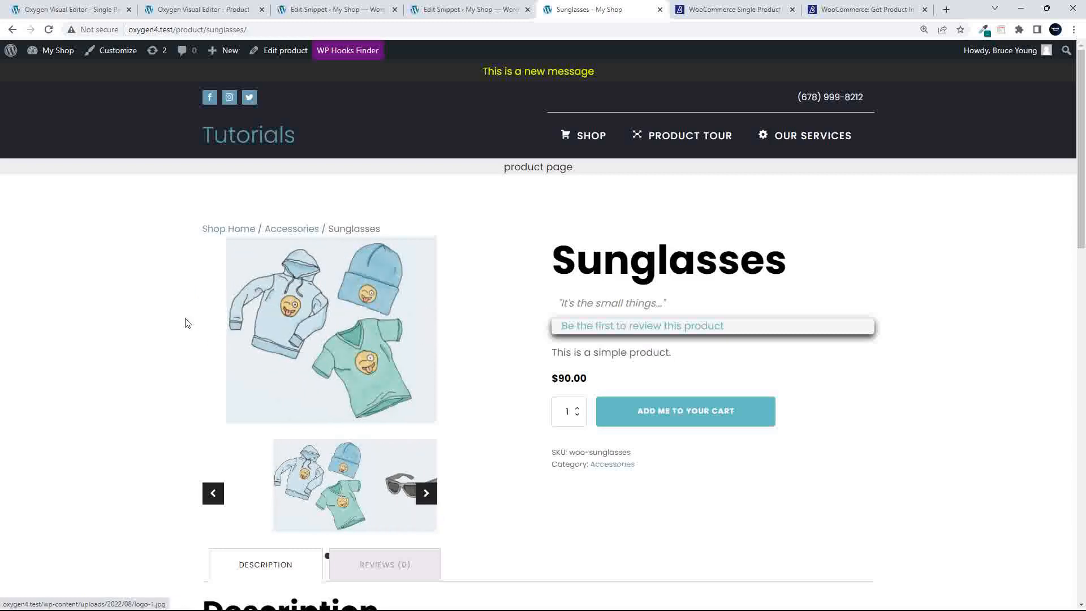
{"action": "left_click_drag", "start_coordinate": [405, 339], "coordinate": [259, 279]}
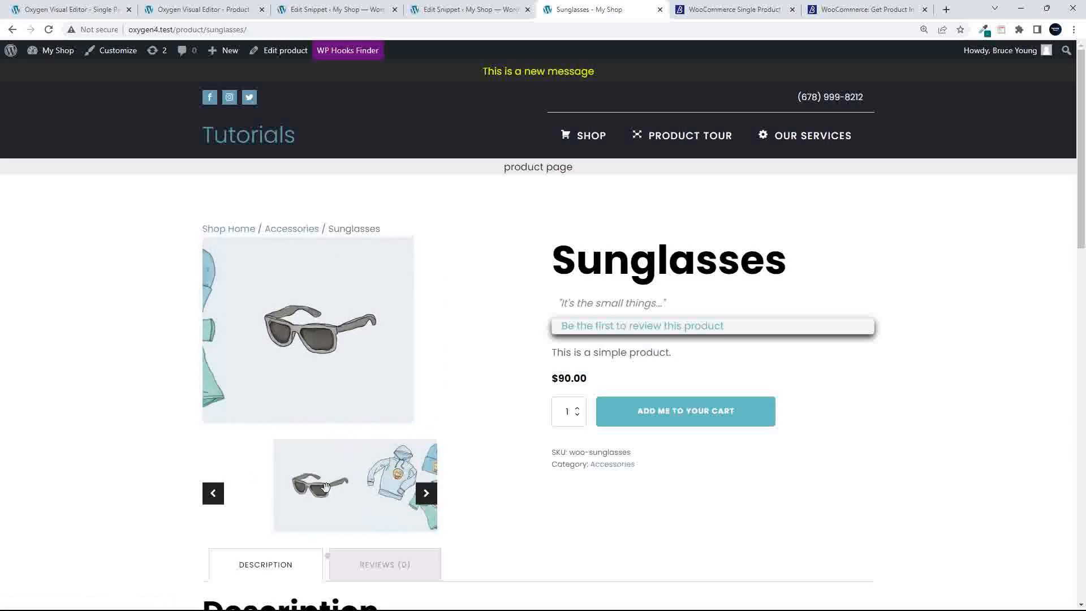
Switch the main gallery between the clothing and sunglasses pictures, then go to the Shop
{"action": "left_click", "coordinate": [206, 498]}
{"action": "left_click", "coordinate": [427, 498]}
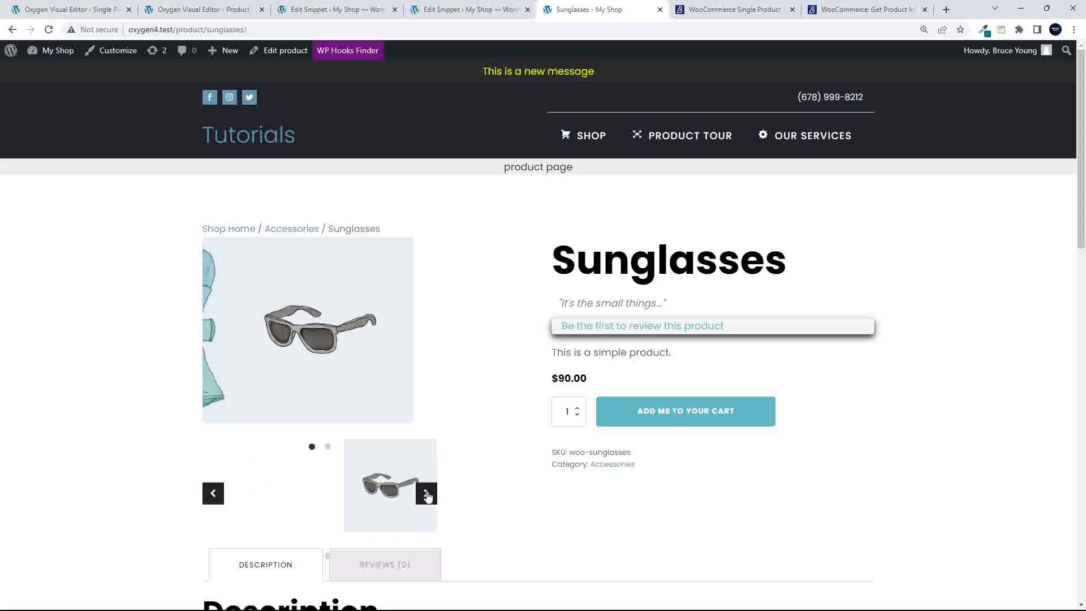
{"action": "left_click", "coordinate": [371, 472]}
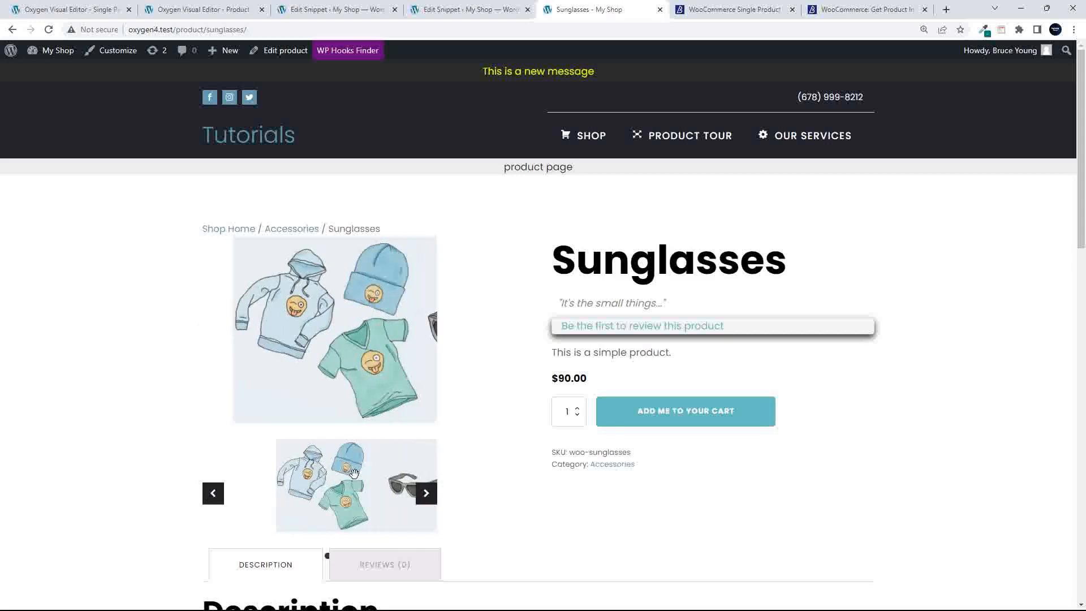
{"action": "left_click", "coordinate": [399, 485]}
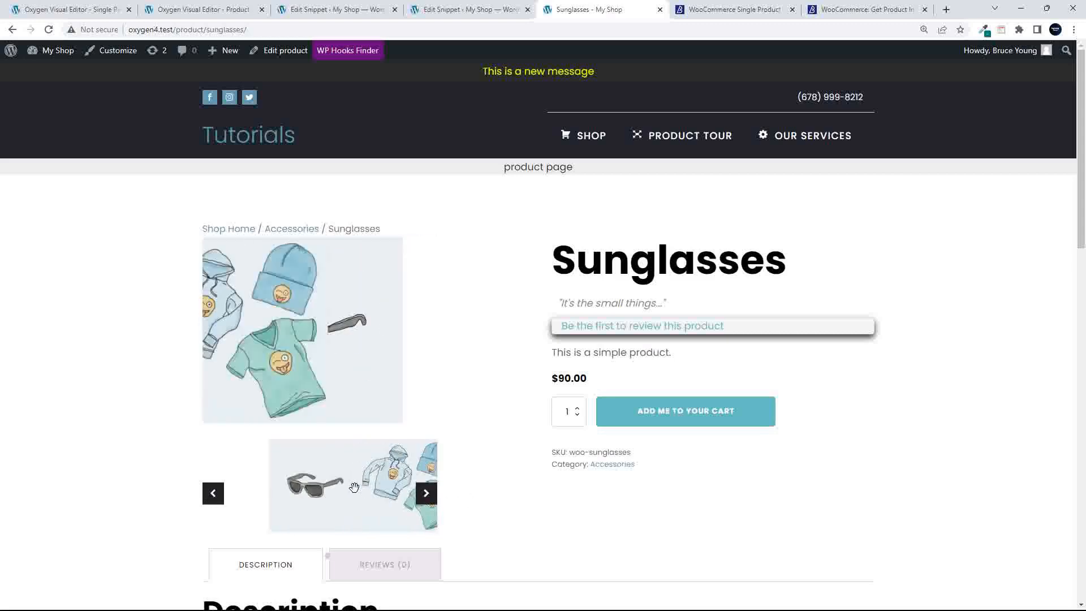
{"action": "left_click", "coordinate": [417, 471]}
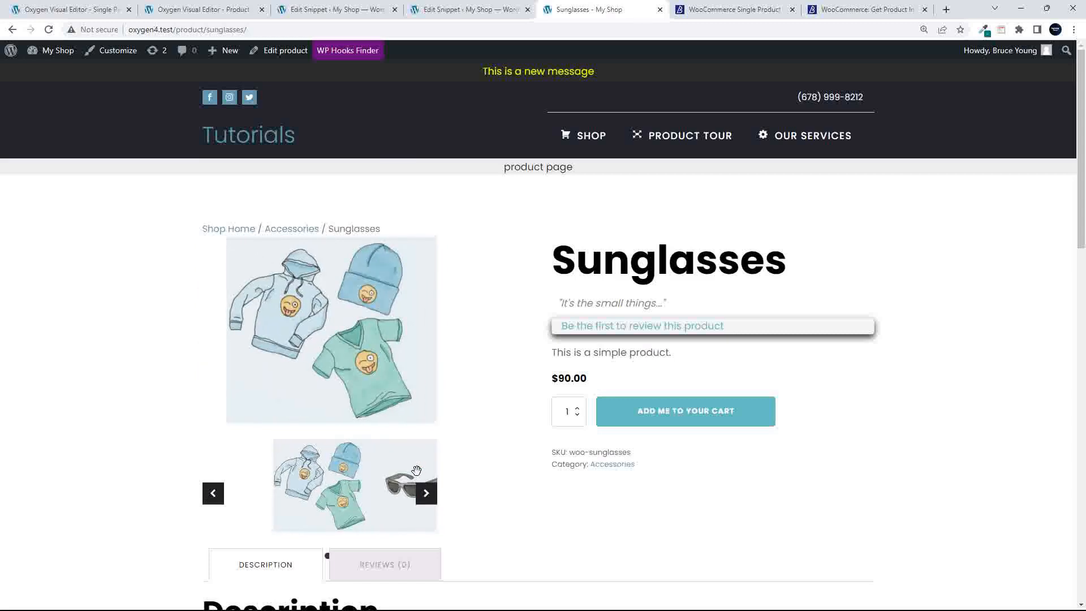
{"action": "left_click", "coordinate": [588, 137]}
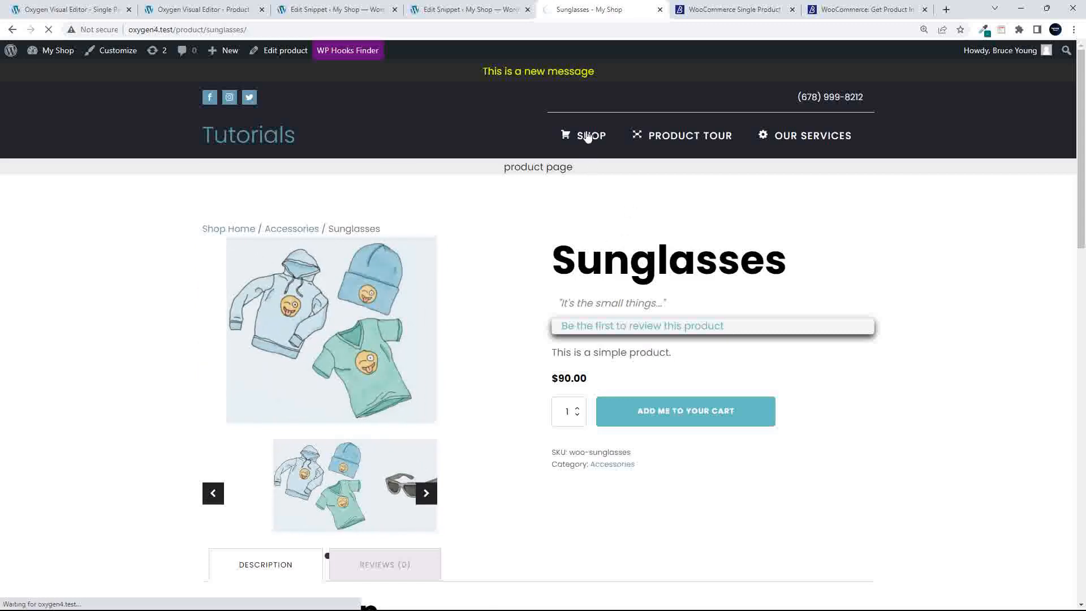
Inspect the Polo page in DevTools and emulate a 390×844 iPhone 12 Pro viewport
{"action": "scroll", "coordinate": [468, 358], "scroll_direction": "down", "scroll_amount": 12}
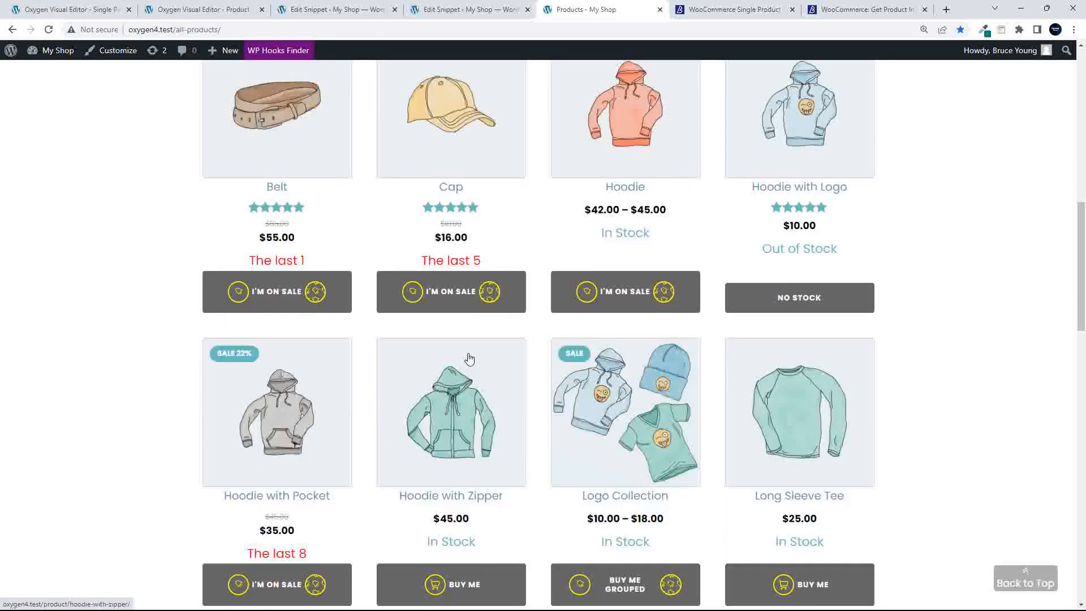
{"action": "scroll", "coordinate": [468, 358], "scroll_direction": "down", "scroll_amount": 9}
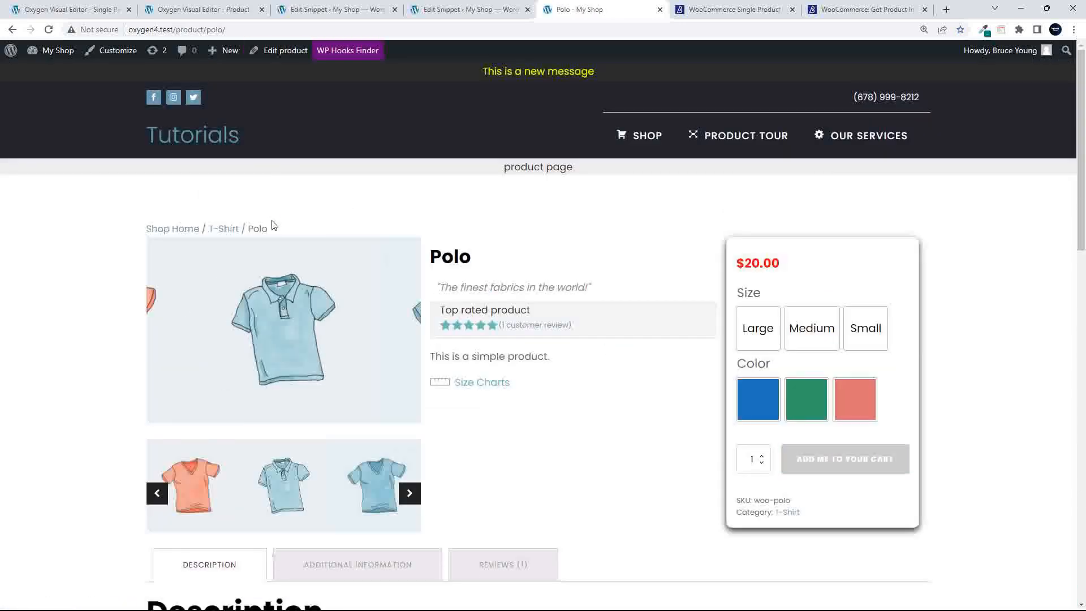
{"action": "right_click", "coordinate": [599, 188]}
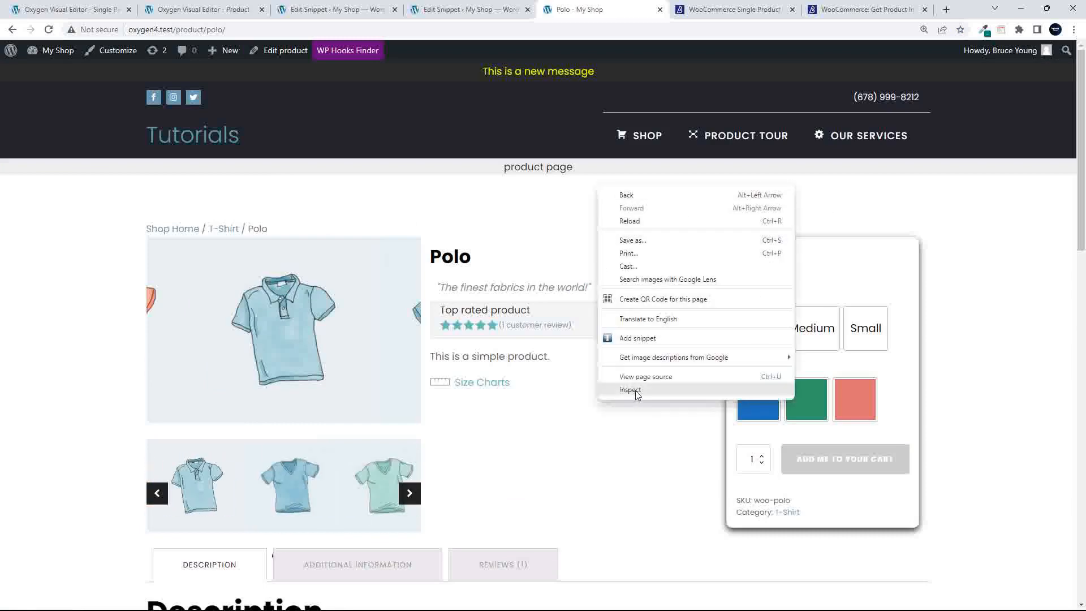
{"action": "left_click", "coordinate": [630, 390]}
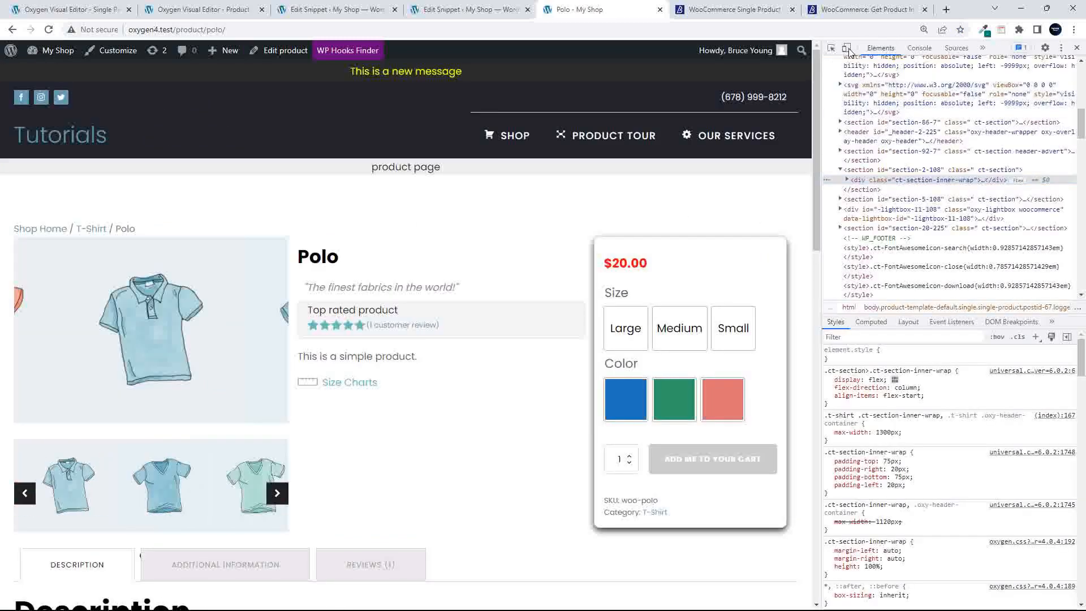
{"action": "left_click", "coordinate": [846, 48]}
{"action": "scroll", "coordinate": [389, 303], "scroll_direction": "down", "scroll_amount": 10}
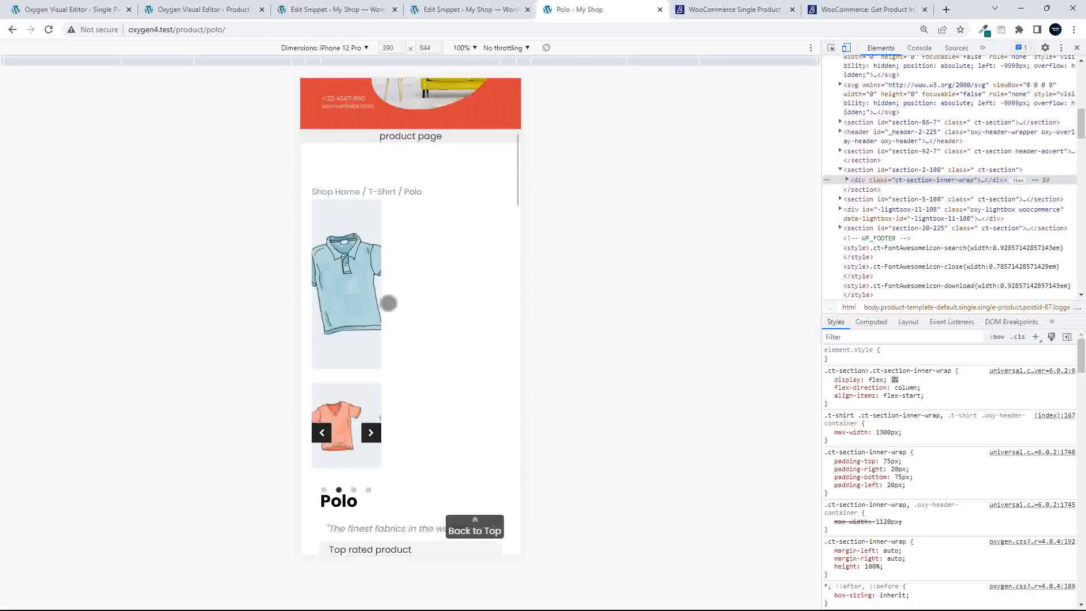
{"action": "scroll", "coordinate": [388, 303], "scroll_direction": "up", "scroll_amount": 6}
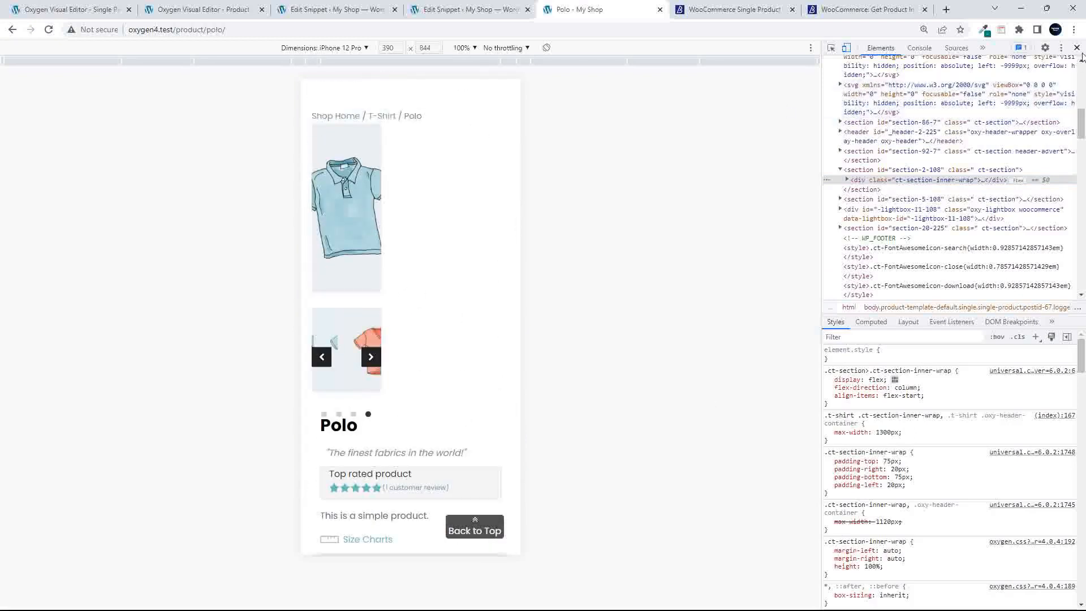
Open the Customizer's Additional CSS and copy the .by-prod-carousel rule
{"action": "left_click", "coordinate": [1076, 48]}
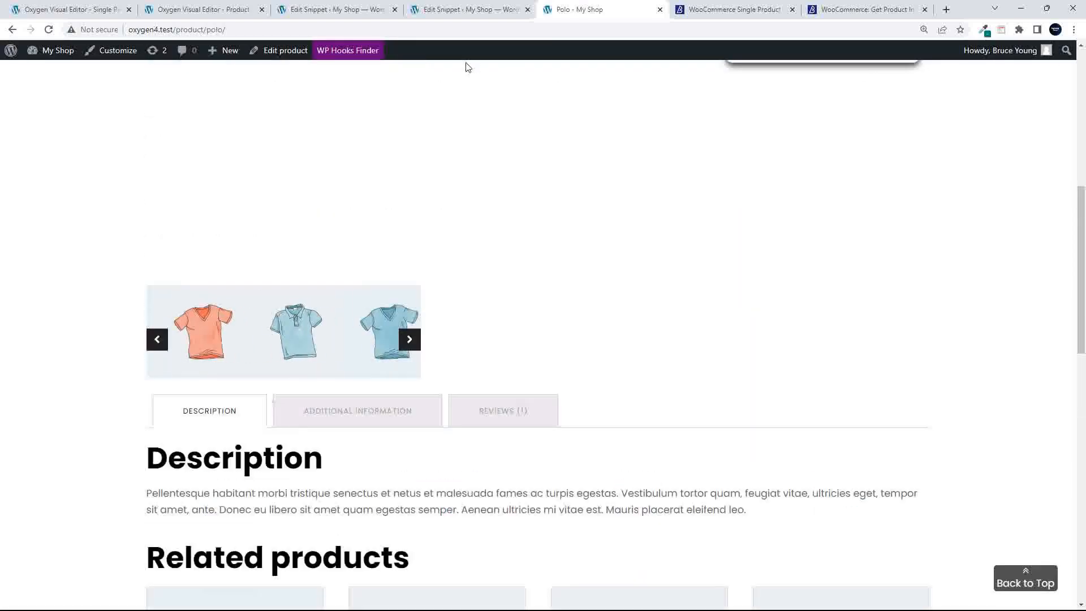
{"action": "left_click", "coordinate": [131, 58]}
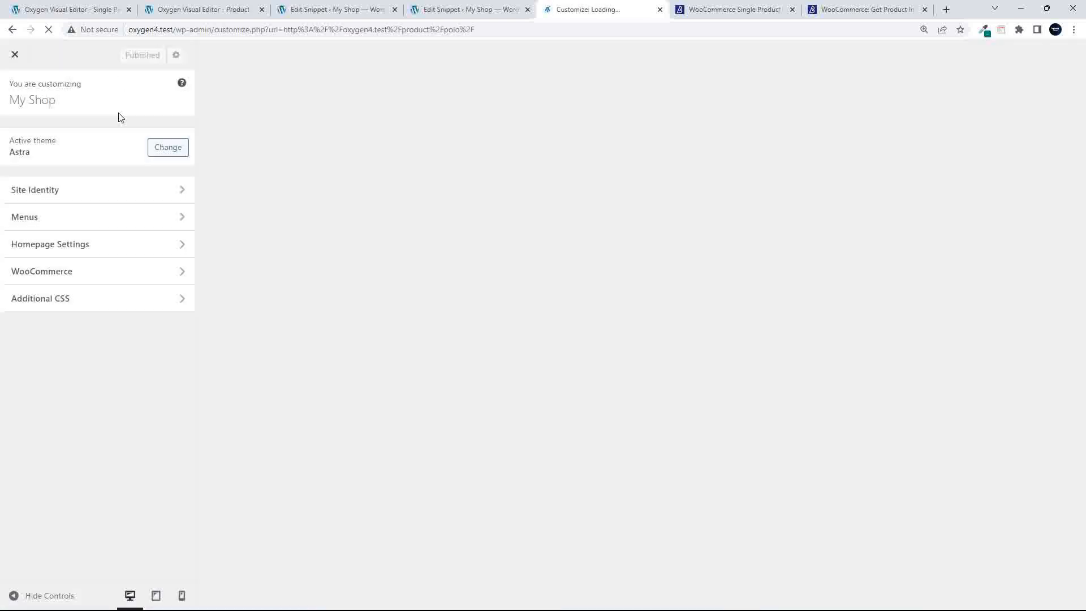
{"action": "left_click", "coordinate": [68, 304]}
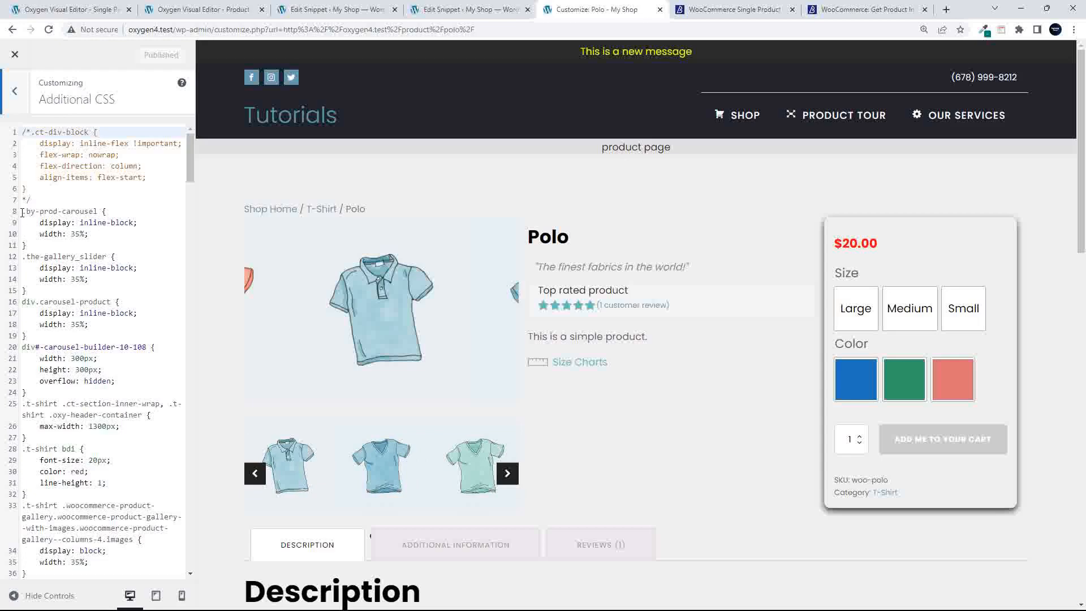
{"action": "left_click_drag", "start_coordinate": [22, 201], "coordinate": [39, 242]}
{"action": "key", "text": "ctrl+c"}
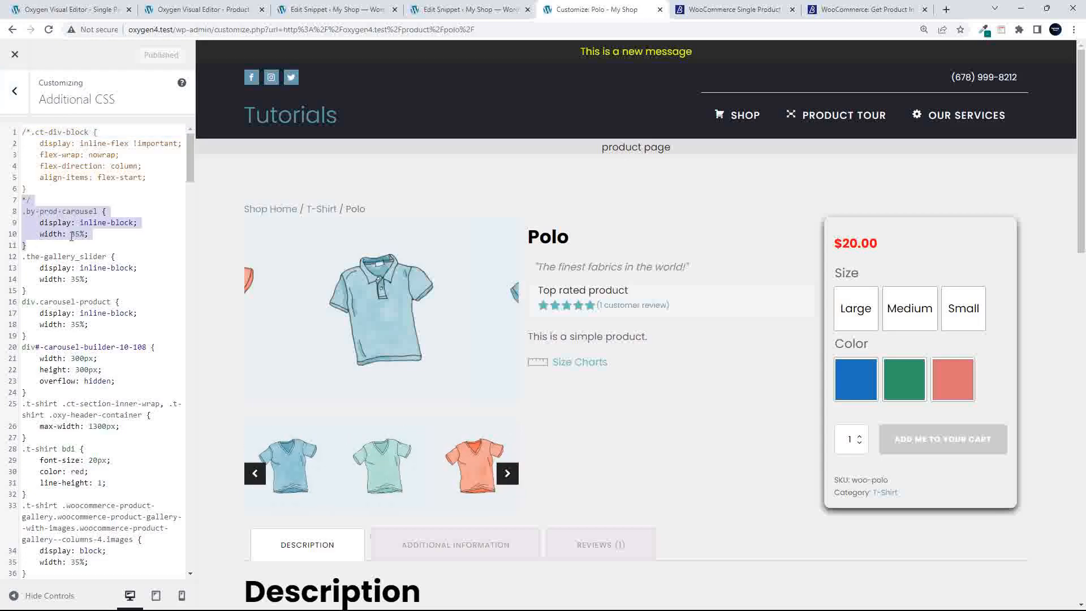
{"action": "scroll", "coordinate": [72, 237], "scroll_direction": "down", "scroll_amount": 9}
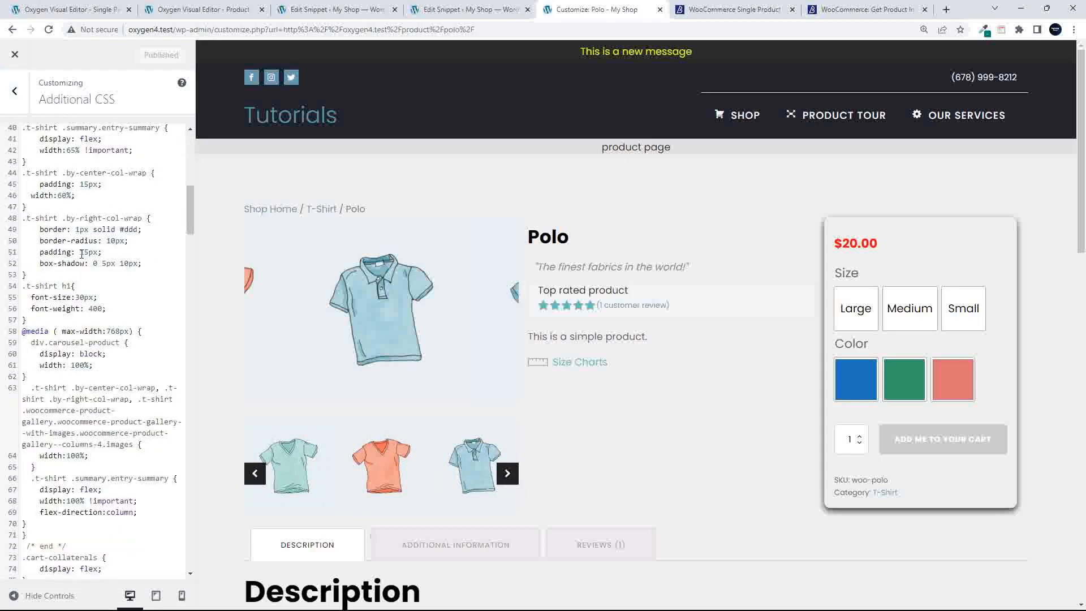
{"action": "left_click", "coordinate": [155, 320]}
{"action": "key", "text": "Return"}
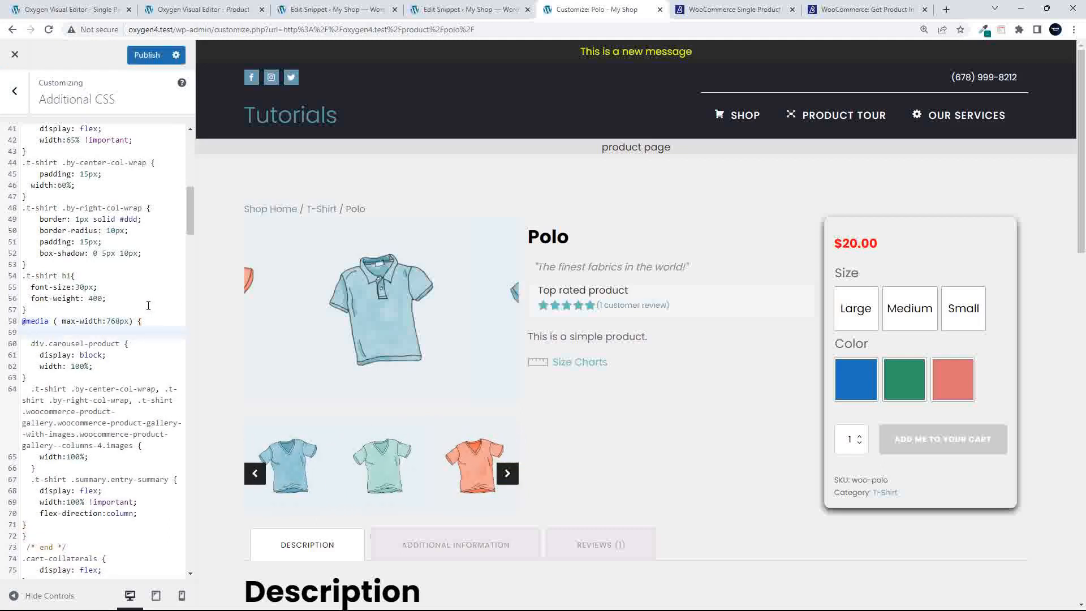
{"action": "key", "text": "ctrl+v"}
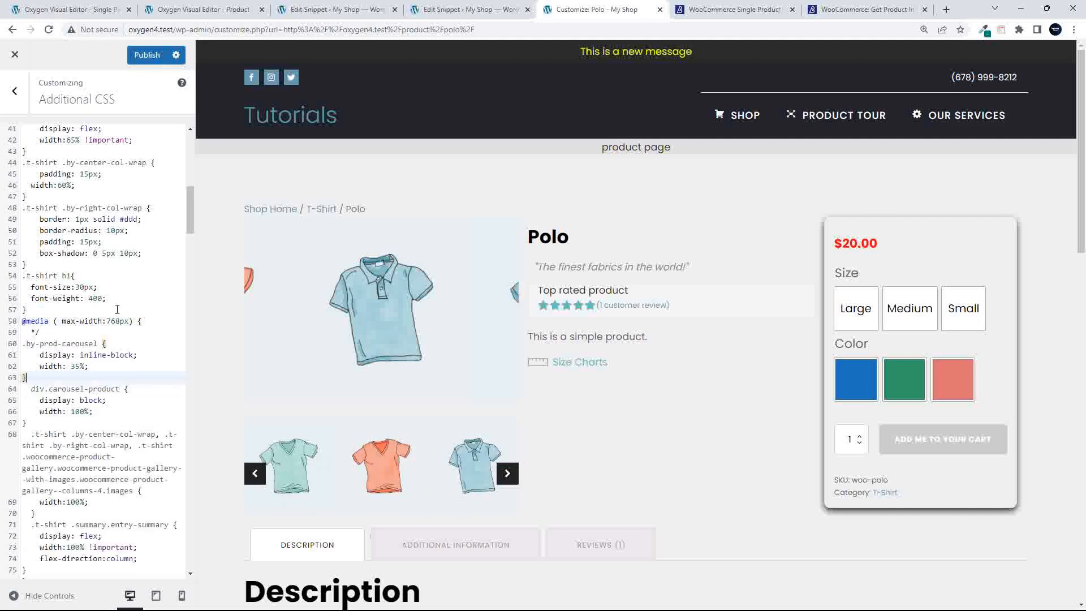
{"action": "left_click", "coordinate": [30, 332]}
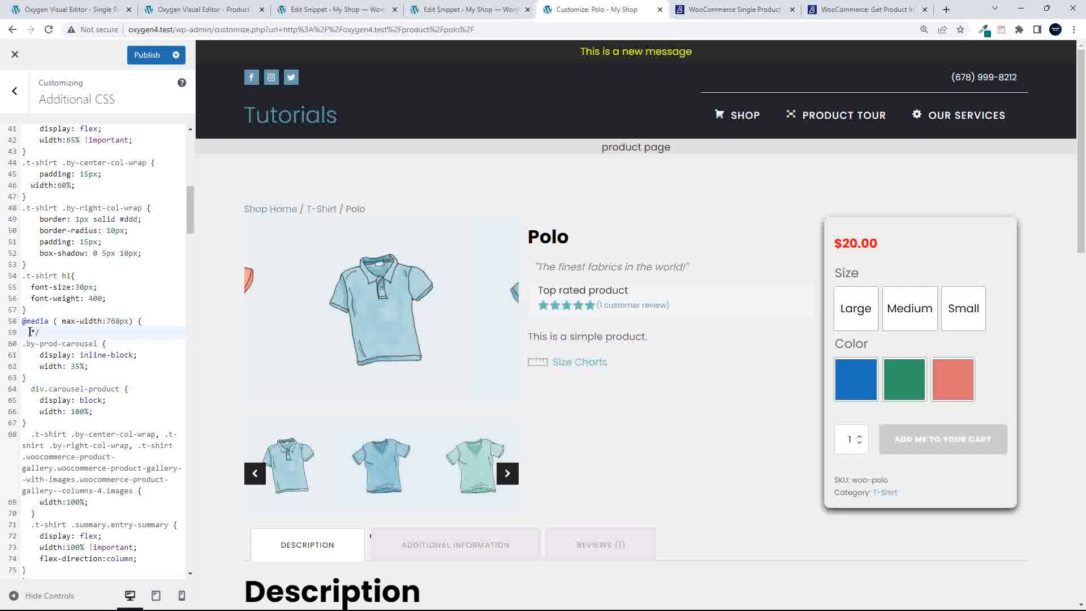
{"action": "double_click", "coordinate": [31, 332]}
{"action": "key", "text": "BackSpace"}
{"action": "right_click", "coordinate": [506, 419]}
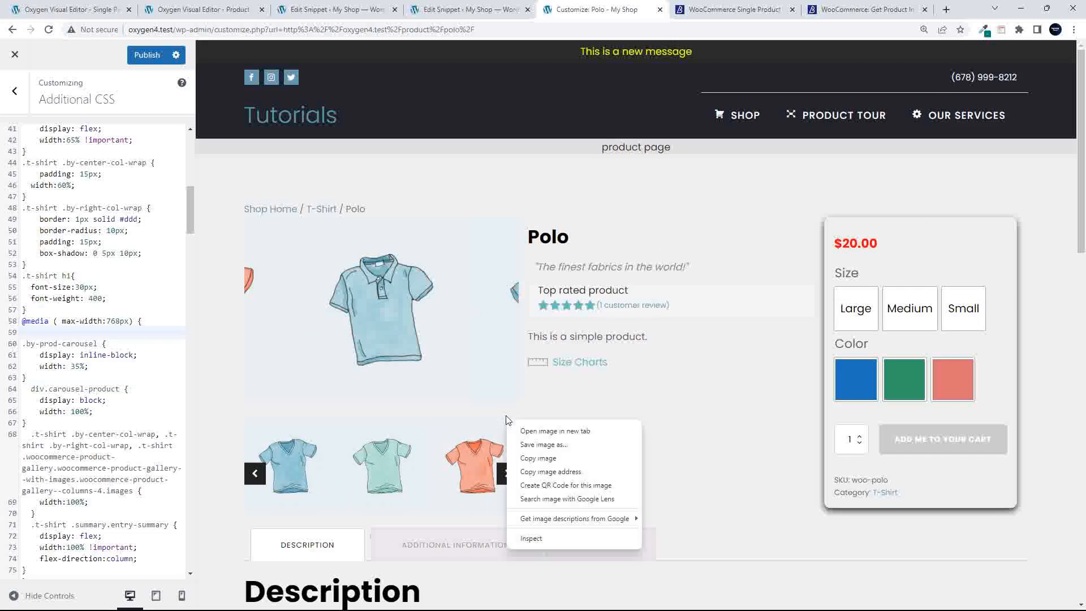
Inspect the polo gallery image in DevTools using the iPhone 12 Pro mobile preview
{"action": "left_click", "coordinate": [532, 538]}
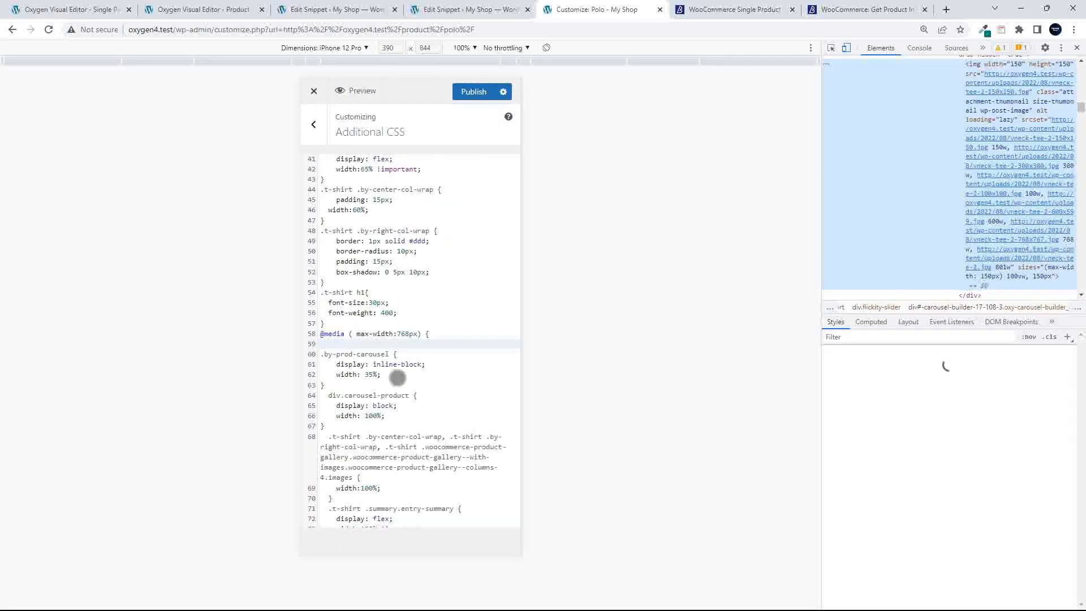
{"action": "left_click", "coordinate": [846, 47]}
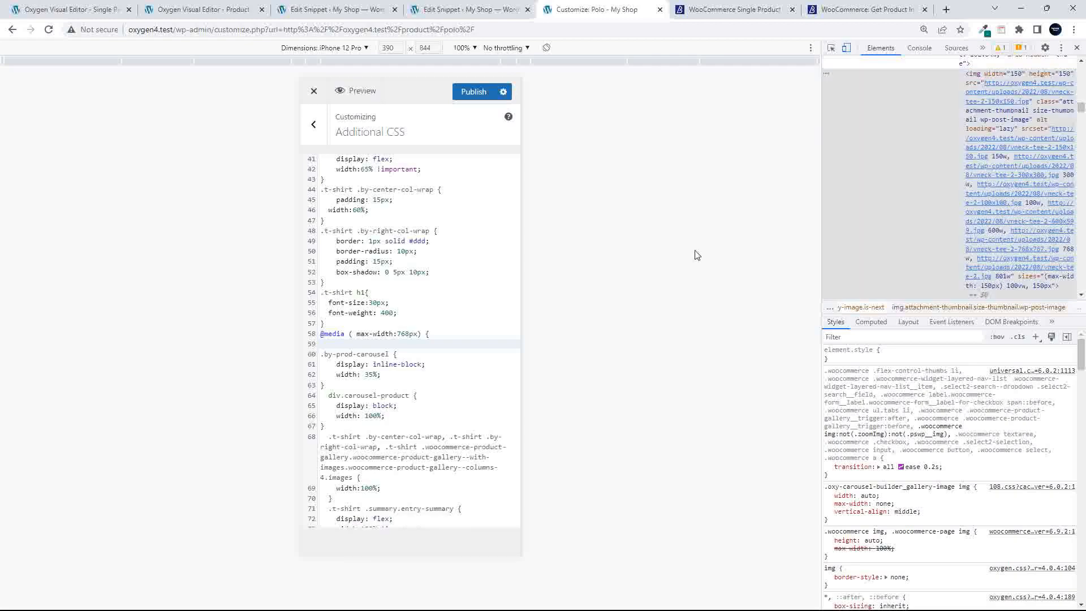
{"action": "left_click", "coordinate": [13, 593]}
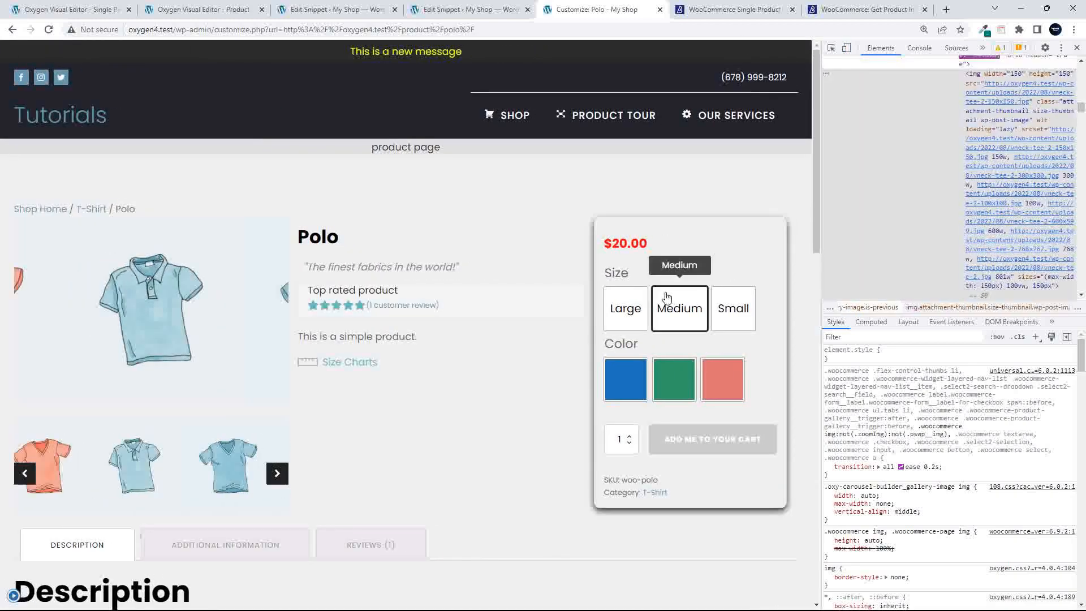
{"action": "left_click", "coordinate": [846, 48]}
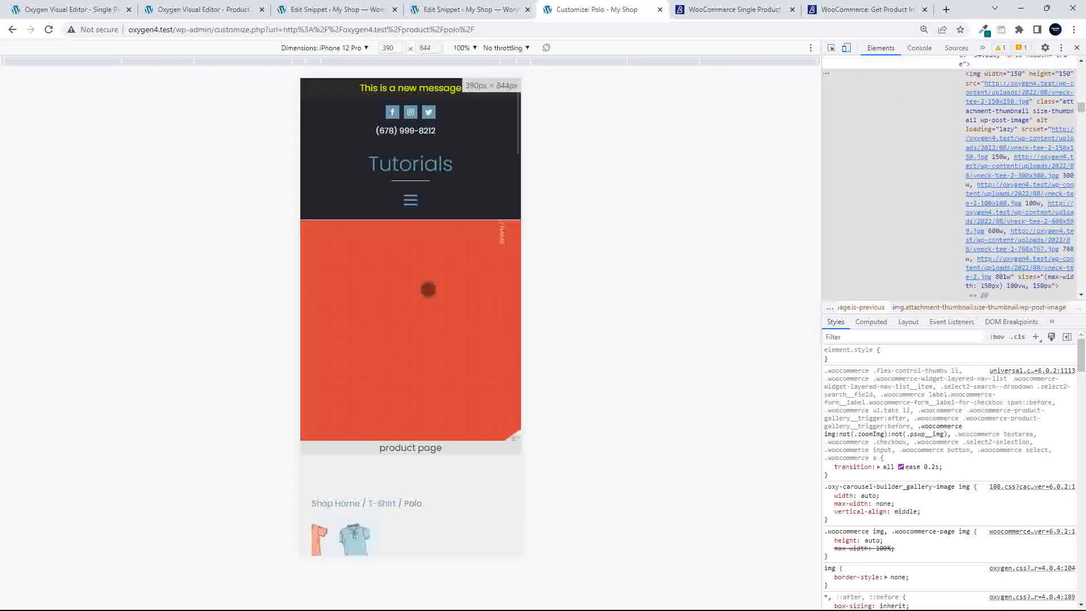
{"action": "scroll", "coordinate": [467, 345], "scroll_direction": "down", "scroll_amount": 5}
{"action": "scroll", "coordinate": [381, 142], "scroll_direction": "up", "scroll_amount": 2}
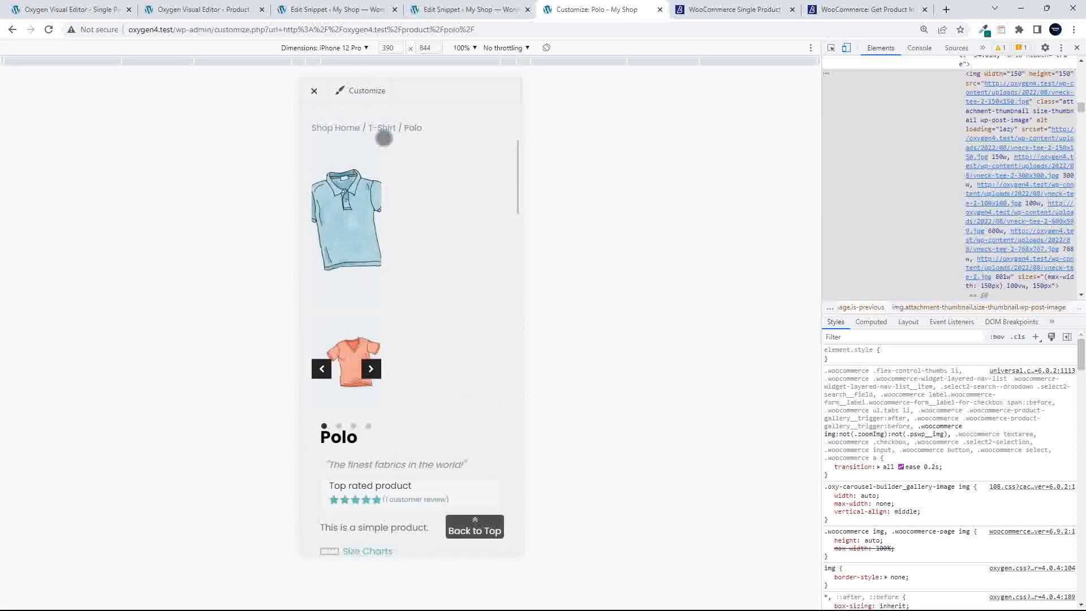
{"action": "right_click", "coordinate": [357, 154]}
{"action": "left_click", "coordinate": [409, 267]}
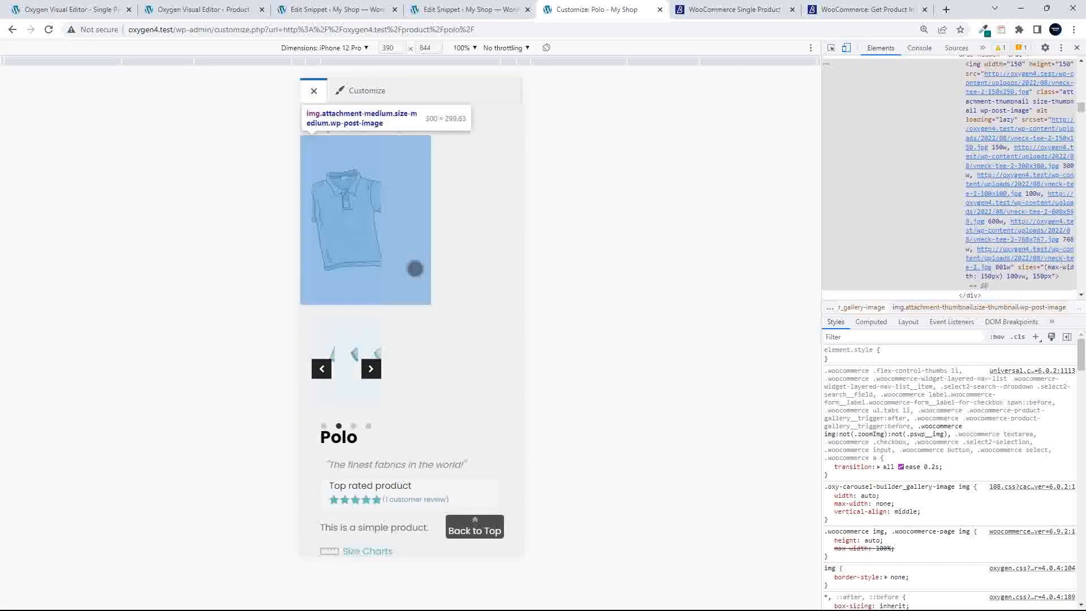
{"action": "scroll", "coordinate": [954, 179], "scroll_direction": "up", "scroll_amount": 4}
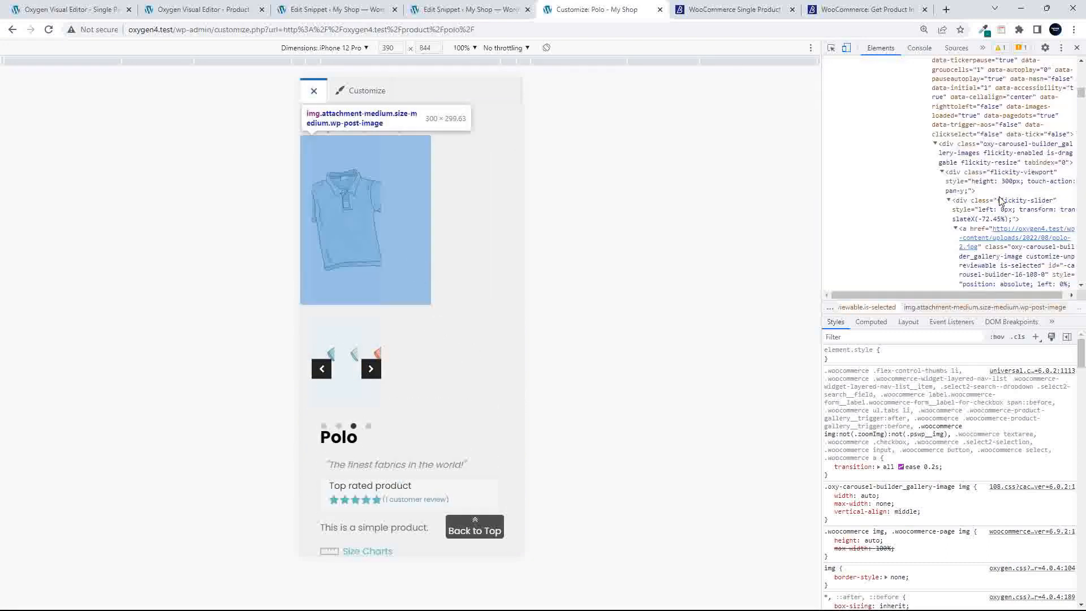
{"action": "scroll", "coordinate": [1000, 201], "scroll_direction": "down", "scroll_amount": 2}
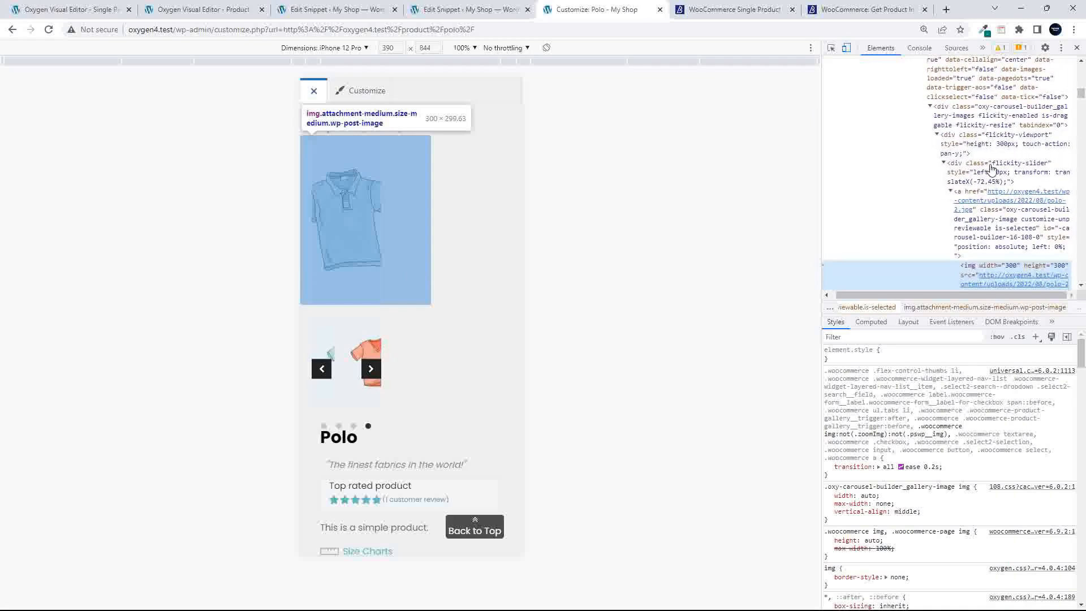
Locate and select the div.by-prod-carousel wrapper in the Elements panel
{"action": "left_click", "coordinate": [965, 163]}
{"action": "scroll", "coordinate": [968, 173], "scroll_direction": "up", "scroll_amount": 5}
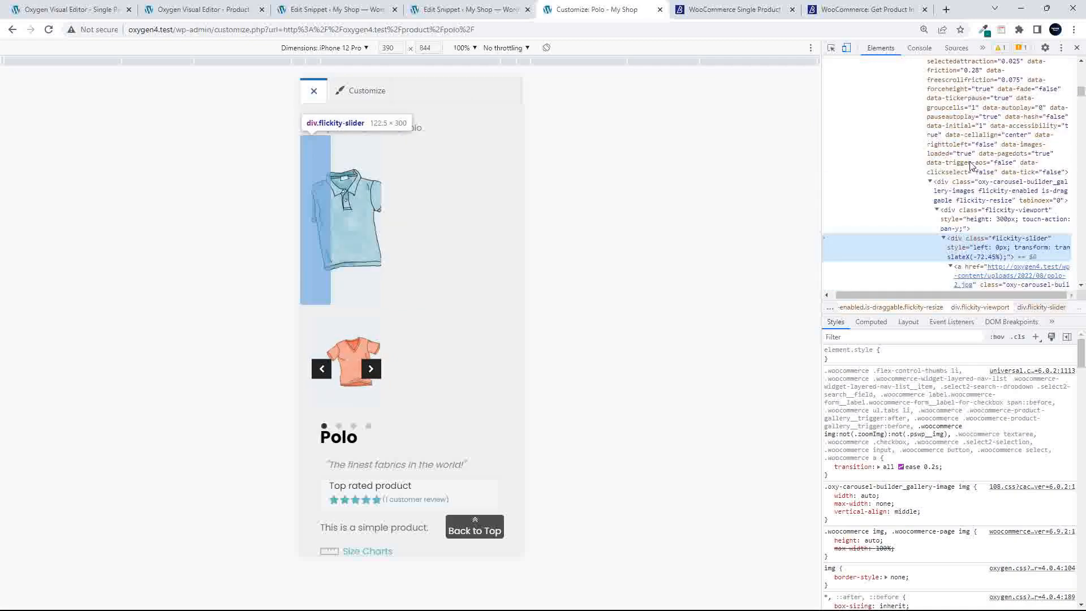
{"action": "left_click", "coordinate": [963, 180]}
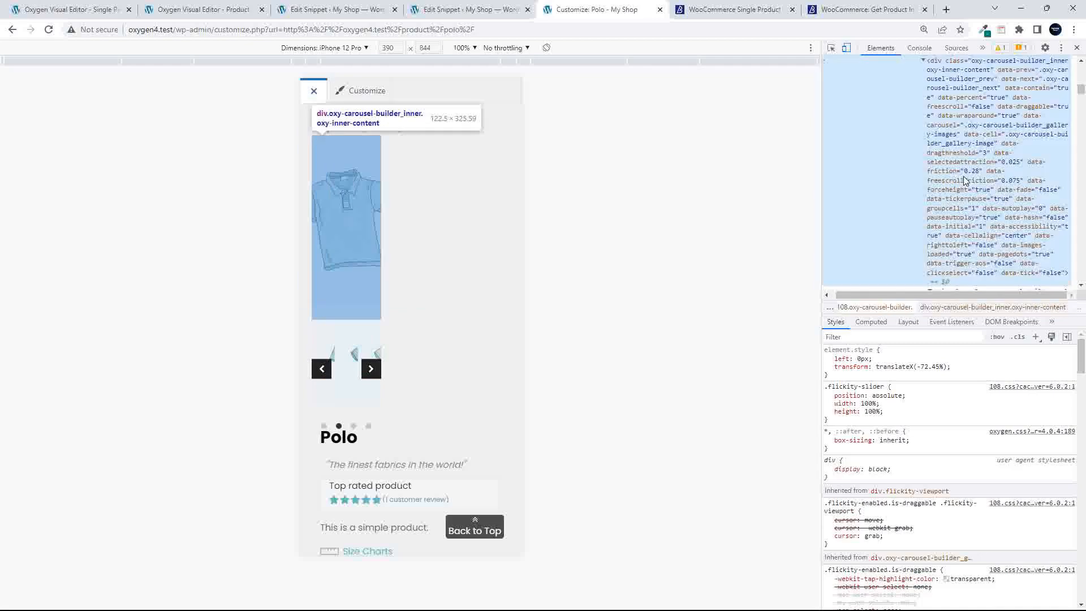
{"action": "scroll", "coordinate": [963, 178], "scroll_direction": "up", "scroll_amount": 10}
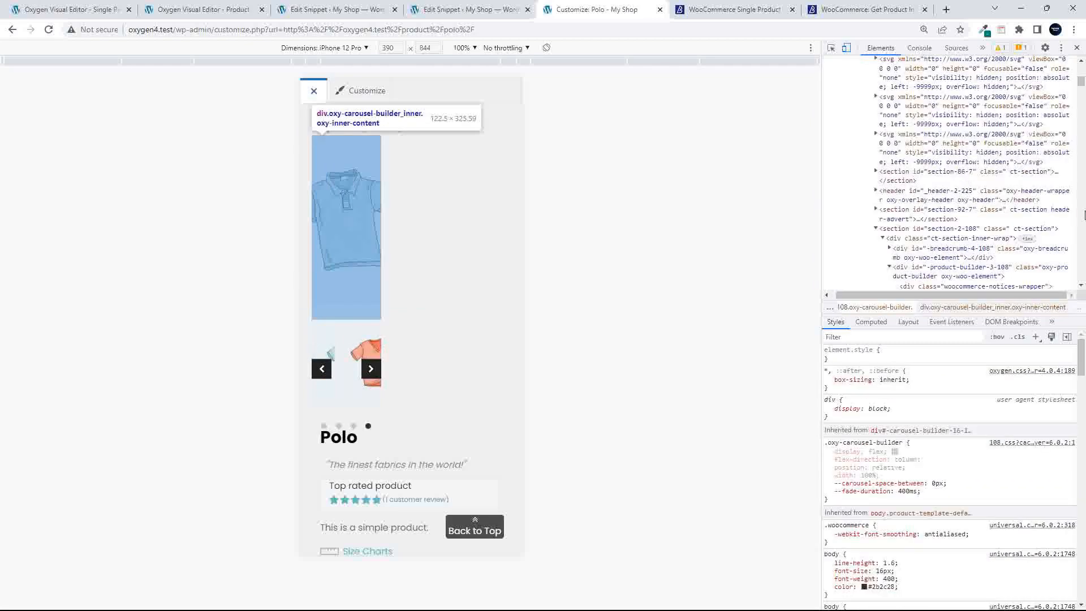
{"action": "scroll", "coordinate": [1080, 218], "scroll_direction": "down", "scroll_amount": 7}
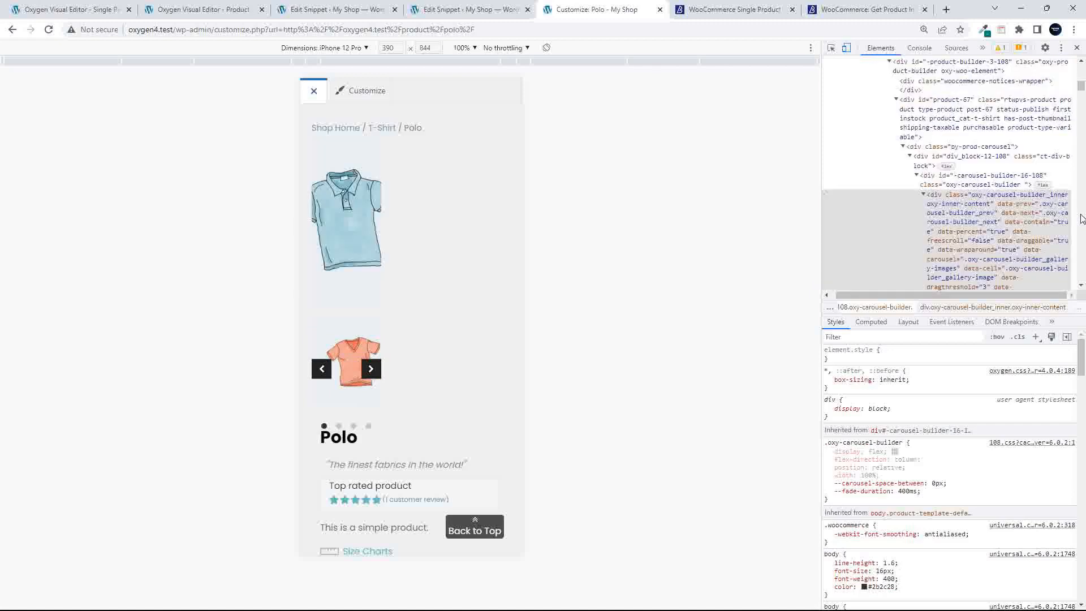
{"action": "left_click", "coordinate": [975, 148]}
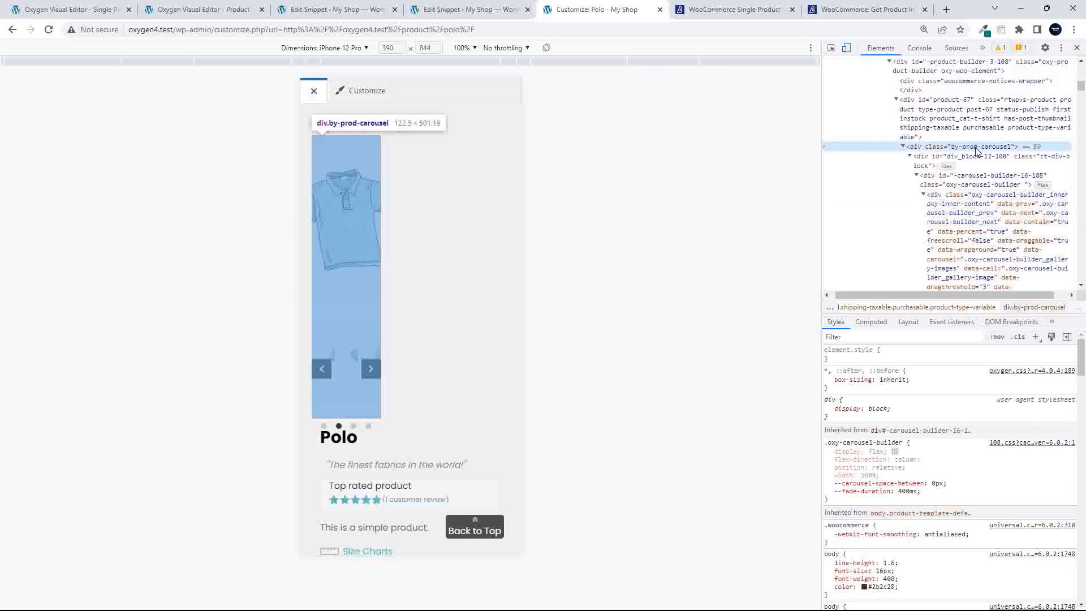
Add a new .by-prod-carousel style rule with width: 100%
{"action": "left_click", "coordinate": [1036, 338]}
{"action": "key", "text": "ctrl+c"}
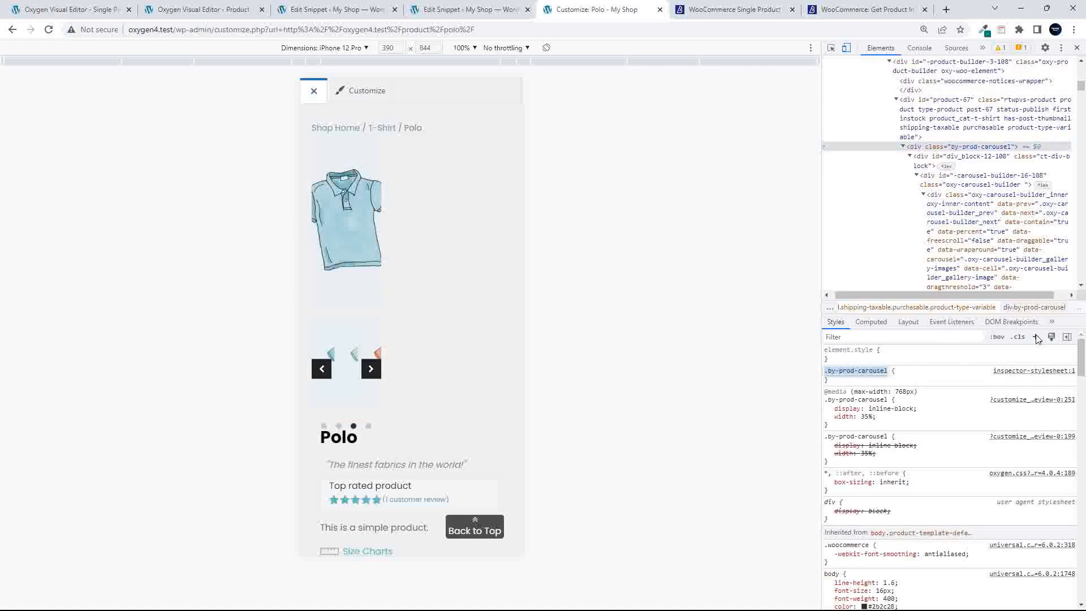
{"action": "left_click", "coordinate": [904, 371]}
{"action": "type", "text": "width"}
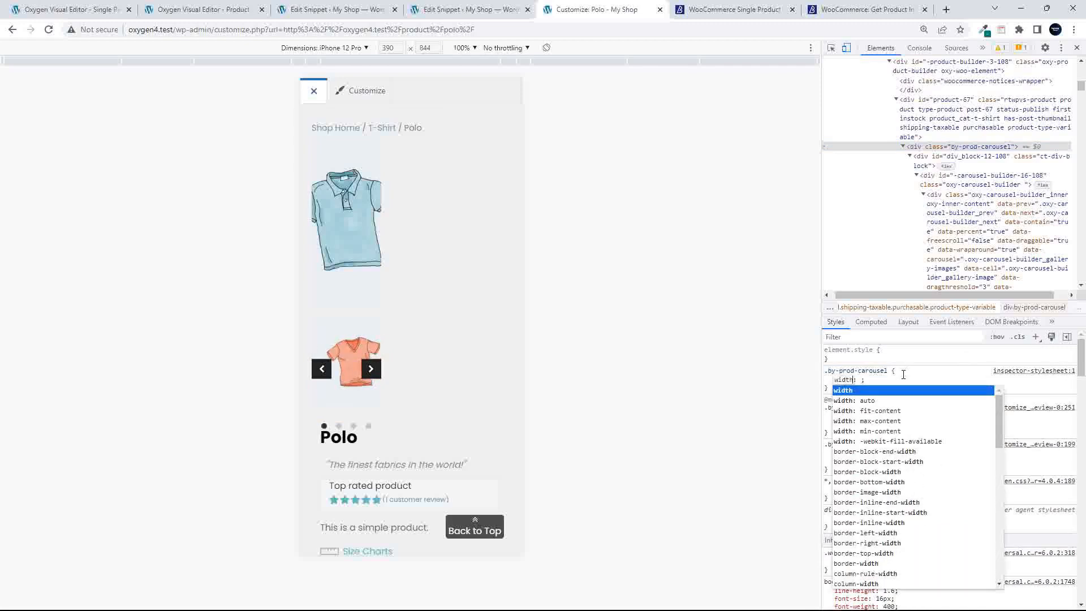
{"action": "key", "text": "Tab"}
{"action": "type", "text": "100%"}
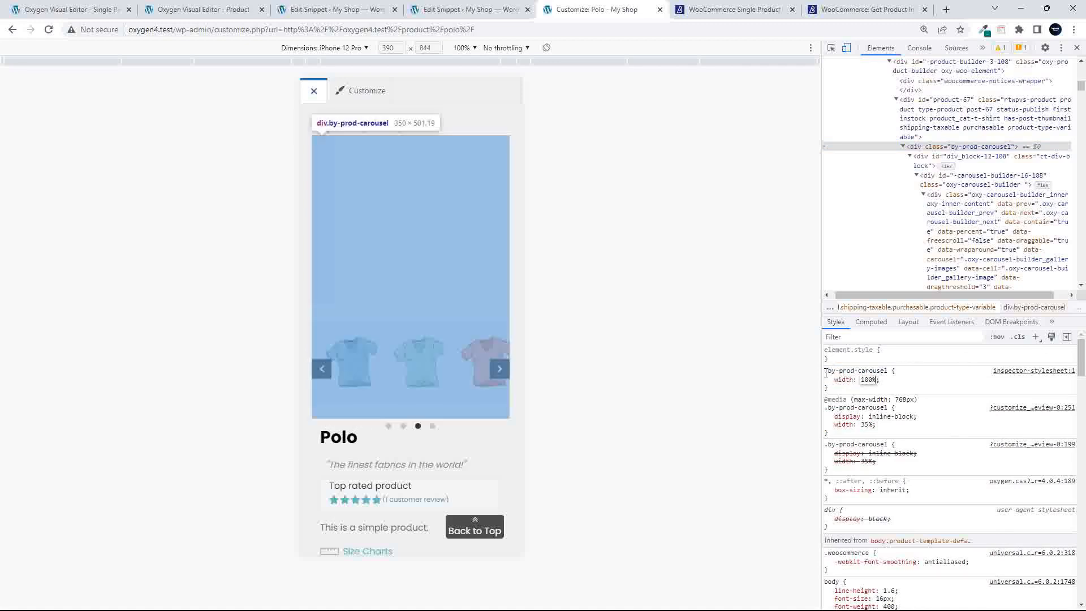
{"action": "left_click_drag", "start_coordinate": [824, 370], "coordinate": [837, 390]}
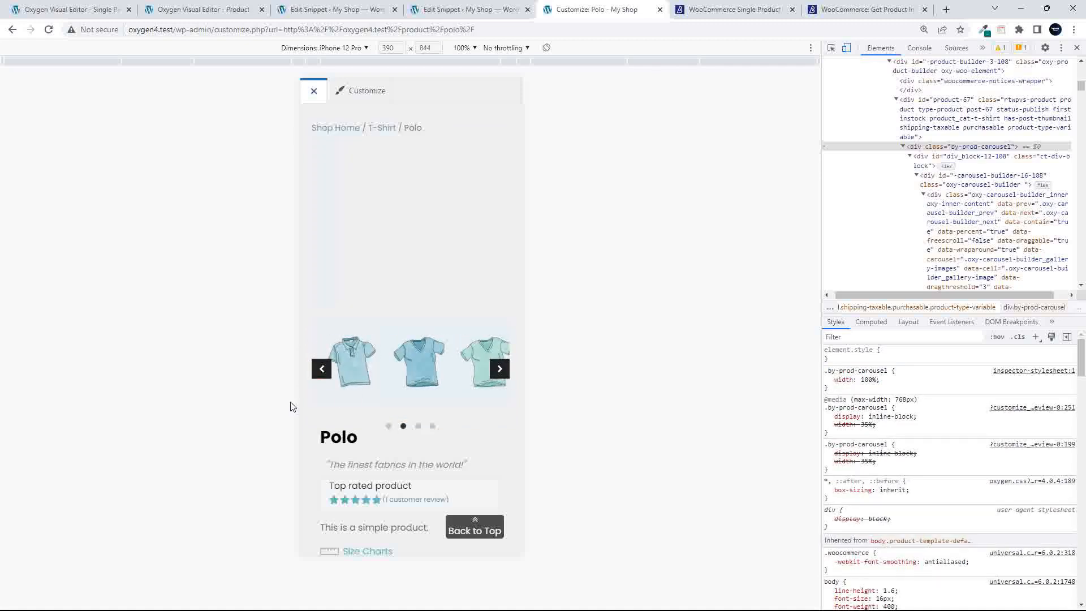
Leave mobile emulation, show the Customizer sidebar and locate the max-width:768px media query
{"action": "left_click", "coordinate": [843, 51]}
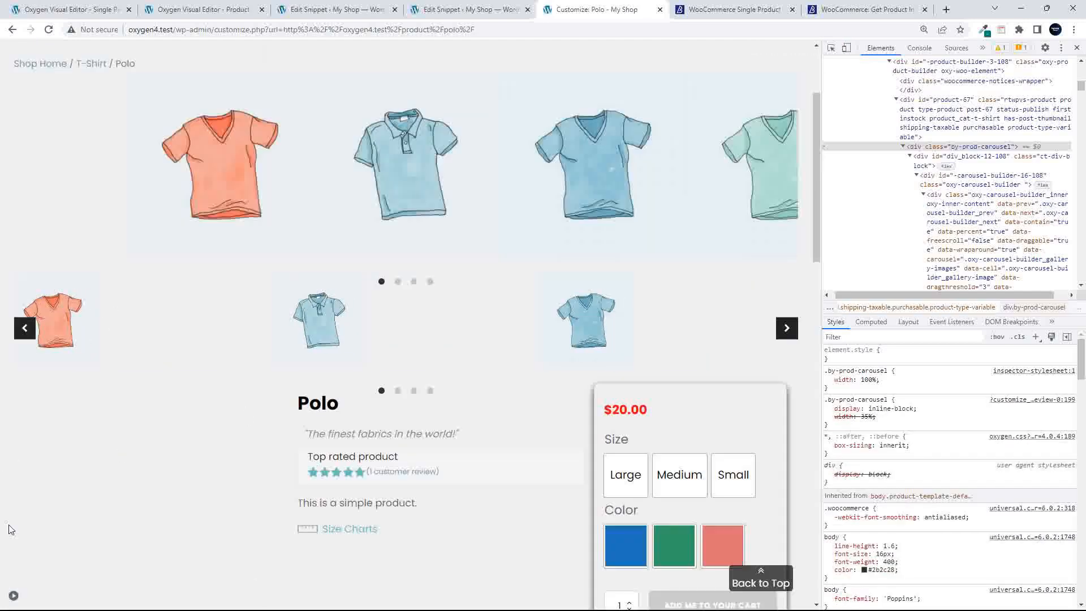
{"action": "left_click", "coordinate": [14, 596]}
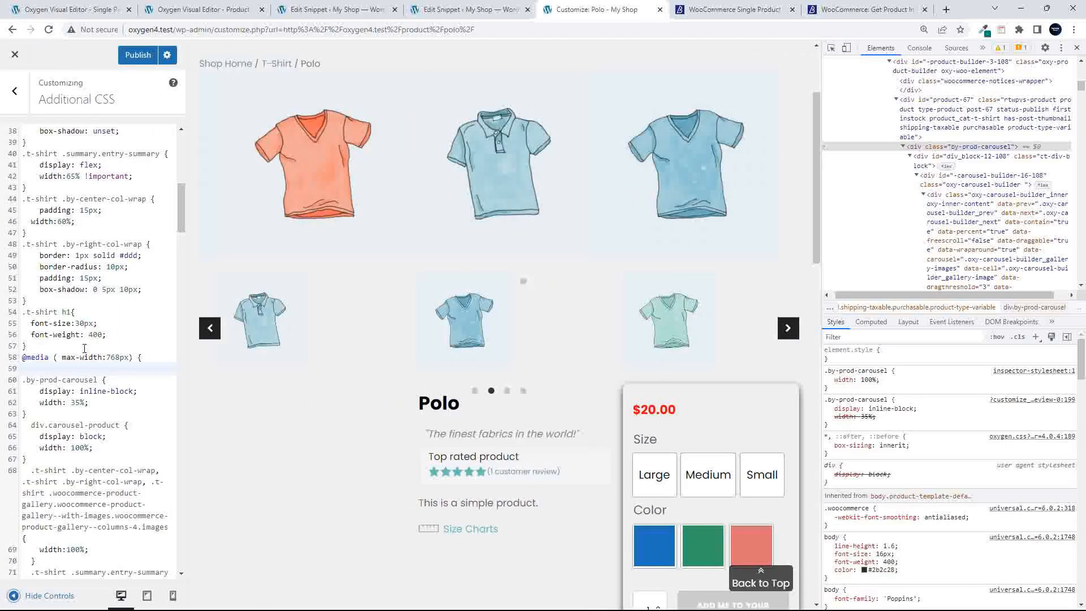
{"action": "left_click", "coordinate": [109, 358]}
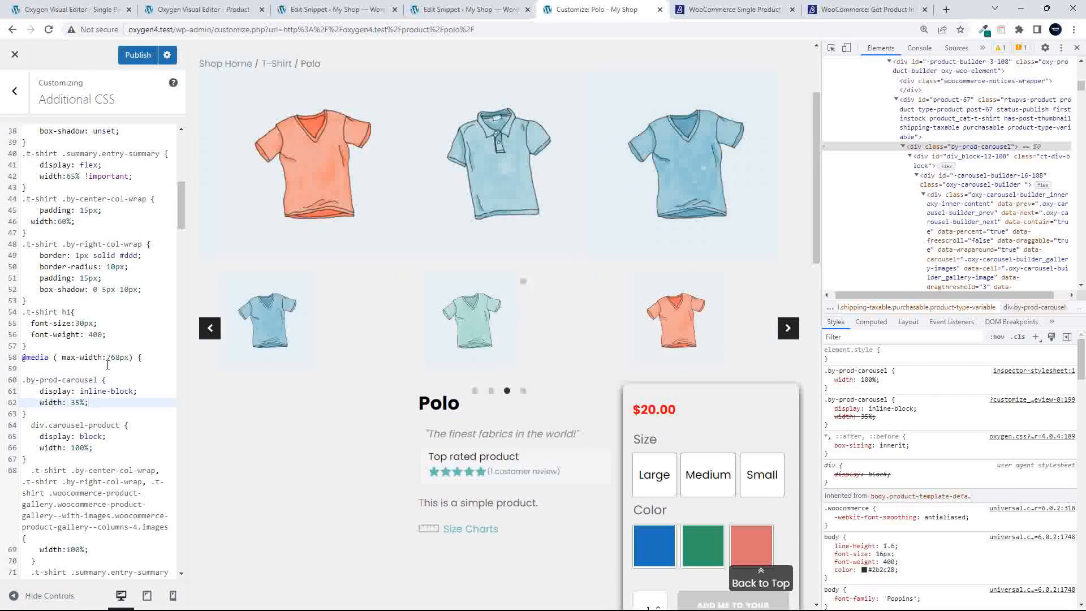
{"action": "scroll", "coordinate": [62, 294], "scroll_direction": "up", "scroll_amount": 8}
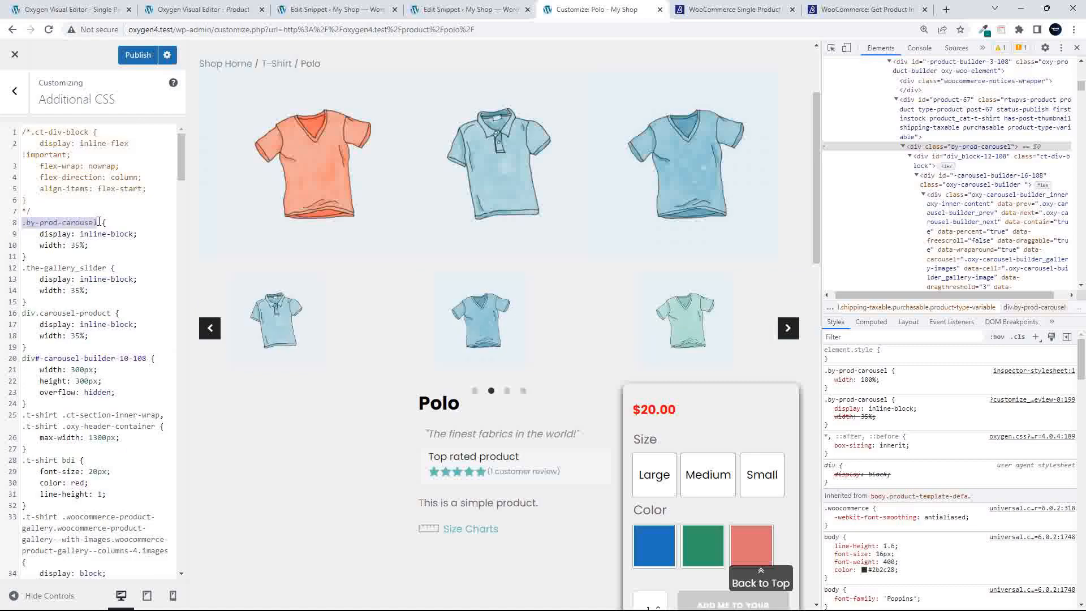
{"action": "scroll", "coordinate": [100, 298], "scroll_direction": "down", "scroll_amount": 4}
{"action": "scroll", "coordinate": [100, 297], "scroll_direction": "down", "scroll_amount": 2}
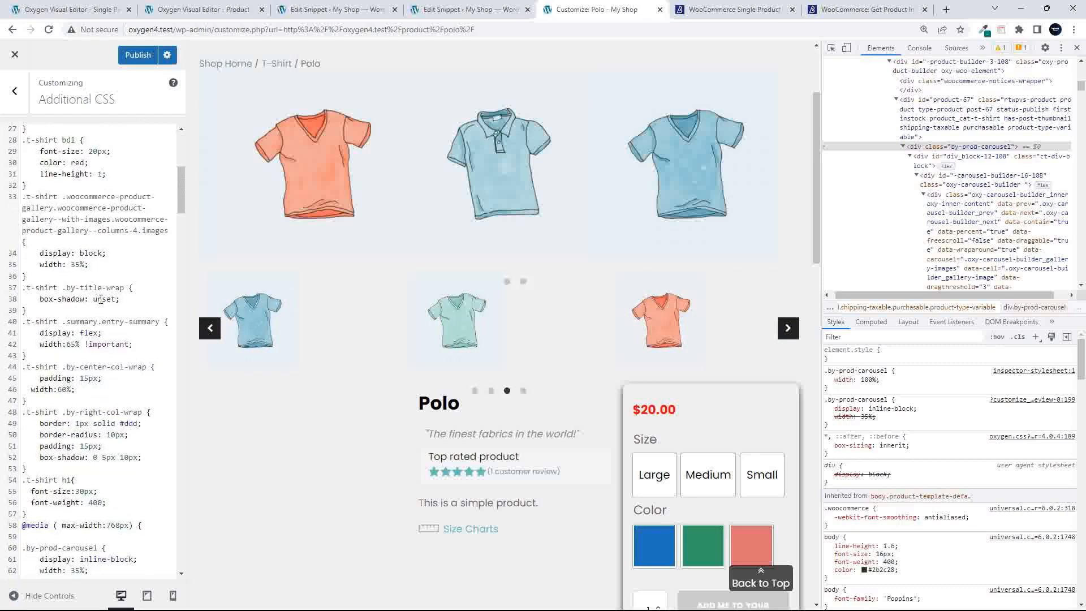
{"action": "scroll", "coordinate": [110, 288], "scroll_direction": "down", "scroll_amount": 3}
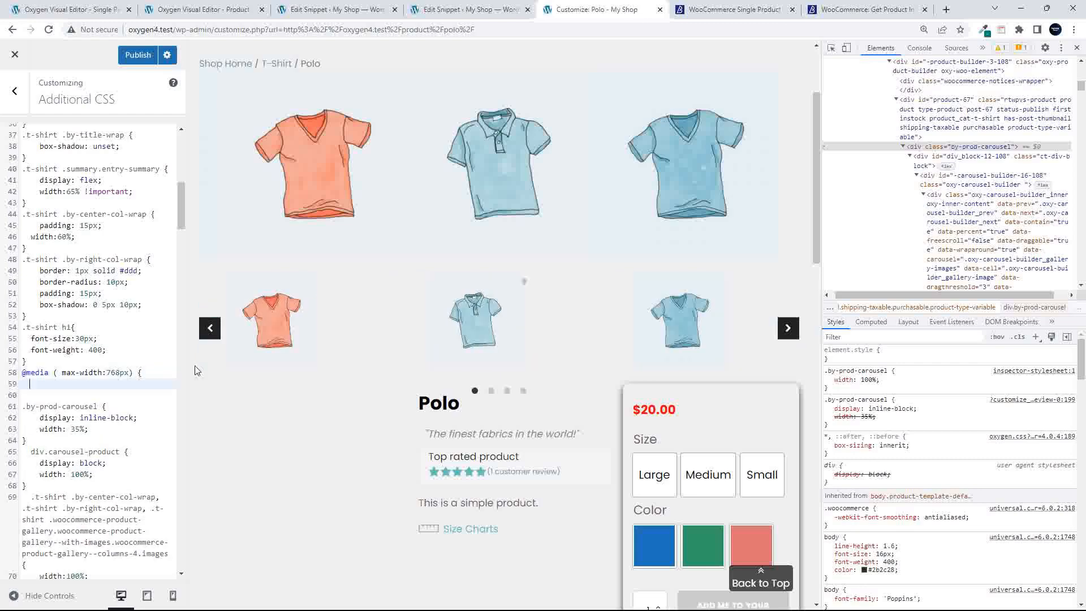
Add .by-prod-carousel { width:100%; } inside the media query and publish the CSS
{"action": "key", "text": "Return"}
{"action": "key", "text": "ctrl+v"}
{"action": "type", "text": "{"}
{"action": "key", "text": "Return"}
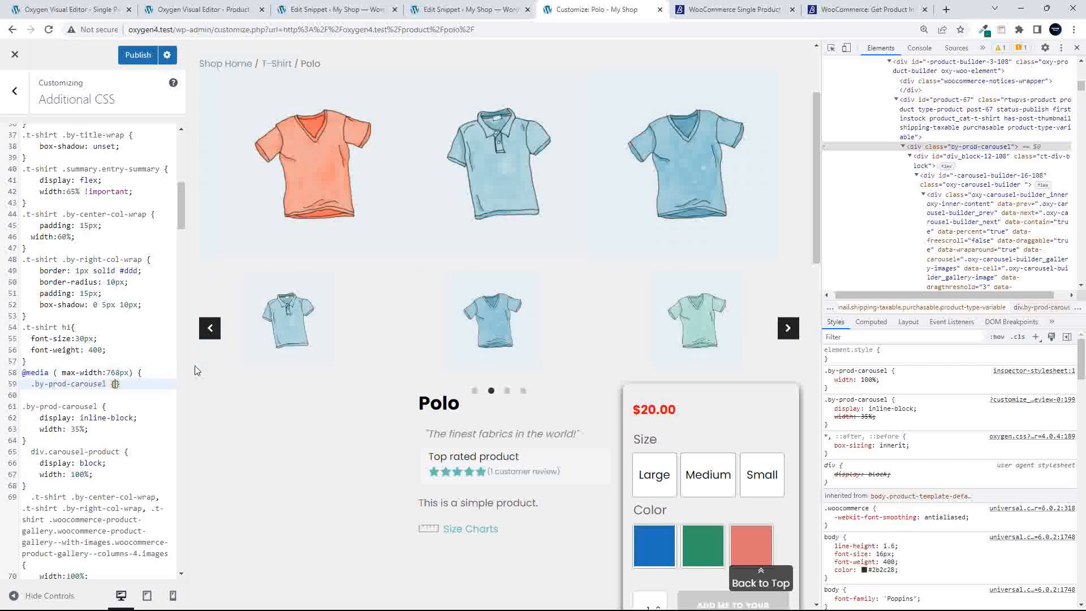
{"action": "type", "text": "width:100"}
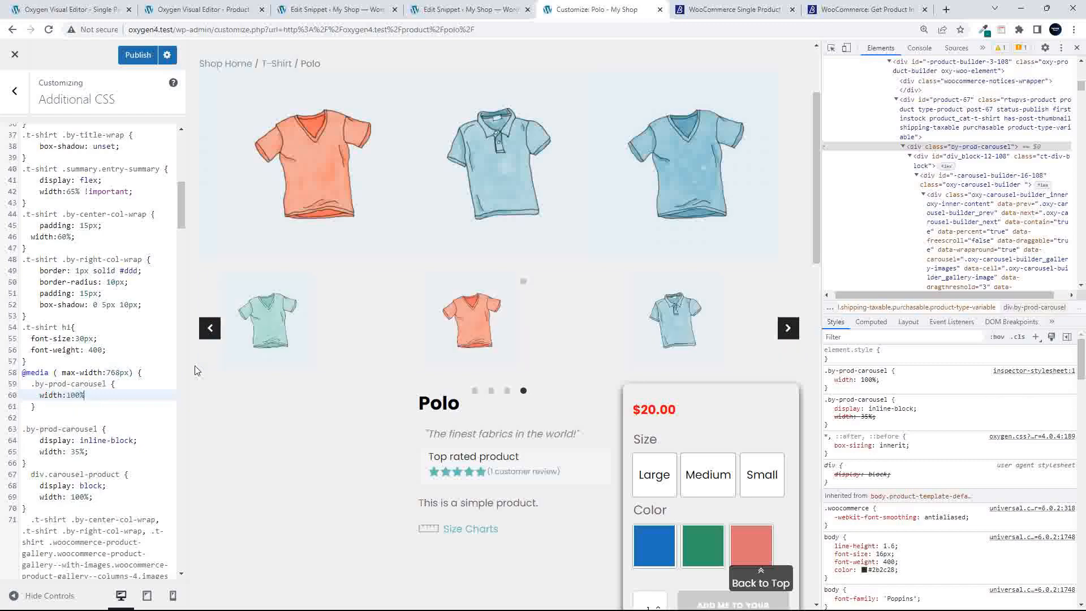
{"action": "type", "text": "%;"}
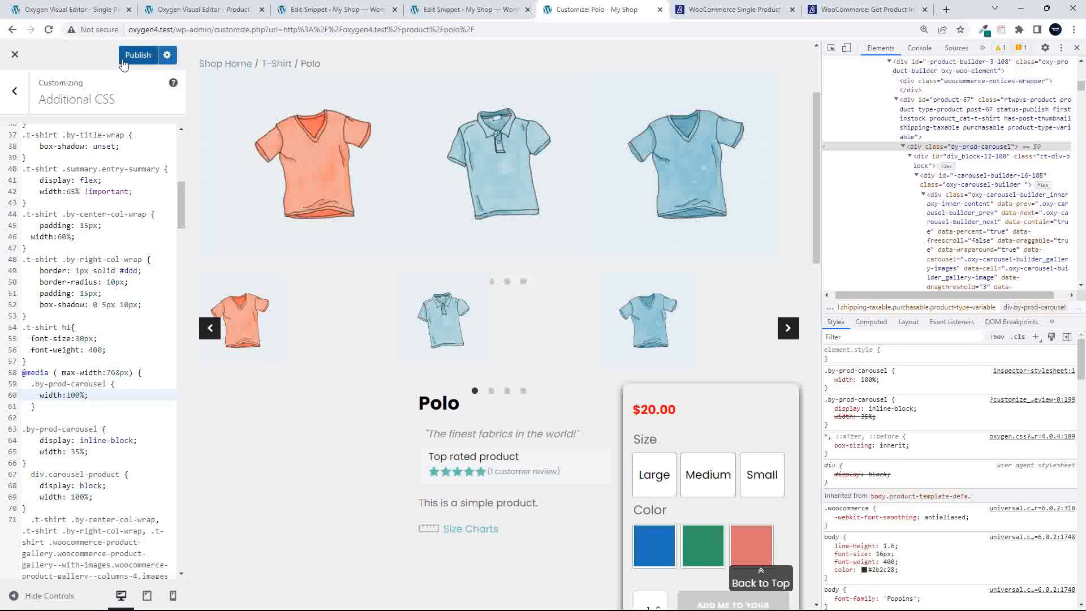
{"action": "left_click", "coordinate": [123, 57]}
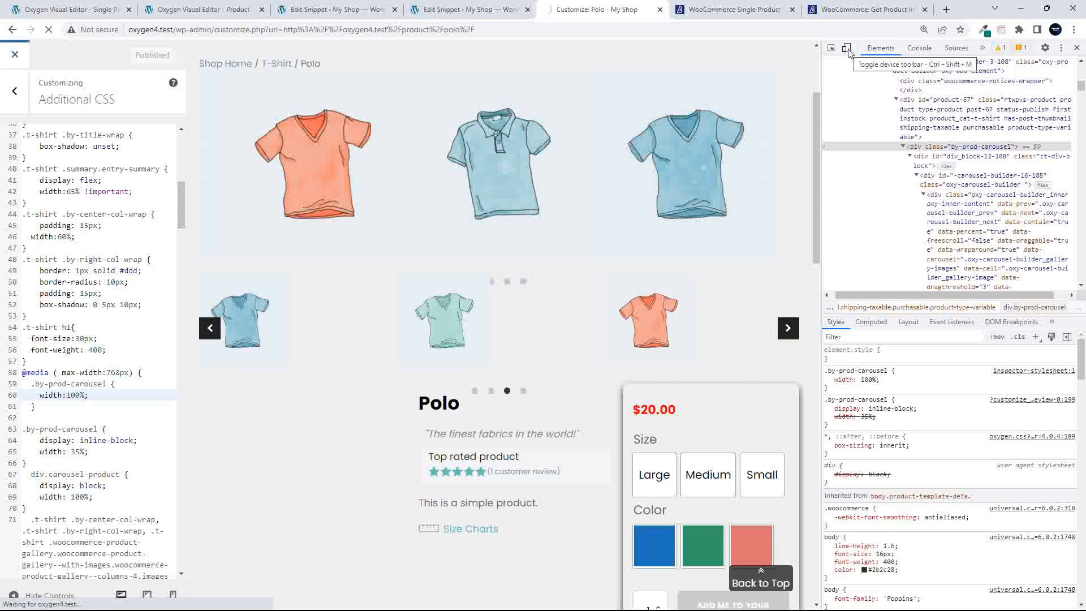
Inspect the by-prod-carousel div at iPhone 12 Pro size, finding a later 35% width rule overriding width:100%
{"action": "left_click", "coordinate": [847, 48]}
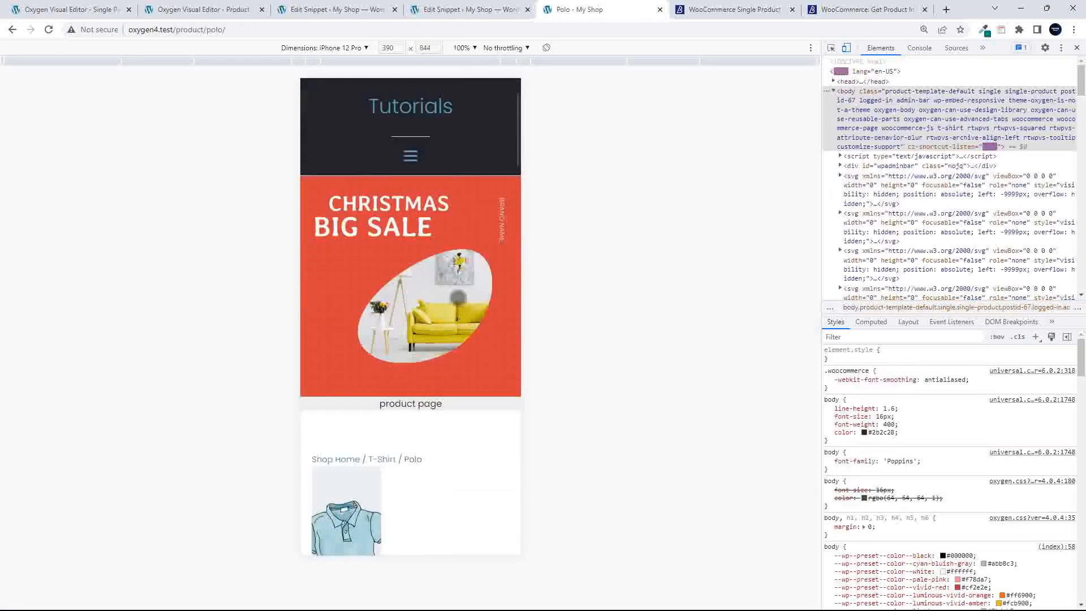
{"action": "scroll", "coordinate": [458, 297], "scroll_direction": "down", "scroll_amount": 6}
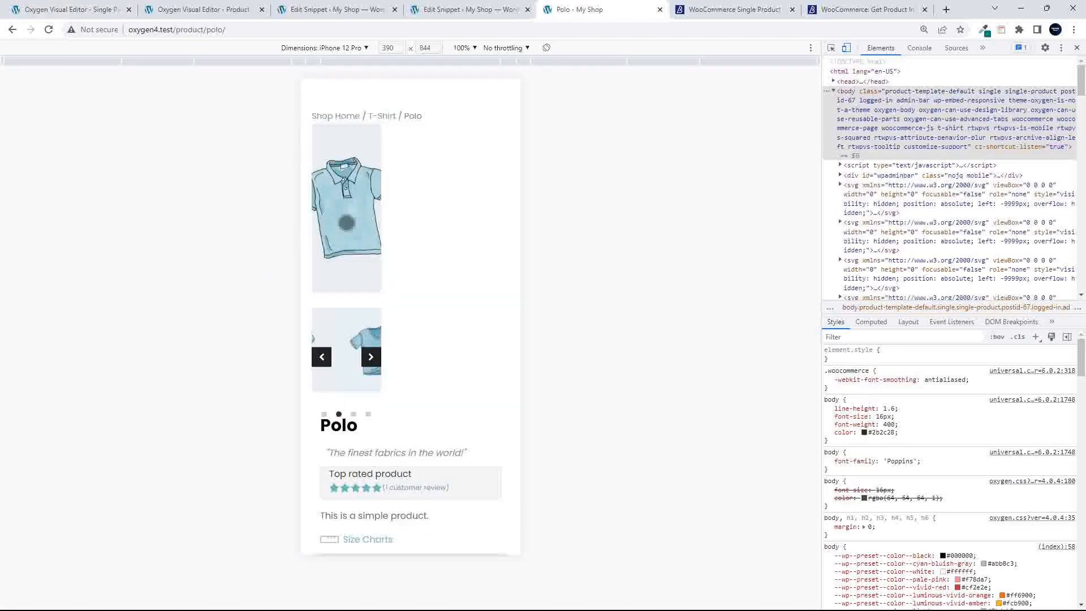
{"action": "right_click", "coordinate": [345, 149]}
{"action": "left_click", "coordinate": [397, 360]}
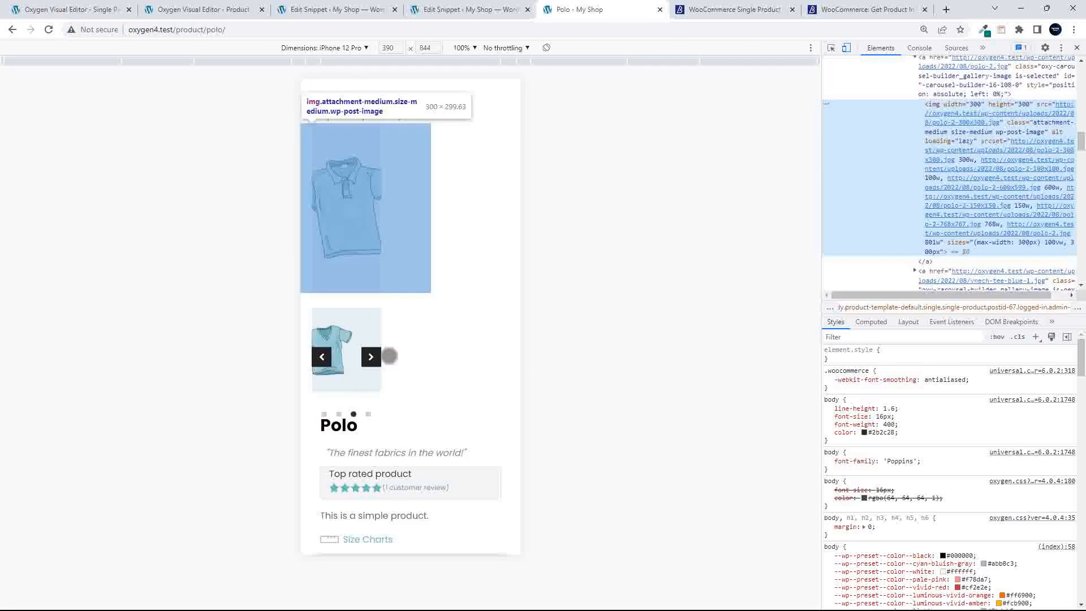
{"action": "scroll", "coordinate": [888, 195], "scroll_direction": "up", "scroll_amount": 2}
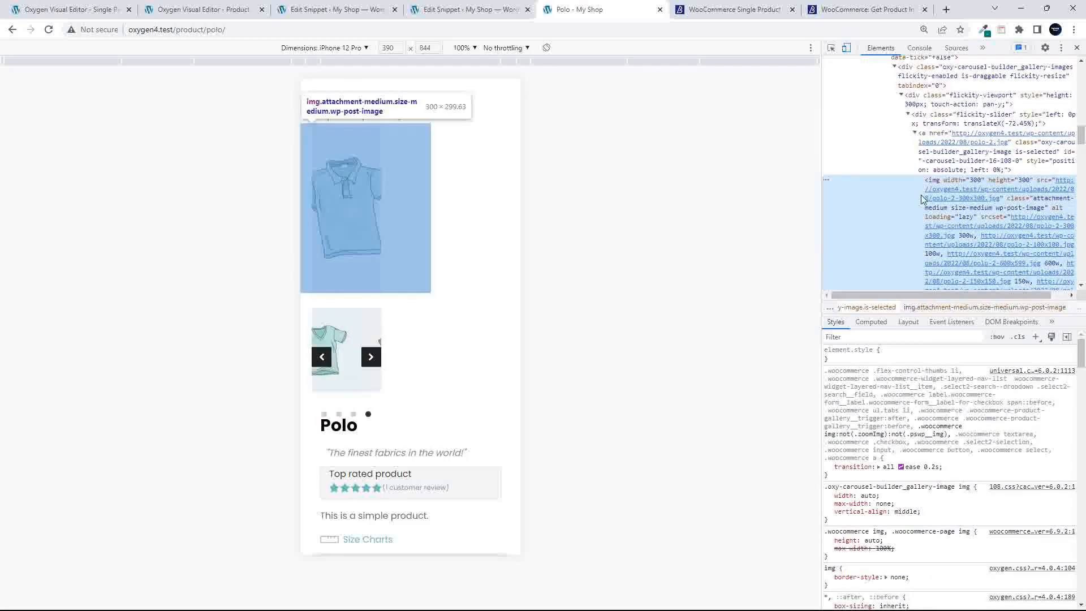
{"action": "mouse_move", "coordinate": [896, 167]}
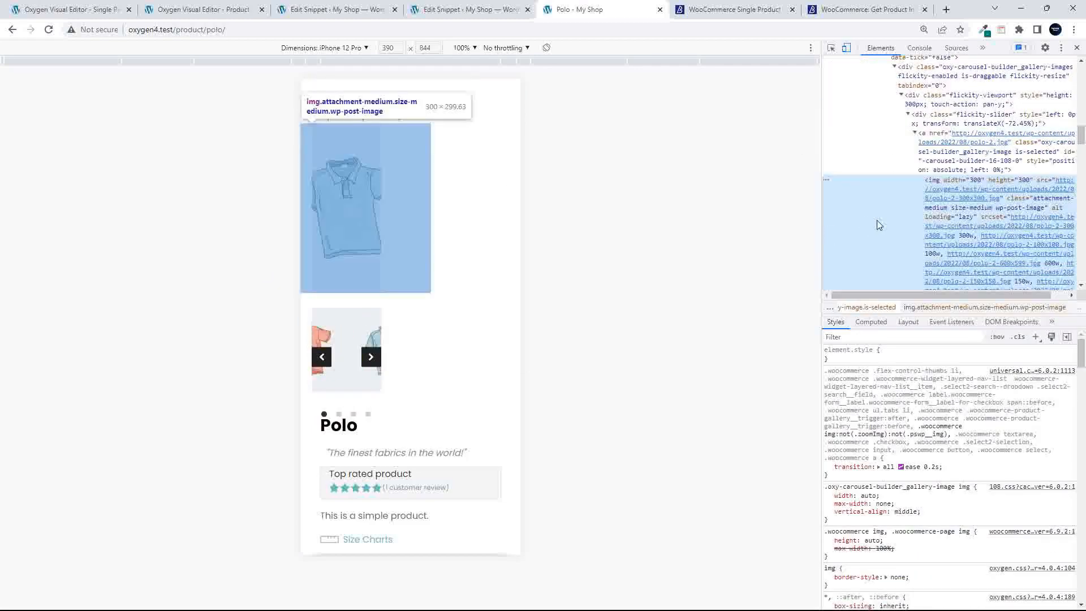
{"action": "scroll", "coordinate": [876, 221], "scroll_direction": "up", "scroll_amount": 5}
{"action": "scroll", "coordinate": [872, 224], "scroll_direction": "up", "scroll_amount": 3}
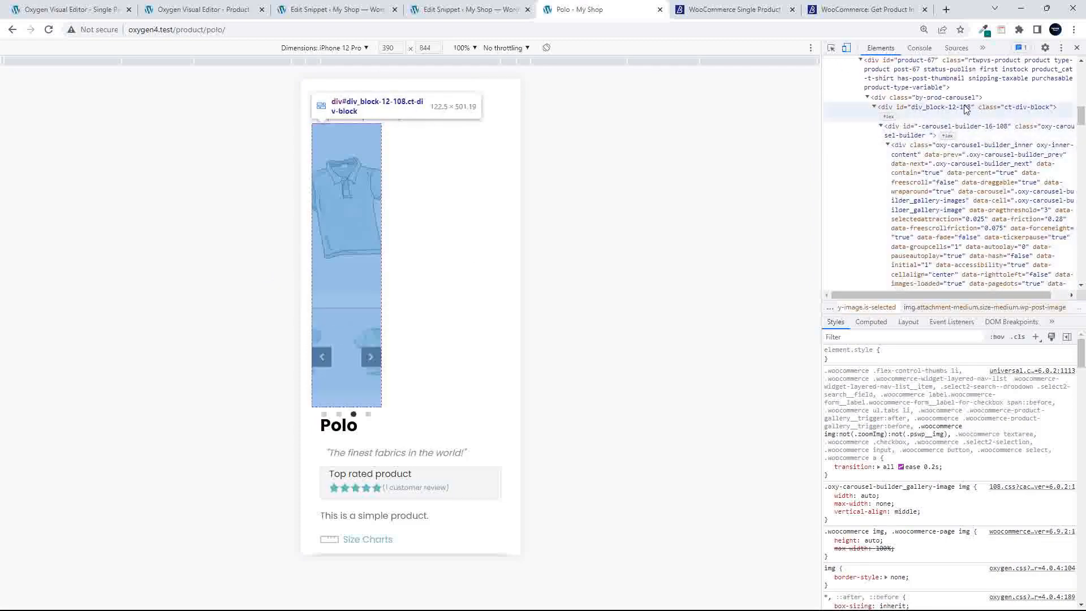
{"action": "left_click", "coordinate": [949, 99]}
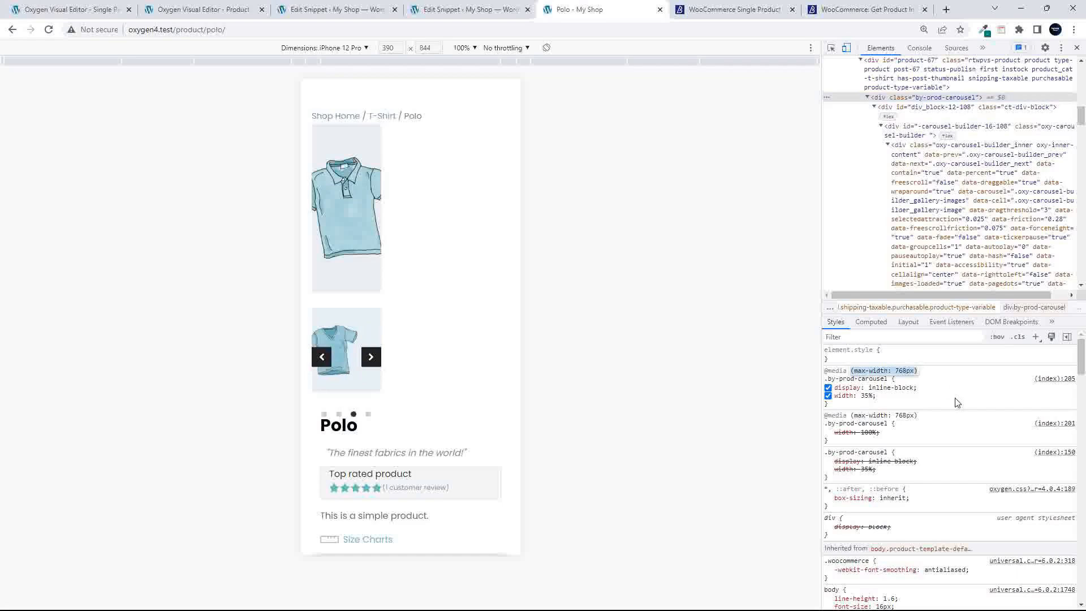
{"action": "left_click", "coordinate": [845, 48]}
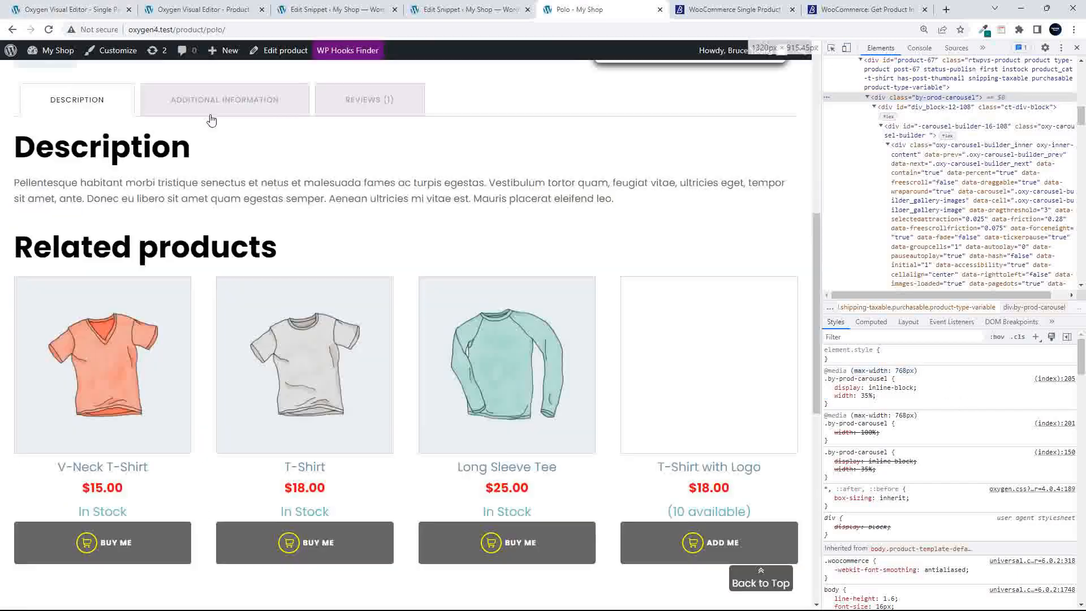
{"action": "left_click", "coordinate": [118, 53]}
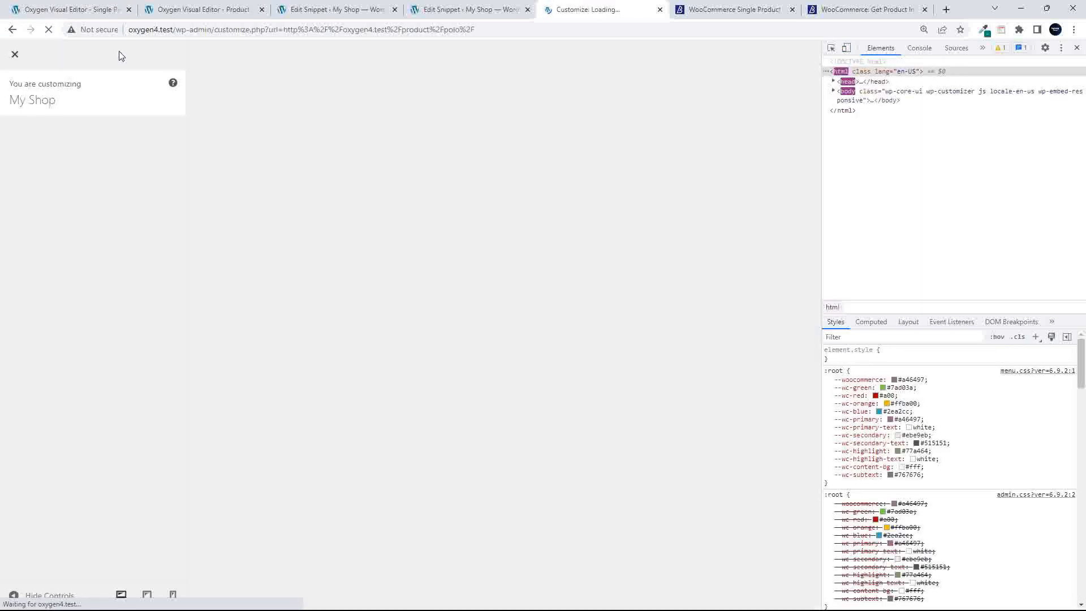
Delete the old .by-prod-carousel {display:inline-block; width:35%} rule from Additional CSS and publish
{"action": "left_click", "coordinate": [68, 304]}
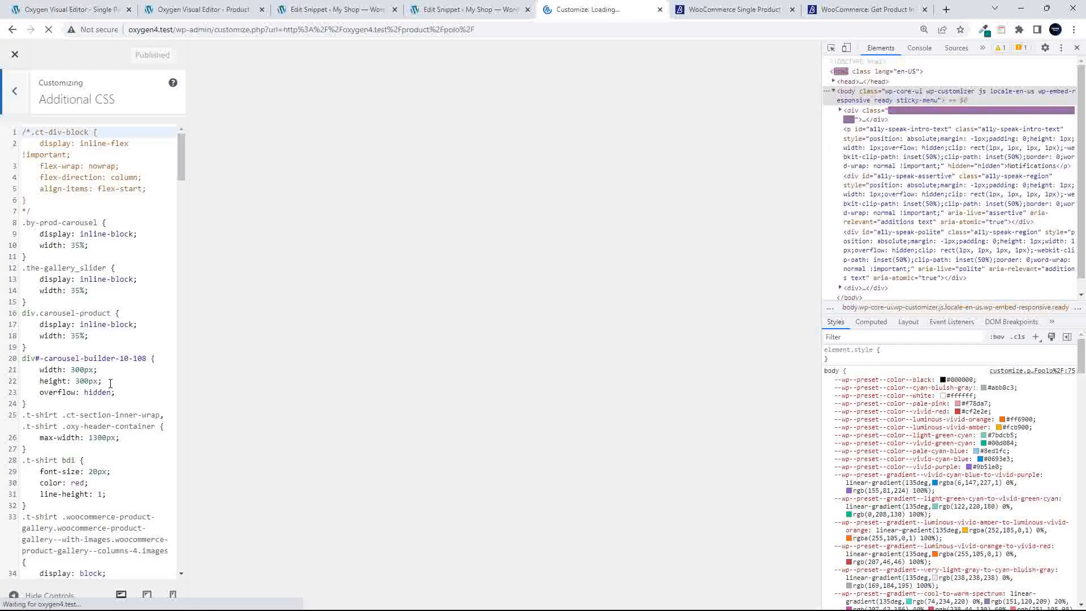
{"action": "scroll", "coordinate": [110, 383], "scroll_direction": "down", "scroll_amount": 10}
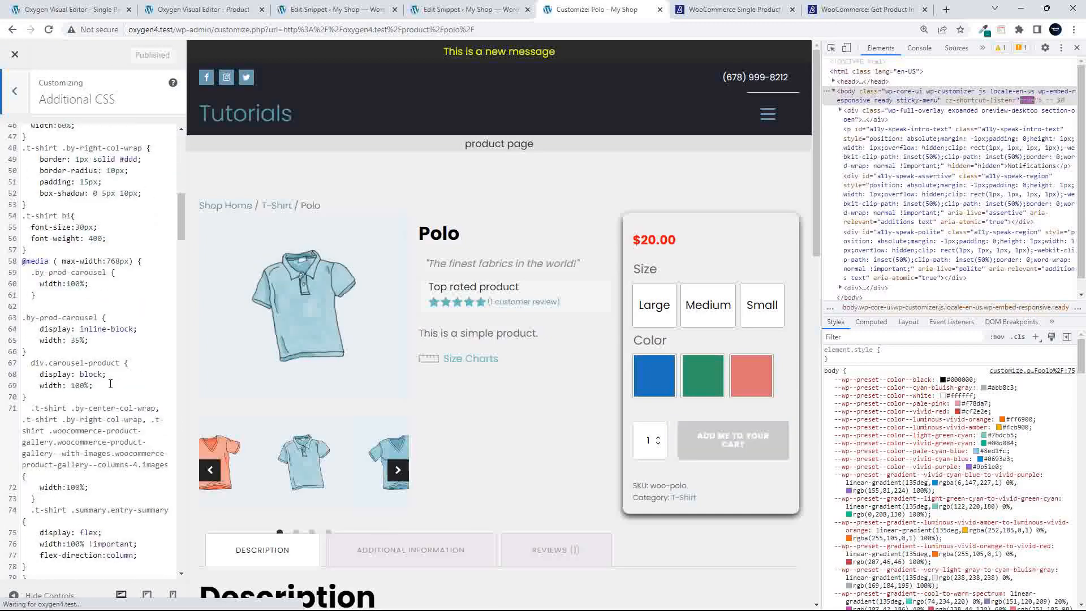
{"action": "left_click_drag", "start_coordinate": [28, 321], "coordinate": [34, 342]}
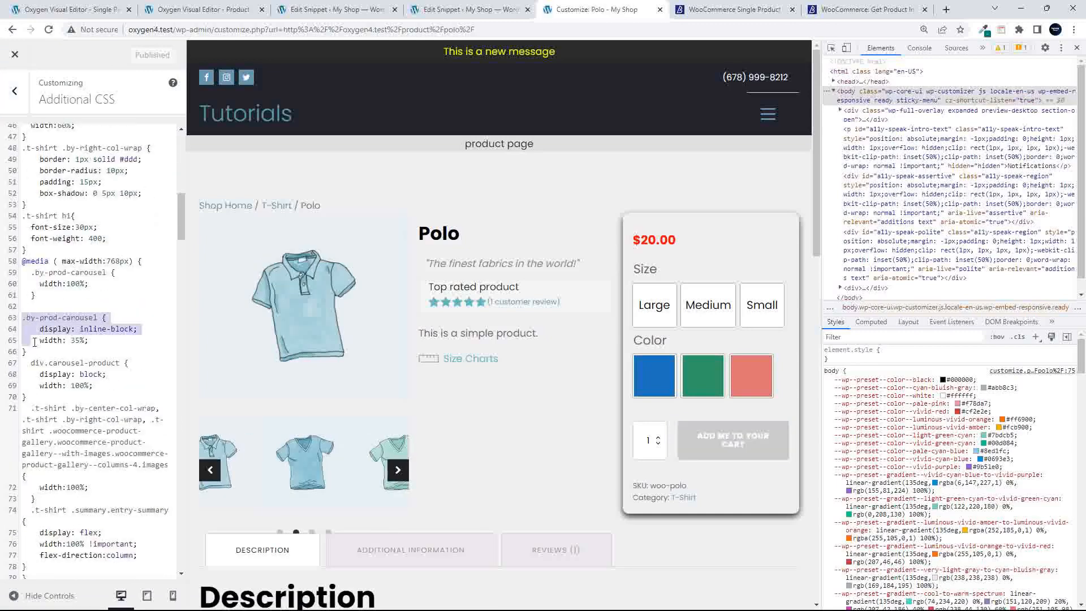
{"action": "key", "text": "BackSpace"}
{"action": "key", "text": "BackSpace"}
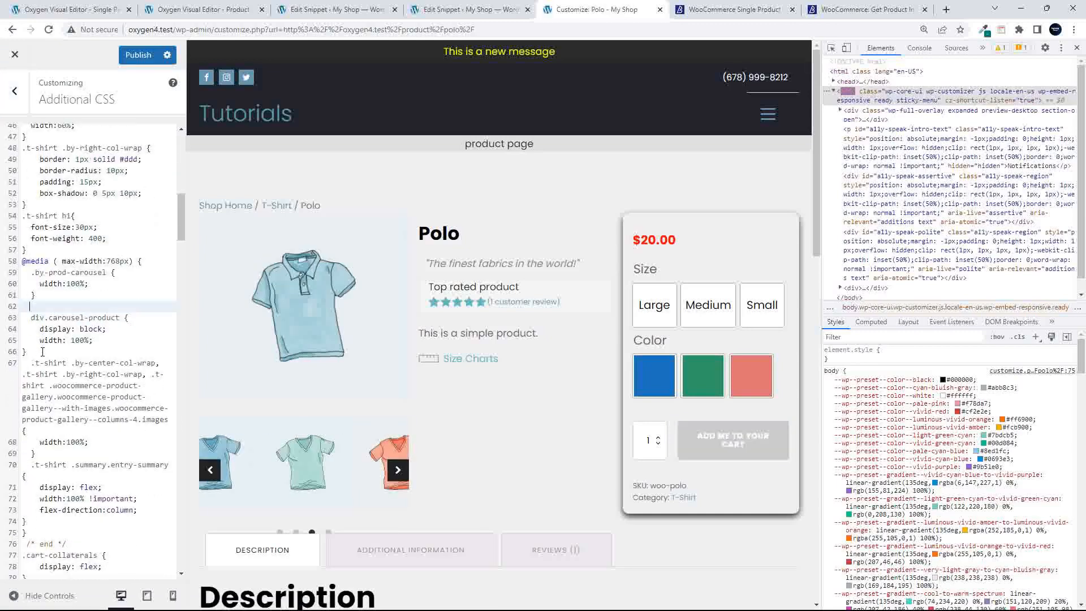
{"action": "left_click", "coordinate": [138, 55]}
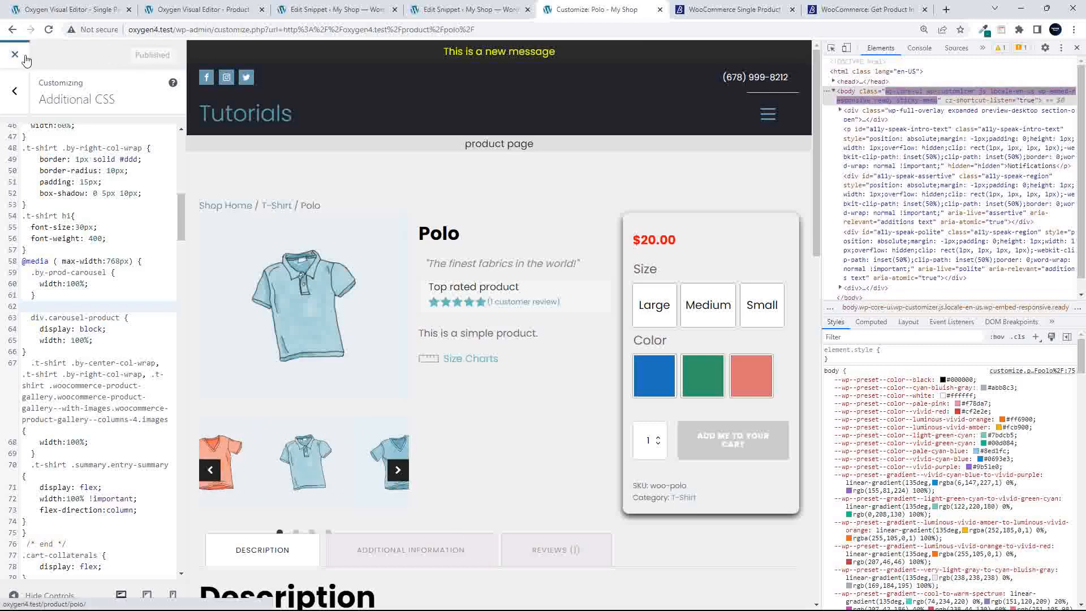
{"action": "left_click", "coordinate": [15, 55]}
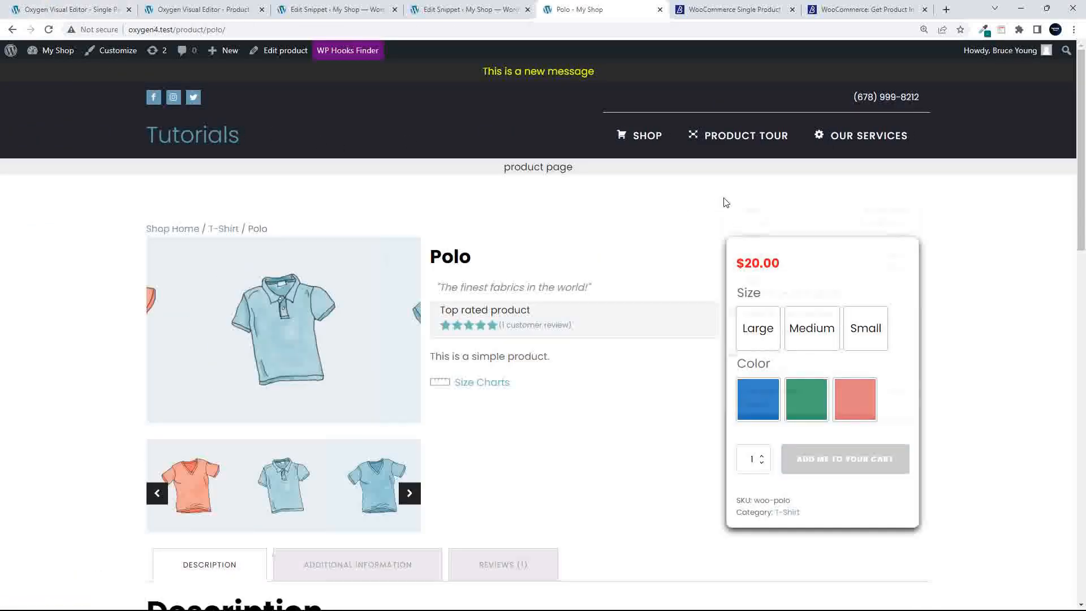
Check in iPhone 12 Pro view that the Polo carousel fills the mobile width
{"action": "right_click", "coordinate": [726, 203]}
{"action": "left_click", "coordinate": [758, 408]}
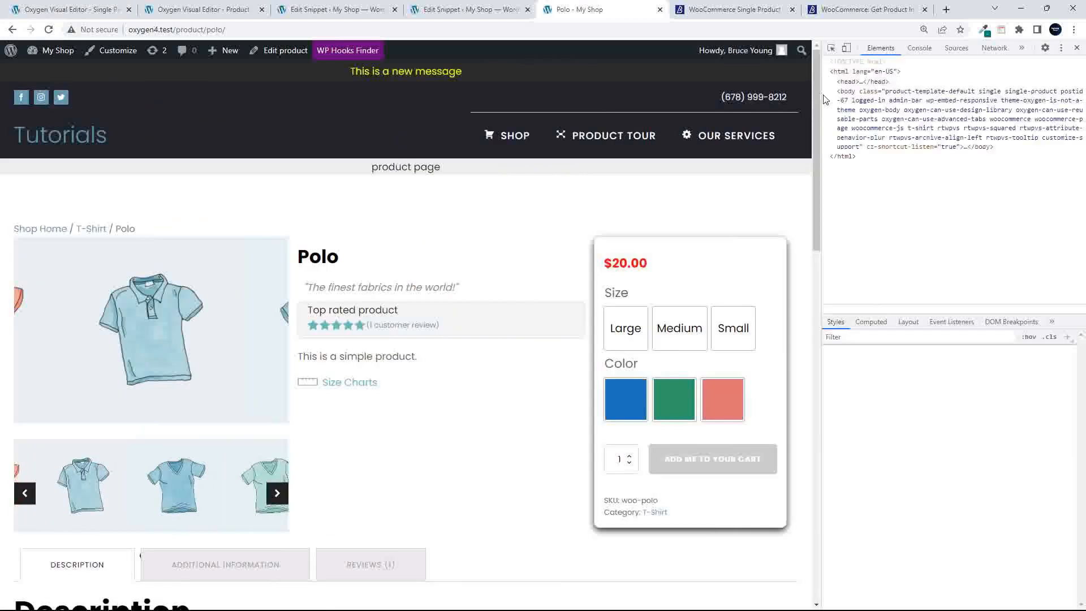
{"action": "left_click", "coordinate": [846, 48]}
{"action": "scroll", "coordinate": [459, 301], "scroll_direction": "down", "scroll_amount": 5}
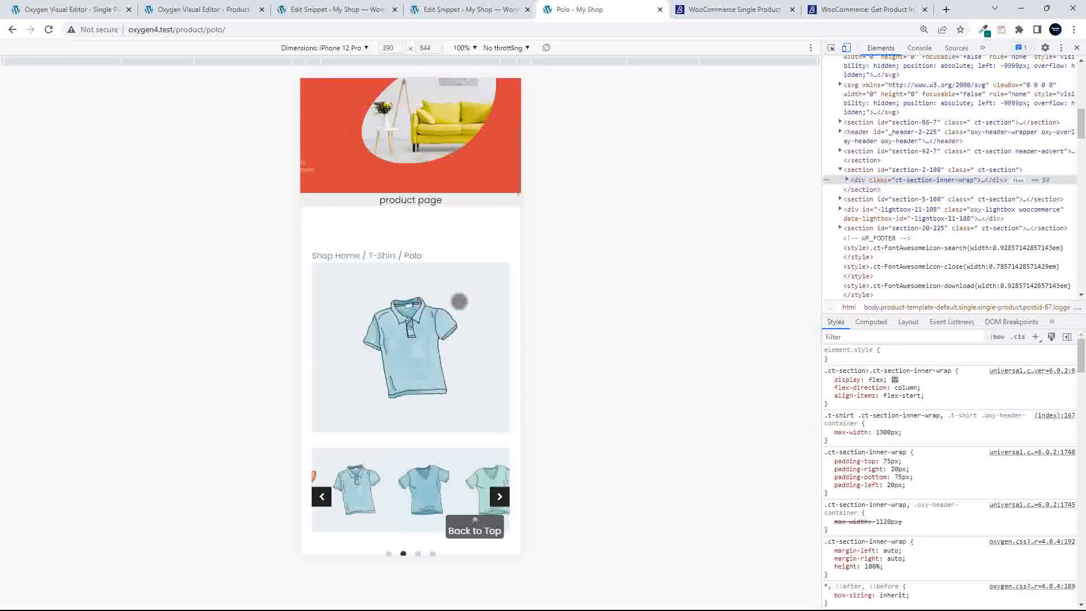
{"action": "scroll", "coordinate": [458, 301], "scroll_direction": "down", "scroll_amount": 2}
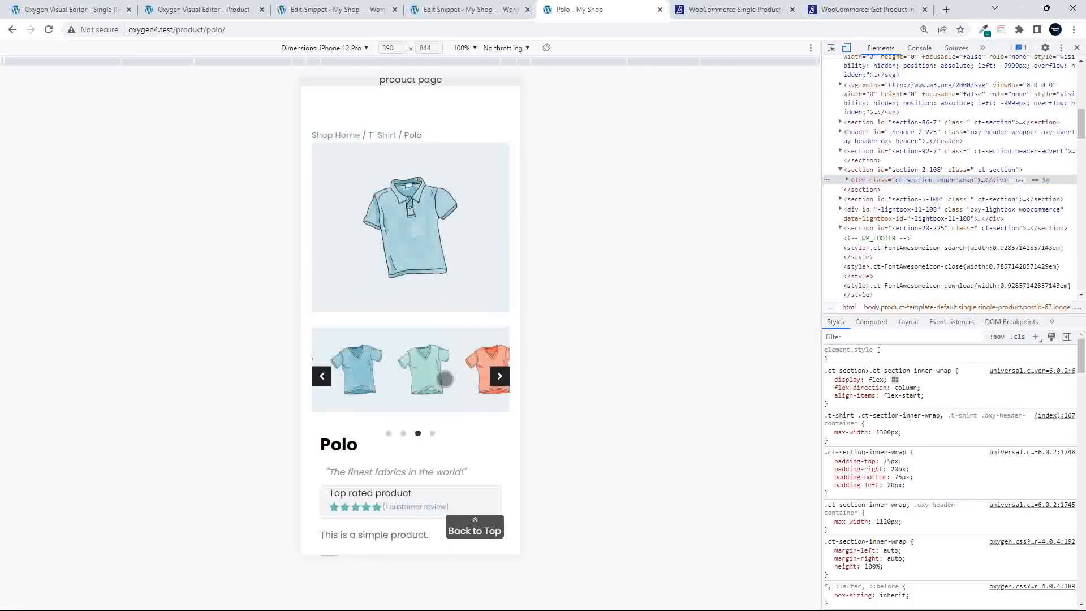
{"action": "scroll", "coordinate": [445, 357], "scroll_direction": "down", "scroll_amount": 15}
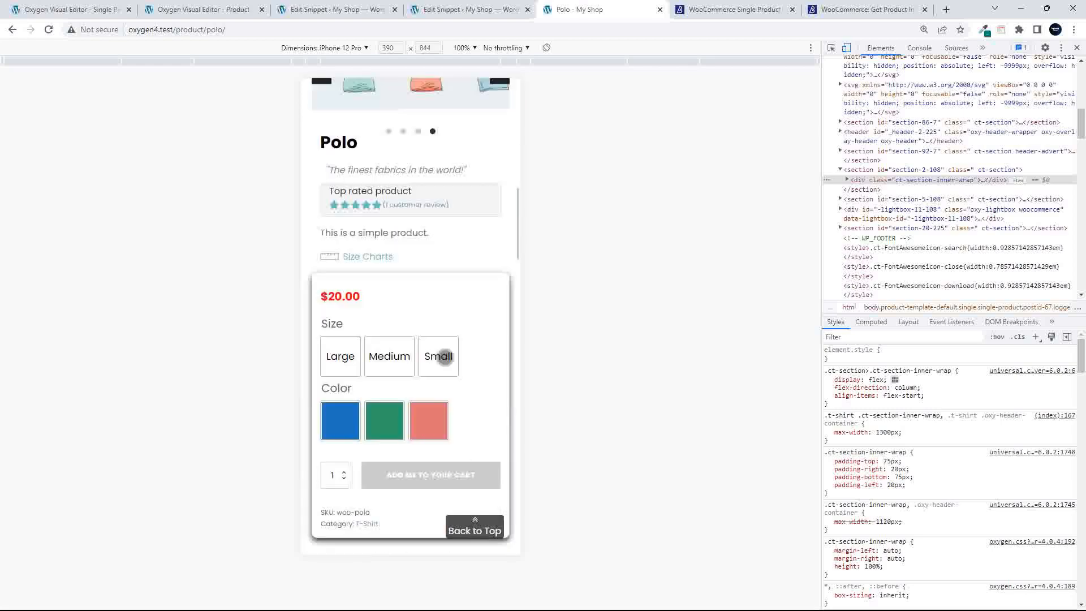
Open the T-Shirt with Logo product page and view it at full desktop width
{"action": "left_click", "coordinate": [455, 347]}
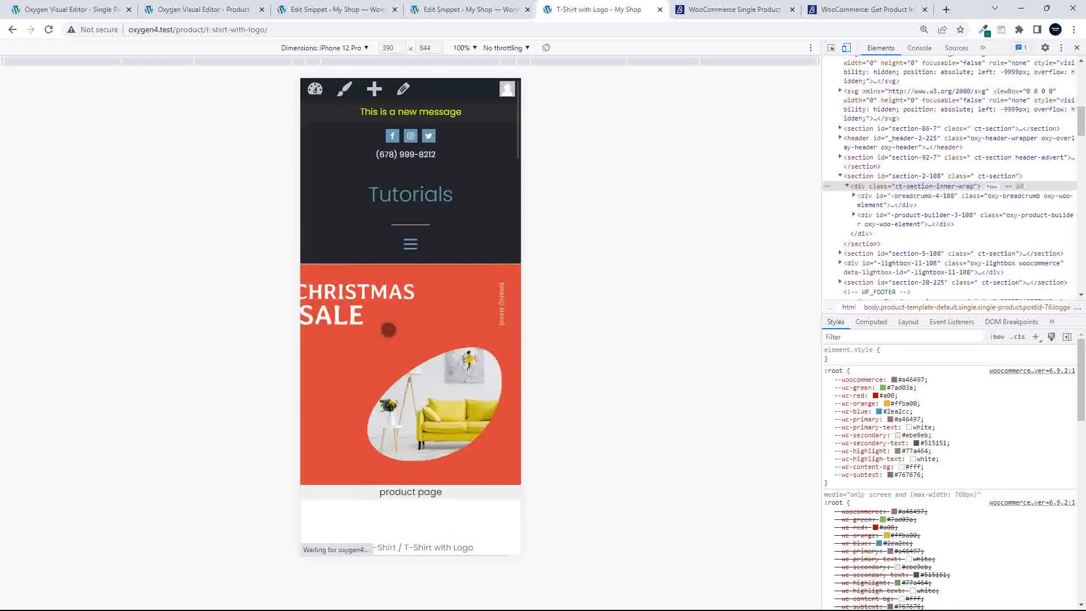
{"action": "scroll", "coordinate": [389, 330], "scroll_direction": "down", "scroll_amount": 6}
{"action": "scroll", "coordinate": [387, 329], "scroll_direction": "down", "scroll_amount": 2}
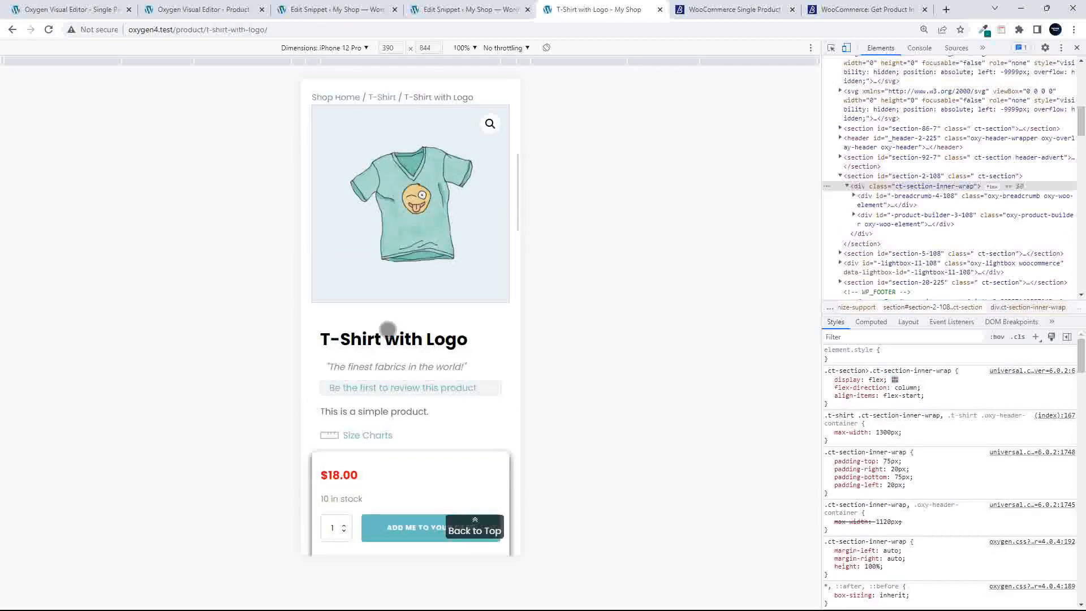
{"action": "left_click", "coordinate": [1077, 48]}
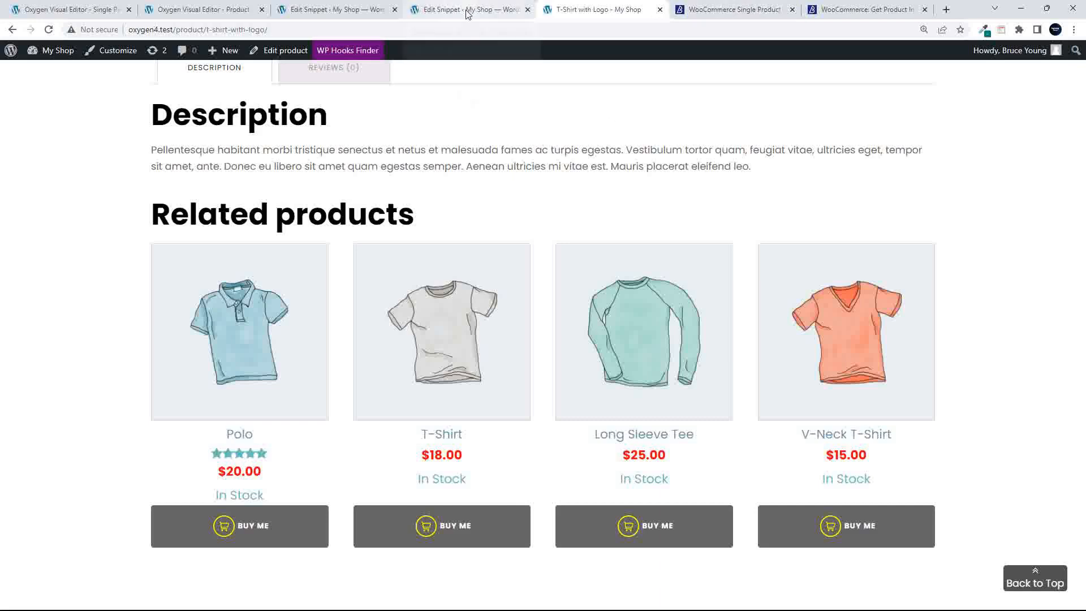
{"action": "scroll", "coordinate": [507, 281], "scroll_direction": "up", "scroll_amount": 9}
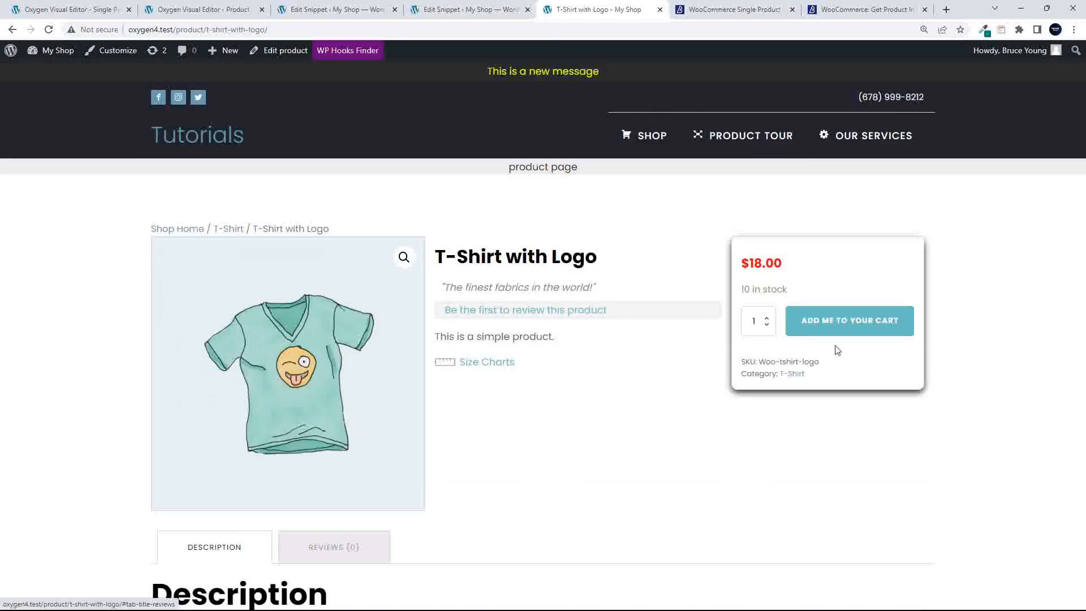
Add $gallery_count = count($gallery_images); on a new line below the gallery images line
{"action": "left_click", "coordinate": [489, 17]}
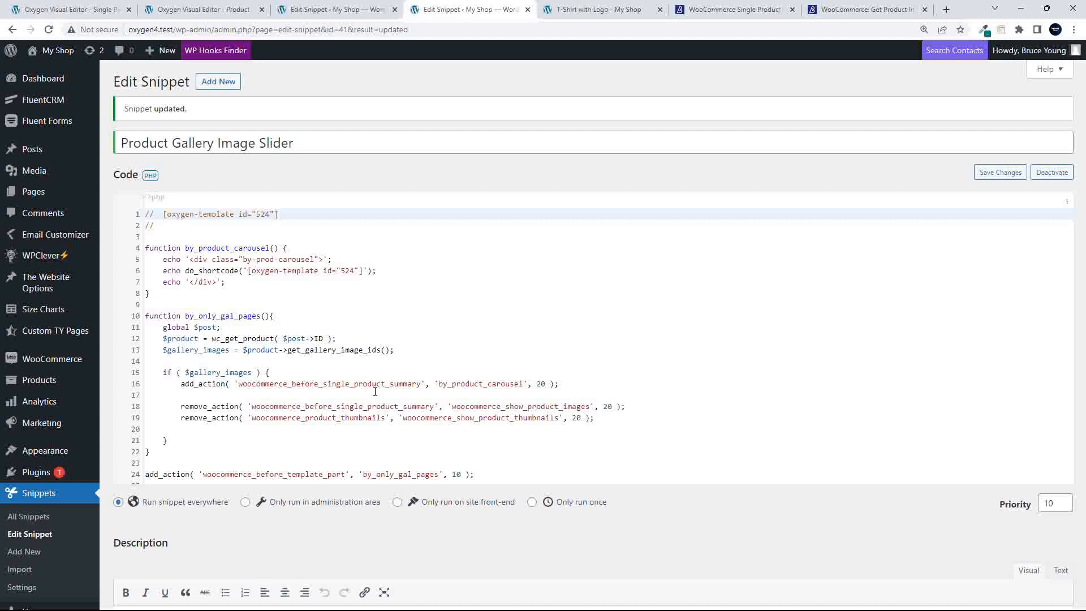
{"action": "left_click", "coordinate": [406, 348]}
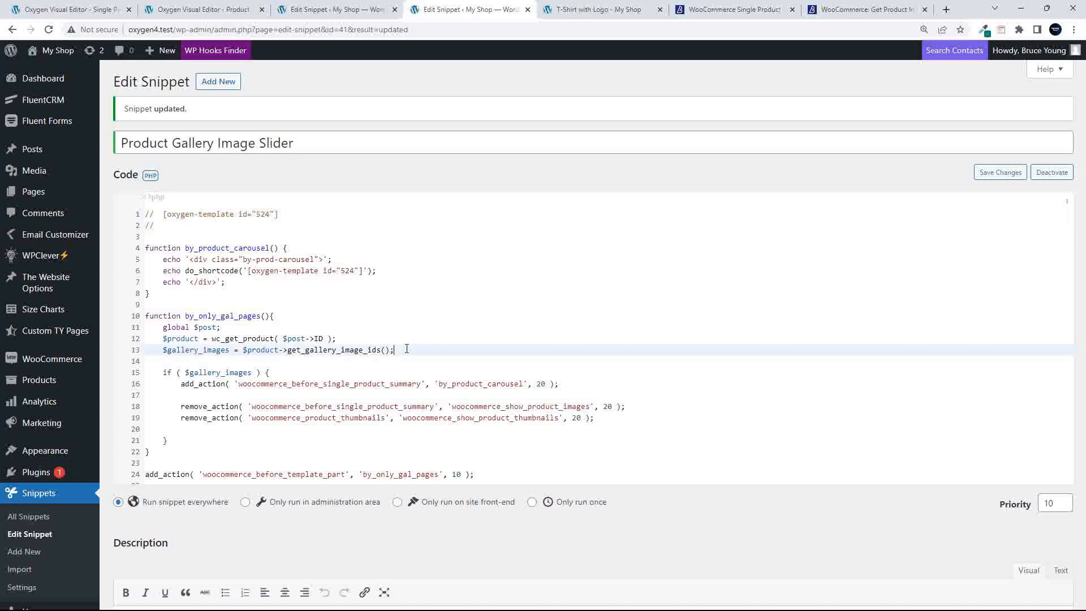
{"action": "key", "text": "Return"}
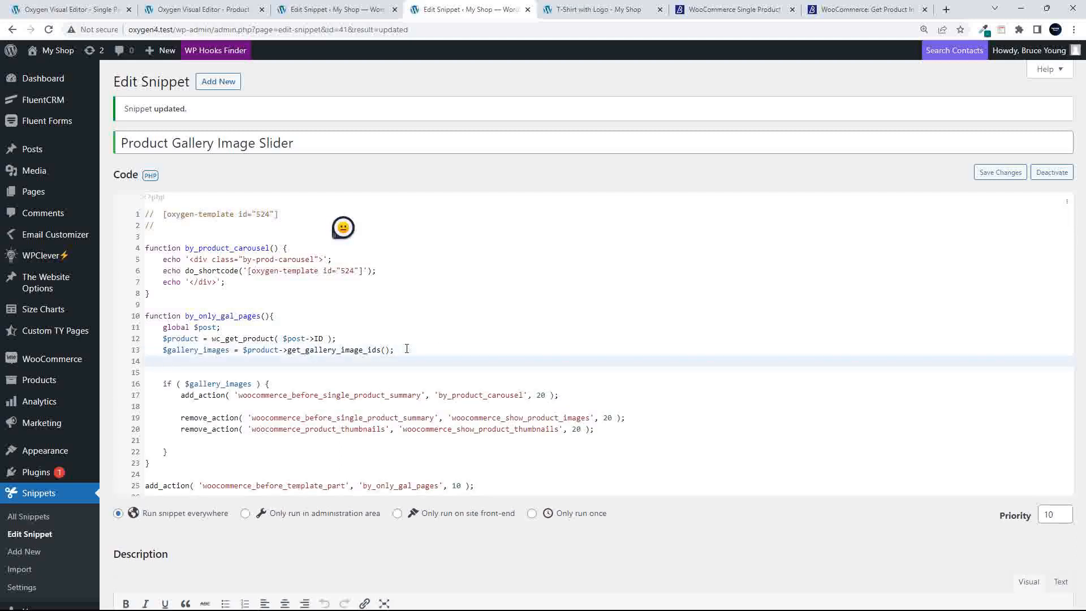
{"action": "type", "text": "$gallery_count = "}
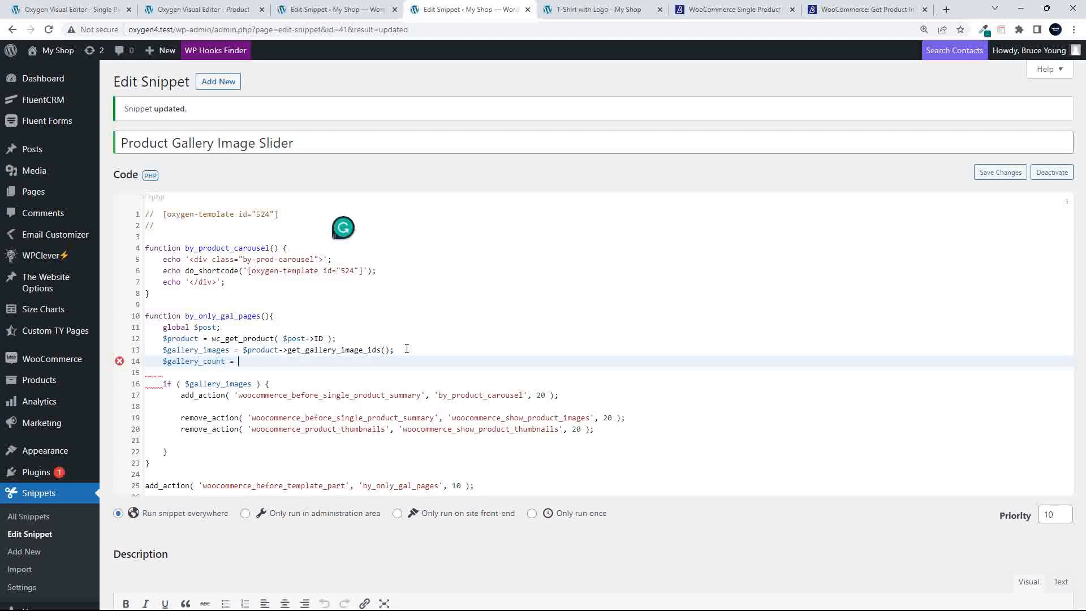
{"action": "type", "text": "count"}
{"action": "left_click_drag", "start_coordinate": [162, 350], "coordinate": [232, 351]}
{"action": "key", "text": "ctrl+c"}
{"action": "left_click", "coordinate": [268, 363]}
{"action": "type", "text": "("}
{"action": "key", "text": "ctrl+v"}
{"action": "type", "text": ");"}
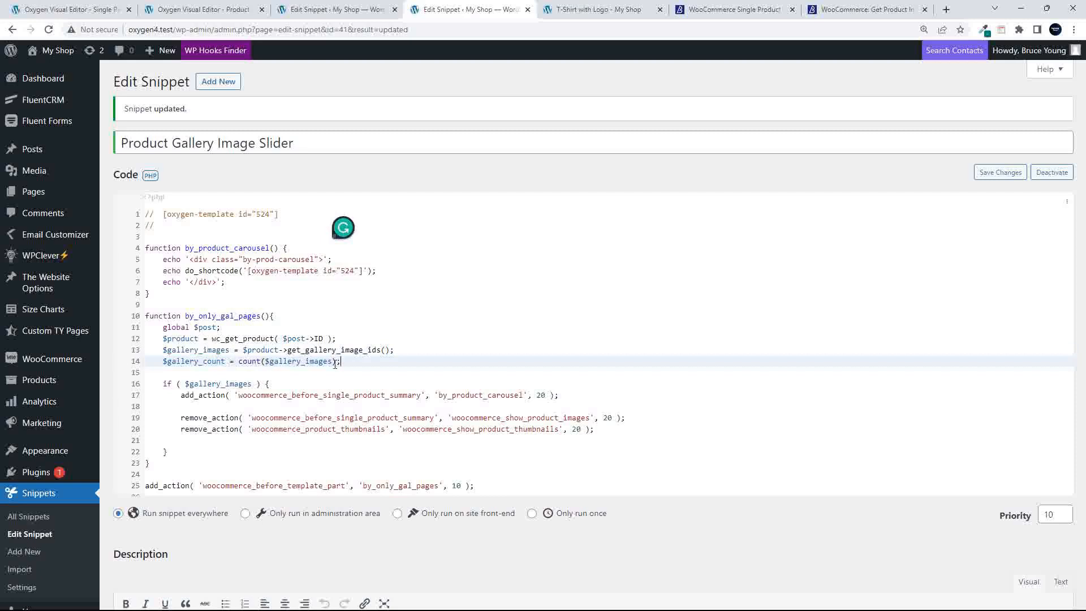
Extend the if condition to $gallery_images && $gallery_count => 3
{"action": "left_click", "coordinate": [255, 383]}
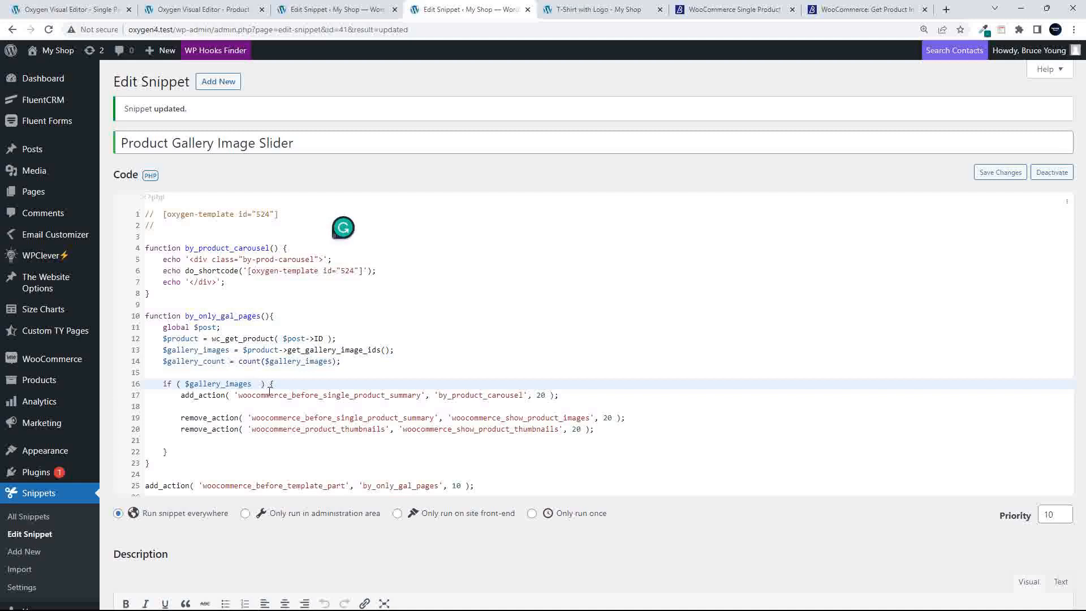
{"action": "type", "text": "&&"}
{"action": "left_click_drag", "start_coordinate": [164, 360], "coordinate": [227, 359]}
{"action": "key", "text": "ctrl+c"}
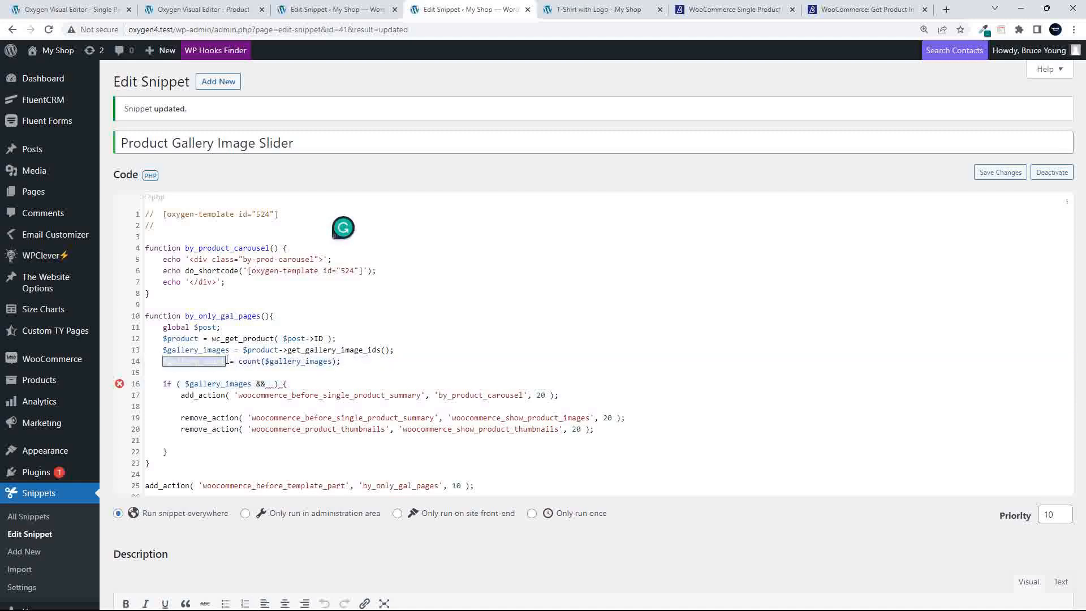
{"action": "left_click", "coordinate": [270, 384]}
{"action": "key", "text": "ctrl+v"}
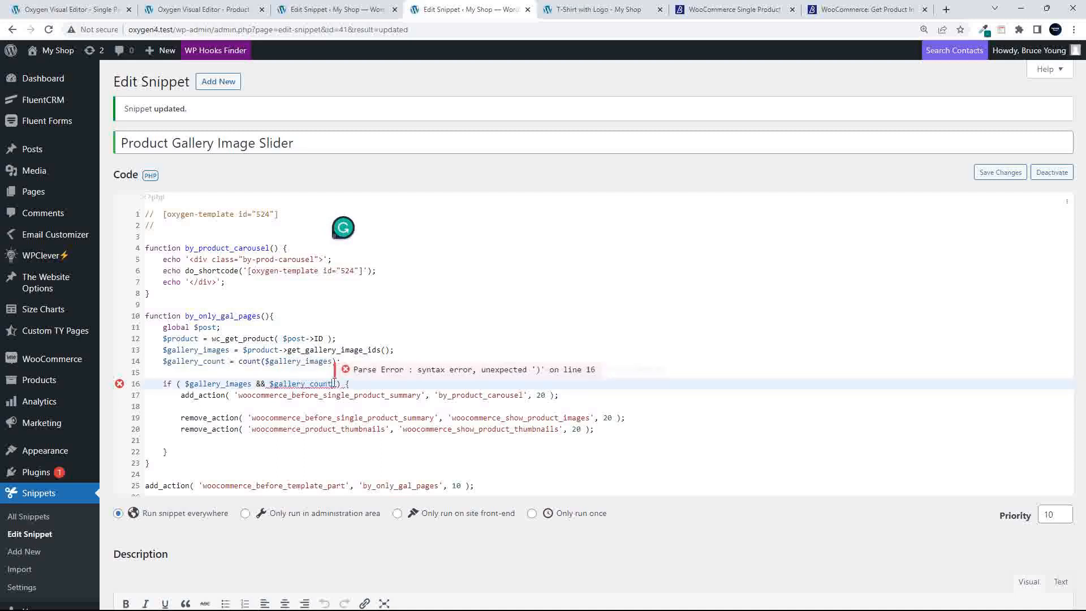
{"action": "type", "text": "= "}
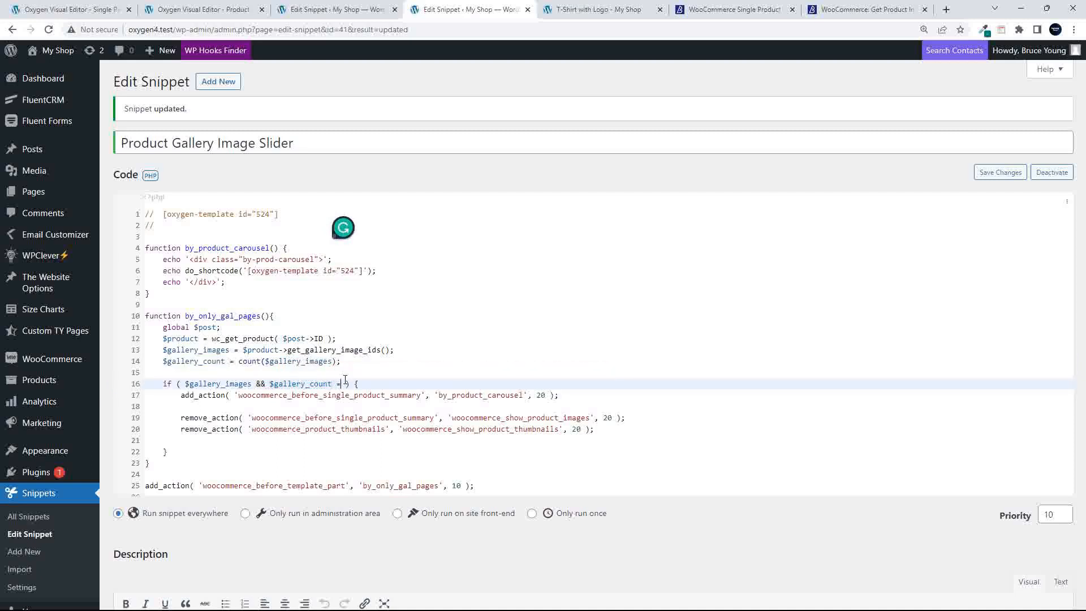
{"action": "type", "text": "> 3"}
Select all the snippet code and save it, which produces a syntax-error page
{"action": "left_click", "coordinate": [324, 449]}
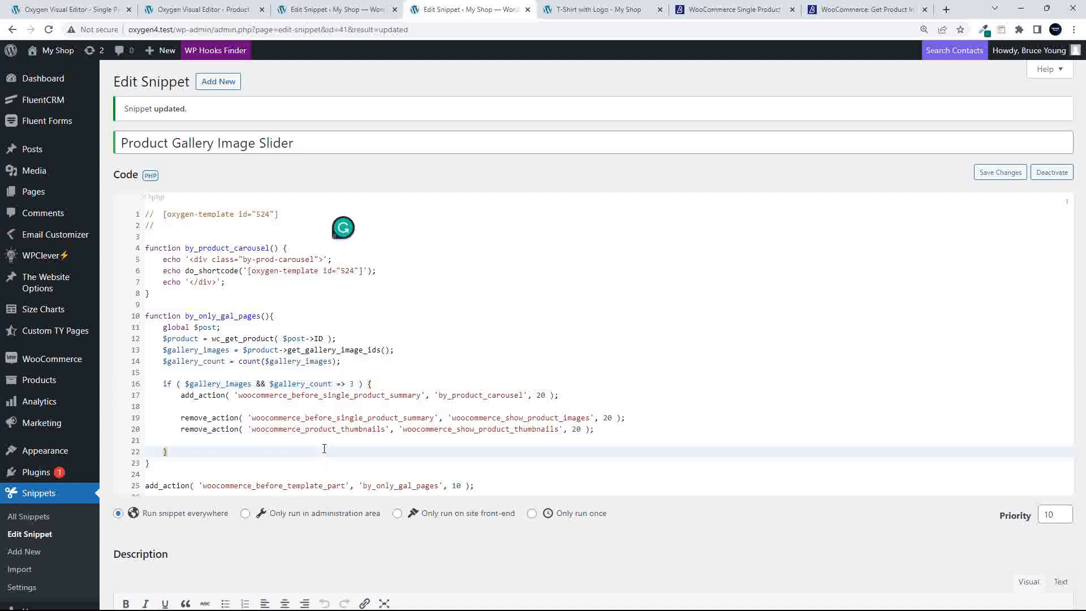
{"action": "key", "text": "ctrl+a"}
{"action": "key", "text": "ctrl+v"}
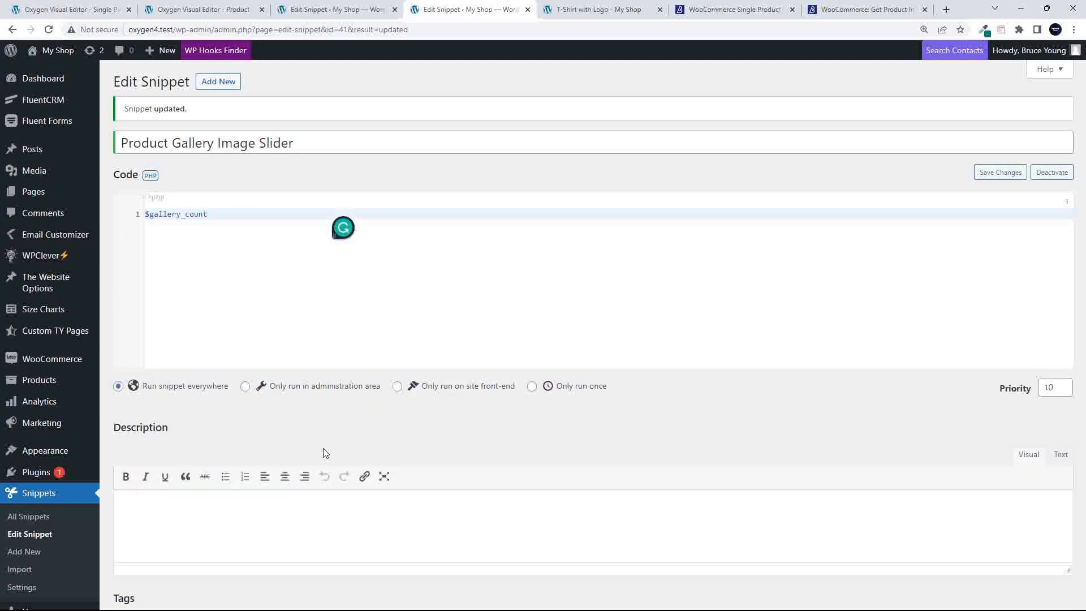
{"action": "key", "text": "ctrl+z"}
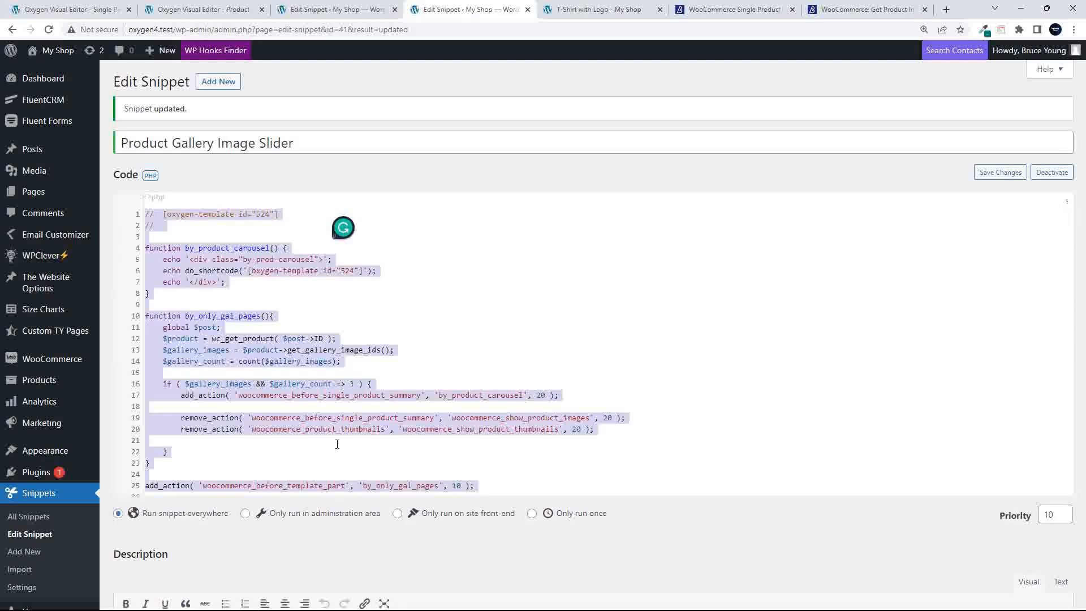
{"action": "key", "text": "ctrl+s"}
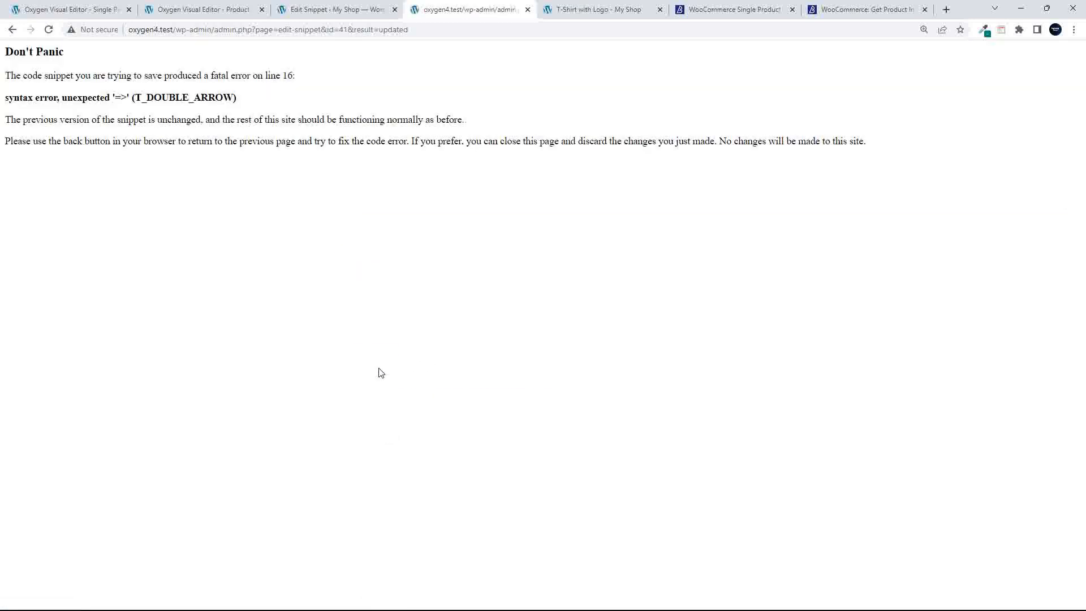
Return to the snippet editor and paste the edited code back in
{"action": "left_click", "coordinate": [12, 31]}
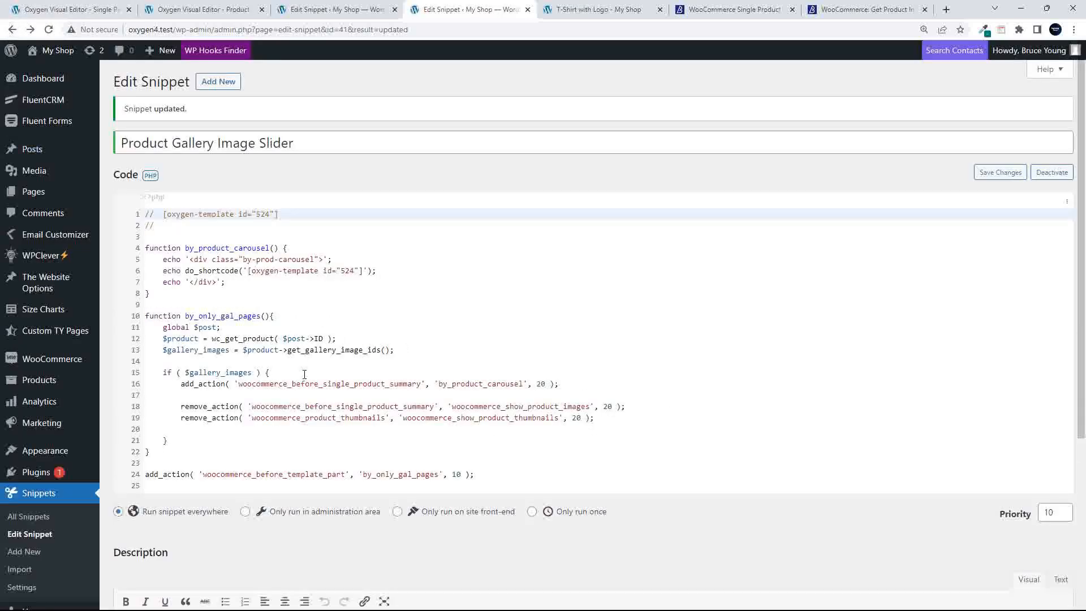
{"action": "left_click", "coordinate": [254, 372]}
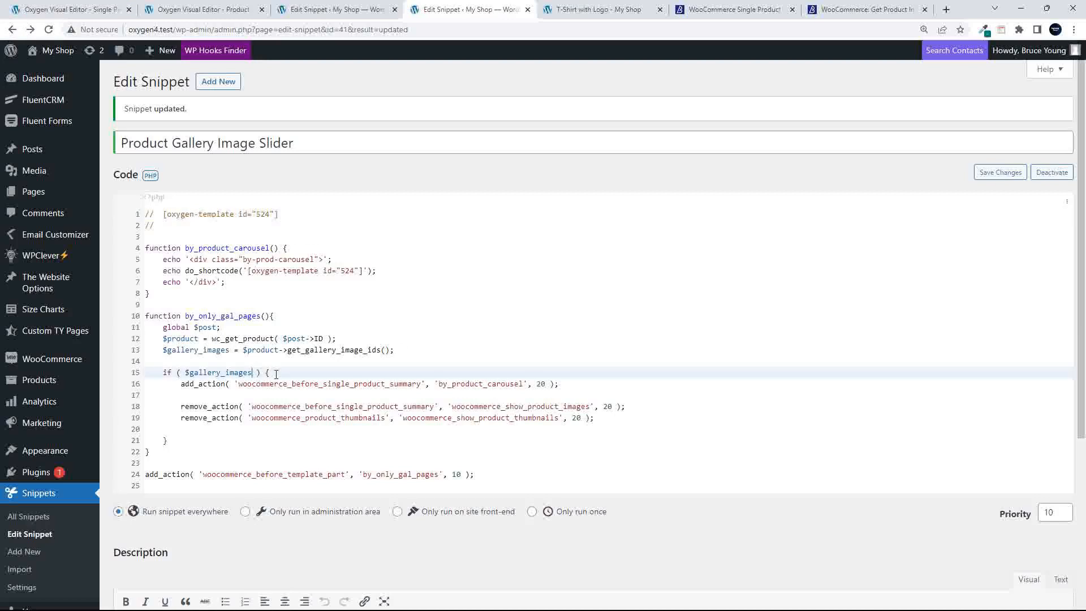
{"action": "key", "text": "ctrl+a"}
{"action": "key", "text": "ctrl+v"}
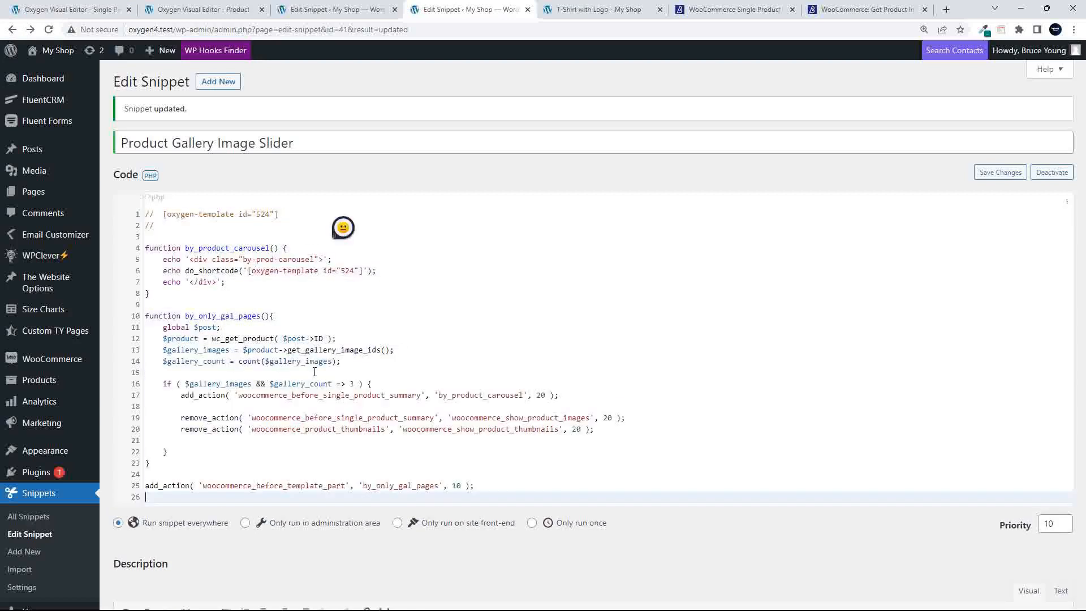
Correct the condition to $gallery_count >= 3 and save the snippet
{"action": "left_click", "coordinate": [344, 383]}
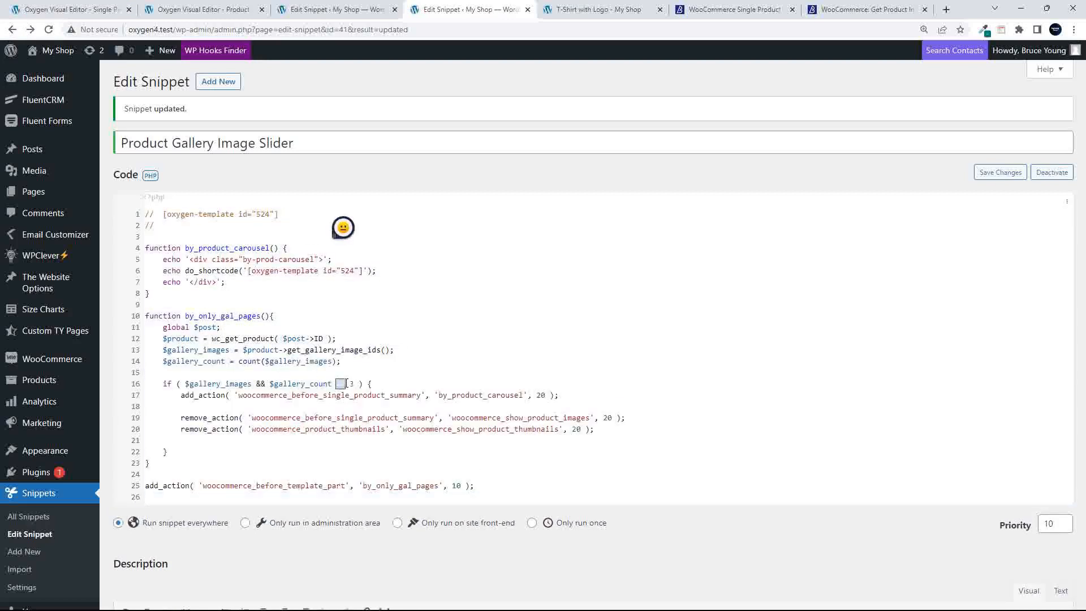
{"action": "key", "text": "BackSpace"}
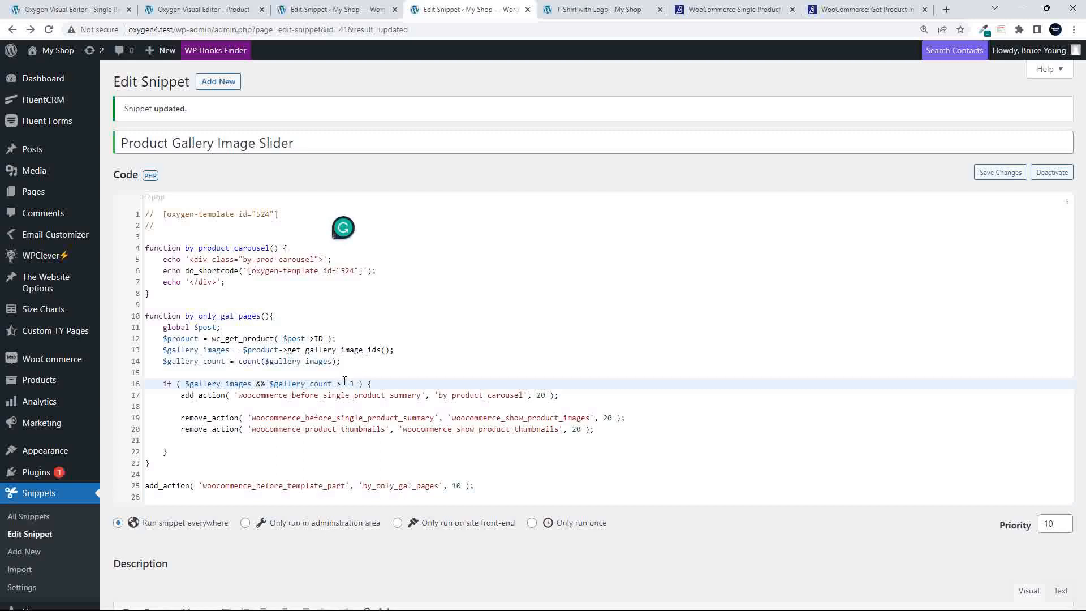
{"action": "left_click", "coordinate": [341, 384]}
{"action": "type", "text": "="}
{"action": "key", "text": "ctrl+a"}
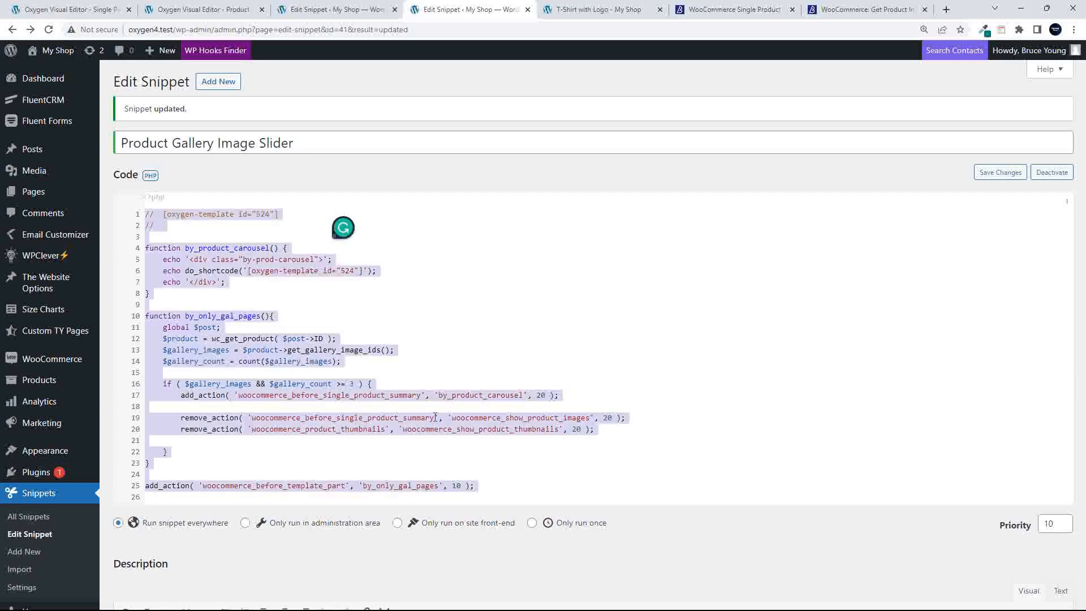
{"action": "key", "text": "ctrl+s"}
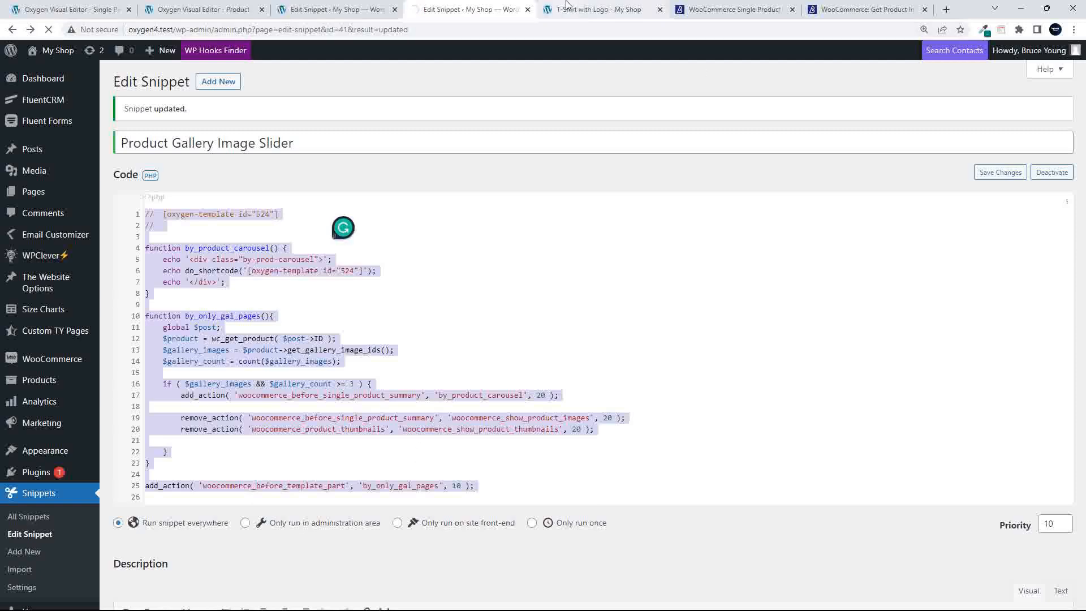
{"action": "left_click", "coordinate": [594, 10]}
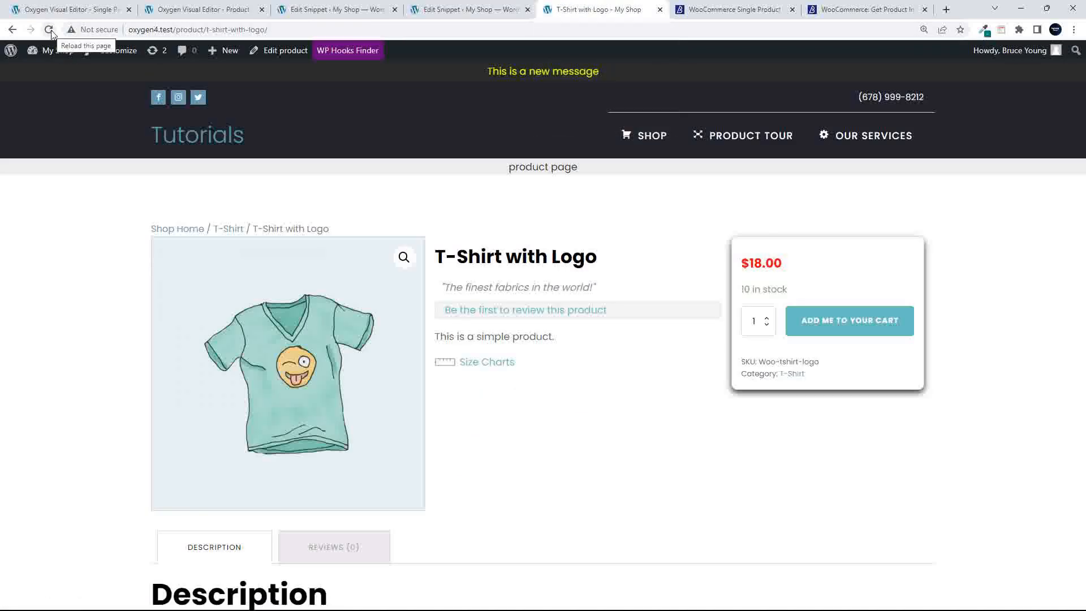
Open Sunglasses from the Shop and confirm it keeps its plain gallery
{"action": "left_click", "coordinate": [650, 133]}
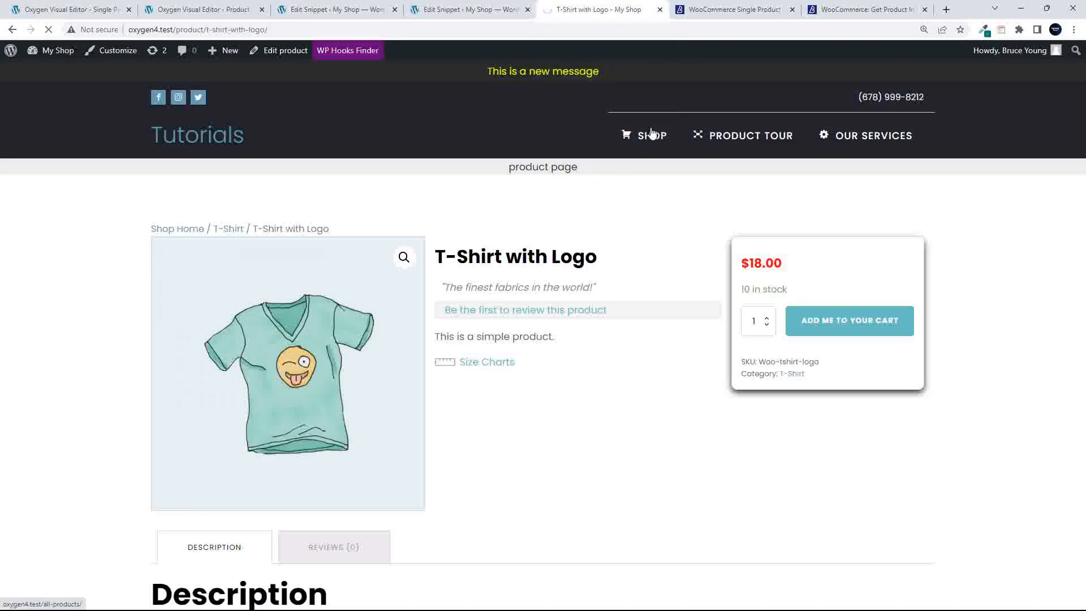
{"action": "scroll", "coordinate": [761, 353], "scroll_direction": "down", "scroll_amount": 8}
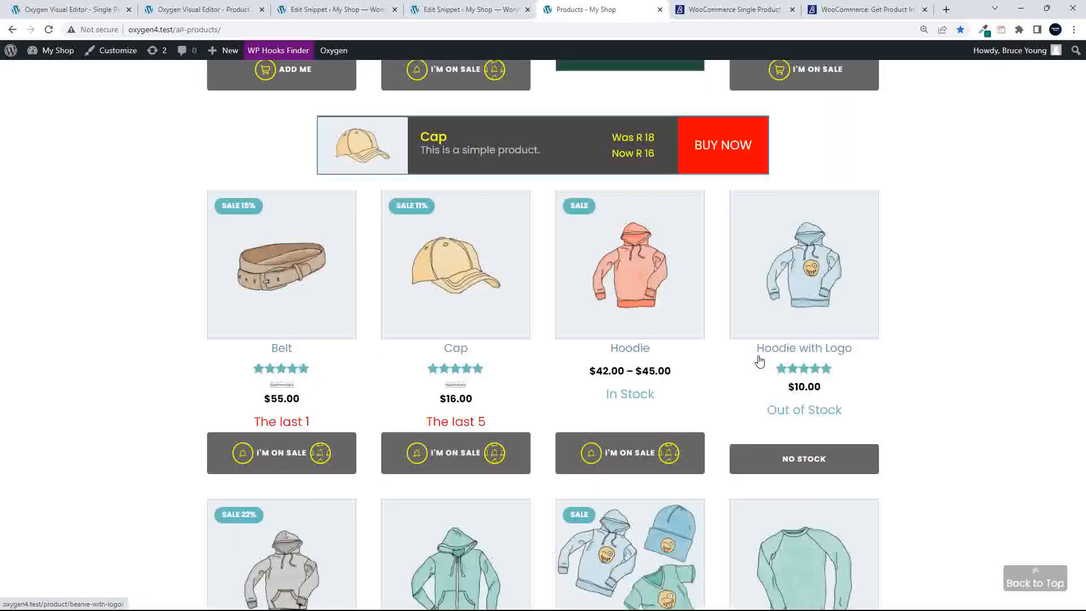
{"action": "scroll", "coordinate": [760, 360], "scroll_direction": "down", "scroll_amount": 10}
{"action": "left_click", "coordinate": [650, 200]}
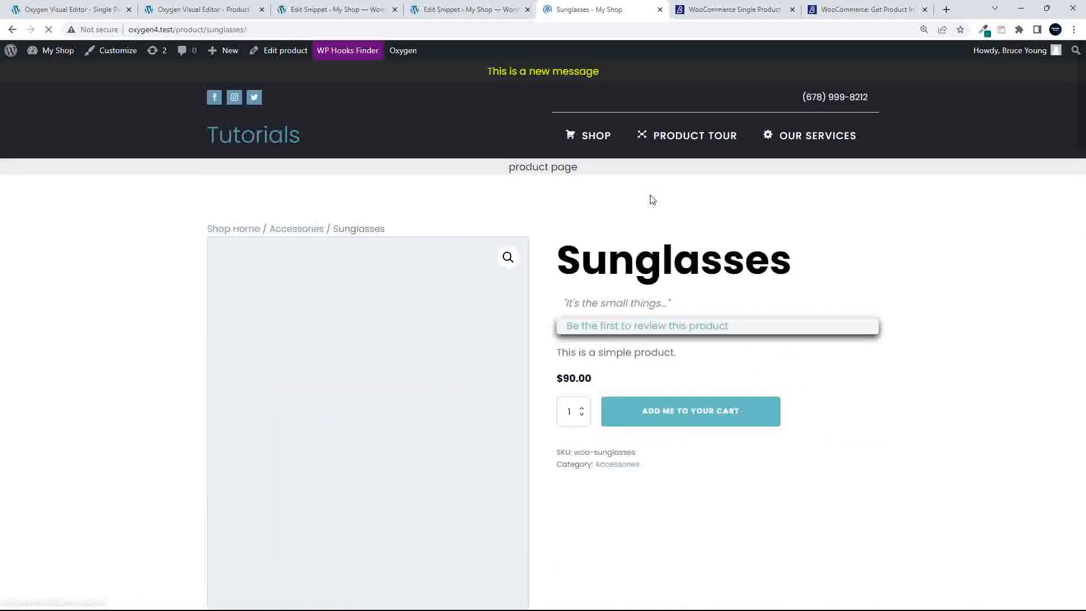
{"action": "scroll", "coordinate": [553, 363], "scroll_direction": "down", "scroll_amount": 4}
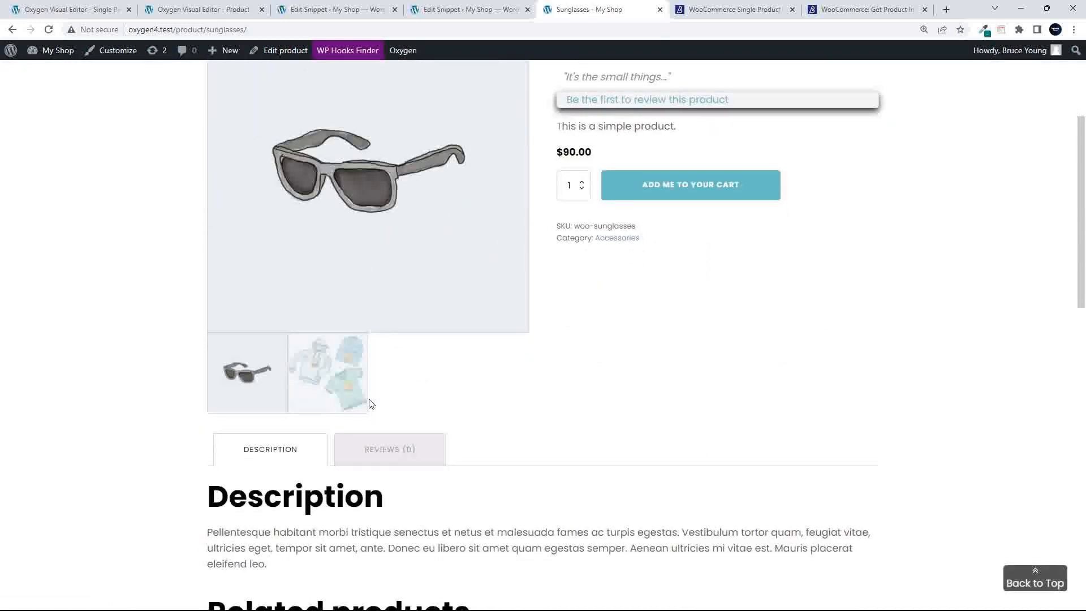
{"action": "scroll", "coordinate": [799, 427], "scroll_direction": "up", "scroll_amount": 4}
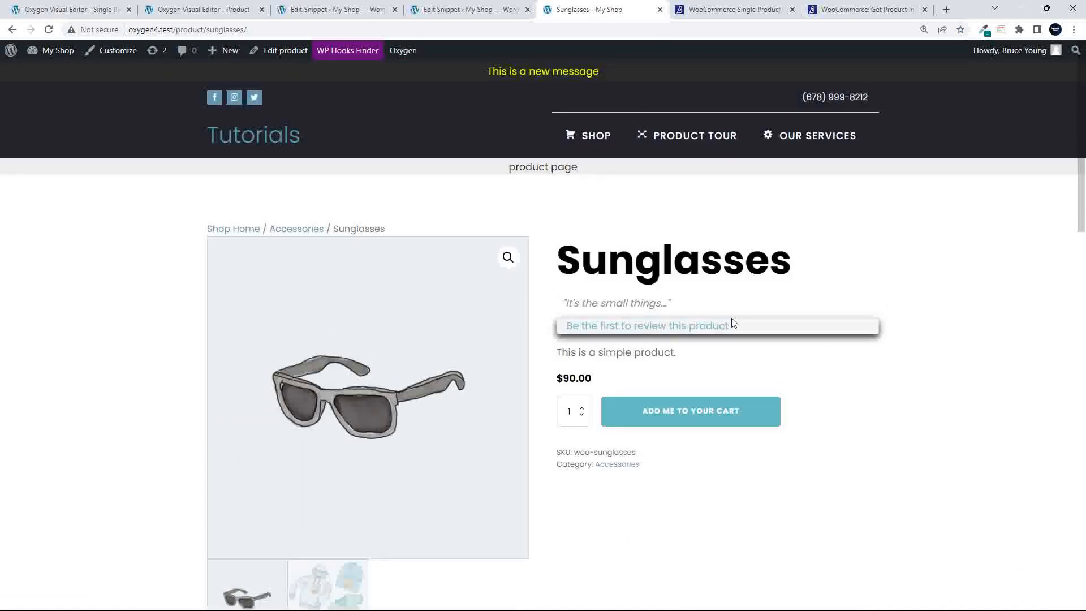
{"action": "left_click", "coordinate": [599, 139]}
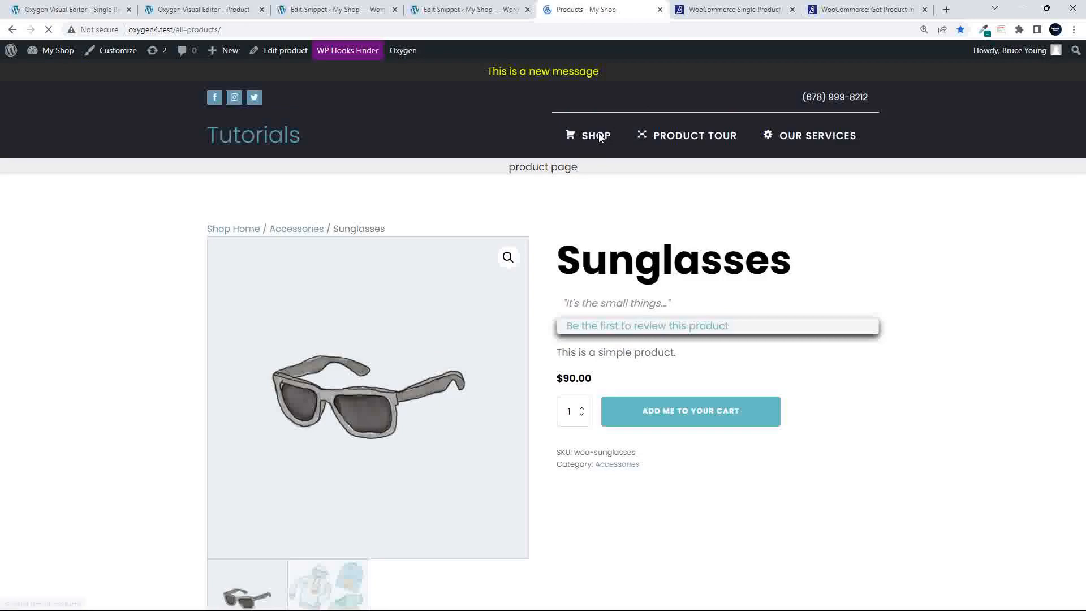
Open Polo from the Shop and confirm its gallery carousel still slides
{"action": "scroll", "coordinate": [298, 281], "scroll_direction": "down", "scroll_amount": 9}
{"action": "scroll", "coordinate": [298, 281], "scroll_direction": "down", "scroll_amount": 12}
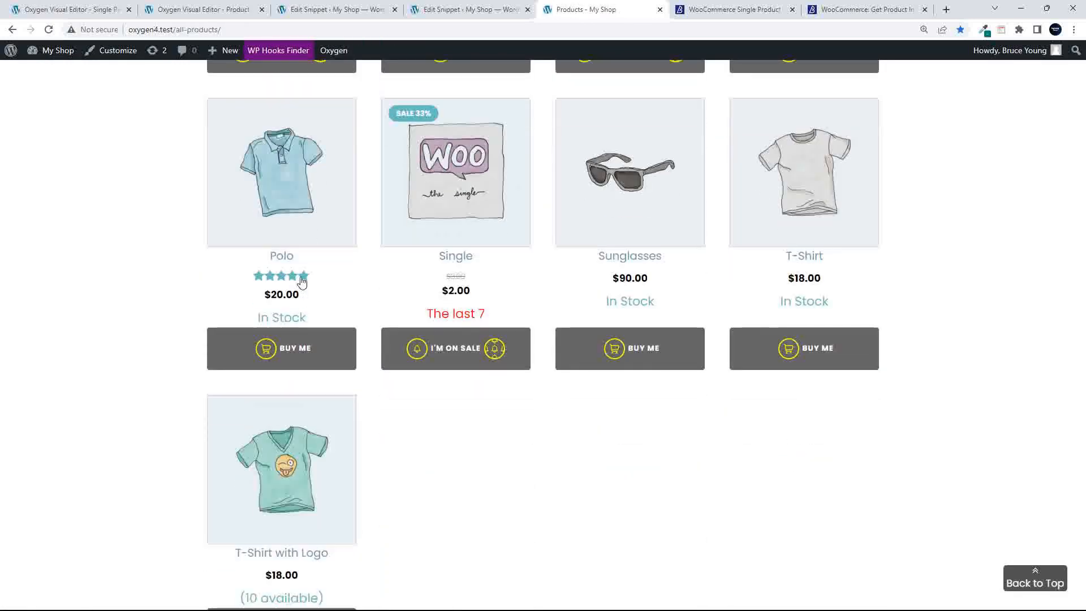
{"action": "left_click", "coordinate": [298, 147]}
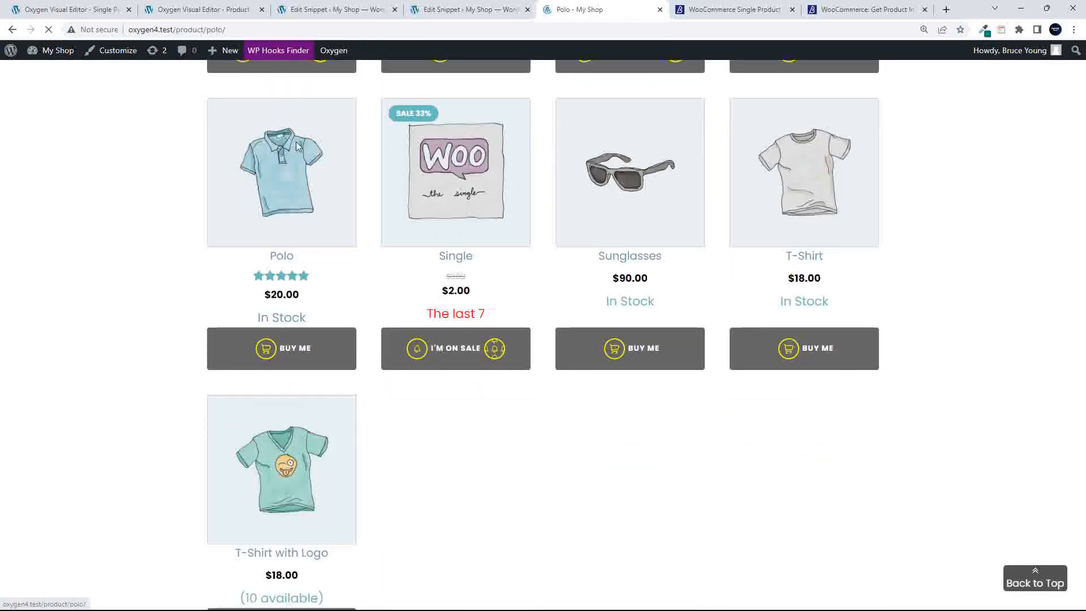
{"action": "scroll", "coordinate": [666, 484], "scroll_direction": "down", "scroll_amount": 1}
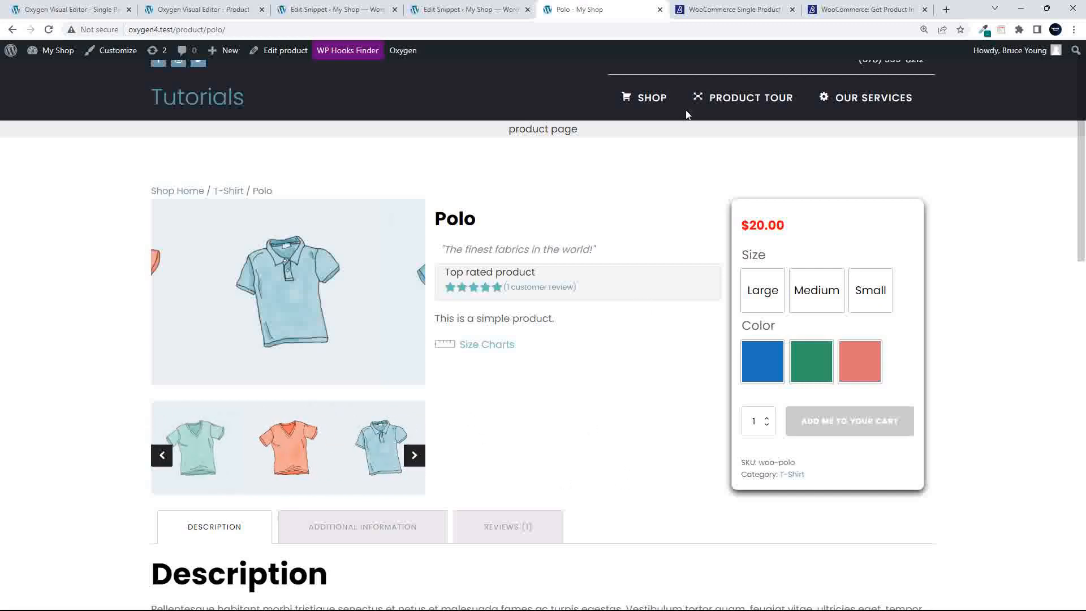
{"action": "left_click", "coordinate": [658, 98]}
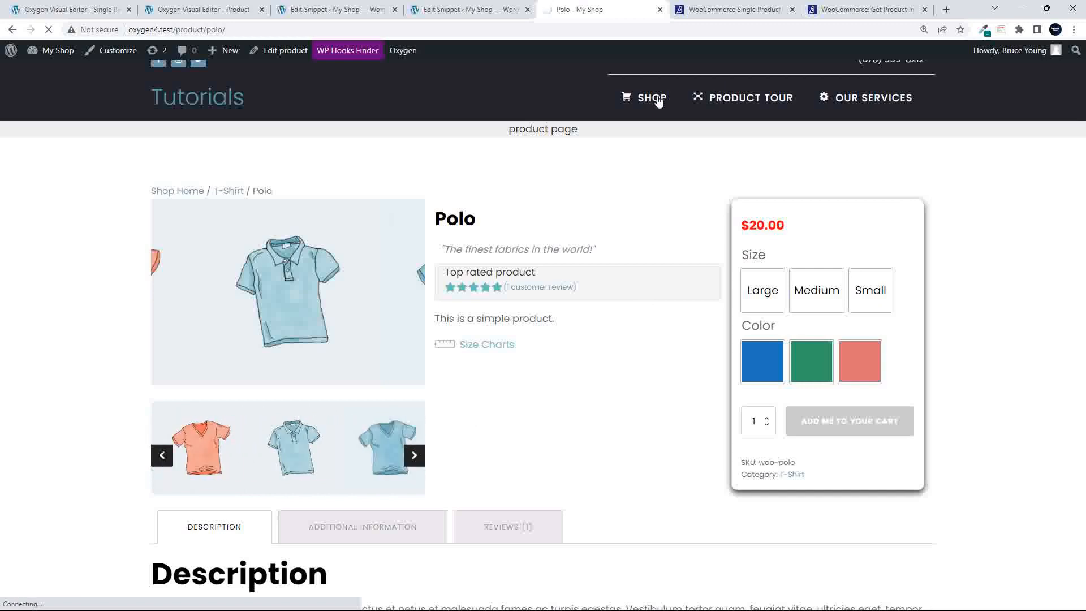